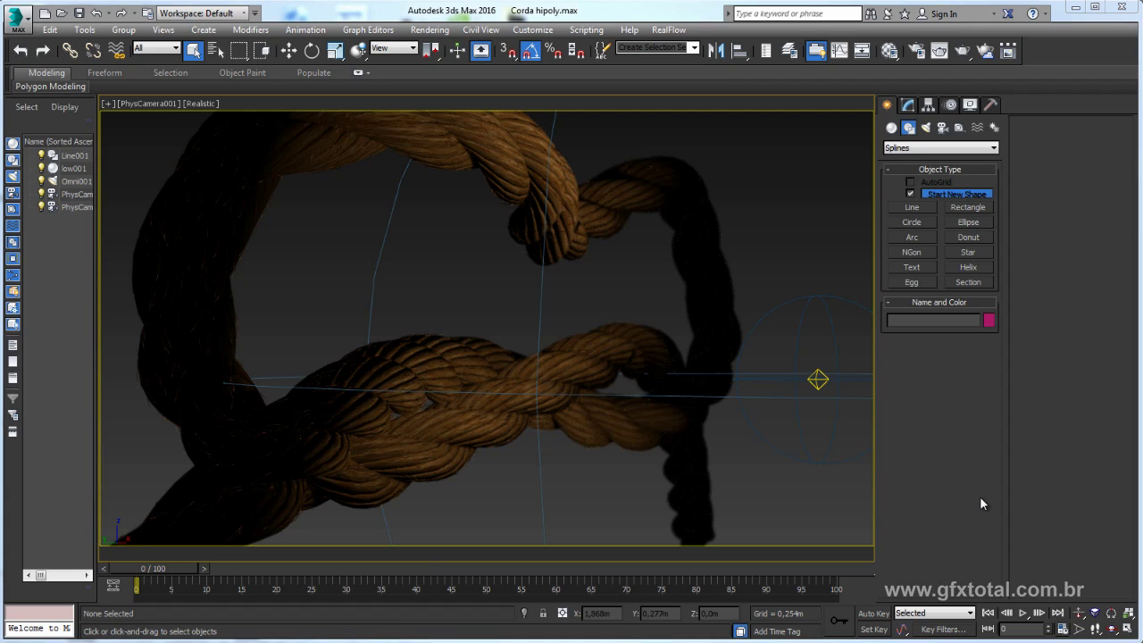
# - Move the Omni001 light closer to the rope and show Edged Faces on the rope
pyautogui.click(817, 379)
pyautogui.hotkey('alt', 'q')
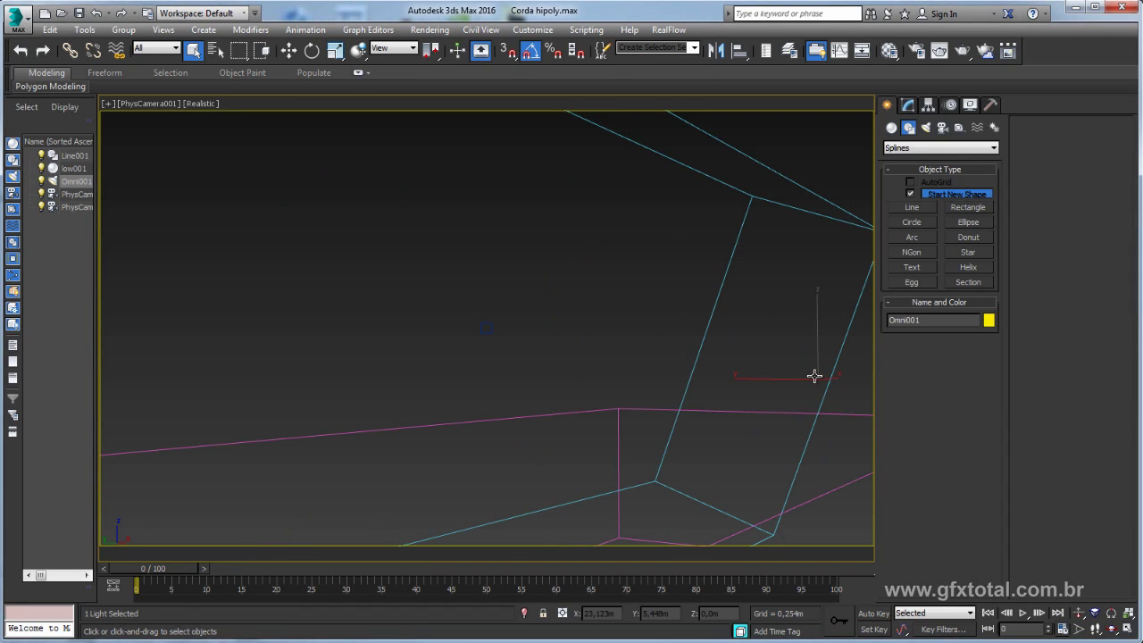
pyautogui.rightClick(818, 378)
pyautogui.click(844, 400)
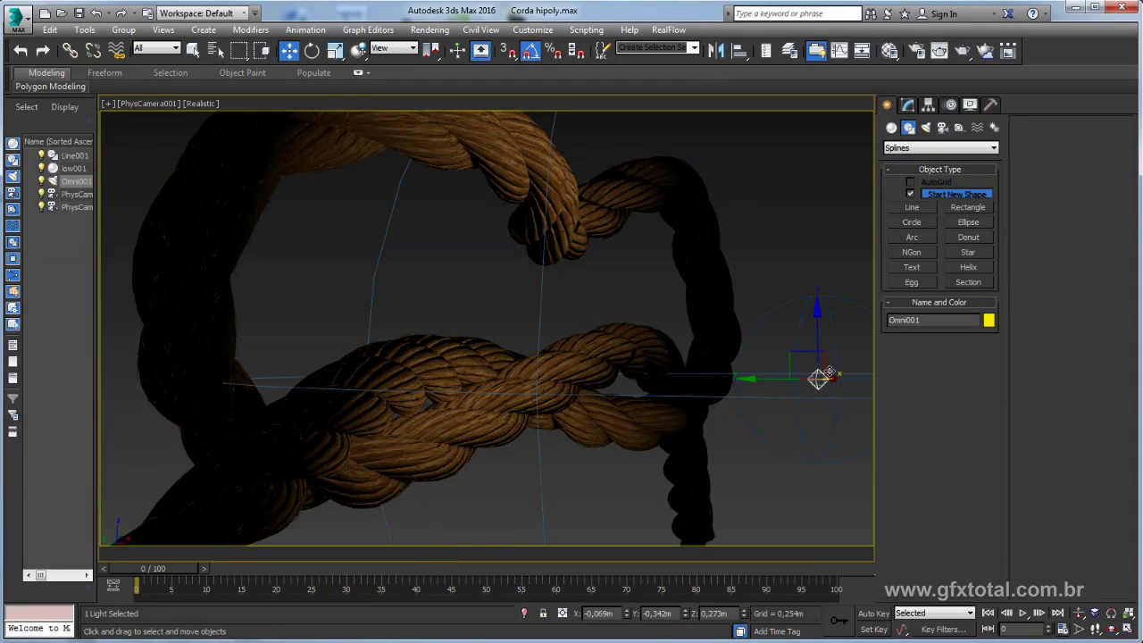
pyautogui.moveTo(808, 368)
pyautogui.mouseDown()
pyautogui.moveTo(682, 263)
pyautogui.moveTo(643, 450)
pyautogui.moveTo(614, 497)
pyautogui.moveTo(524, 484)
pyautogui.moveTo(640, 484)
pyautogui.moveTo(758, 262)
pyautogui.moveTo(722, 155)
pyautogui.moveTo(765, 191)
pyautogui.mouseUp()
pyautogui.click(550, 198)
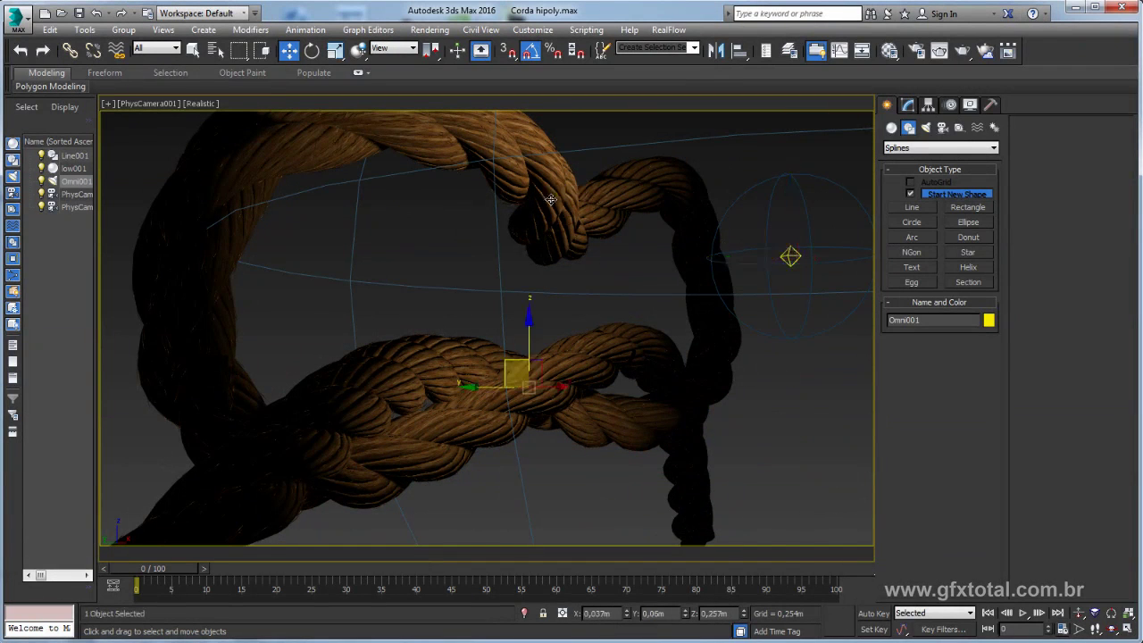
pyautogui.press('F4')
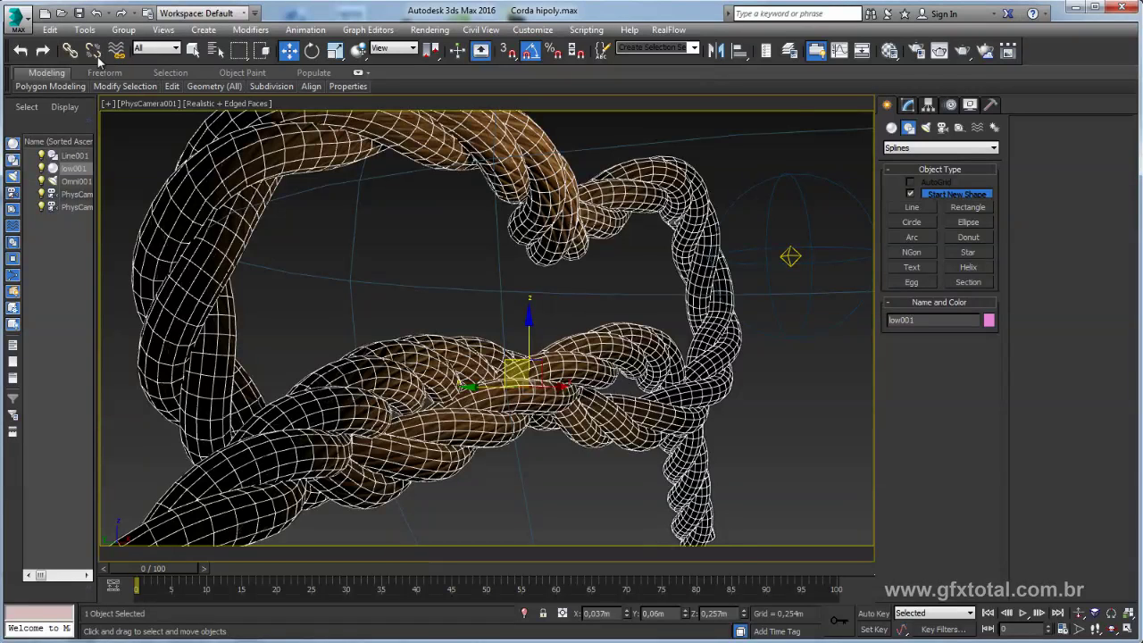
# - Reset 3ds Max to an empty scene without saving the rope scene
pyautogui.click(25, 27)
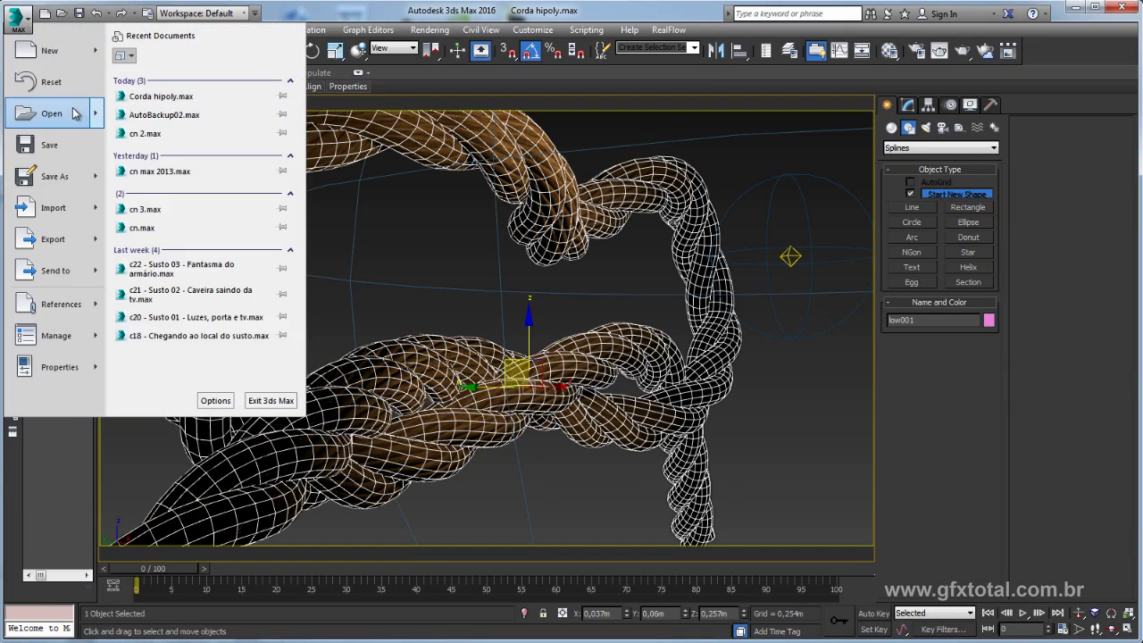
pyautogui.click(55, 82)
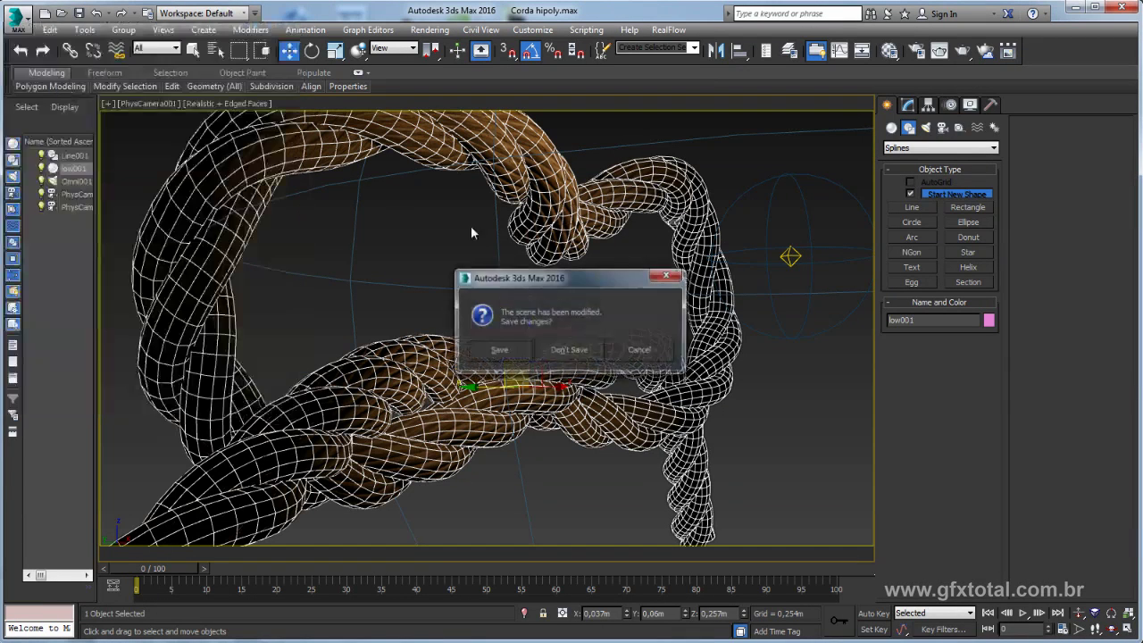
pyautogui.click(575, 354)
pyautogui.click(533, 351)
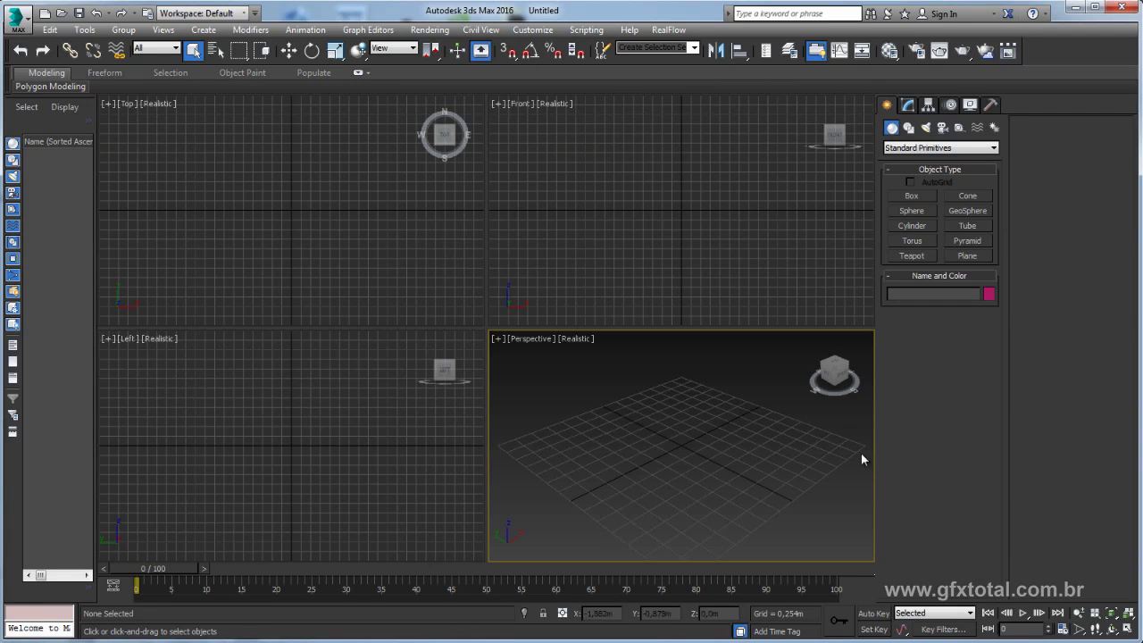
pyautogui.moveTo(255, 555)
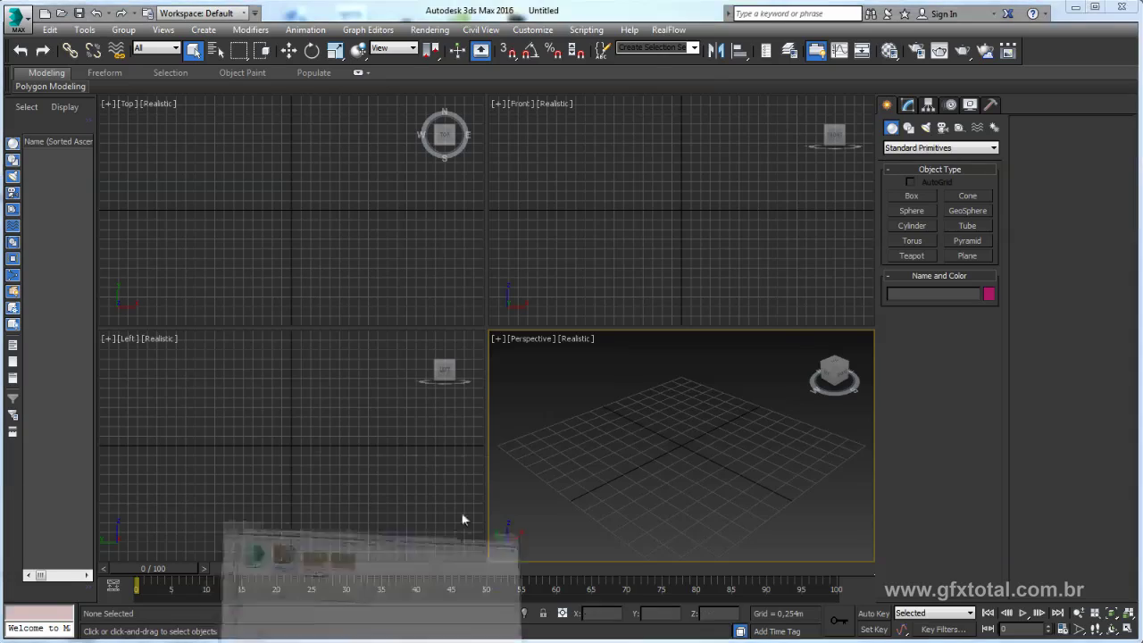
# - Open the rope tutorial folder and select the corda-esparto-32141137 reference photo
pyautogui.click(462, 535)
pyautogui.click(708, 345)
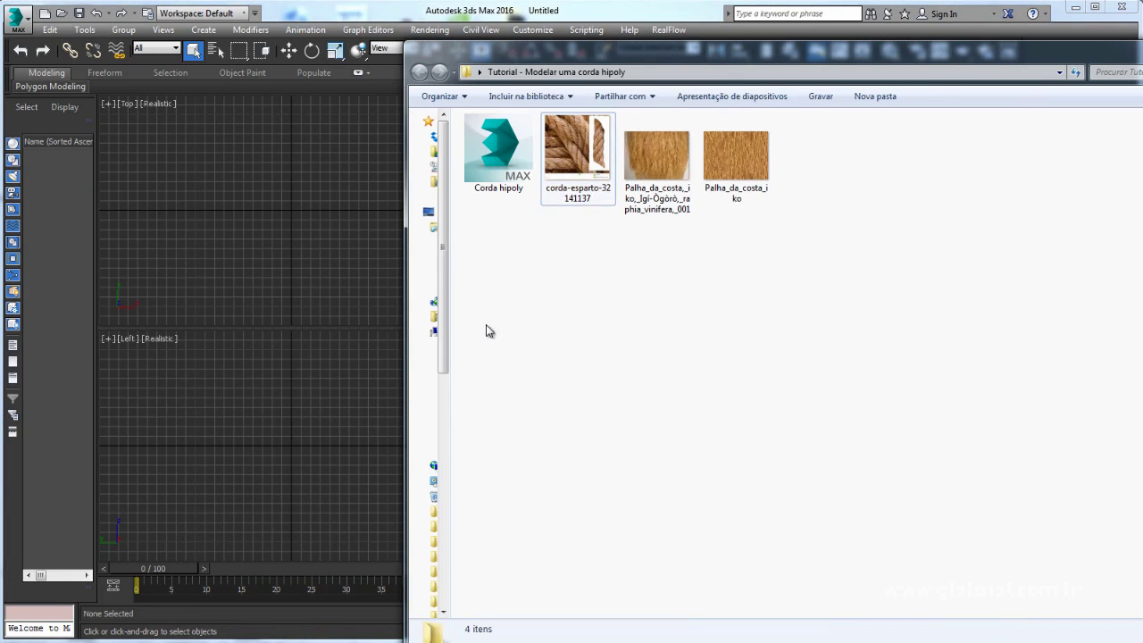
pyautogui.click(578, 150)
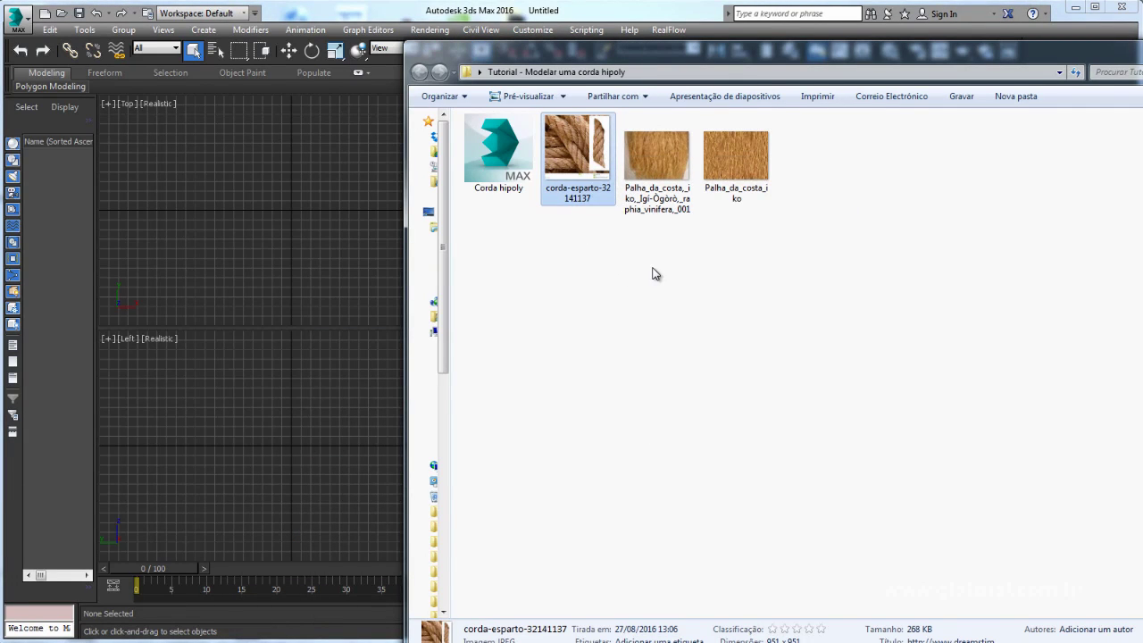
pyautogui.click(741, 170)
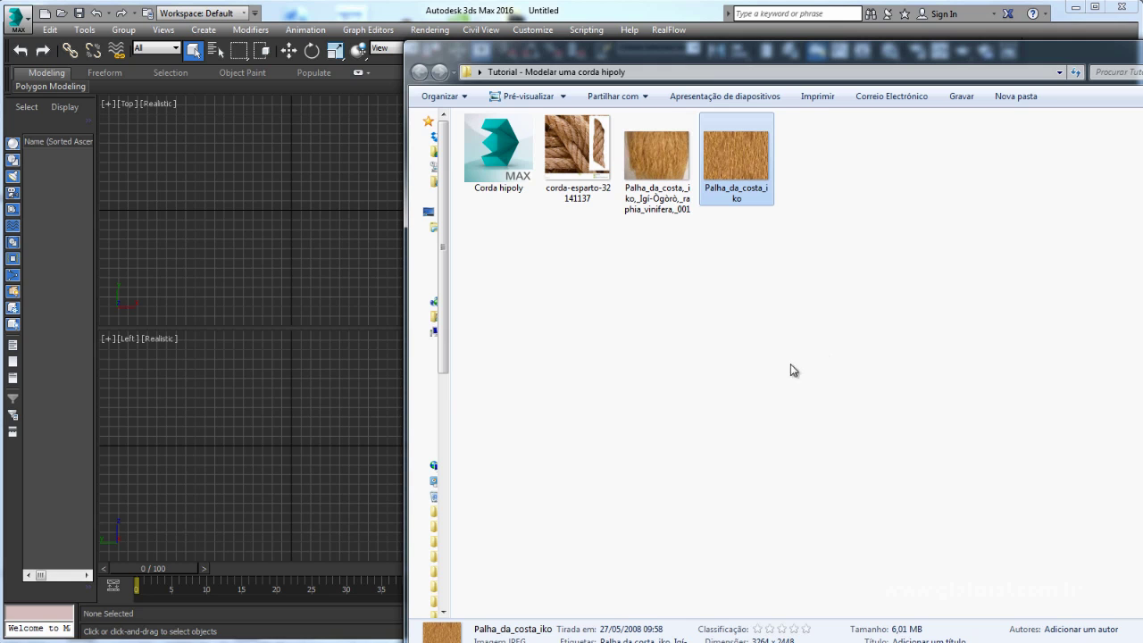
pyautogui.click(579, 154)
# - View corda-esparto-32141137 in Photo Viewer, sketch the strand path and twist loops, then clear them
pyautogui.doubleClick(579, 155)
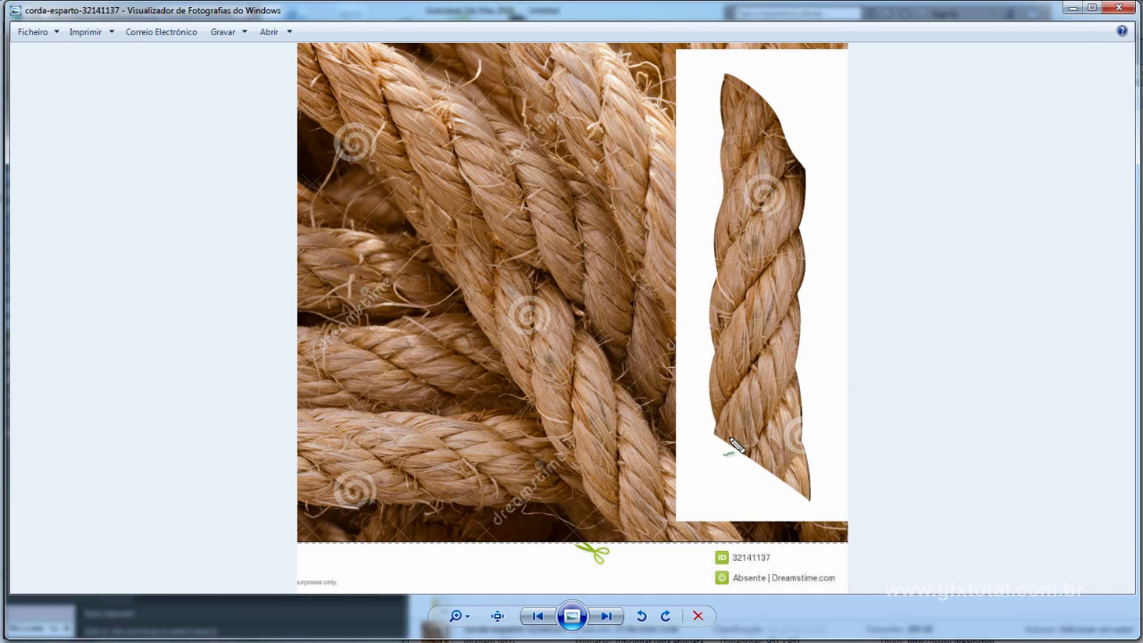
pyautogui.moveTo(720, 470)
pyautogui.mouseDown()
pyautogui.moveTo(804, 330)
pyautogui.moveTo(783, 288)
pyautogui.moveTo(725, 230)
pyautogui.moveTo(726, 206)
pyautogui.moveTo(803, 117)
pyautogui.mouseUp()
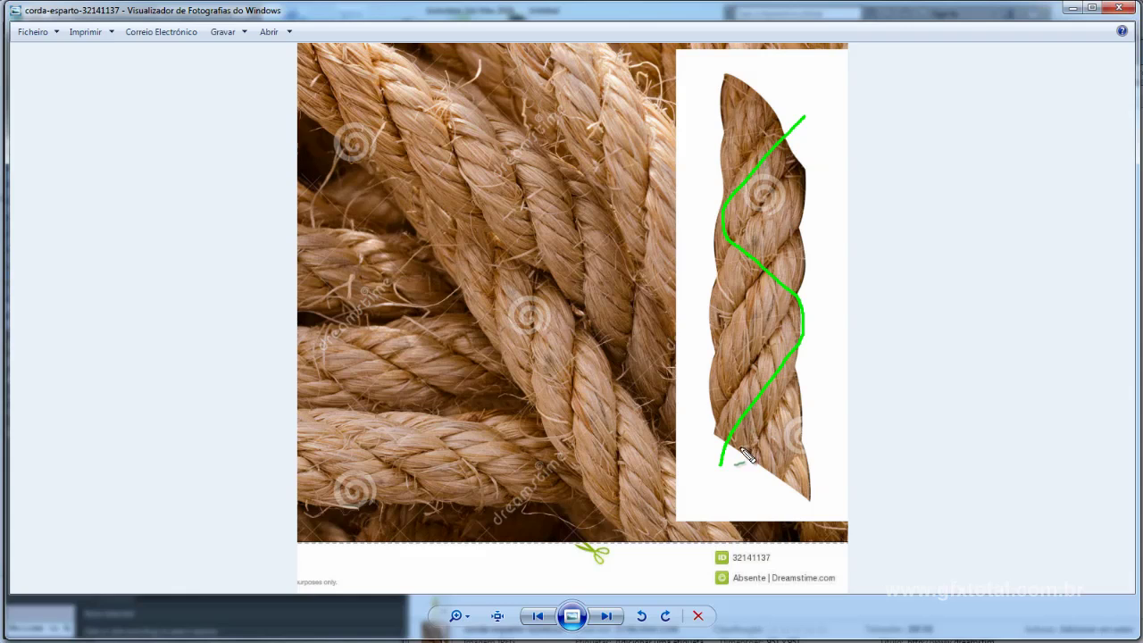
pyautogui.moveTo(740, 452)
pyautogui.mouseDown()
pyautogui.moveTo(775, 350)
pyautogui.moveTo(809, 339)
pyautogui.mouseUp()
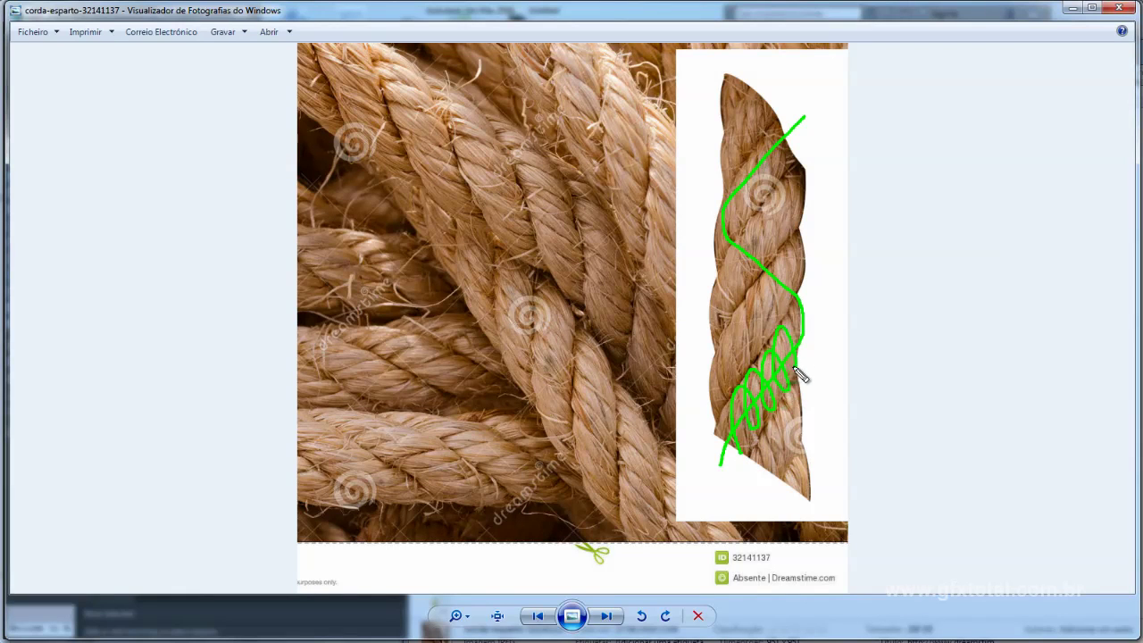
pyautogui.moveTo(729, 237)
pyautogui.mouseDown()
pyautogui.moveTo(766, 154)
pyautogui.moveTo(786, 179)
pyautogui.moveTo(791, 130)
pyautogui.mouseUp()
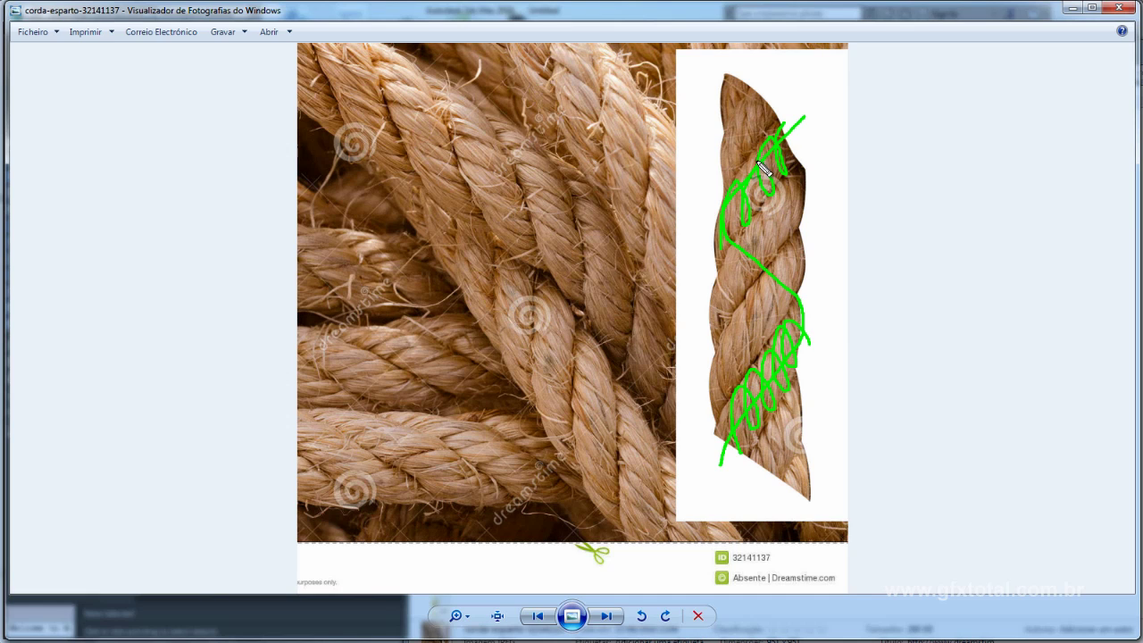
pyautogui.press('Escape')
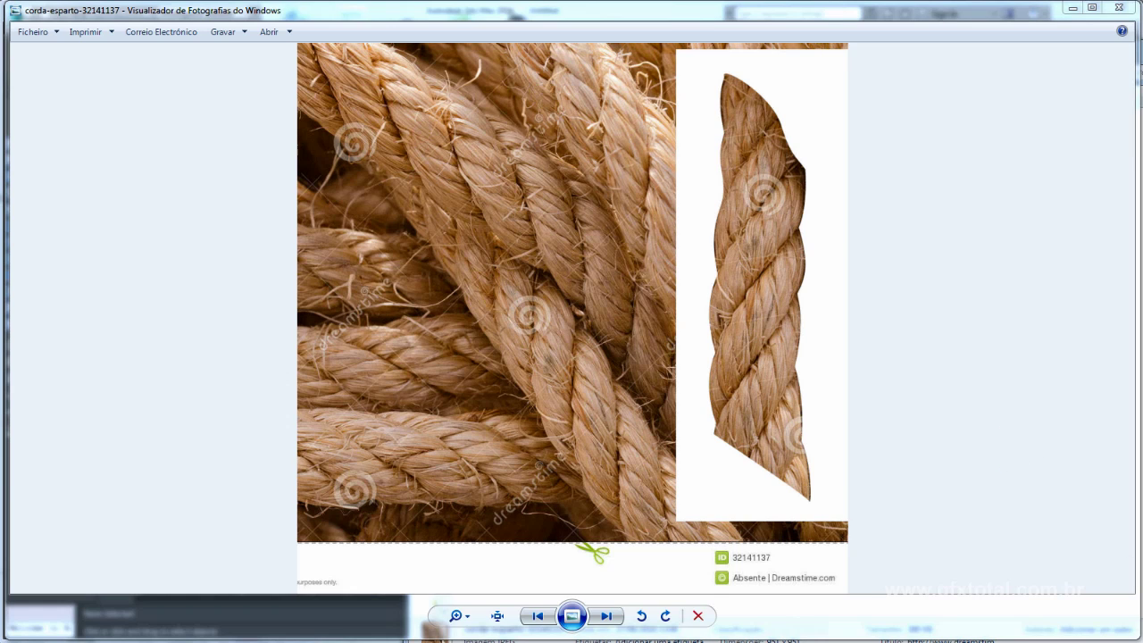
# - Trace the strand's S-curve on the photo with curved twist-direction arrows, then clear the annotations
pyautogui.moveTo(714, 456); pyautogui.dragTo(792, 306)
pyautogui.moveTo(792, 305); pyautogui.dragTo(784, 141)
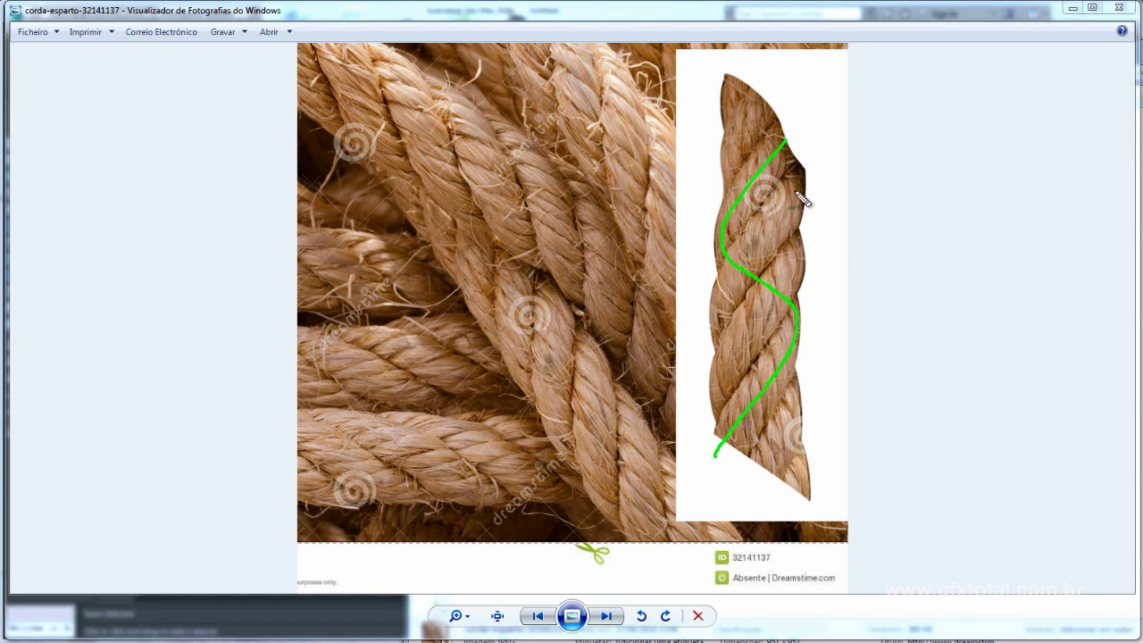
pyautogui.moveTo(935, 356)
pyautogui.mouseDown()
pyautogui.moveTo(959, 316)
pyautogui.moveTo(866, 293)
pyautogui.moveTo(875, 349)
pyautogui.moveTo(890, 342)
pyautogui.mouseUp()
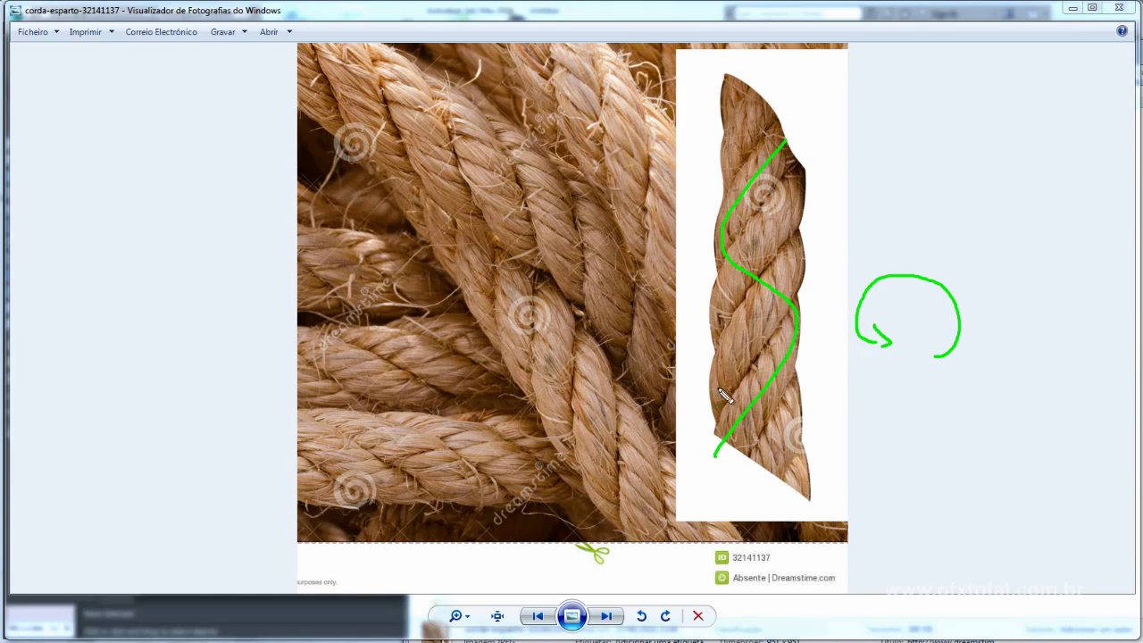
pyautogui.moveTo(717, 455)
pyautogui.mouseDown()
pyautogui.moveTo(740, 455)
pyautogui.moveTo(740, 413)
pyautogui.moveTo(770, 413)
pyautogui.moveTo(759, 389)
pyautogui.moveTo(782, 412)
pyautogui.mouseUp()
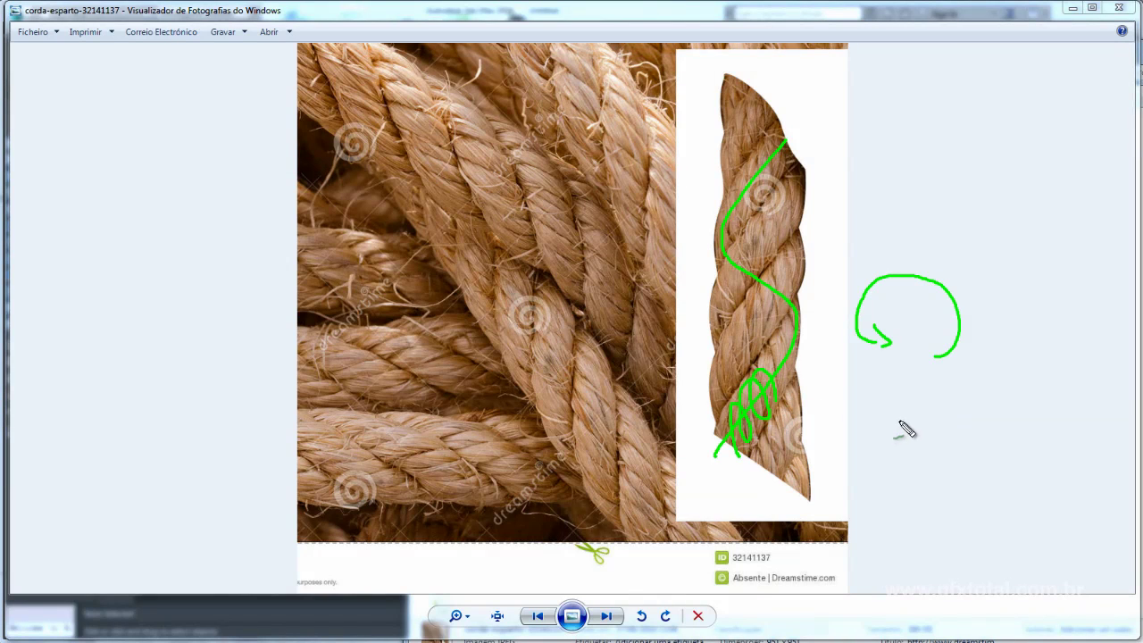
pyautogui.moveTo(945, 442)
pyautogui.mouseDown()
pyautogui.moveTo(900, 488)
pyautogui.moveTo(887, 416)
pyautogui.moveTo(944, 403)
pyautogui.moveTo(954, 416)
pyautogui.moveTo(929, 425)
pyautogui.mouseUp()
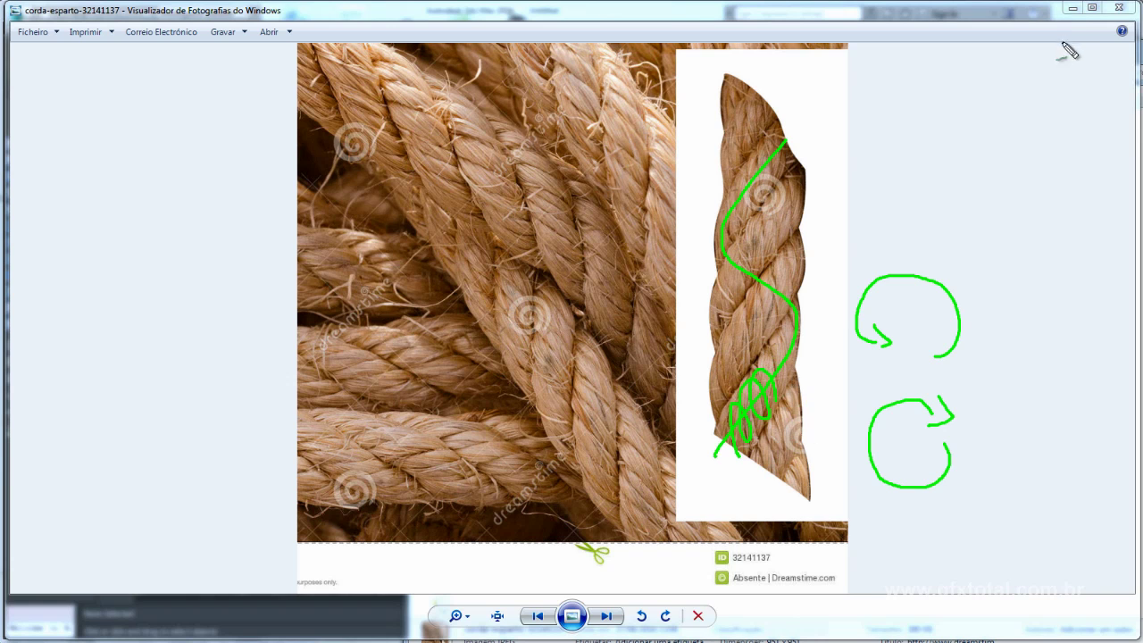
pyautogui.moveTo(898, 246); pyautogui.dragTo(904, 243)
pyautogui.press('Escape')
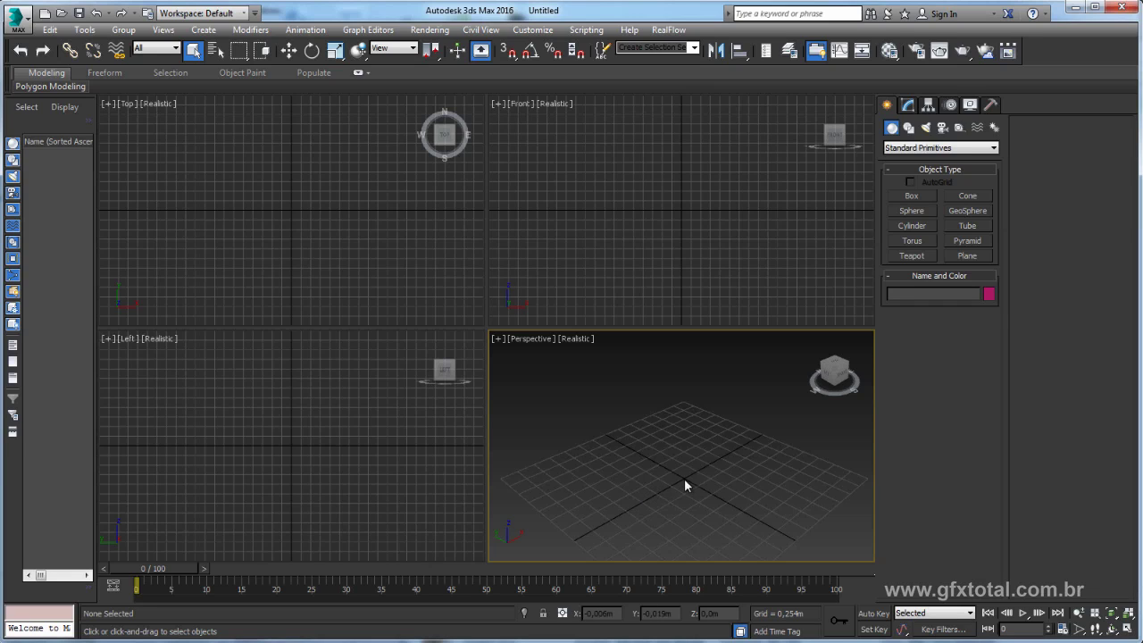
# - Drag out a one-turn Helix spline in the Perspective view, setting its radius and height
pyautogui.moveTo(684, 480); pyautogui.dragTo(670, 473, button='middle')
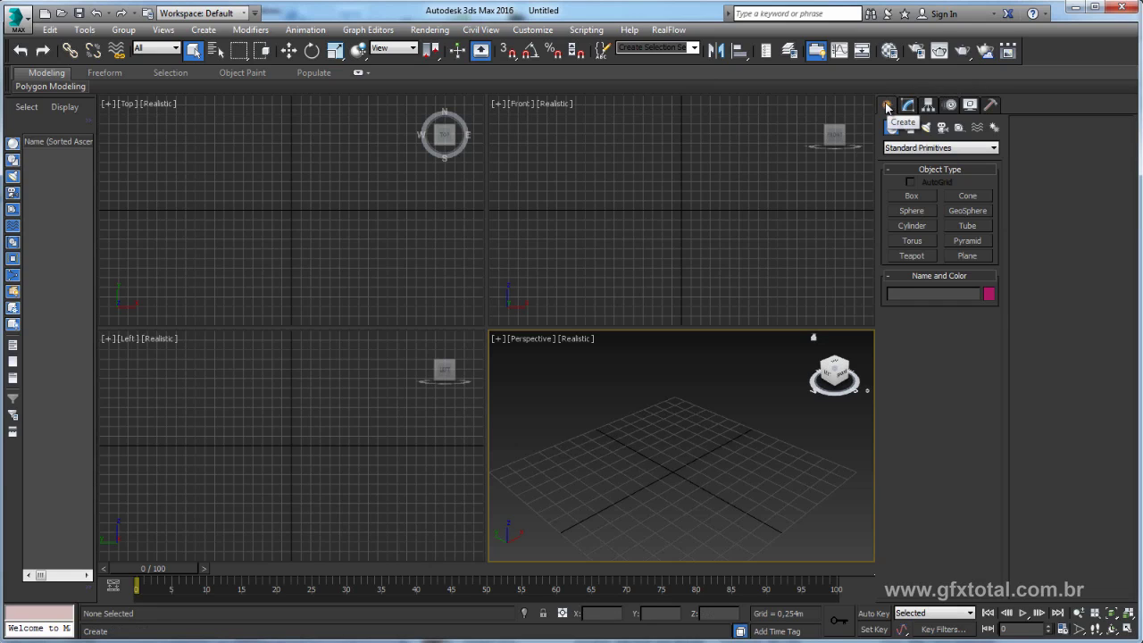
pyautogui.click(908, 127)
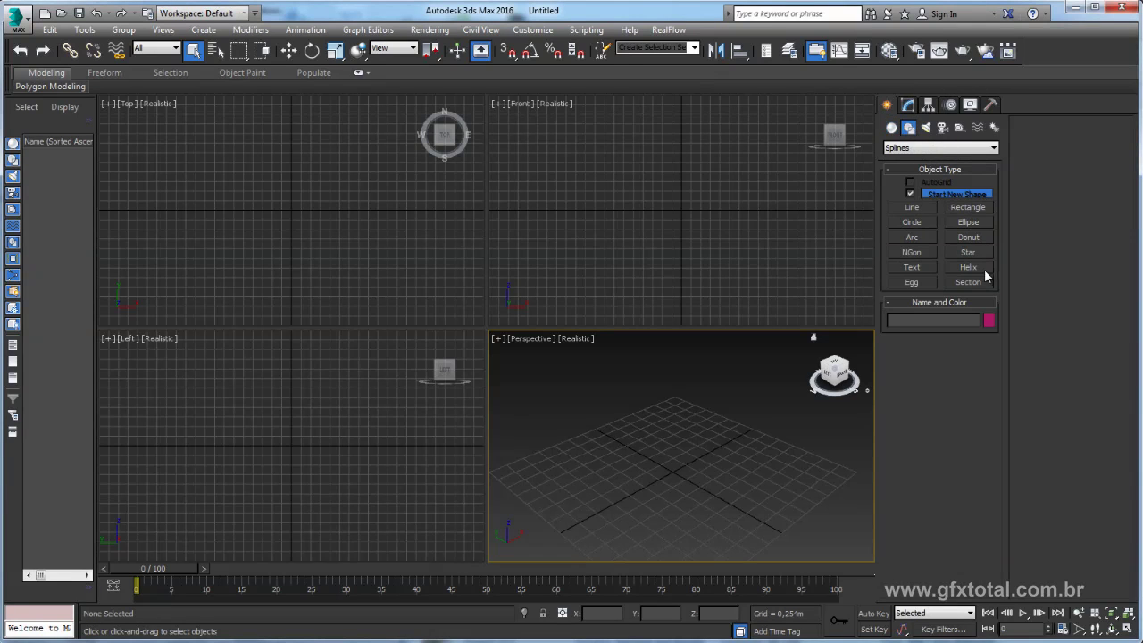
pyautogui.click(967, 269)
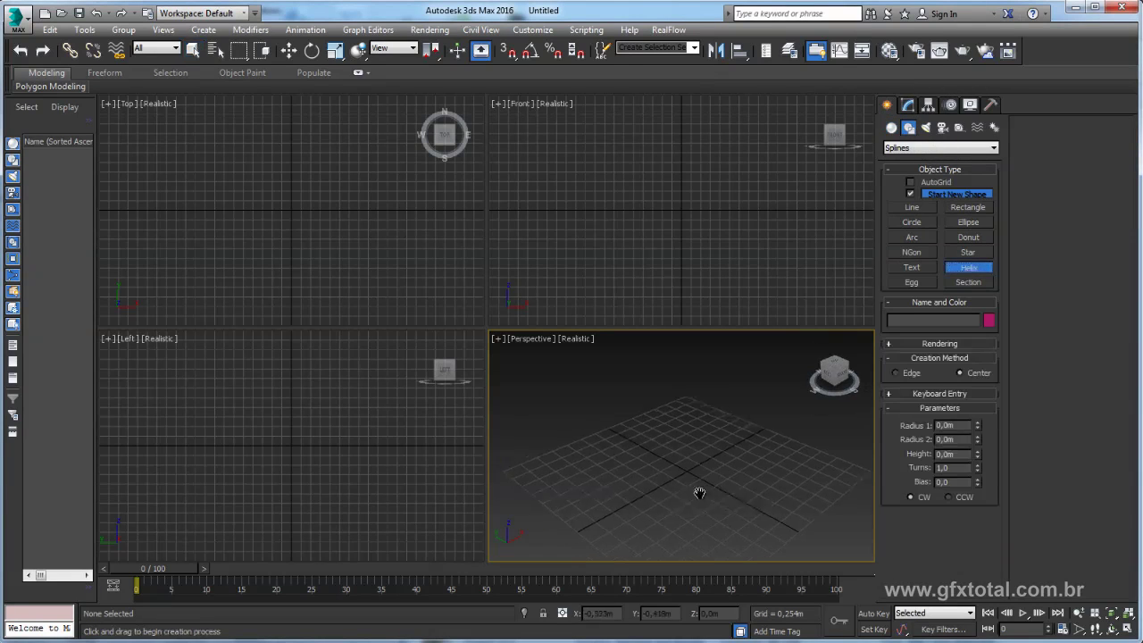
pyautogui.moveTo(658, 465); pyautogui.dragTo(686, 482)
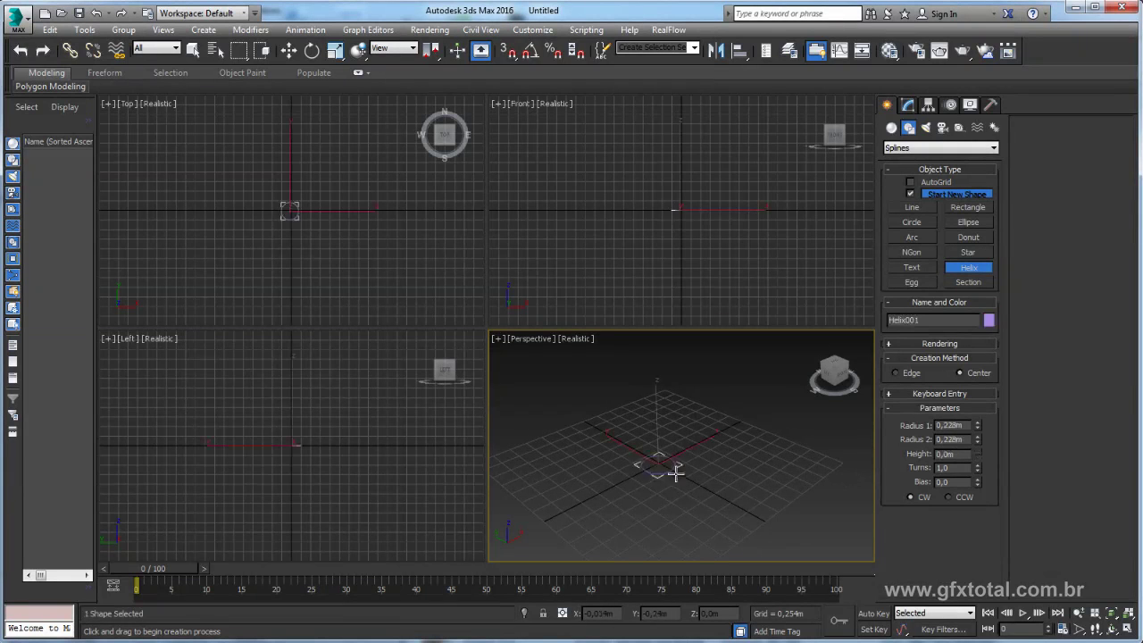
pyautogui.click(707, 348)
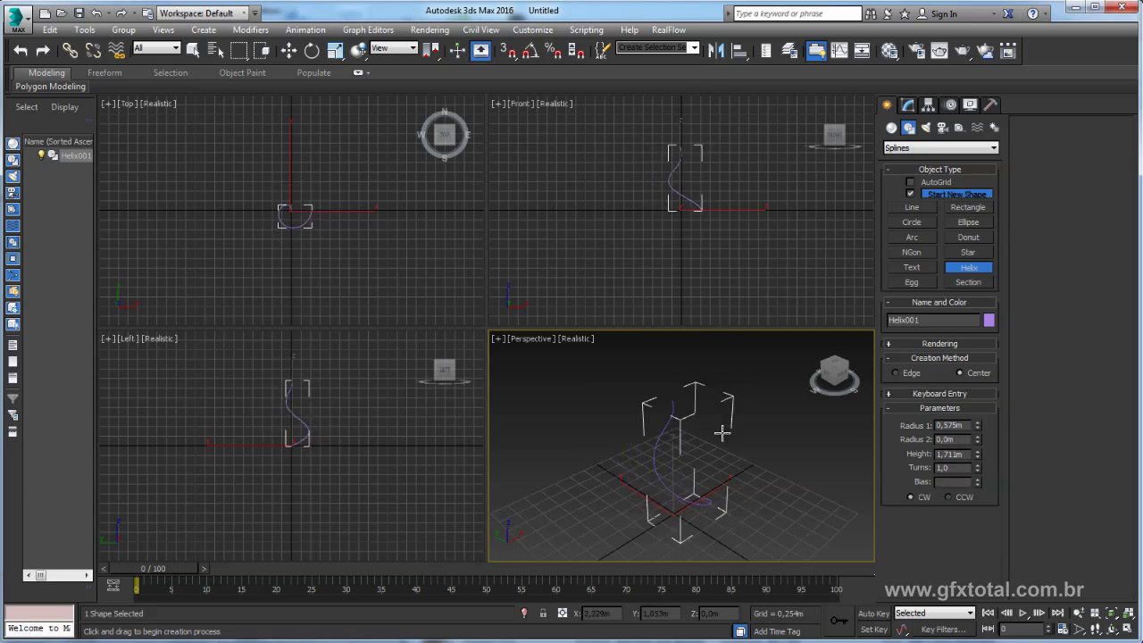
pyautogui.click(716, 360)
pyautogui.rightClick(732, 393)
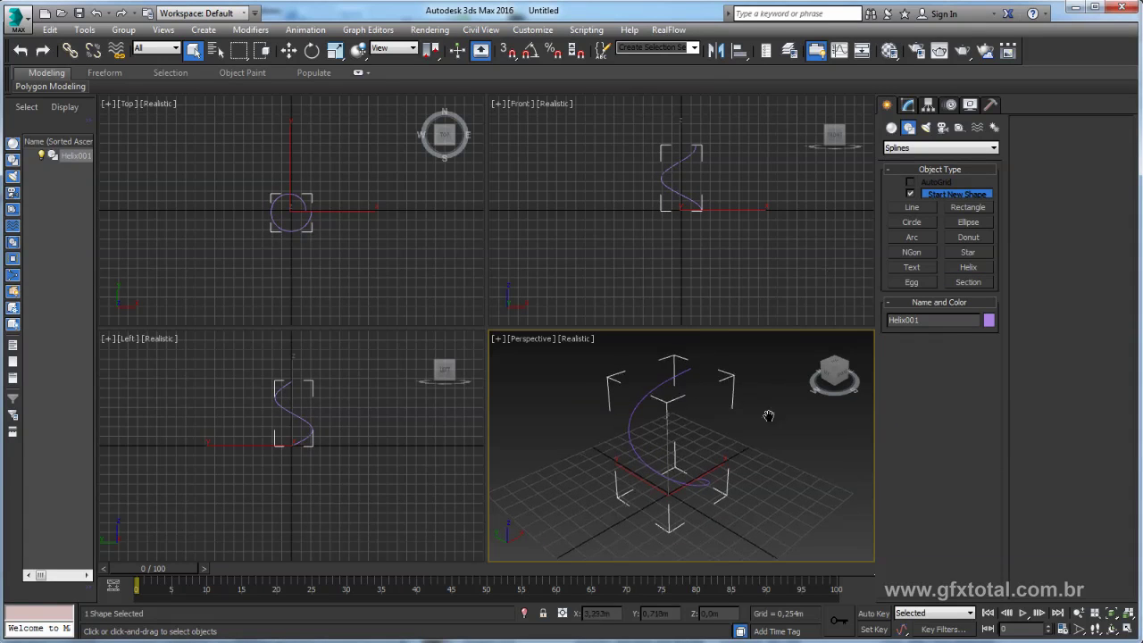
# - Maximize the Perspective view, frame Helix001 and show its parameters in the Modify panel
pyautogui.moveTo(765, 413); pyautogui.dragTo(765, 438, button='middle')
pyautogui.click(1128, 628)
pyautogui.scroll(-2, 674, 443)
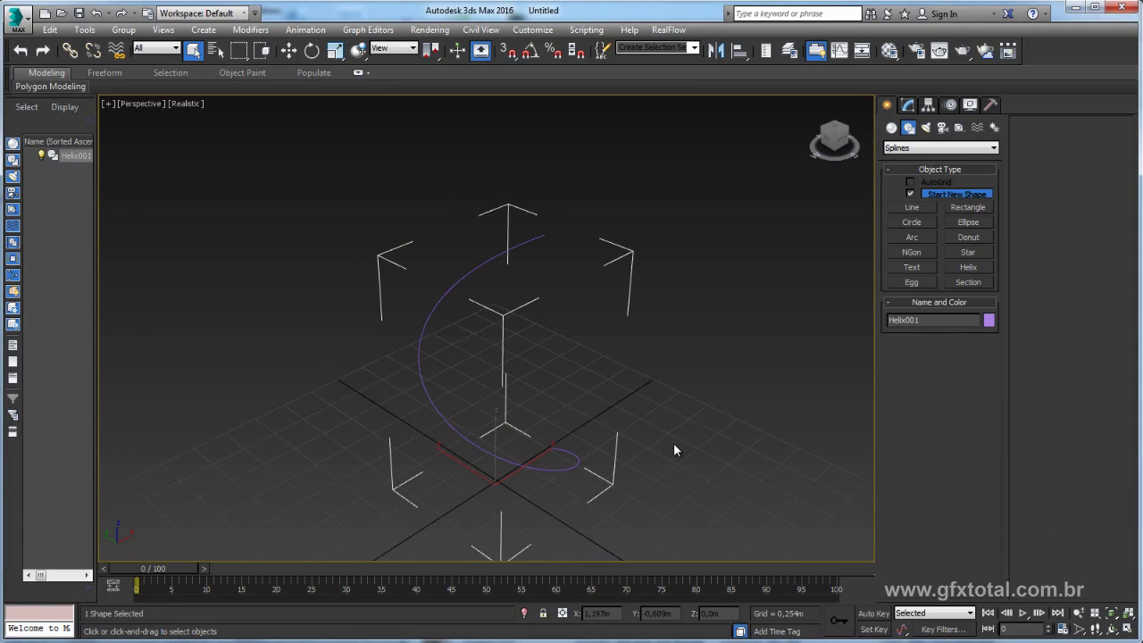
pyautogui.moveTo(673, 443)
pyautogui.mouseDown(button='middle')
pyautogui.moveTo(625, 358)
pyautogui.moveTo(647, 355)
pyautogui.mouseUp(button='middle')
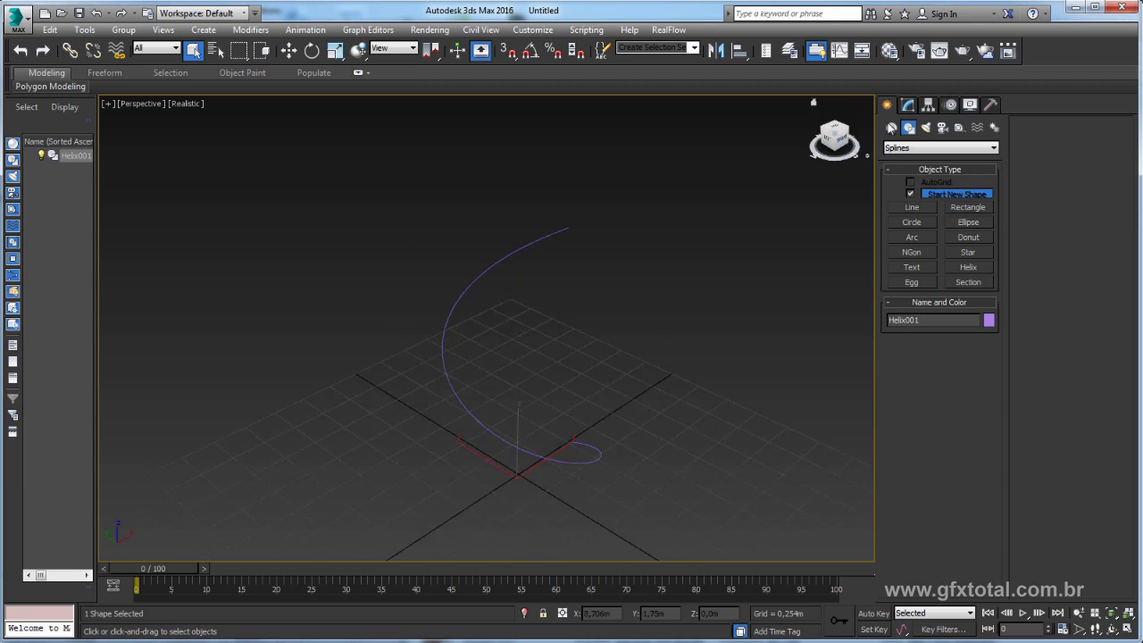
pyautogui.click(908, 104)
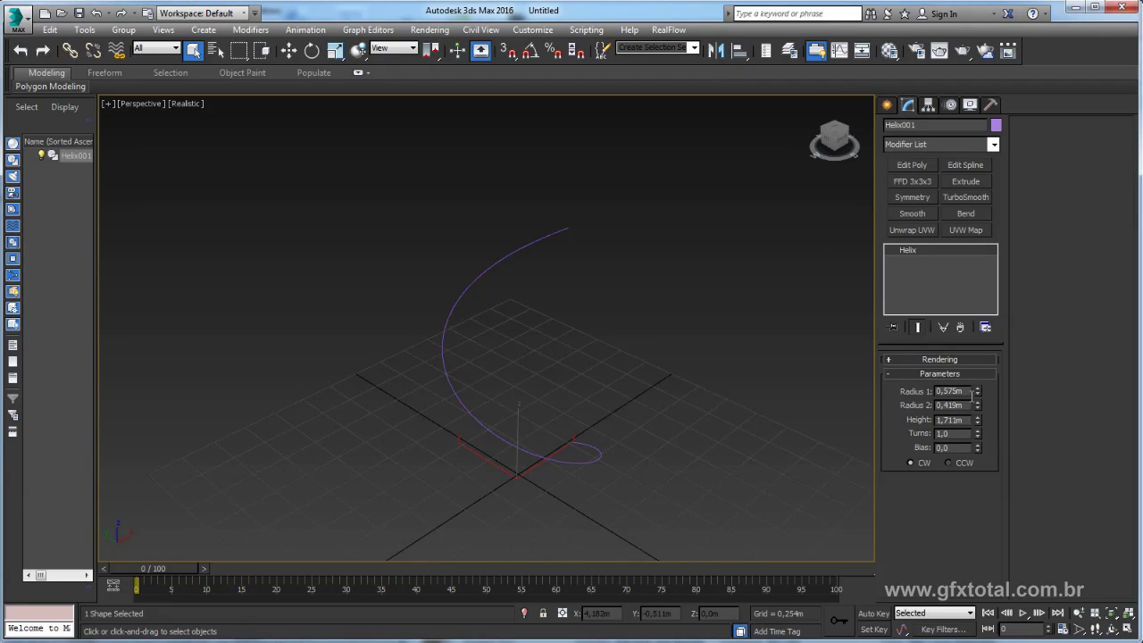
# - Set the helix height to 1.847m, keeping clockwise winding and Bias 0 for even coils
pyautogui.moveTo(978, 393)
pyautogui.mouseDown()
pyautogui.moveTo(983, 328)
pyautogui.moveTo(978, 375)
pyautogui.mouseUp()
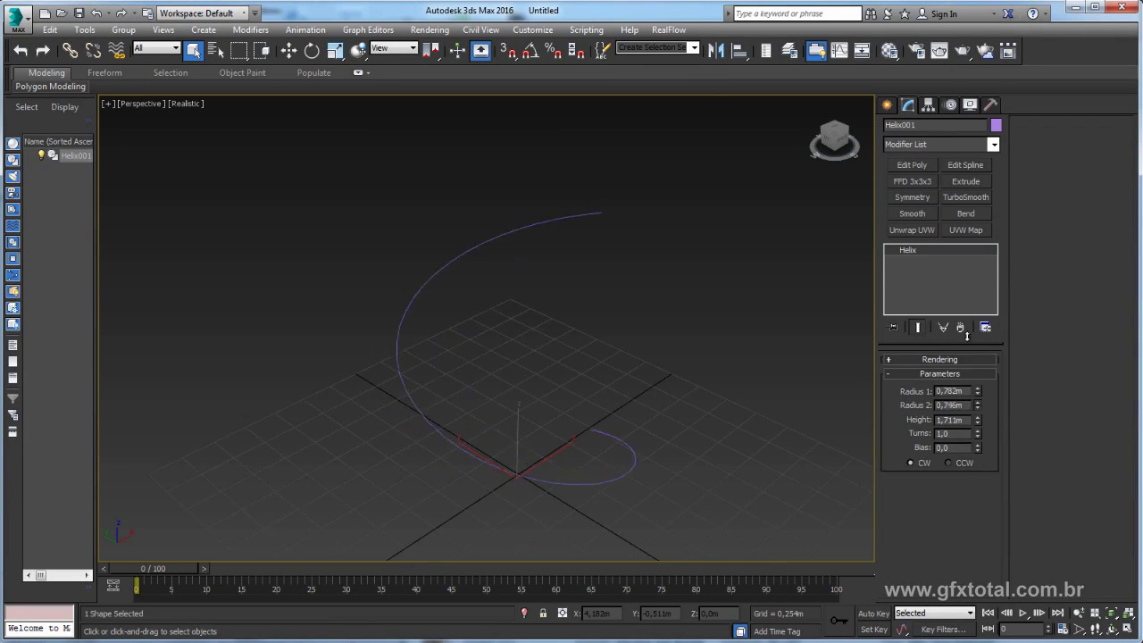
pyautogui.moveTo(977, 438); pyautogui.dragTo(633, 351)
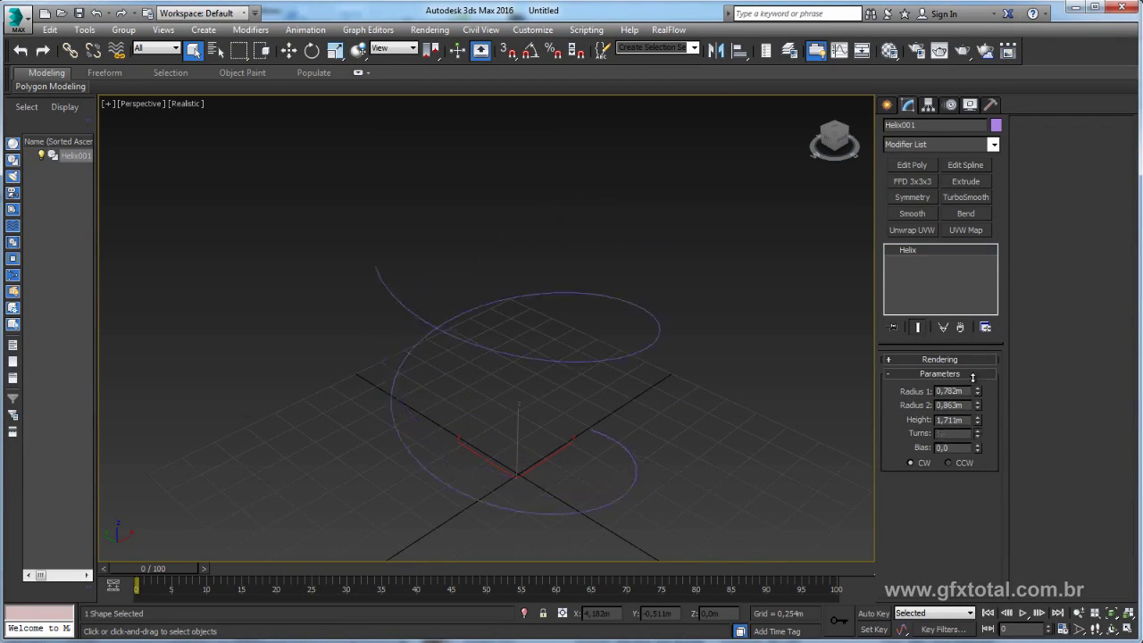
pyautogui.scroll(-3, 632, 350)
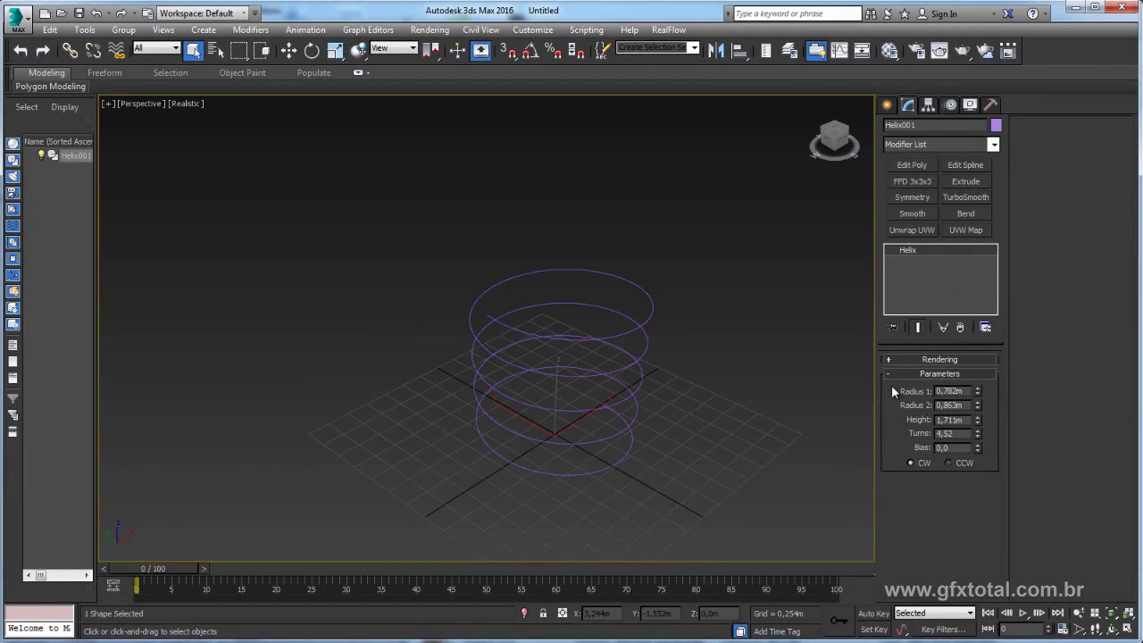
pyautogui.moveTo(977, 422); pyautogui.dragTo(939, 465)
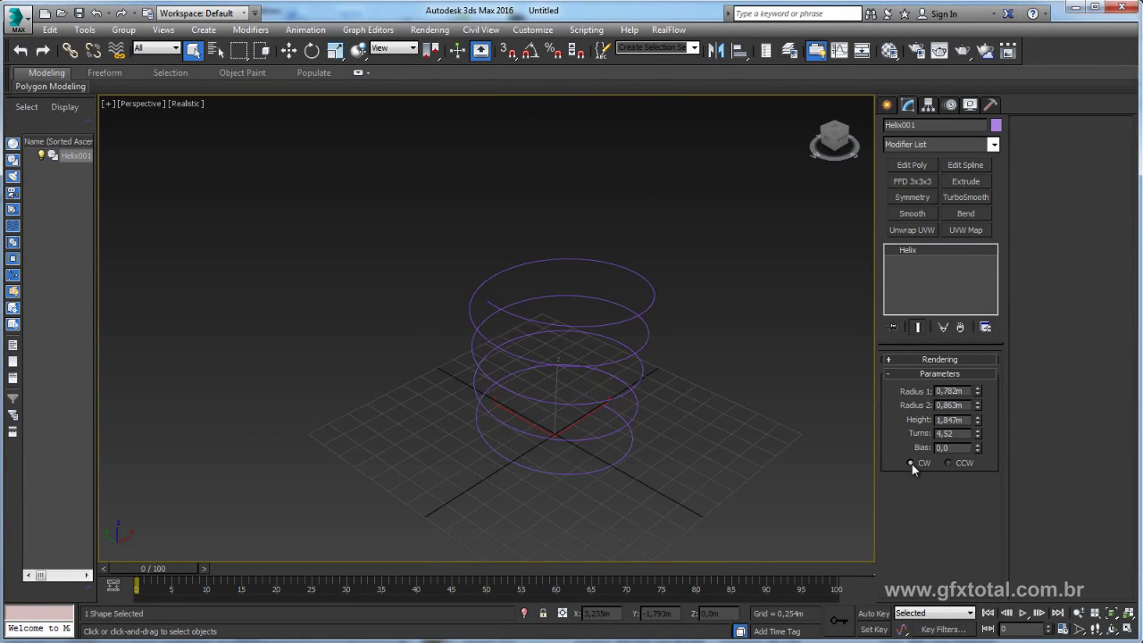
pyautogui.click(947, 464)
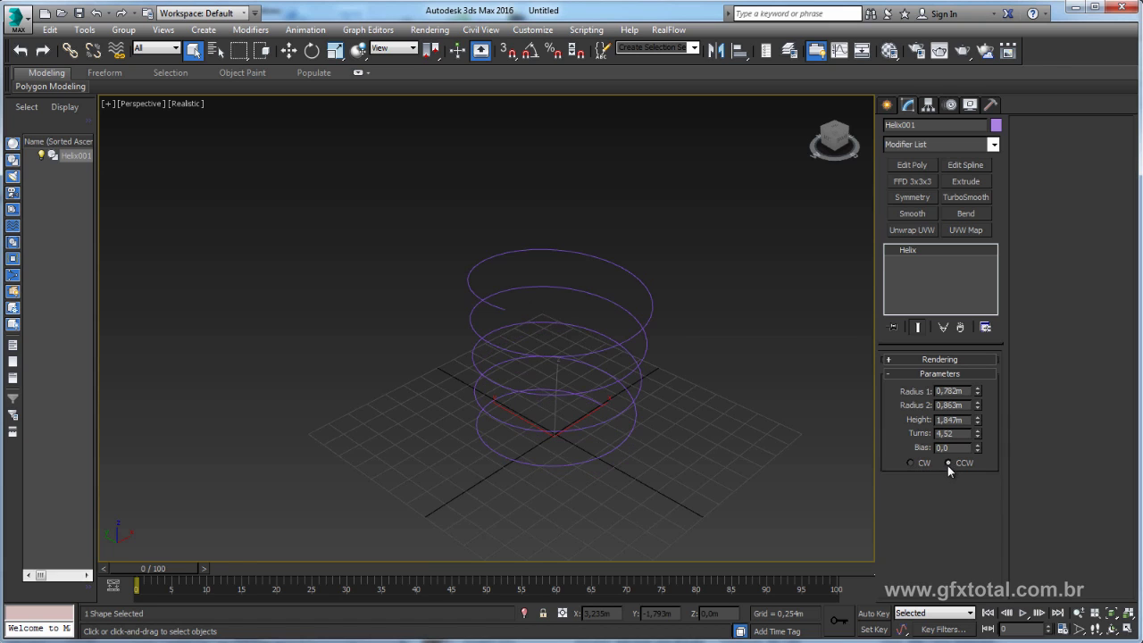
pyautogui.click(918, 464)
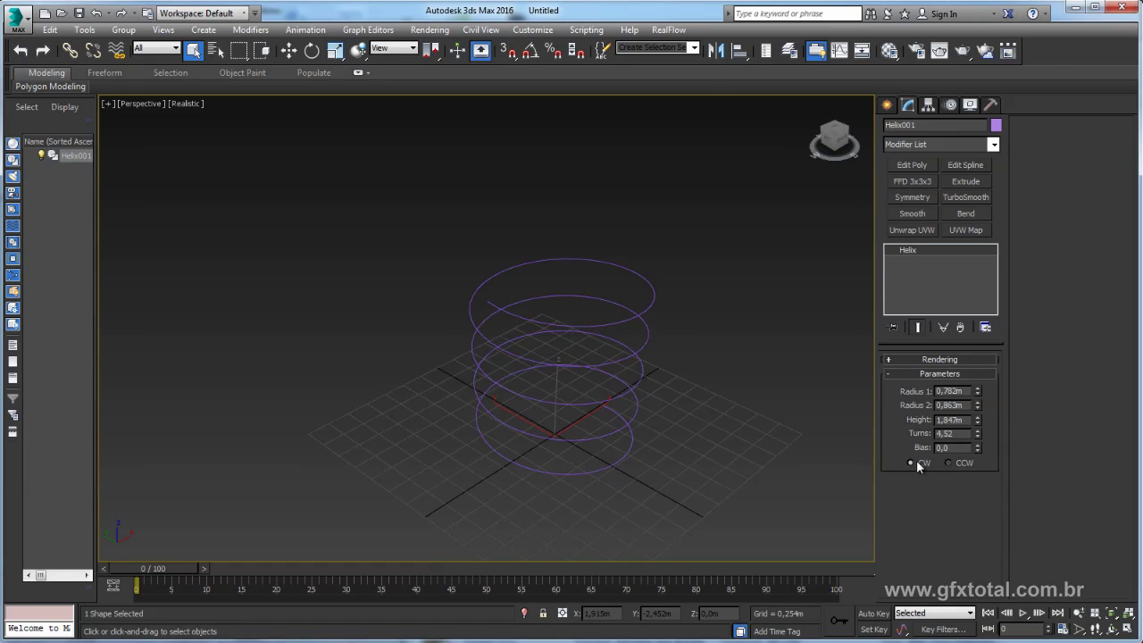
pyautogui.moveTo(976, 449)
pyautogui.mouseDown()
pyautogui.moveTo(972, 464)
pyautogui.moveTo(976, 406)
pyautogui.mouseUp()
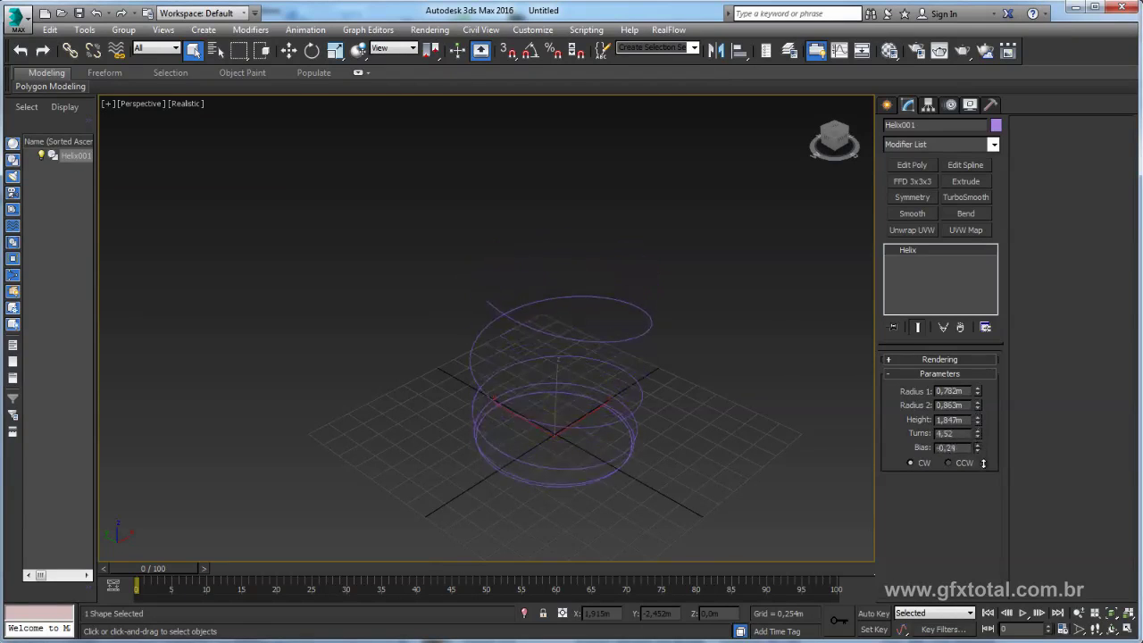
pyautogui.moveTo(976, 406); pyautogui.dragTo(981, 446)
pyautogui.moveTo(733, 421); pyautogui.dragTo(741, 410, button='middle')
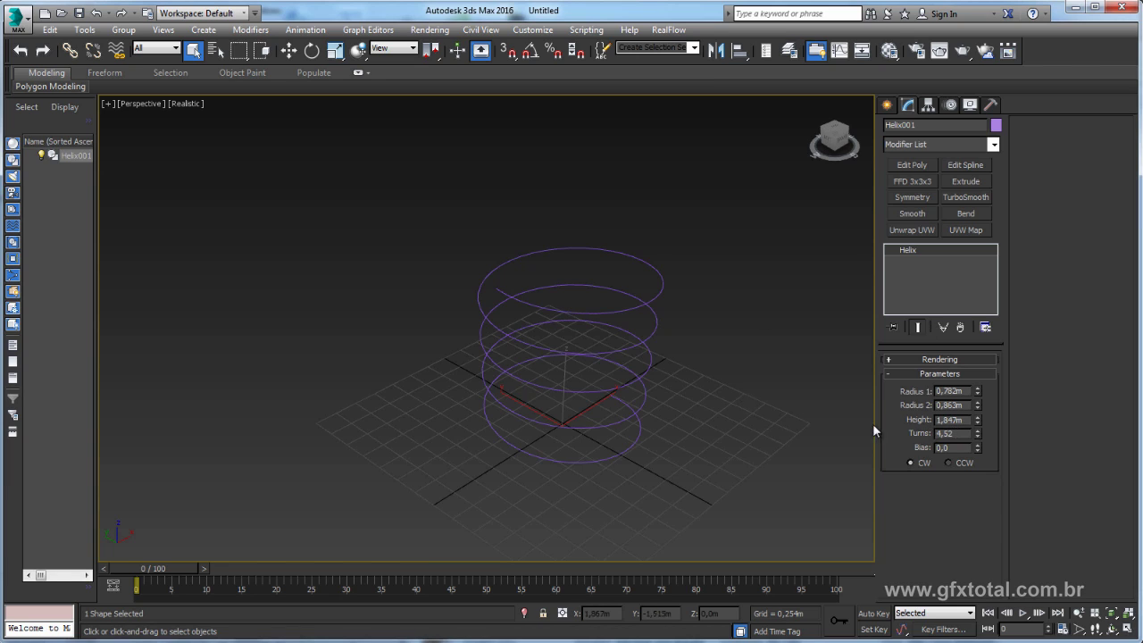
# - Set Turns to 8 and copy Radius 1's 0.109m value into Radius 2
pyautogui.moveTo(955, 433); pyautogui.dragTo(929, 444)
pyautogui.write('8')
pyautogui.press('Return')
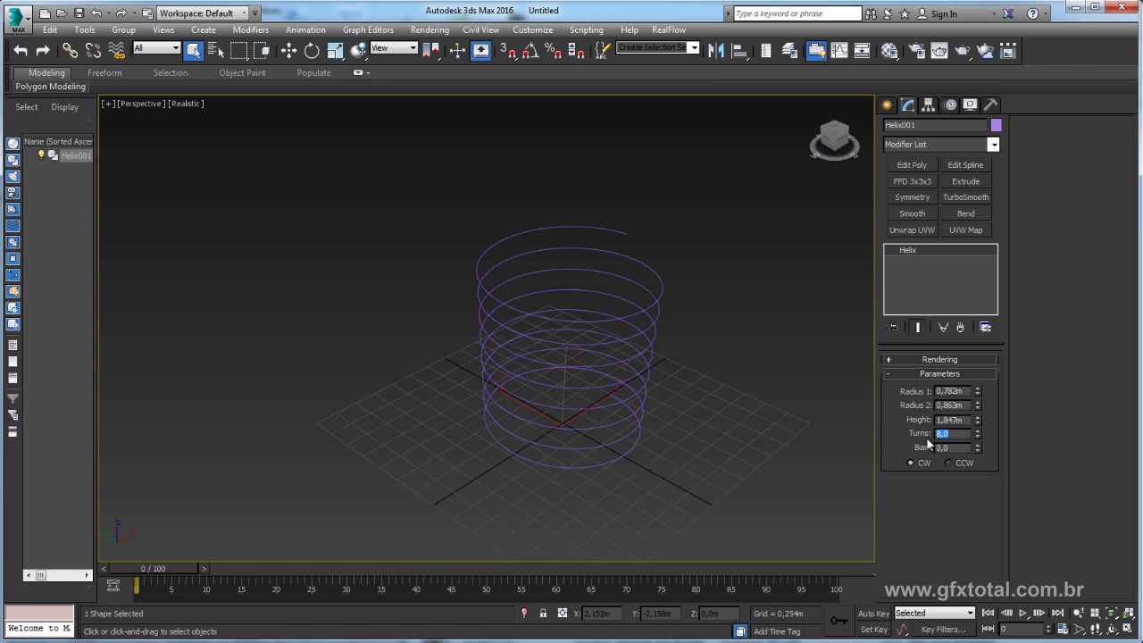
pyautogui.moveTo(977, 394); pyautogui.dragTo(979, 449)
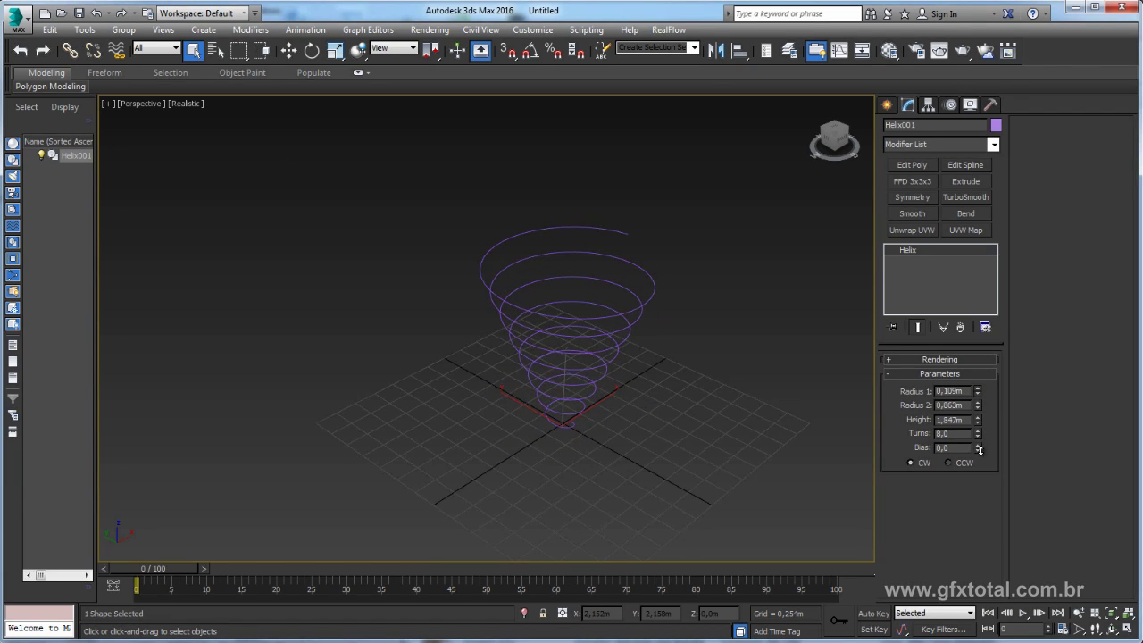
pyautogui.doubleClick(957, 390)
pyautogui.doubleClick(953, 405)
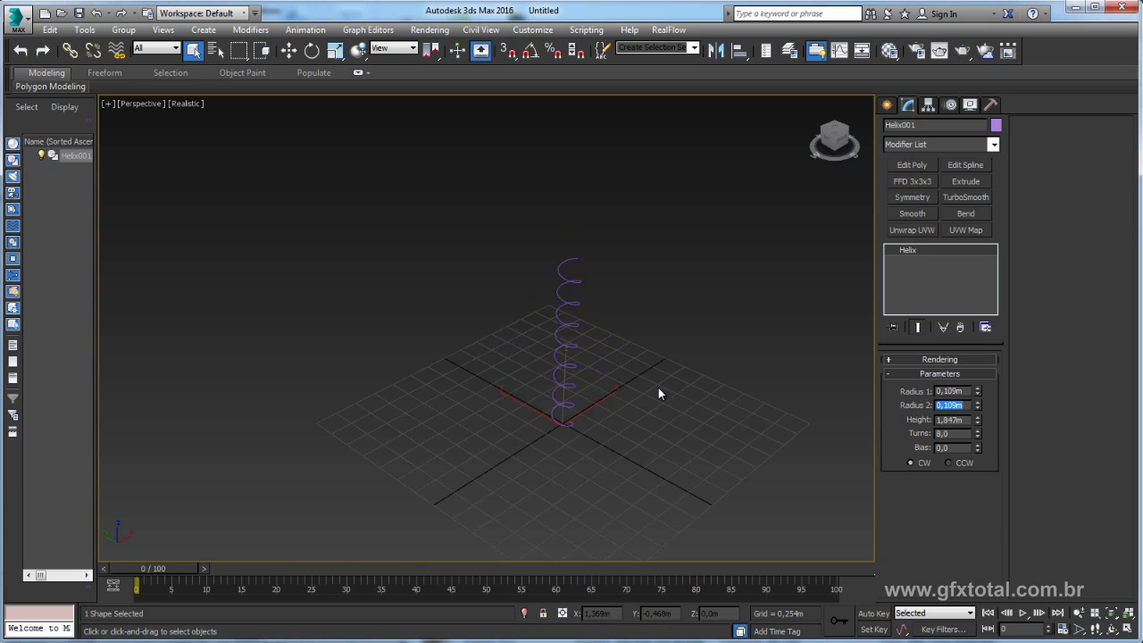
pyautogui.moveTo(658, 388)
pyautogui.keyDown('alt'); pyautogui.mouseDown(button='middle')
pyautogui.moveTo(658, 452)
pyautogui.moveTo(658, 363)
pyautogui.moveTo(716, 407)
pyautogui.mouseUp(button='middle'); pyautogui.keyUp('alt')
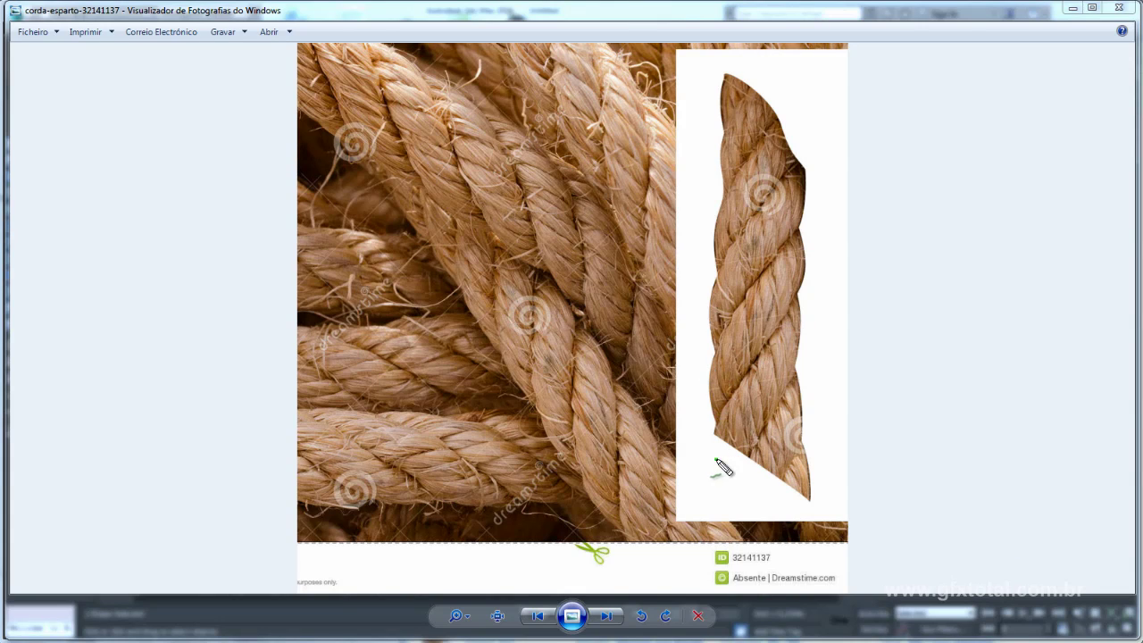
pyautogui.moveTo(715, 460)
pyautogui.mouseDown()
pyautogui.moveTo(755, 412)
pyautogui.moveTo(797, 286)
pyautogui.moveTo(723, 225)
pyautogui.moveTo(809, 109)
pyautogui.mouseUp()
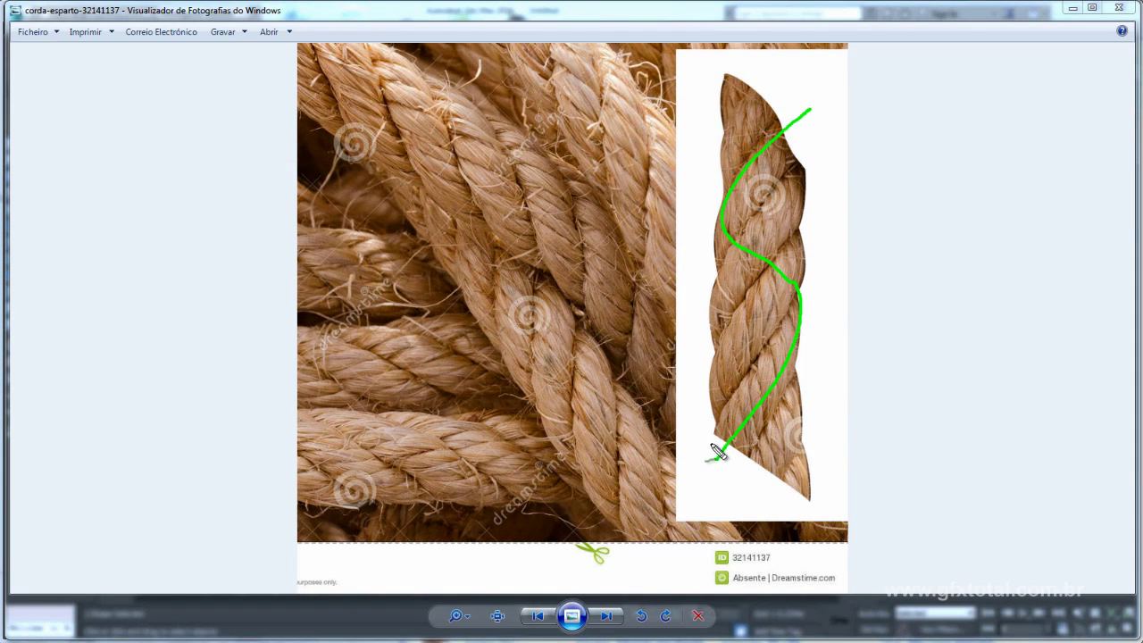
pyautogui.moveTo(713, 447); pyautogui.dragTo(682, 448)
pyautogui.moveTo(703, 393); pyautogui.dragTo(675, 393)
pyautogui.moveTo(711, 314); pyautogui.dragTo(672, 314)
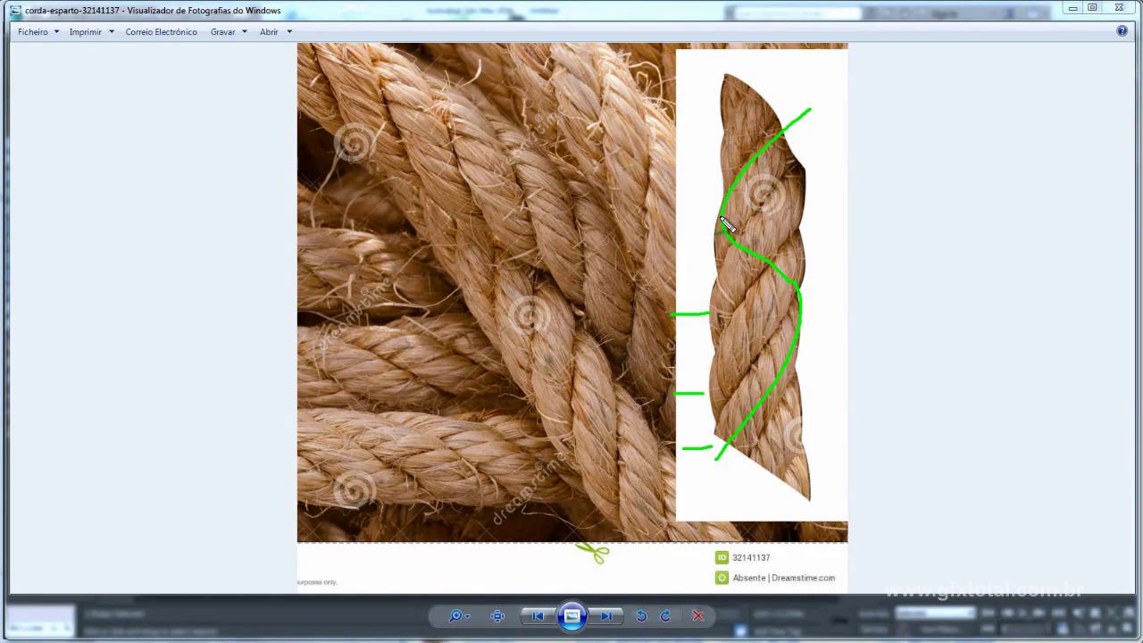
pyautogui.moveTo(692, 219)
pyautogui.mouseDown()
pyautogui.moveTo(717, 246)
pyautogui.moveTo(690, 261)
pyautogui.mouseUp()
pyautogui.moveTo(719, 313); pyautogui.dragTo(697, 302)
pyautogui.moveTo(719, 314); pyautogui.dragTo(698, 326)
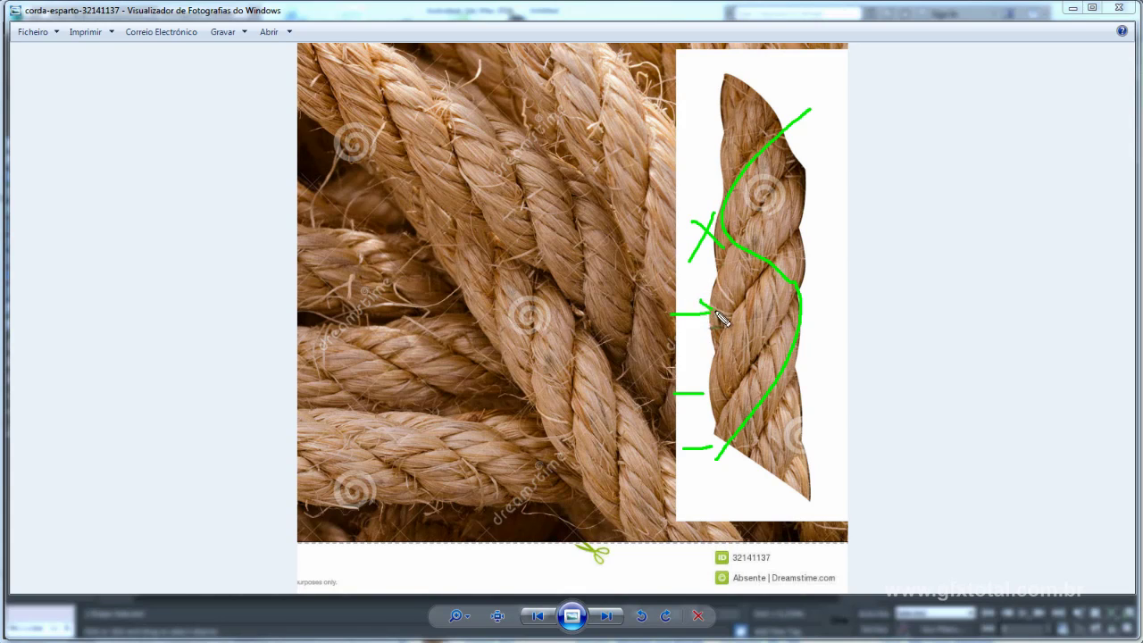
pyautogui.moveTo(720, 394)
pyautogui.mouseDown()
pyautogui.moveTo(701, 386)
pyautogui.moveTo(702, 403)
pyautogui.mouseUp()
pyautogui.moveTo(723, 449)
pyautogui.mouseDown()
pyautogui.moveTo(705, 441)
pyautogui.moveTo(706, 458)
pyautogui.mouseUp()
pyautogui.press('Escape')
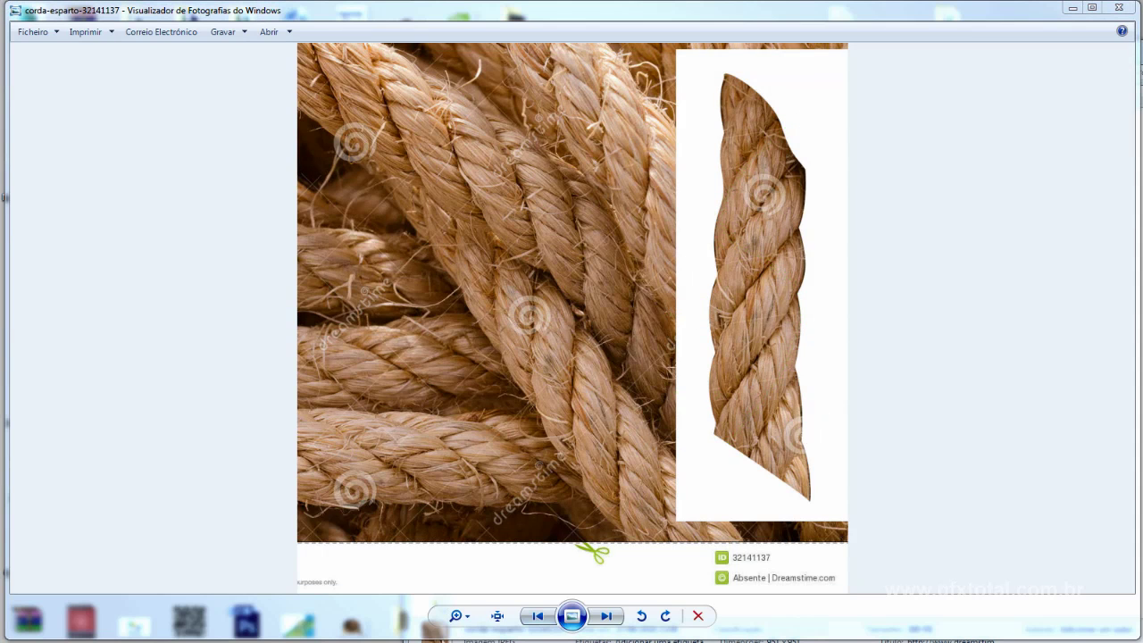
# - Enable the helix in renderer and viewport with a radial thickness of 0.061m
pyautogui.hotkey('alt', 'Tab')
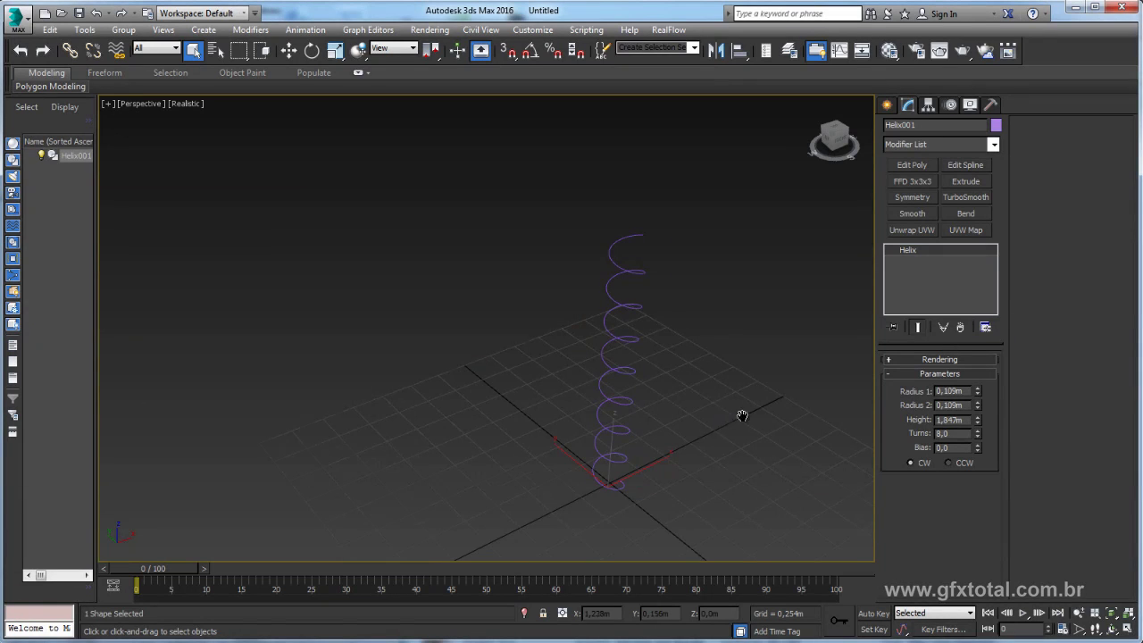
pyautogui.scroll(3, 647, 420)
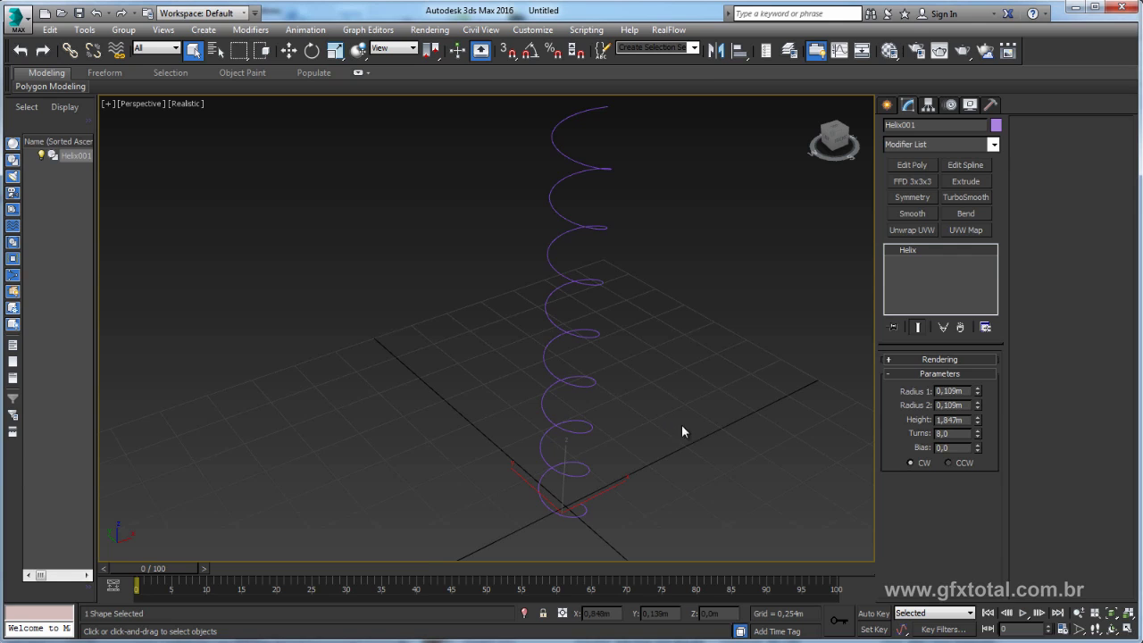
pyautogui.click(893, 358)
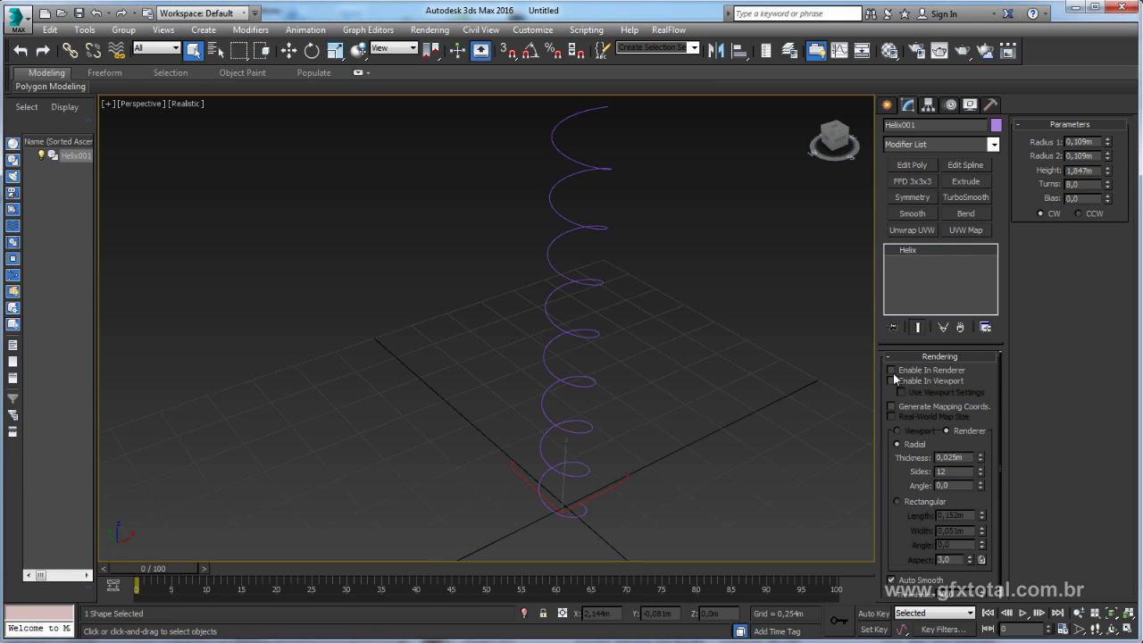
pyautogui.click(891, 369)
pyautogui.click(891, 380)
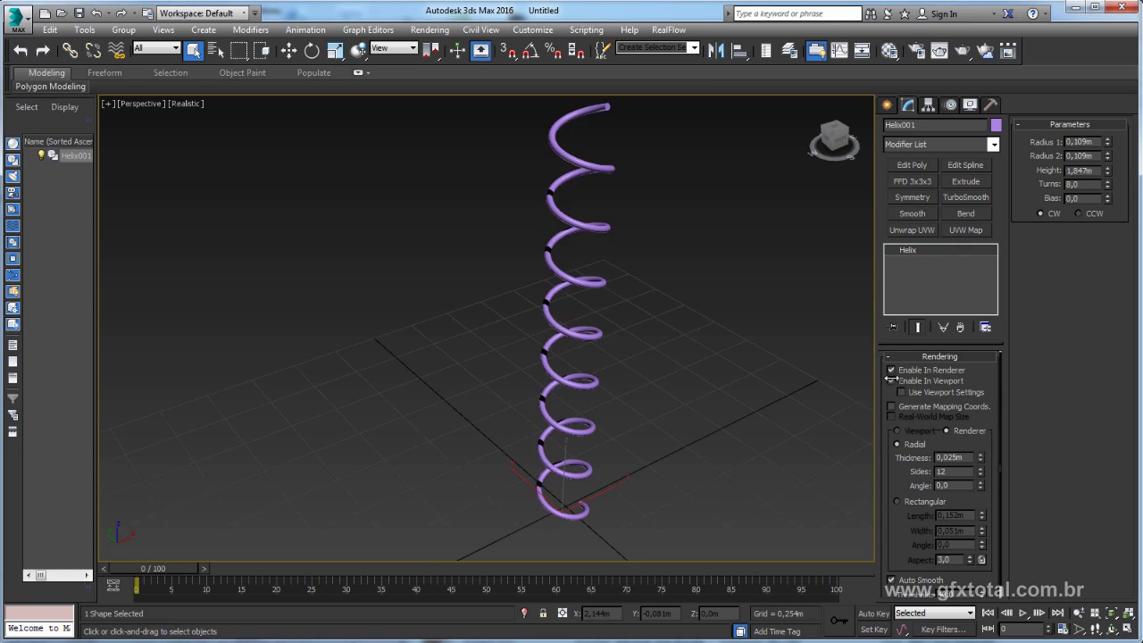
pyautogui.keyDown('alt'); pyautogui.moveTo(630, 420); pyautogui.dragTo(529, 241, button='middle'); pyautogui.keyUp('alt')
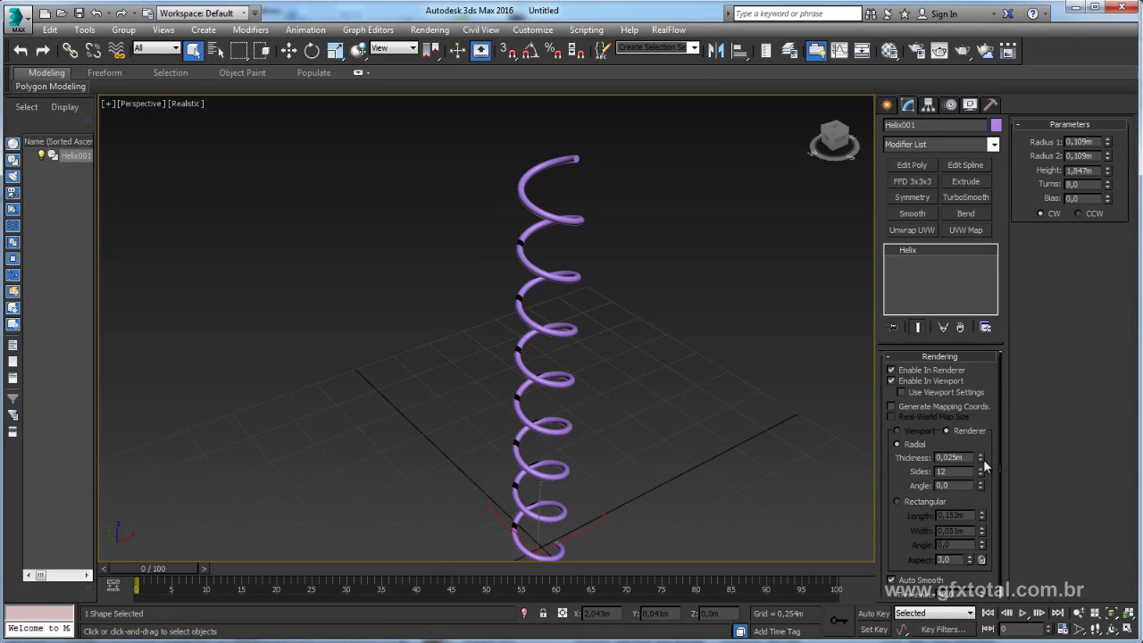
pyautogui.moveTo(983, 458)
pyautogui.mouseDown()
pyautogui.moveTo(975, 339)
pyautogui.moveTo(976, 356)
pyautogui.mouseUp()
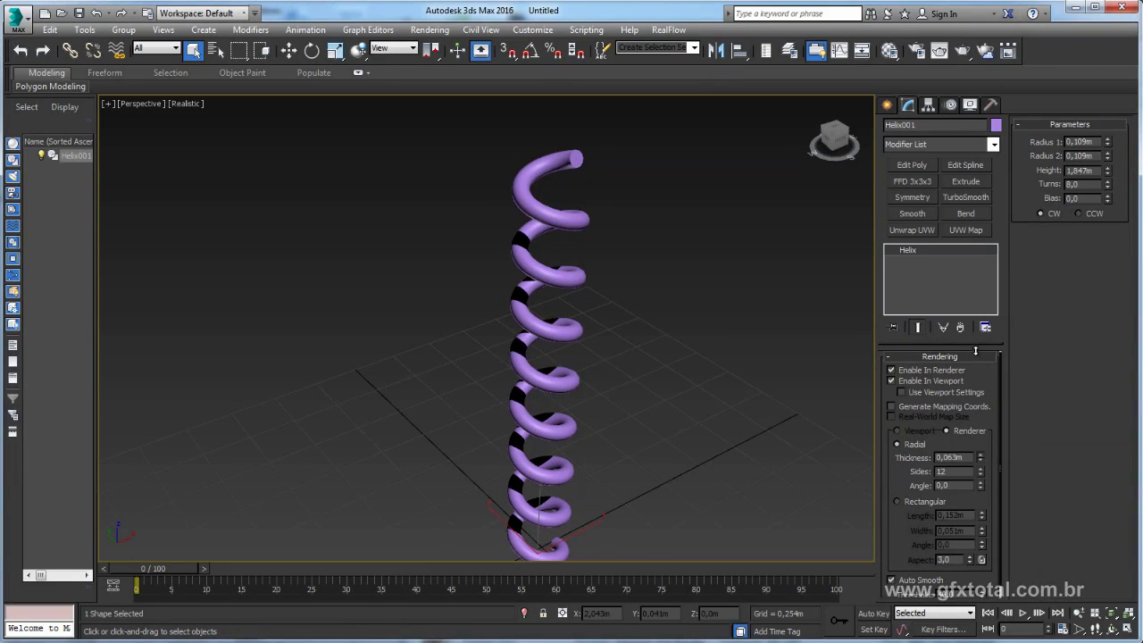
pyautogui.keyDown('alt'); pyautogui.moveTo(625, 392); pyautogui.dragTo(630, 377, button='middle'); pyautogui.keyUp('alt')
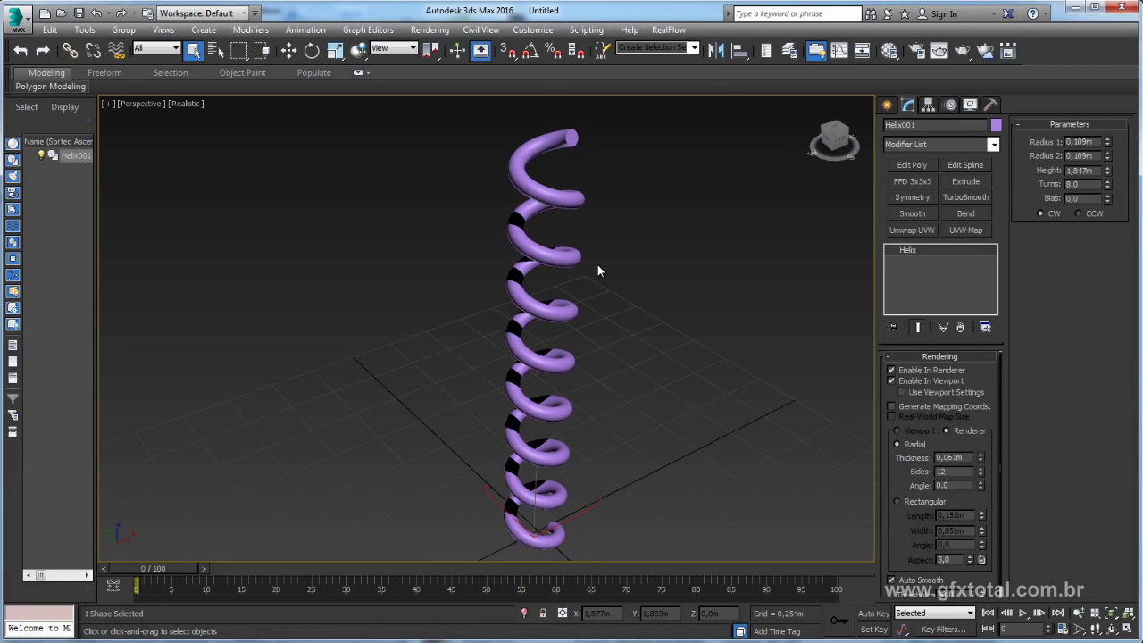
pyautogui.keyDown('alt'); pyautogui.moveTo(598, 265); pyautogui.dragTo(593, 280, button='middle'); pyautogui.keyUp('alt')
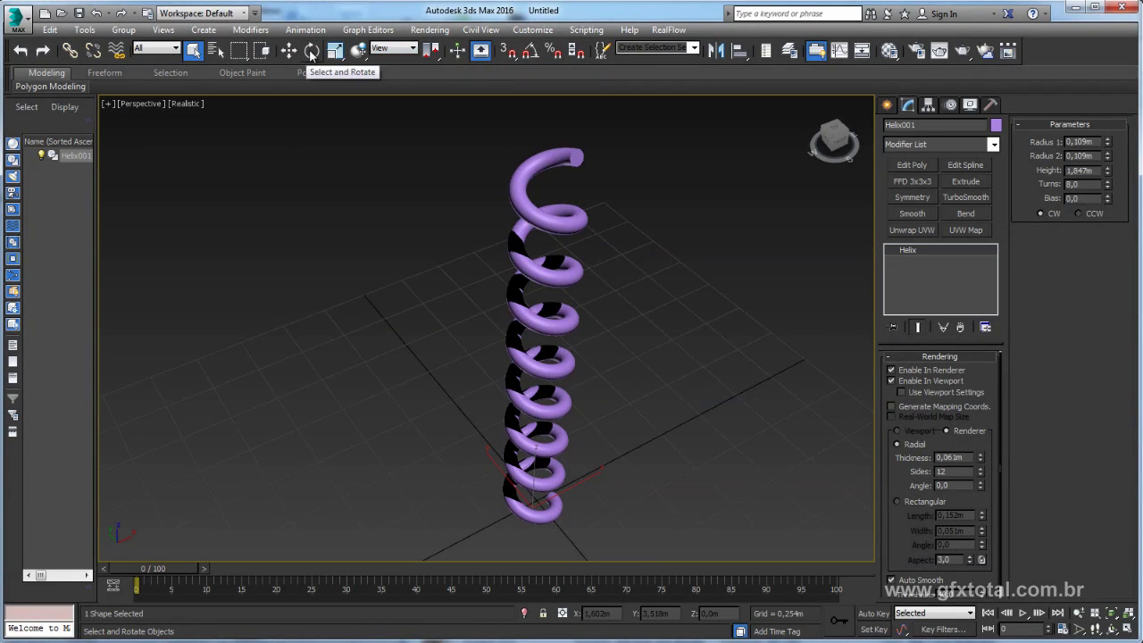
# - Shift-rotate the helix to create instanced copies Helix002 and Helix003
pyautogui.click(310, 54)
pyautogui.moveTo(593, 366)
pyautogui.keyDown('alt'); pyautogui.mouseDown(button='middle')
pyautogui.moveTo(607, 365)
pyautogui.moveTo(532, 464)
pyautogui.mouseUp(button='middle'); pyautogui.keyUp('alt')
pyautogui.moveTo(525, 460)
pyautogui.mouseDown()
pyautogui.moveTo(747, 408)
pyautogui.moveTo(625, 436)
pyautogui.moveTo(660, 389)
pyautogui.mouseUp()
pyautogui.moveTo(545, 251); pyautogui.dragTo(690, 204)
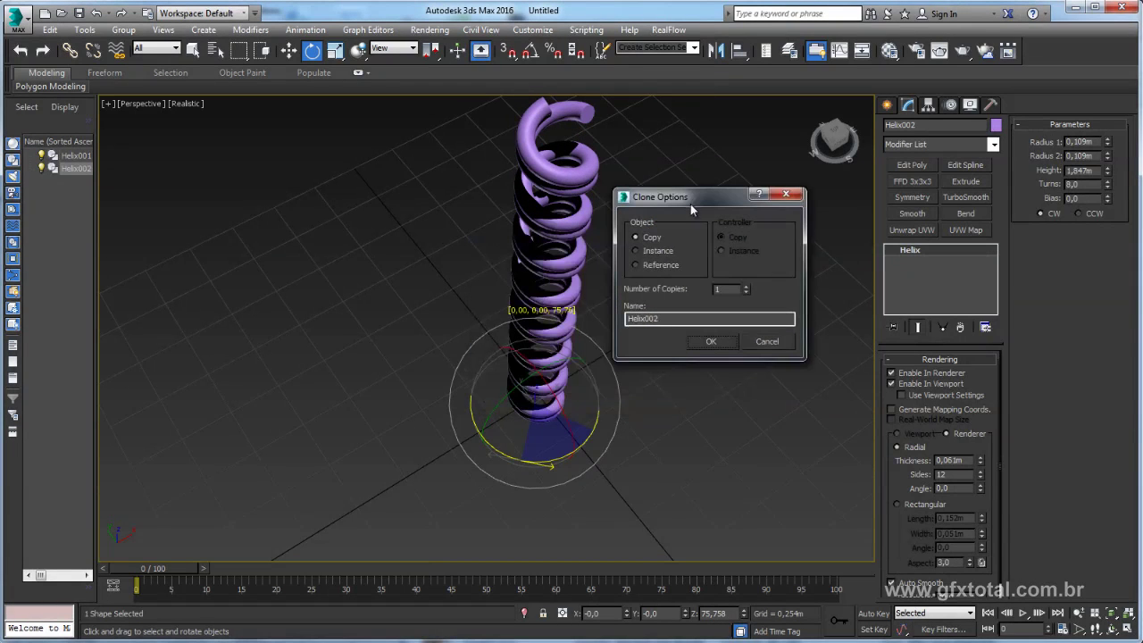
pyautogui.click(636, 250)
pyautogui.click(711, 341)
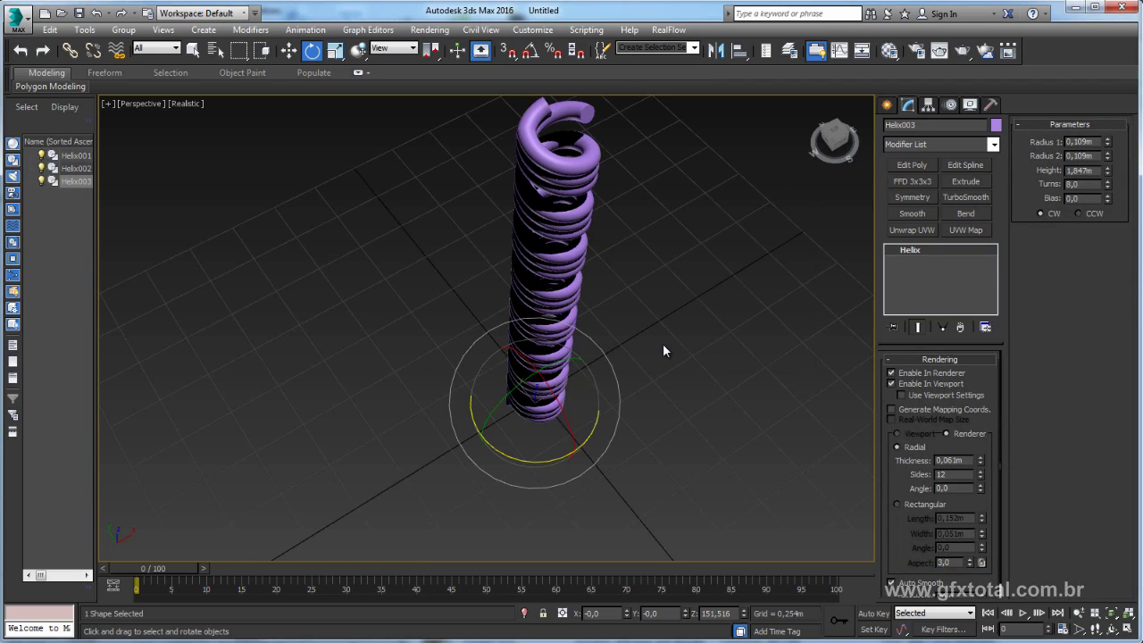
pyautogui.moveTo(662, 343)
pyautogui.keyDown('alt'); pyautogui.mouseDown(button='middle')
pyautogui.moveTo(648, 320)
pyautogui.moveTo(714, 250)
pyautogui.moveTo(720, 319)
pyautogui.moveTo(684, 358)
pyautogui.moveTo(680, 383)
pyautogui.moveTo(697, 361)
pyautogui.moveTo(643, 379)
pyautogui.moveTo(625, 366)
pyautogui.mouseUp(button='middle'); pyautogui.keyUp('alt')
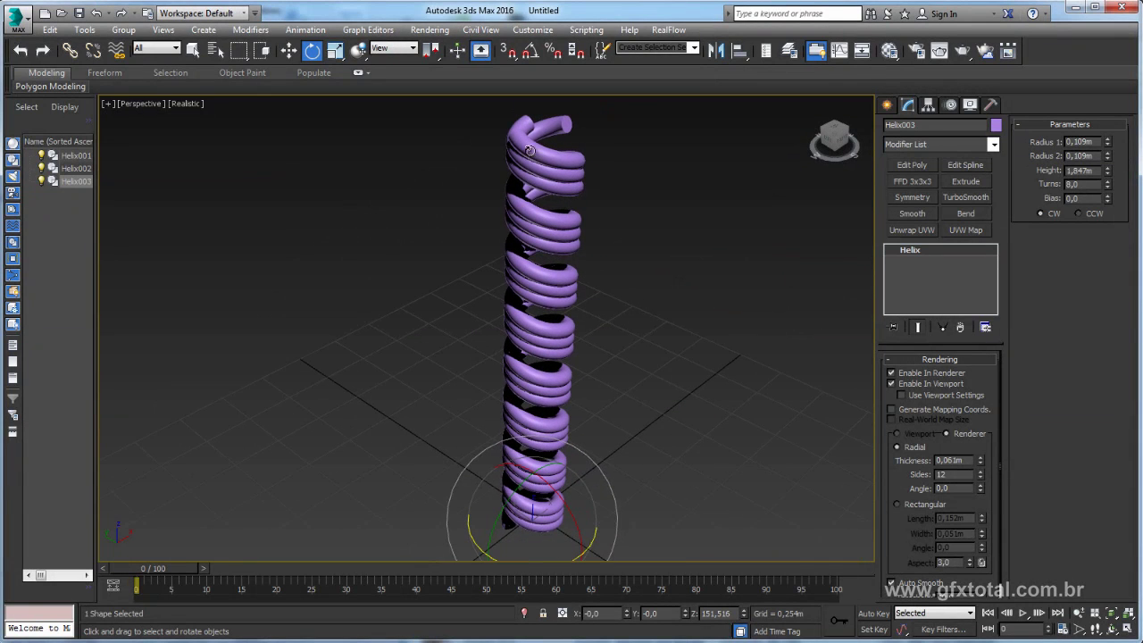
# - Show edged faces, set the helix height to 1.496m, and delete the extra copies
pyautogui.press('F4')
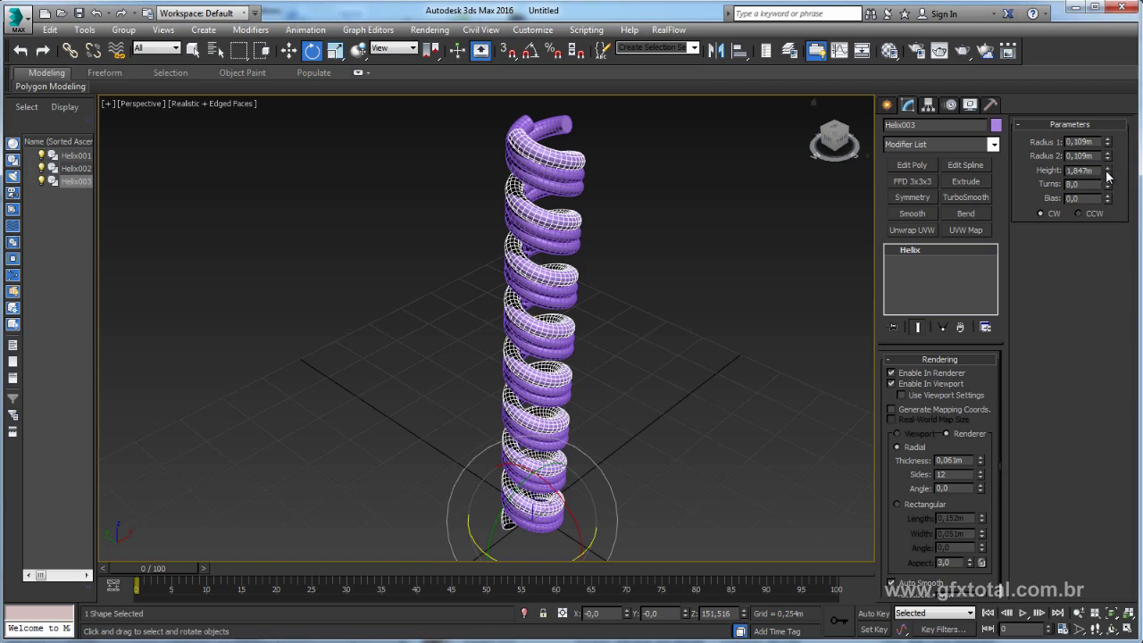
pyautogui.moveTo(1107, 177); pyautogui.dragTo(1100, 184)
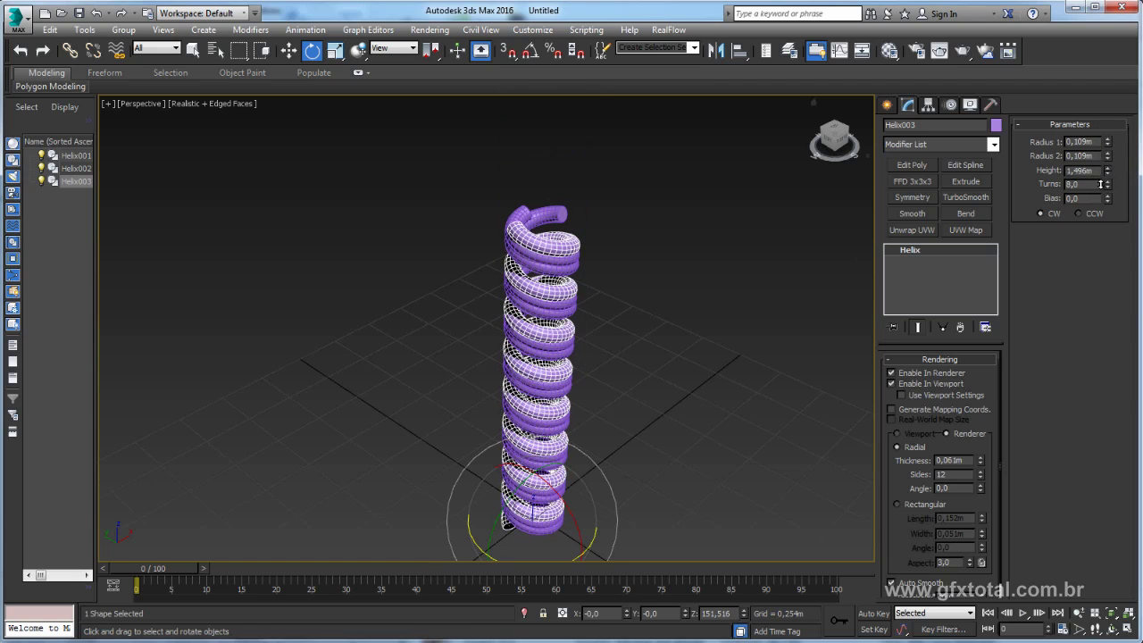
pyautogui.moveTo(1107, 156); pyautogui.dragTo(1107, 150)
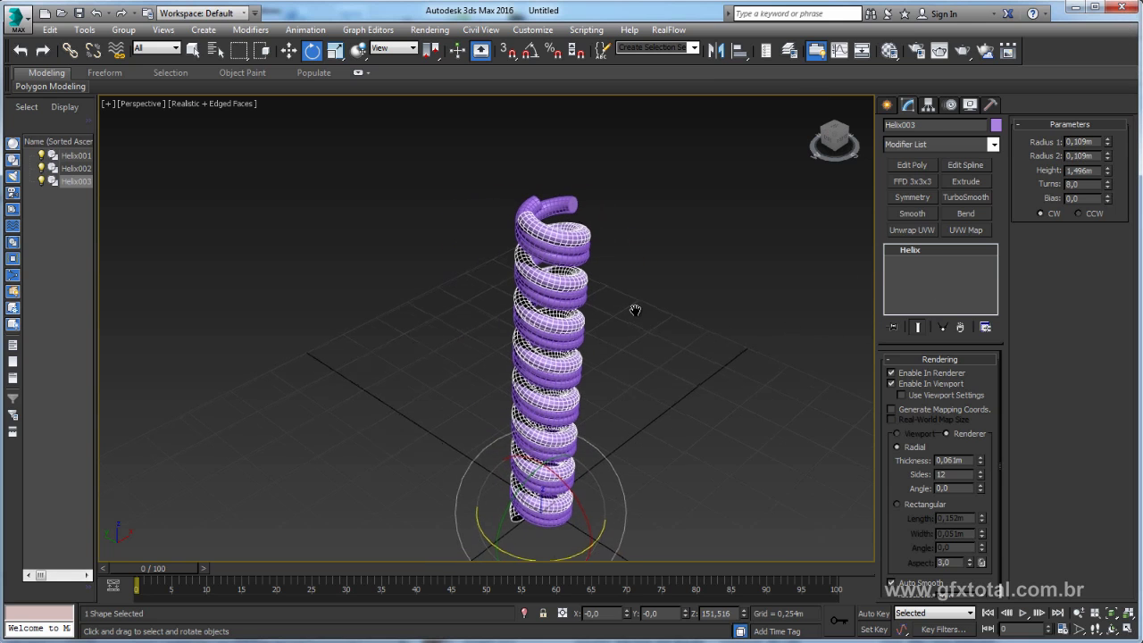
pyautogui.press('Delete')
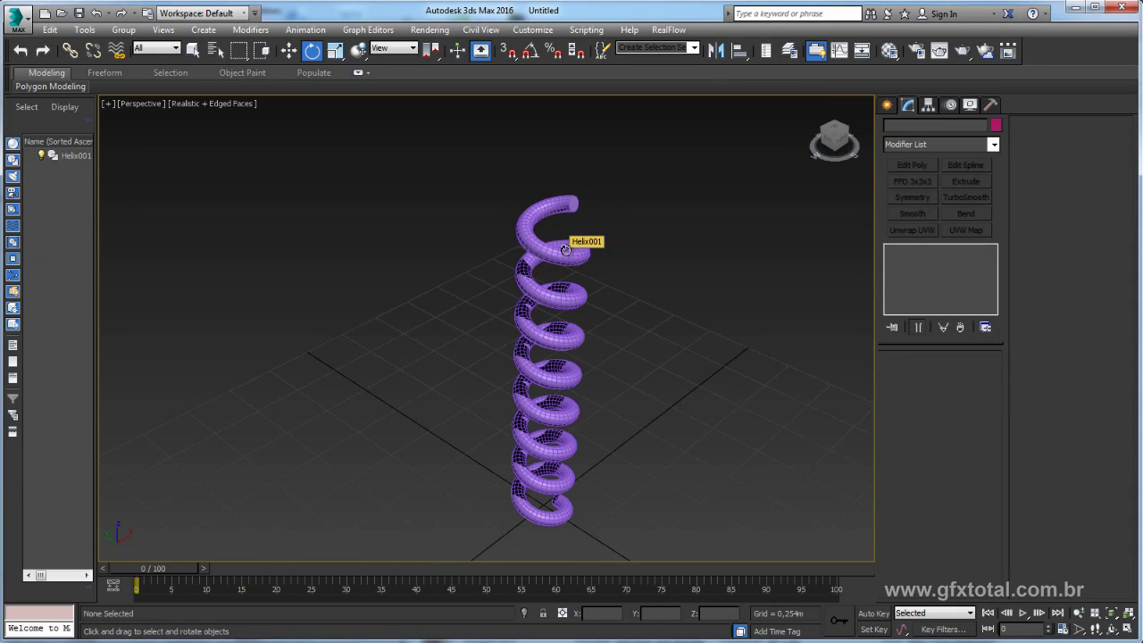
# - Select Helix001 and compute 360 ÷ 3 = 120 in the Calculator
pyautogui.click(558, 252)
pyautogui.moveTo(558, 253)
pyautogui.keyDown('alt'); pyautogui.mouseDown(button='middle')
pyautogui.moveTo(655, 288)
pyautogui.moveTo(645, 271)
pyautogui.mouseUp(button='middle'); pyautogui.keyUp('alt')
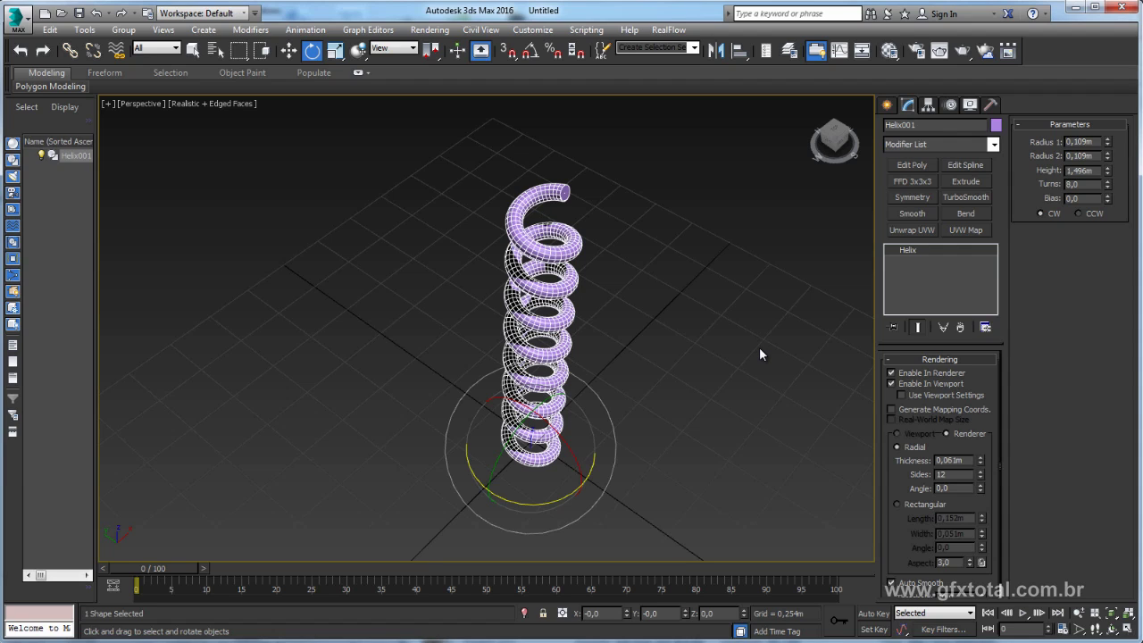
pyautogui.hotkey('alt', 'Tab')
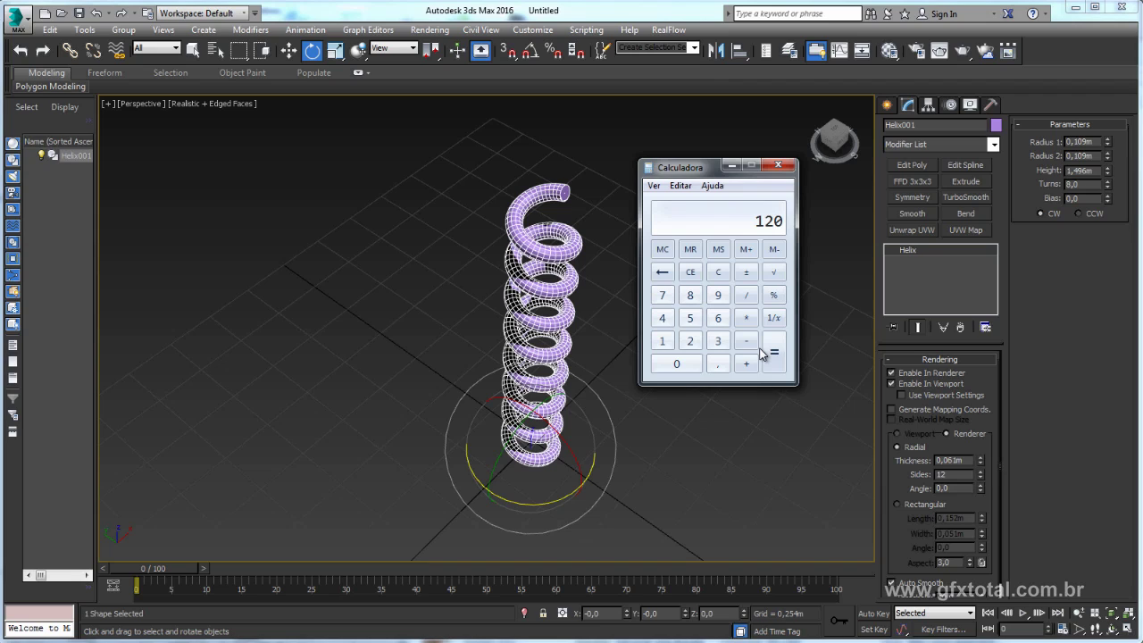
pyautogui.click(717, 341)
pyautogui.click(717, 317)
pyautogui.click(676, 364)
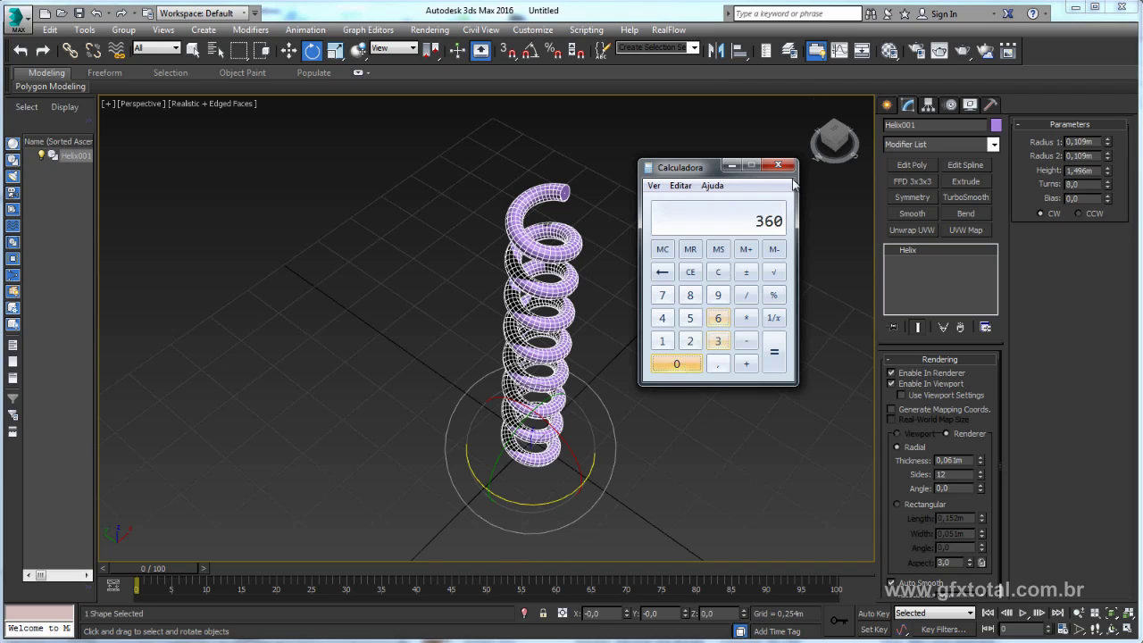
pyautogui.click(746, 295)
pyautogui.click(717, 340)
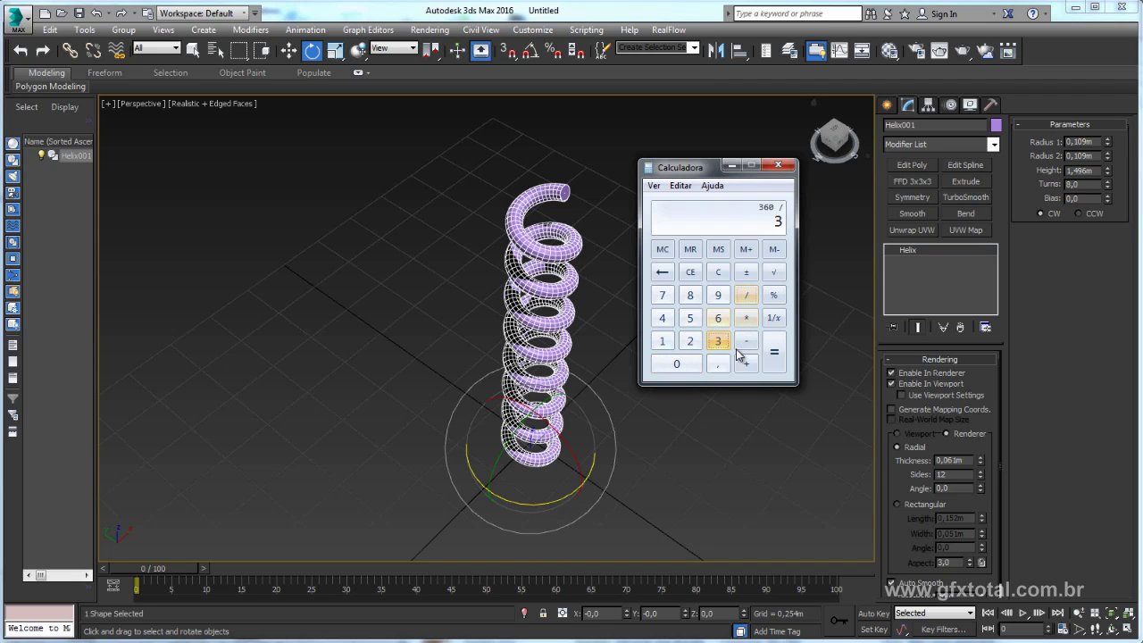
pyautogui.click(774, 352)
# - With Angle Snap on, Shift-rotate Helix001 120° on Z into two instanced copies
pyautogui.click(731, 166)
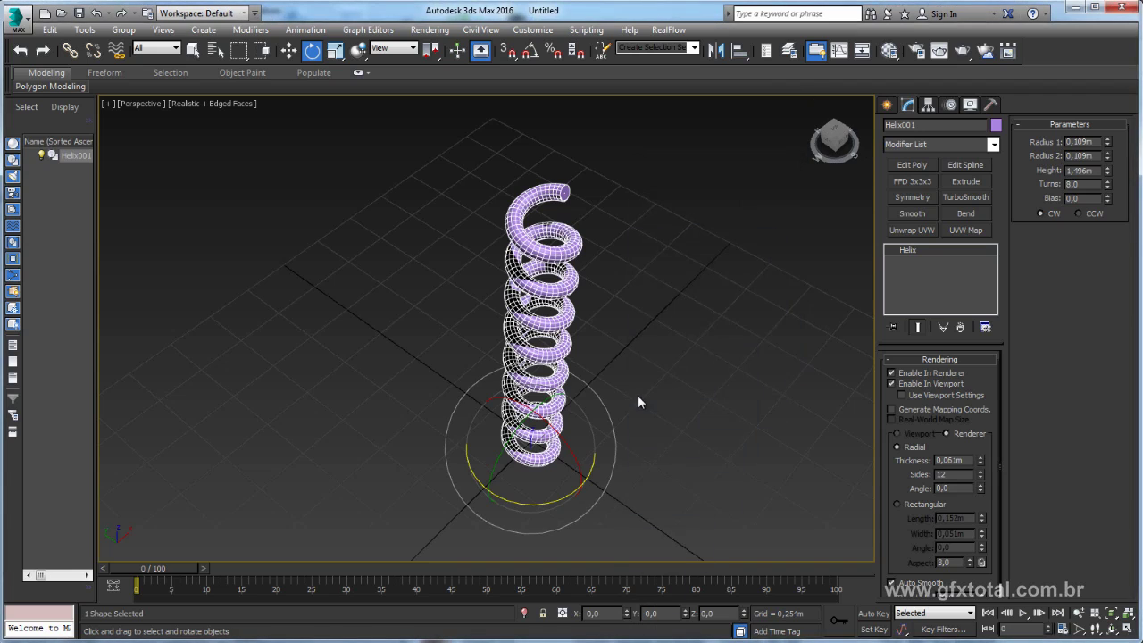
pyautogui.moveTo(637, 402); pyautogui.dragTo(615, 392, button='middle')
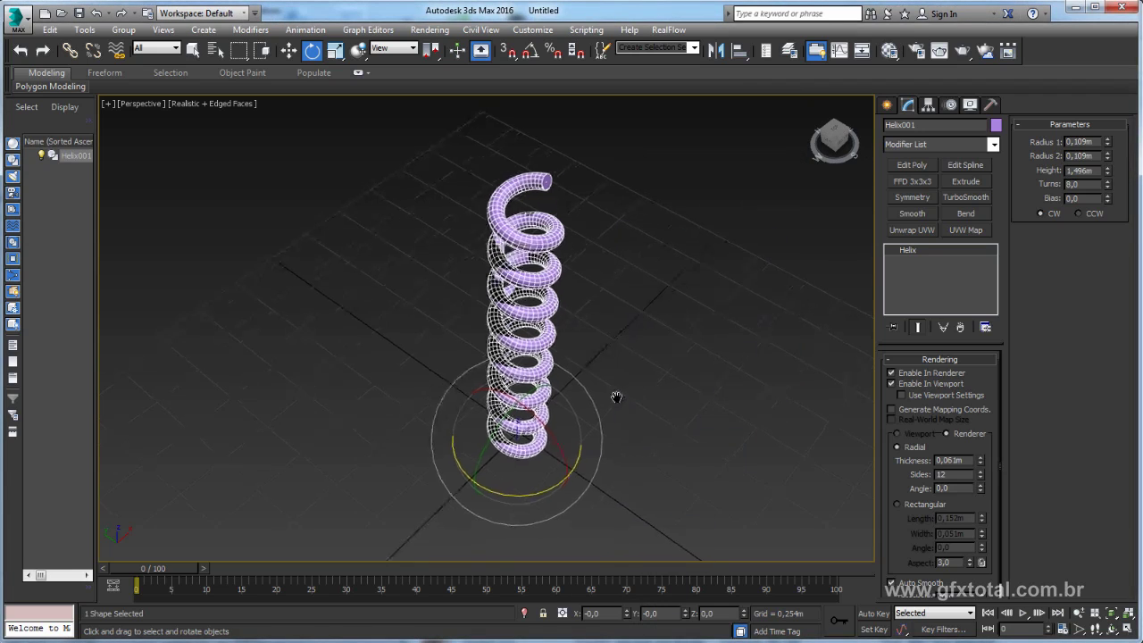
pyautogui.click(529, 52)
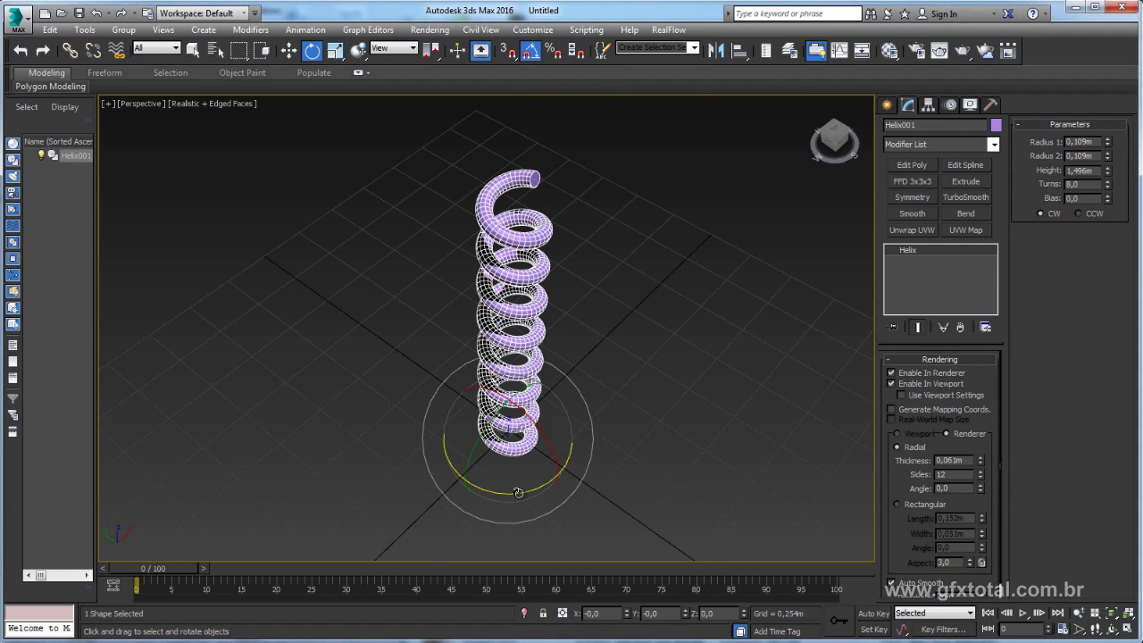
pyautogui.moveTo(508, 492); pyautogui.dragTo(576, 486)
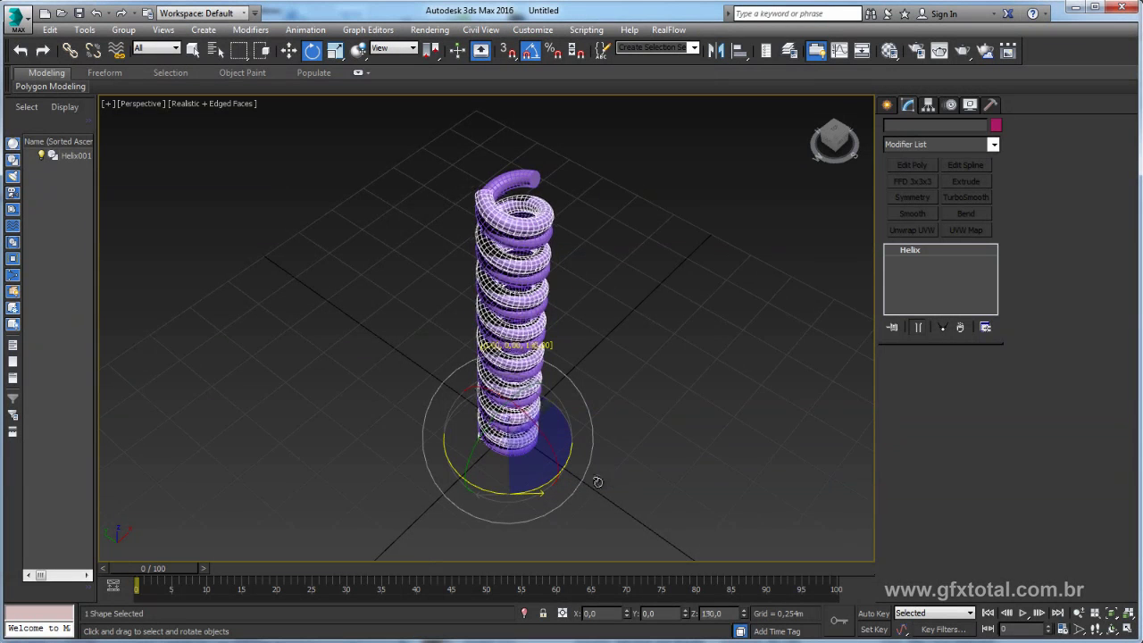
pyautogui.moveTo(576, 487); pyautogui.dragTo(593, 482)
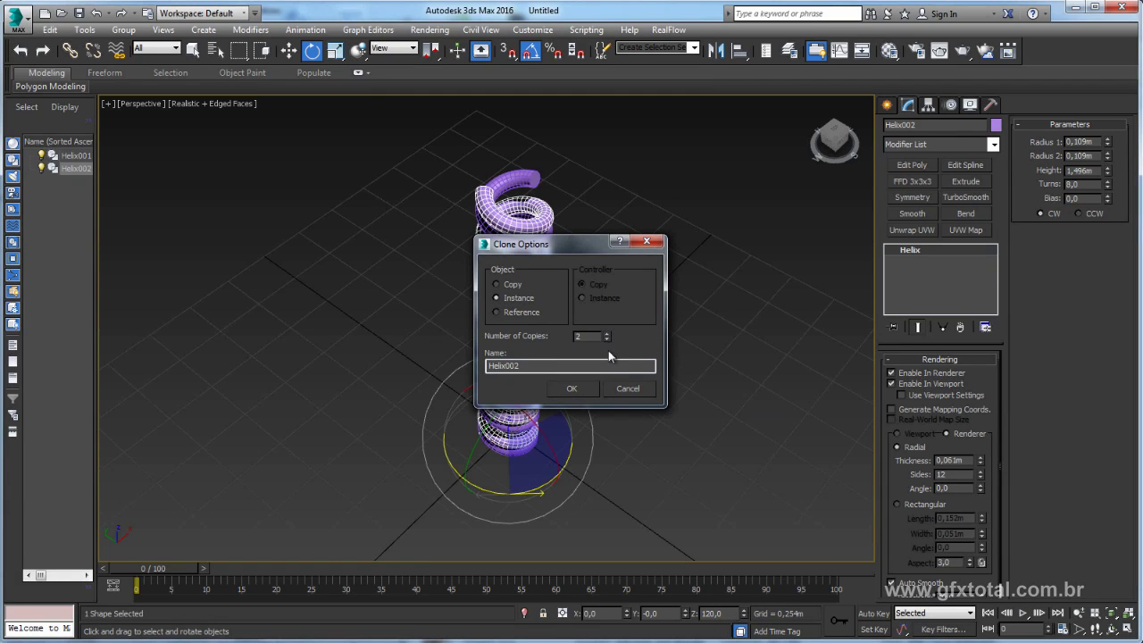
pyautogui.click(585, 387)
pyautogui.moveTo(619, 346)
pyautogui.keyDown('alt'); pyautogui.mouseDown(button='middle')
pyautogui.moveTo(617, 390)
pyautogui.moveTo(617, 260)
pyautogui.moveTo(646, 316)
pyautogui.moveTo(629, 355)
pyautogui.moveTo(554, 249)
pyautogui.mouseUp(button='middle'); pyautogui.keyUp('alt')
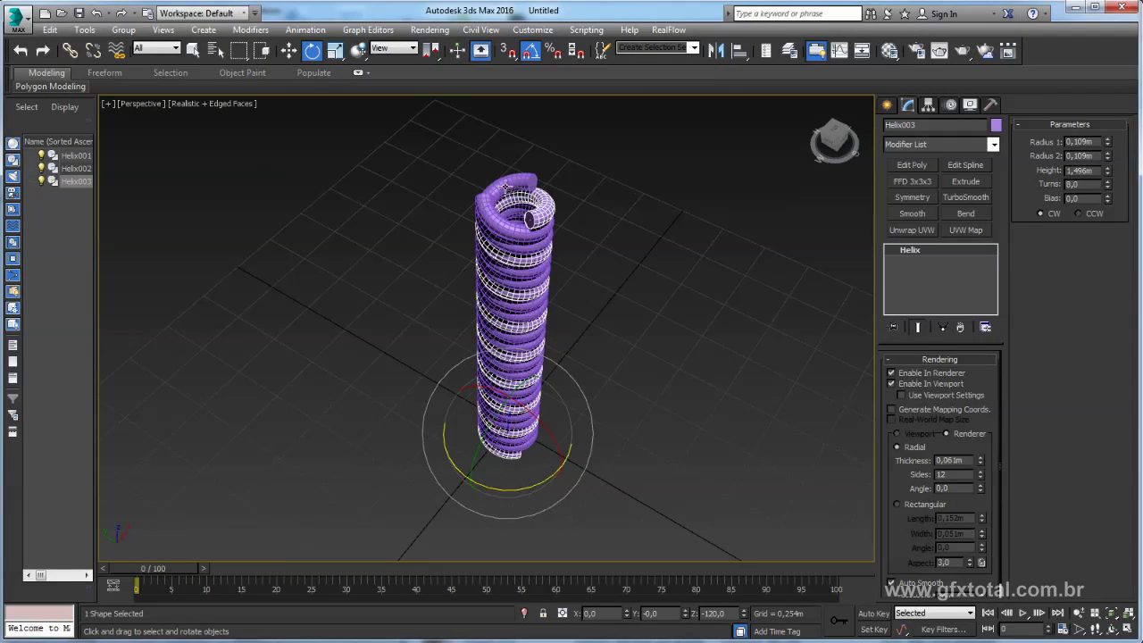
pyautogui.click(520, 195)
pyautogui.moveTo(625, 322)
pyautogui.keyDown('alt'); pyautogui.mouseDown(button='middle')
pyautogui.moveTo(622, 295)
pyautogui.moveTo(618, 354)
pyautogui.moveTo(600, 354)
pyautogui.moveTo(625, 339)
pyautogui.mouseUp(button='middle'); pyautogui.keyUp('alt')
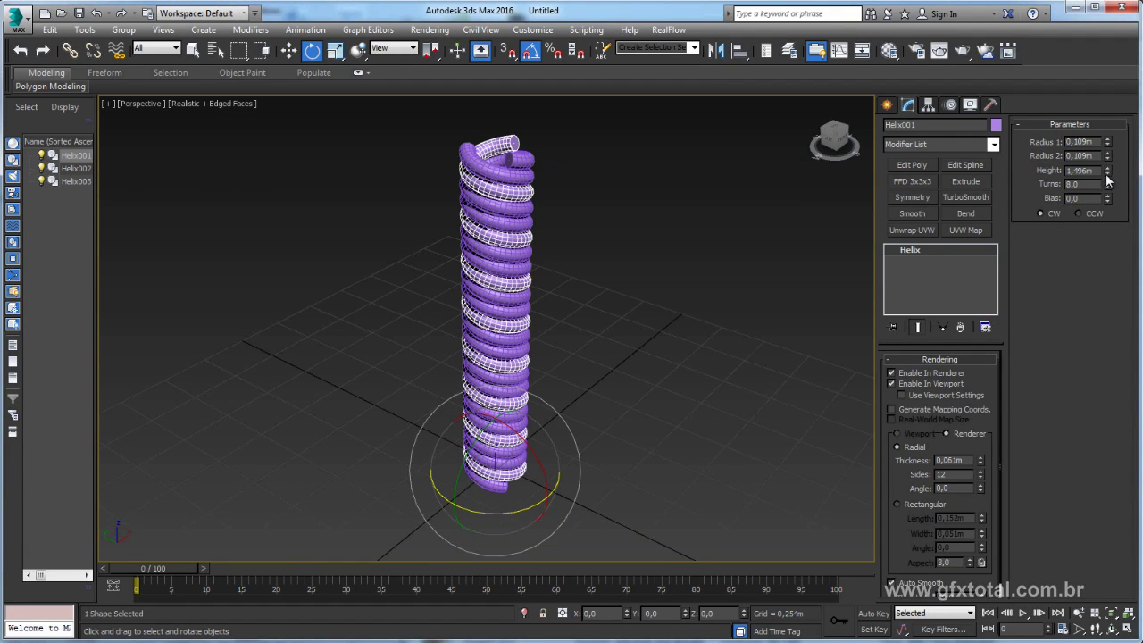
# - Raise the helix height to 2,812m
pyautogui.moveTo(1107, 170); pyautogui.dragTo(1107, 125)
pyautogui.keyDown('alt'); pyautogui.moveTo(665, 268); pyautogui.dragTo(627, 343, button='middle'); pyautogui.keyUp('alt')
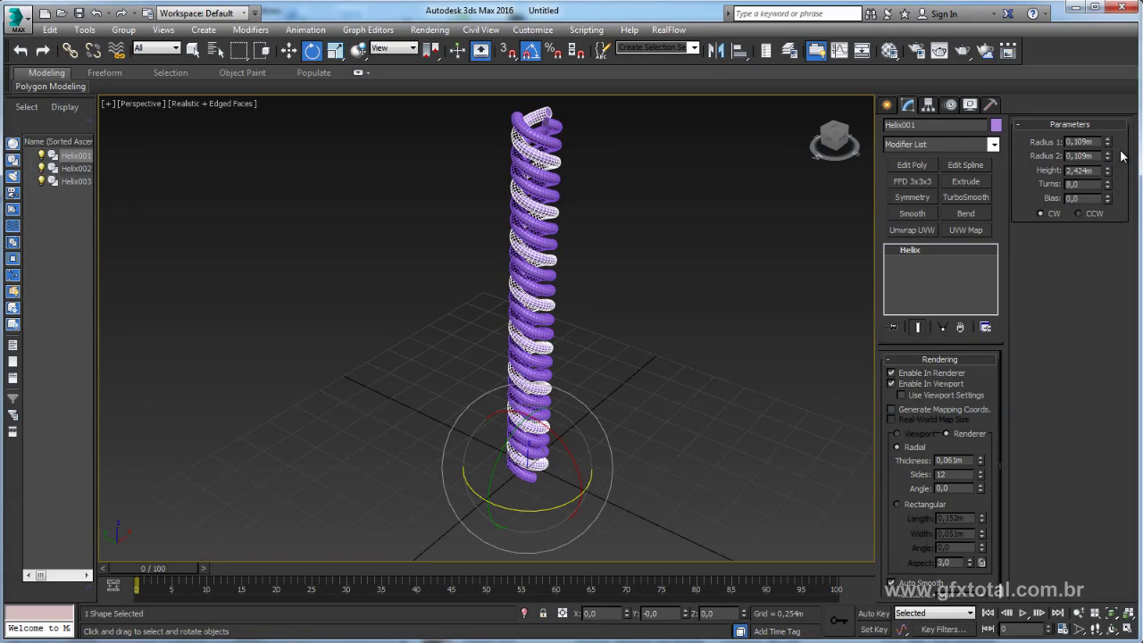
pyautogui.moveTo(1108, 171); pyautogui.dragTo(1108, 133)
pyautogui.keyDown('alt'); pyautogui.moveTo(658, 295); pyautogui.dragTo(680, 352, button='middle'); pyautogui.keyUp('alt')
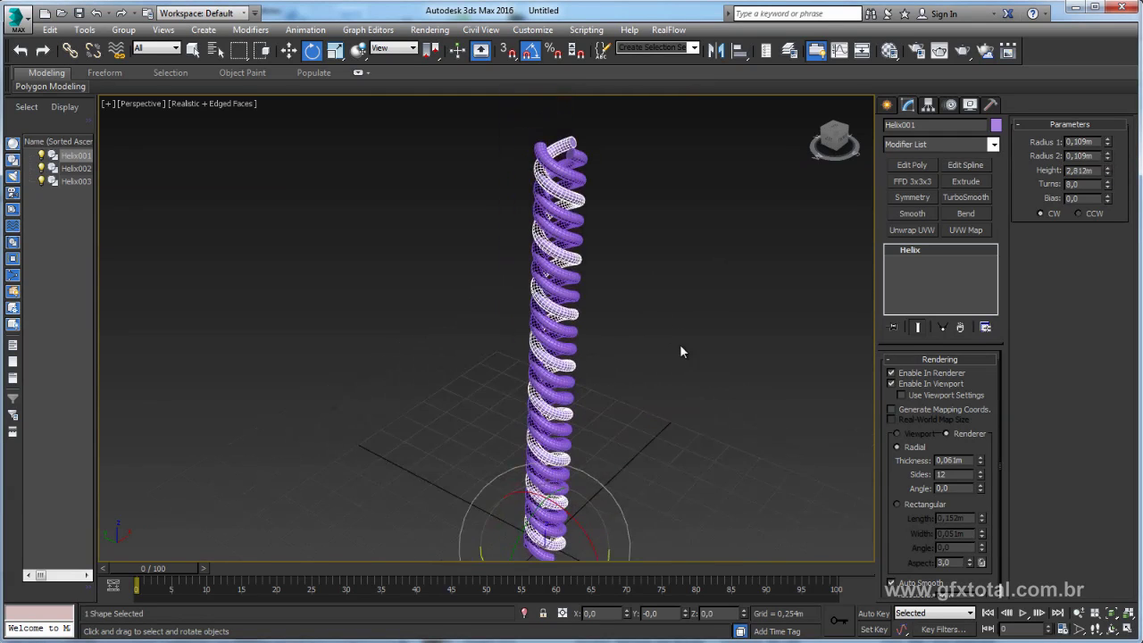
# - Narrow Radius 1 to 0,035m and paste 0,035 into Radius 2
pyautogui.moveTo(1109, 161); pyautogui.dragTo(1107, 170)
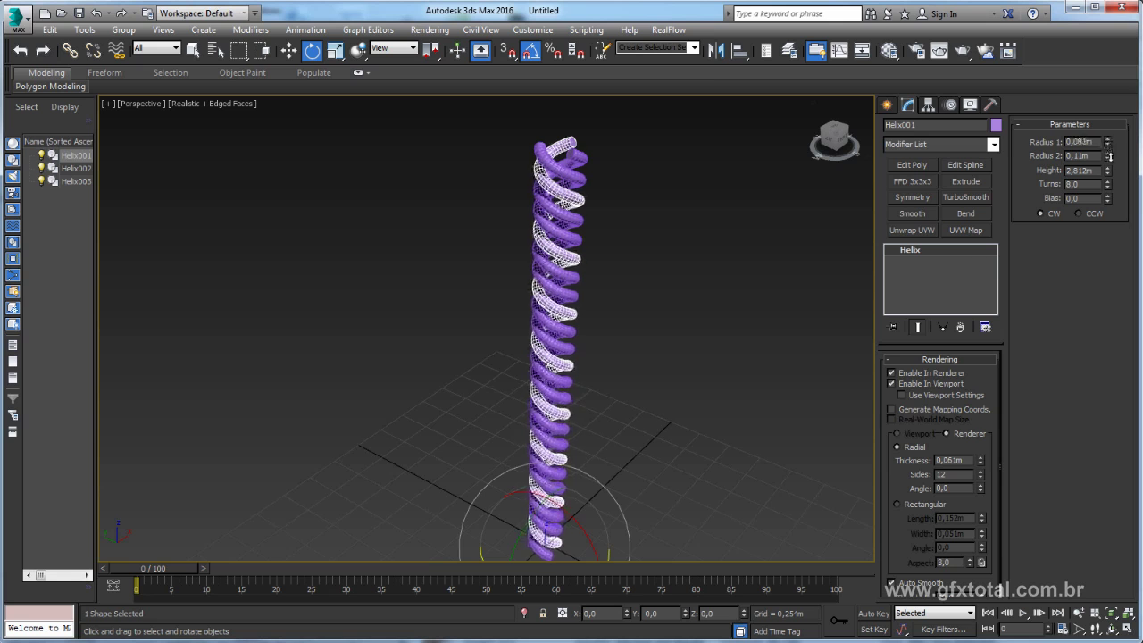
pyautogui.keyDown('alt'); pyautogui.moveTo(786, 392); pyautogui.dragTo(594, 401, button='middle'); pyautogui.keyUp('alt')
pyautogui.scroll(2, 595, 401)
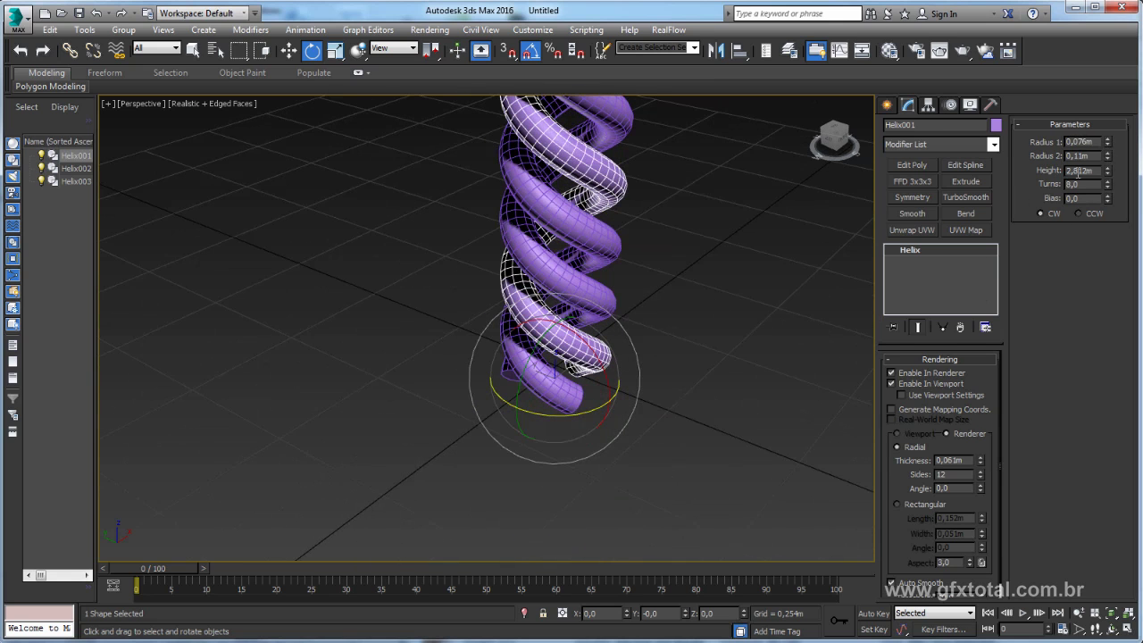
pyautogui.moveTo(1108, 146); pyautogui.dragTo(1113, 181)
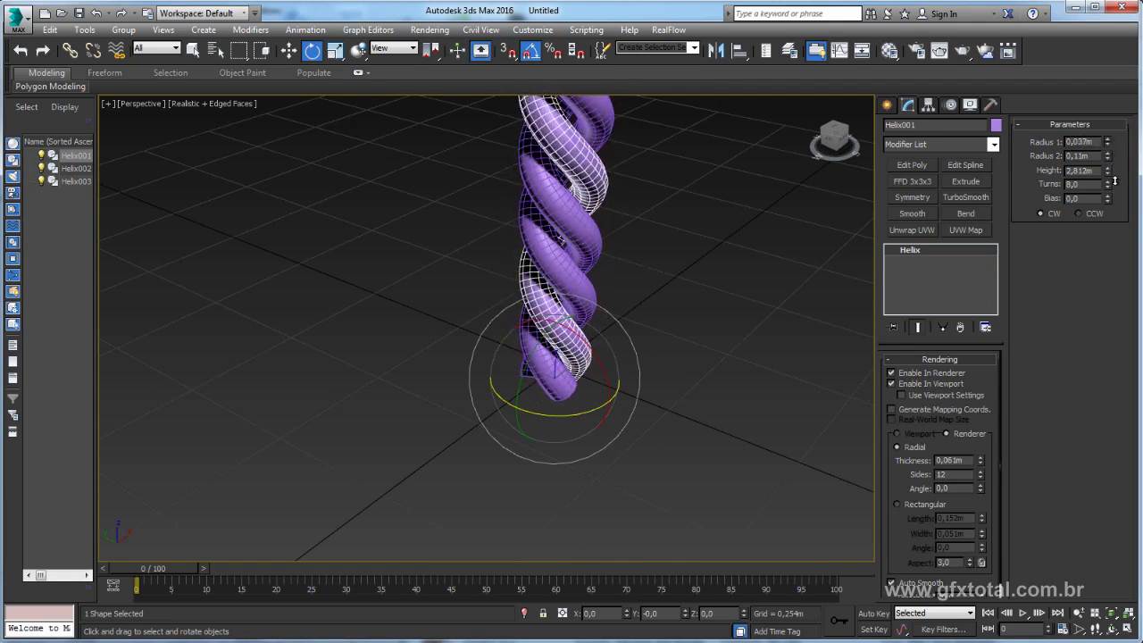
pyautogui.moveTo(752, 231)
pyautogui.keyDown('alt'); pyautogui.mouseDown(button='middle')
pyautogui.moveTo(643, 260)
pyautogui.moveTo(666, 217)
pyautogui.moveTo(759, 206)
pyautogui.moveTo(757, 352)
pyautogui.mouseUp(button='middle'); pyautogui.keyUp('alt')
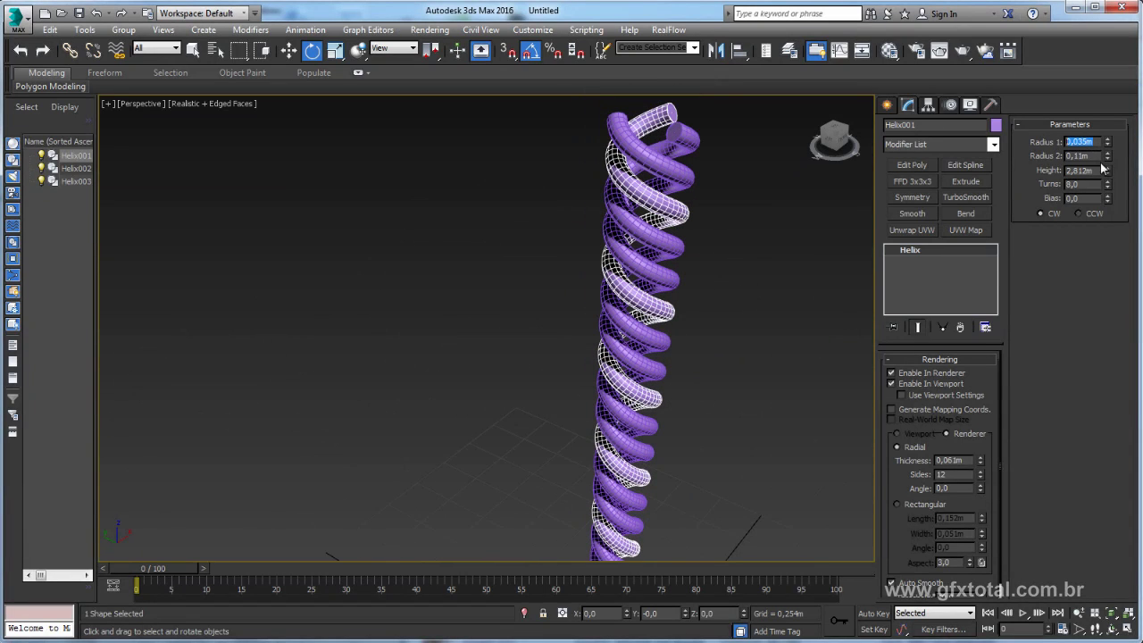
pyautogui.doubleClick(1083, 155)
pyautogui.write('0,035m')
pyautogui.press('Return')
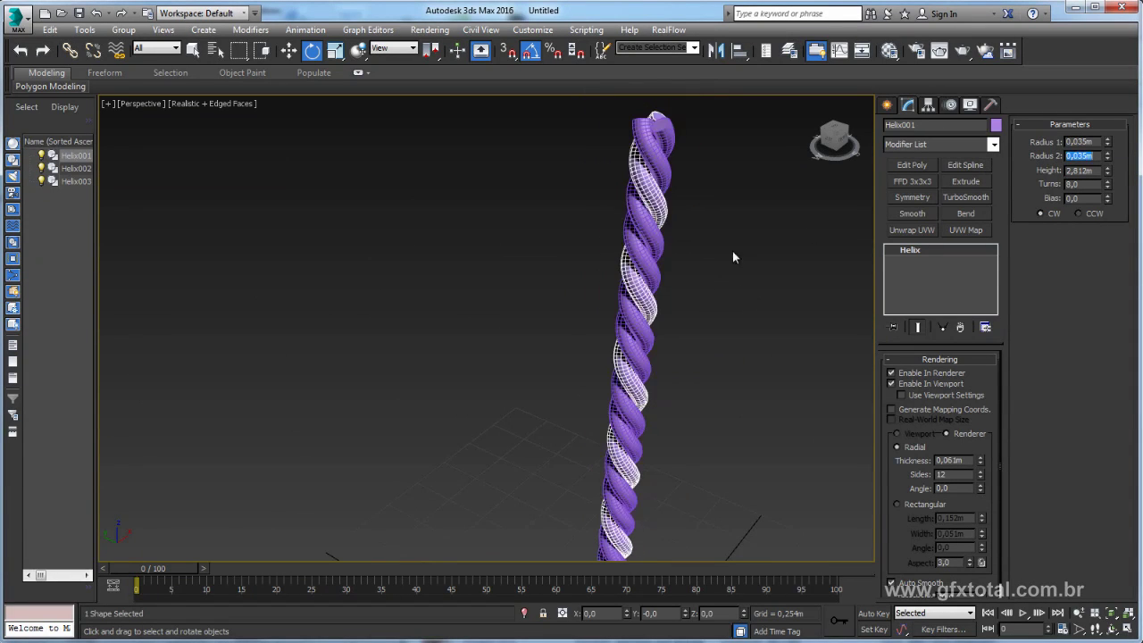
pyautogui.moveTo(733, 251)
pyautogui.keyDown('alt'); pyautogui.mouseDown(button='middle')
pyautogui.moveTo(721, 233)
pyautogui.moveTo(666, 255)
pyautogui.moveTo(647, 246)
pyautogui.moveTo(618, 368)
pyautogui.moveTo(623, 259)
pyautogui.moveTo(707, 295)
pyautogui.moveTo(801, 252)
pyautogui.moveTo(637, 285)
pyautogui.moveTo(687, 337)
pyautogui.moveTo(573, 293)
pyautogui.mouseUp(button='middle'); pyautogui.keyUp('alt')
# - Reselect Helix001, then select all three helix strands
pyautogui.click(647, 247)
pyautogui.scroll(3, 576, 262)
pyautogui.scroll(3, 576, 261)
pyautogui.scroll(-3, 592, 255)
pyautogui.click(617, 265)
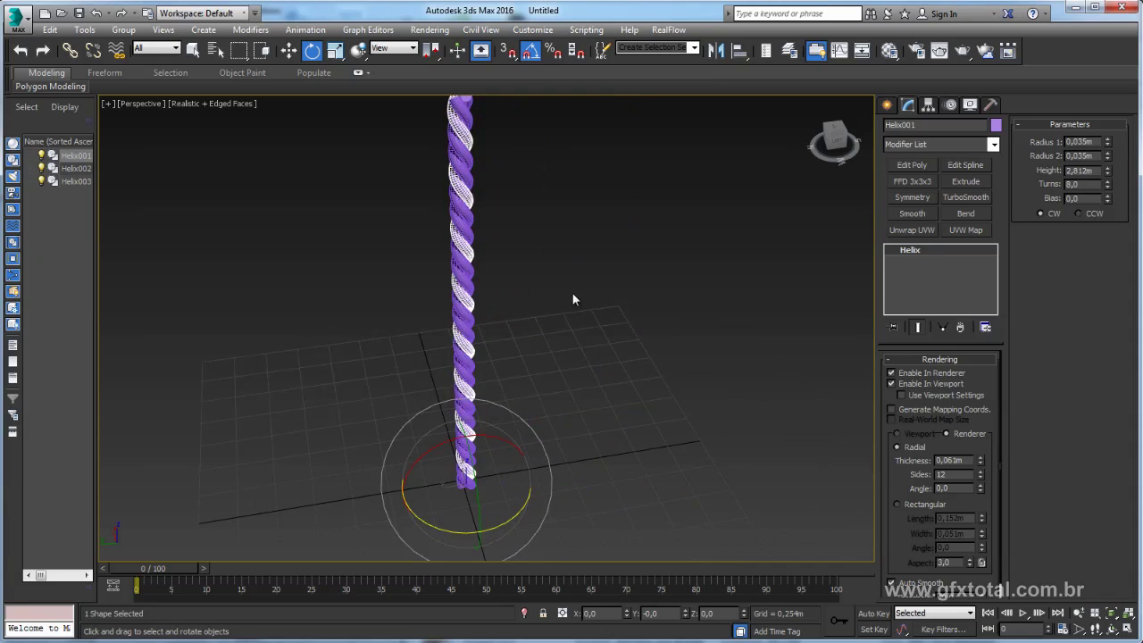
pyautogui.hotkey('ctrl', 'a')
# - Shift-move the three helixes along Y into one Copy, Helix004–Helix006, beside the original rope
pyautogui.press('w')
pyautogui.keyDown('alt'); pyautogui.moveTo(434, 331); pyautogui.dragTo(309, 357, button='middle'); pyautogui.keyUp('alt')
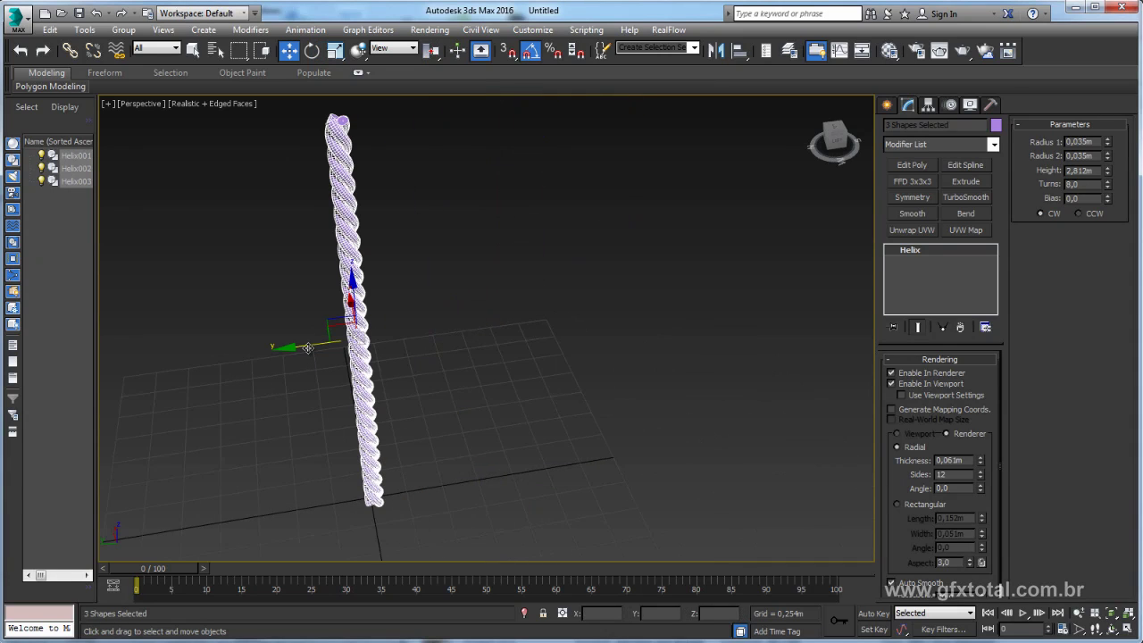
pyautogui.keyDown('shift'); pyautogui.moveTo(339, 332); pyautogui.dragTo(646, 331); pyautogui.keyUp('shift')
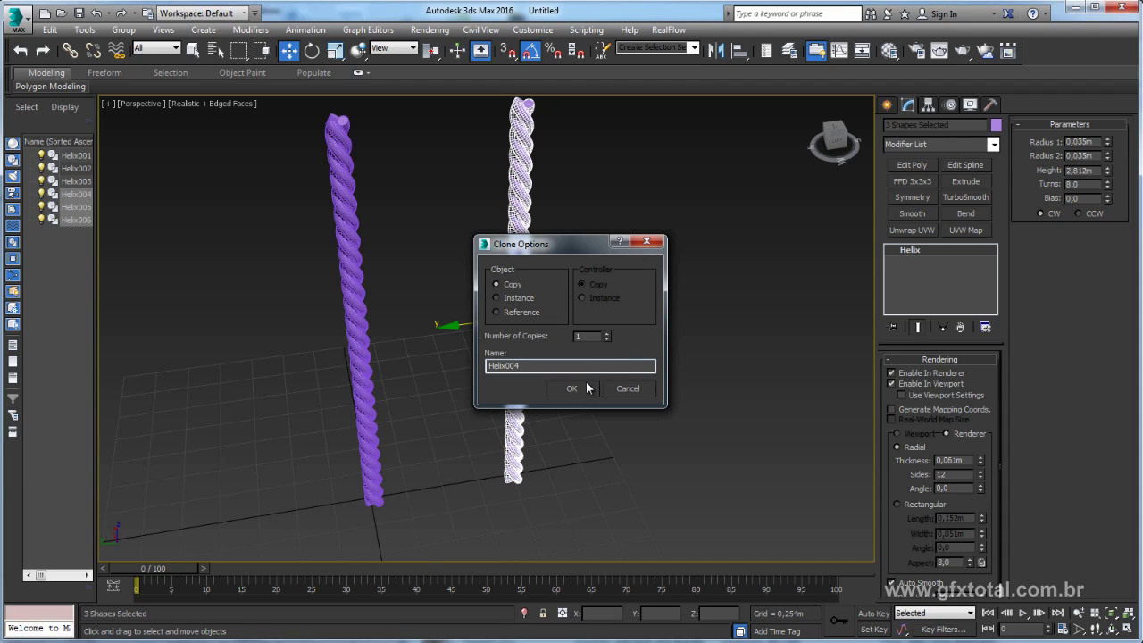
pyautogui.click(571, 388)
pyautogui.moveTo(574, 390)
pyautogui.keyDown('alt'); pyautogui.mouseDown(button='middle')
pyautogui.moveTo(589, 357)
pyautogui.moveTo(625, 385)
pyautogui.moveTo(627, 407)
pyautogui.mouseUp(button='middle'); pyautogui.keyUp('alt')
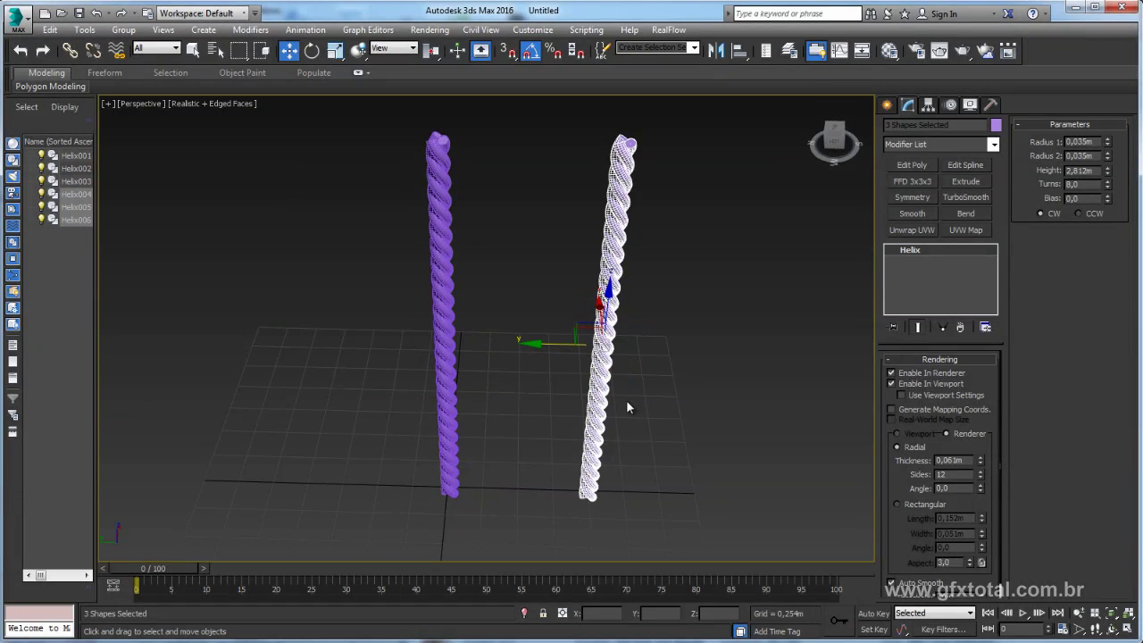
pyautogui.scroll(2, 609, 325)
pyautogui.scroll(2, 548, 364)
pyautogui.scroll(2, 737, 358)
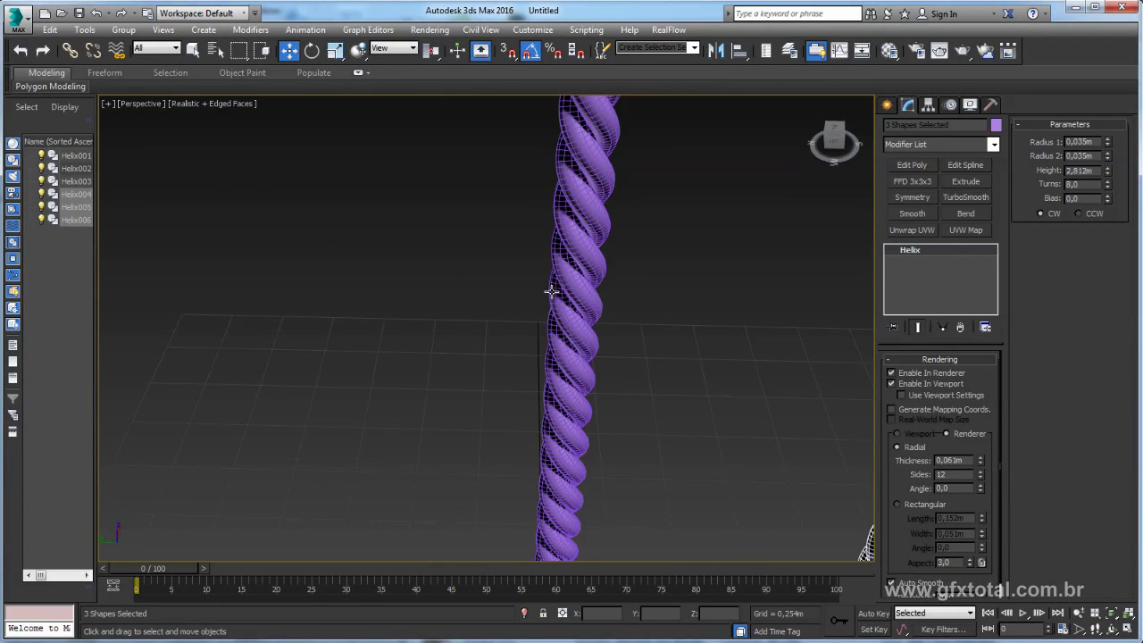
pyautogui.scroll(-2, 557, 360)
# - Set the copied helixes' direction to CCW and move them along Y beside the purple rope
pyautogui.scroll(-2, 580, 353)
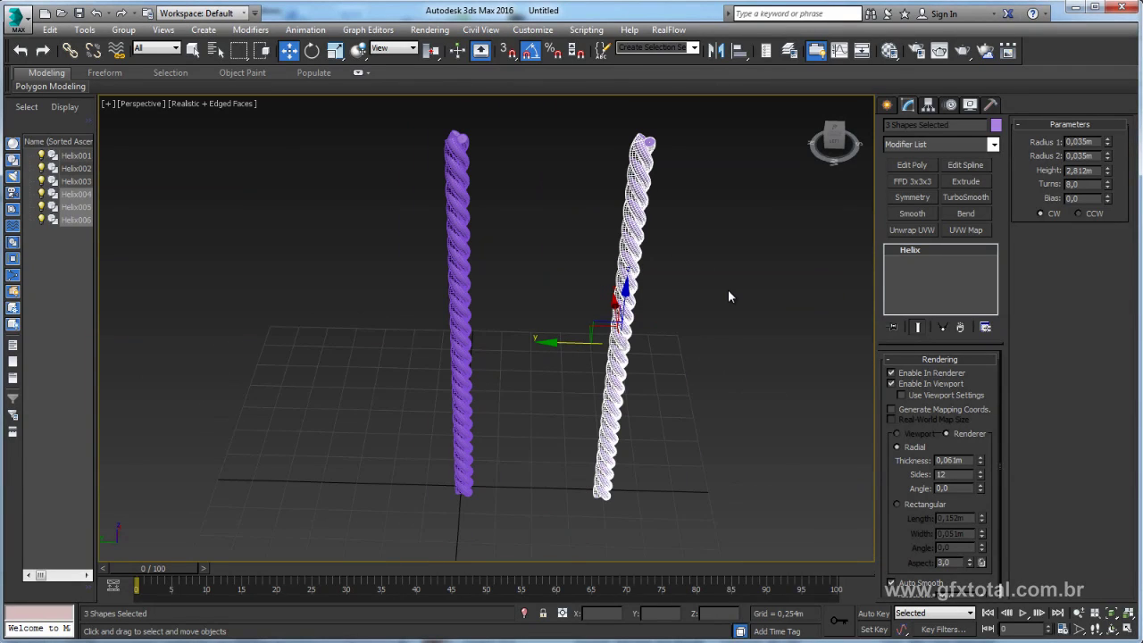
pyautogui.click(1079, 213)
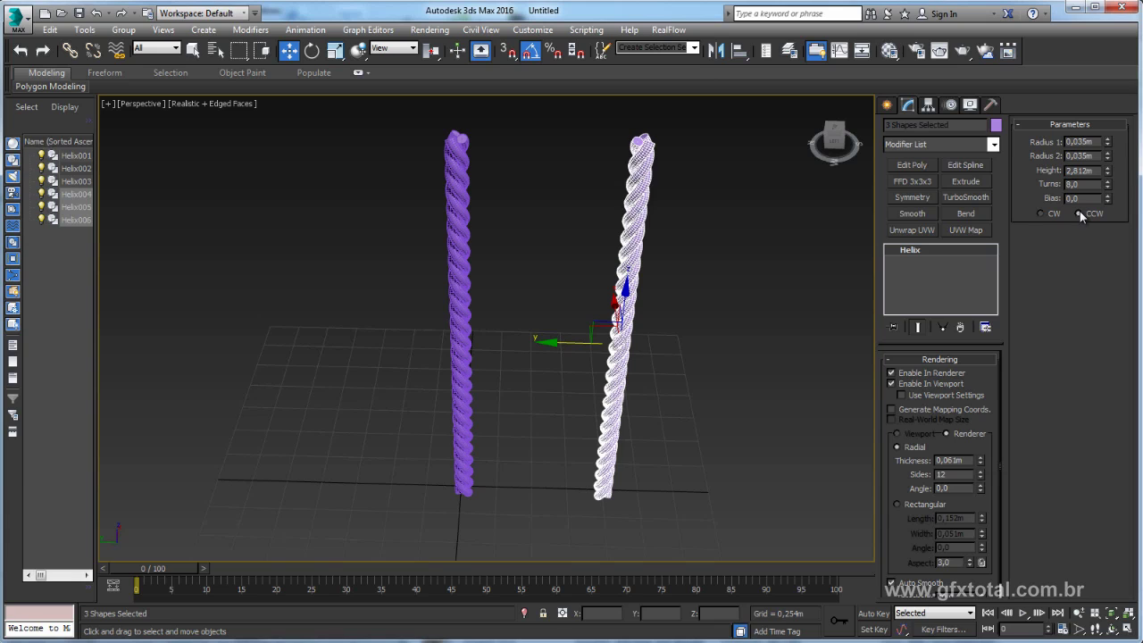
pyautogui.moveTo(576, 339); pyautogui.dragTo(437, 346)
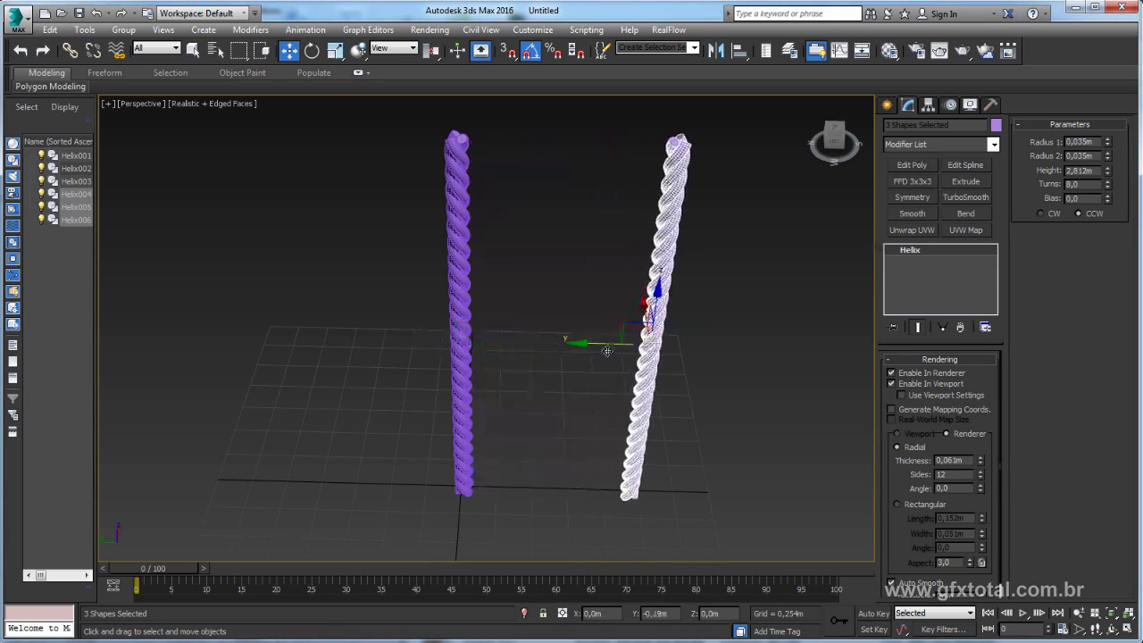
pyautogui.moveTo(437, 345); pyautogui.dragTo(706, 343)
pyautogui.moveTo(705, 343); pyautogui.dragTo(679, 346, button='middle')
pyautogui.scroll(5, 690, 256)
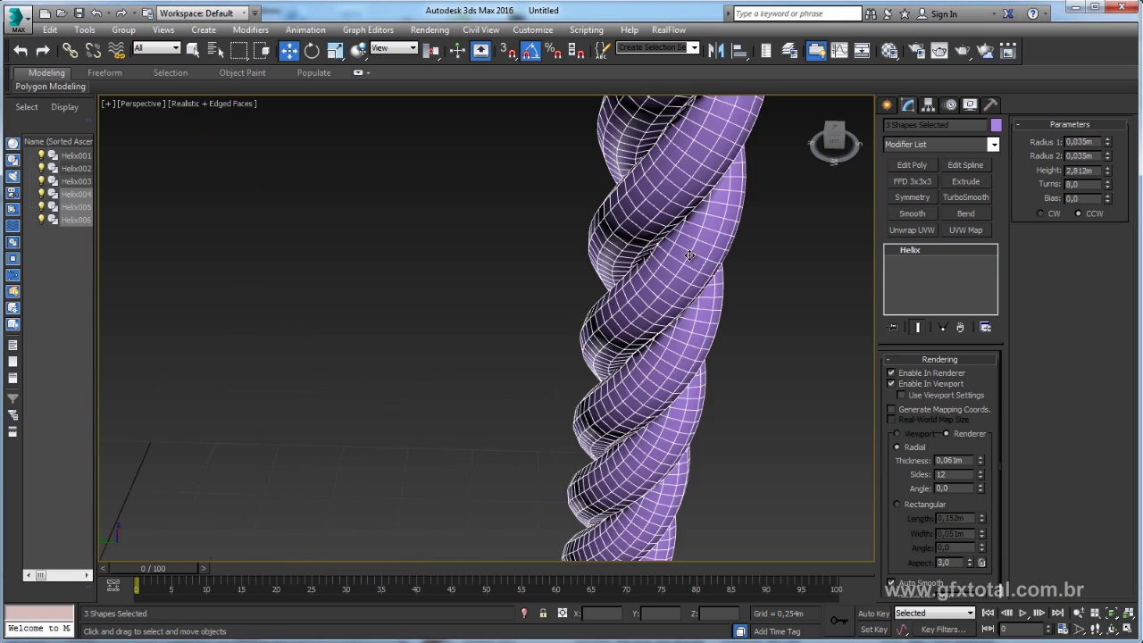
pyautogui.scroll(-3, 686, 237)
pyautogui.scroll(-1, 678, 228)
pyautogui.scroll(-3, 679, 228)
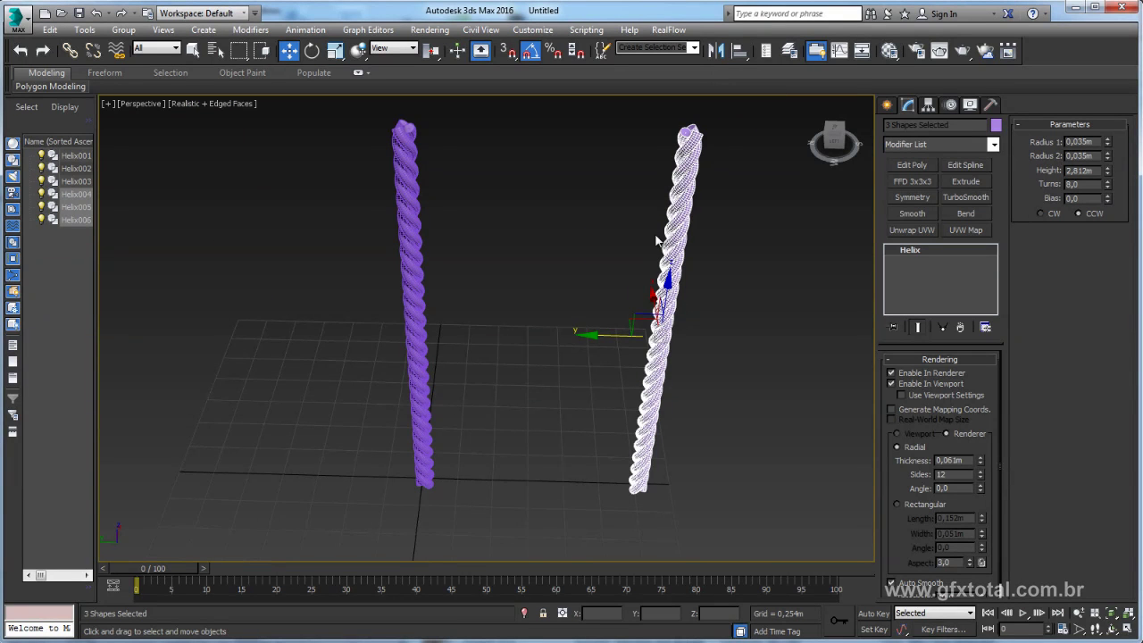
pyautogui.moveTo(707, 252); pyautogui.dragTo(610, 341, button='middle')
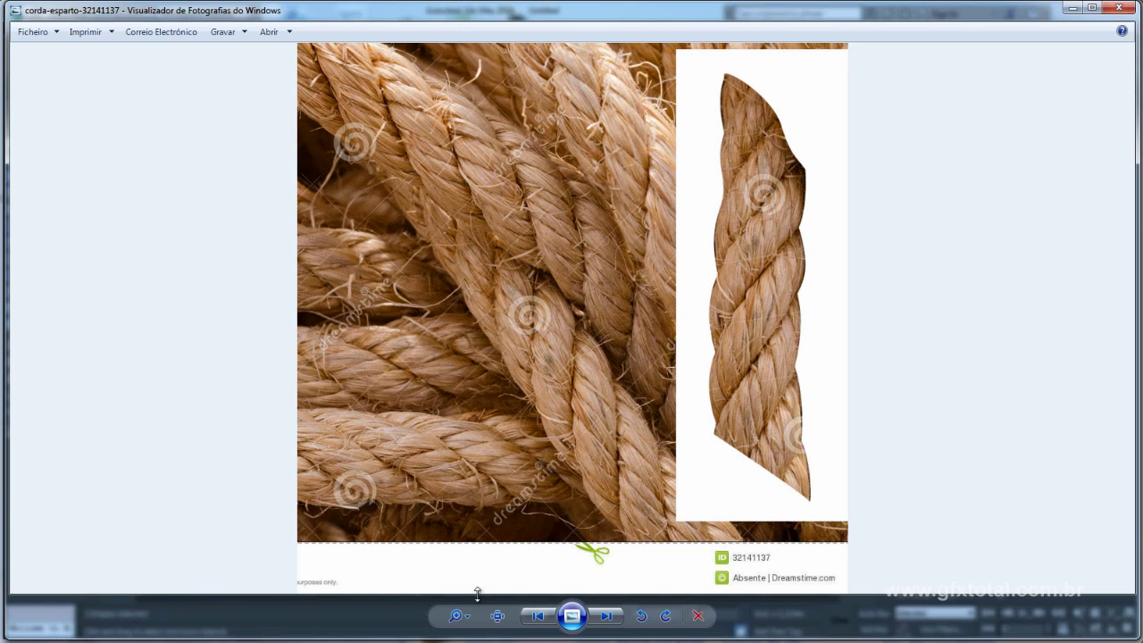
# - Delete the overlapping extra helix strands so only Helix005 remains in the copied rope
pyautogui.scroll(2, 639, 353)
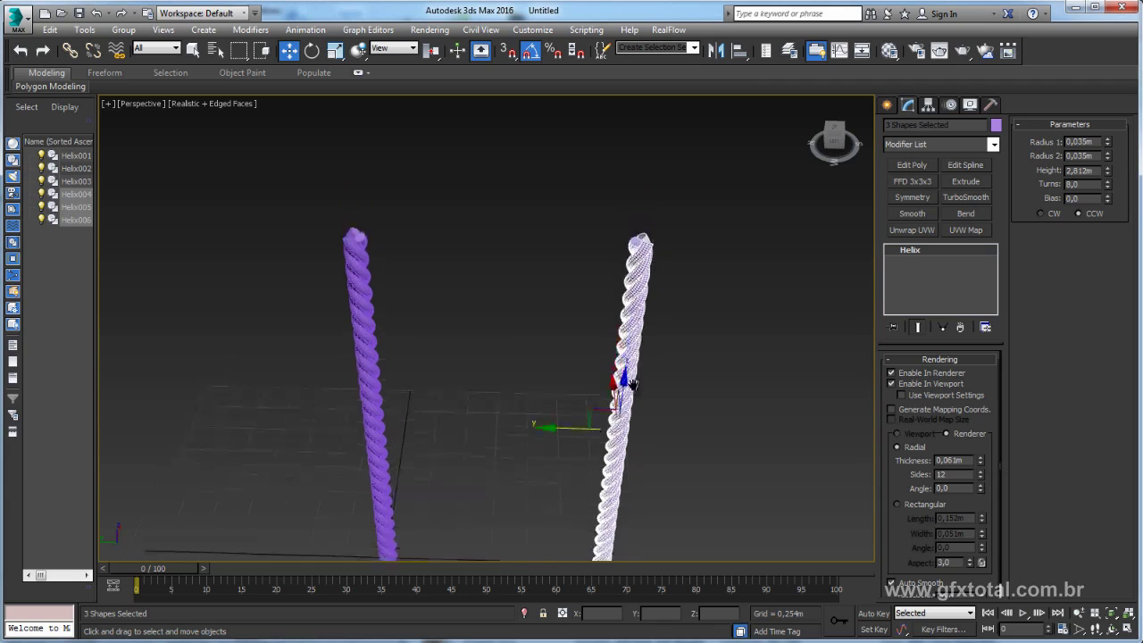
pyautogui.scroll(2, 649, 355)
pyautogui.scroll(2, 675, 268)
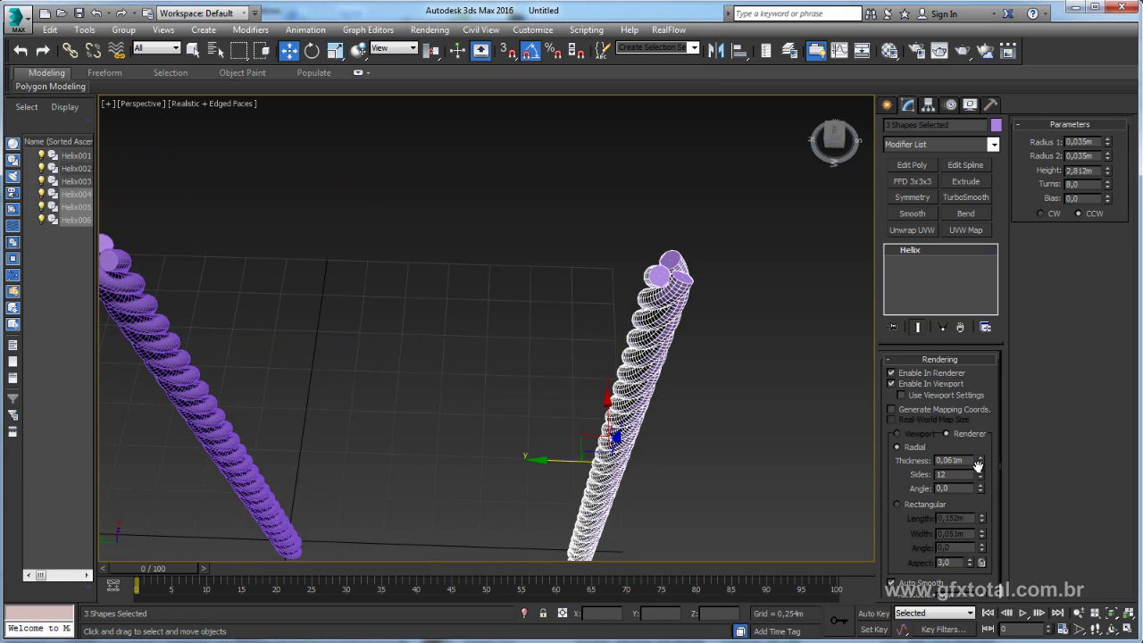
pyautogui.press('Delete')
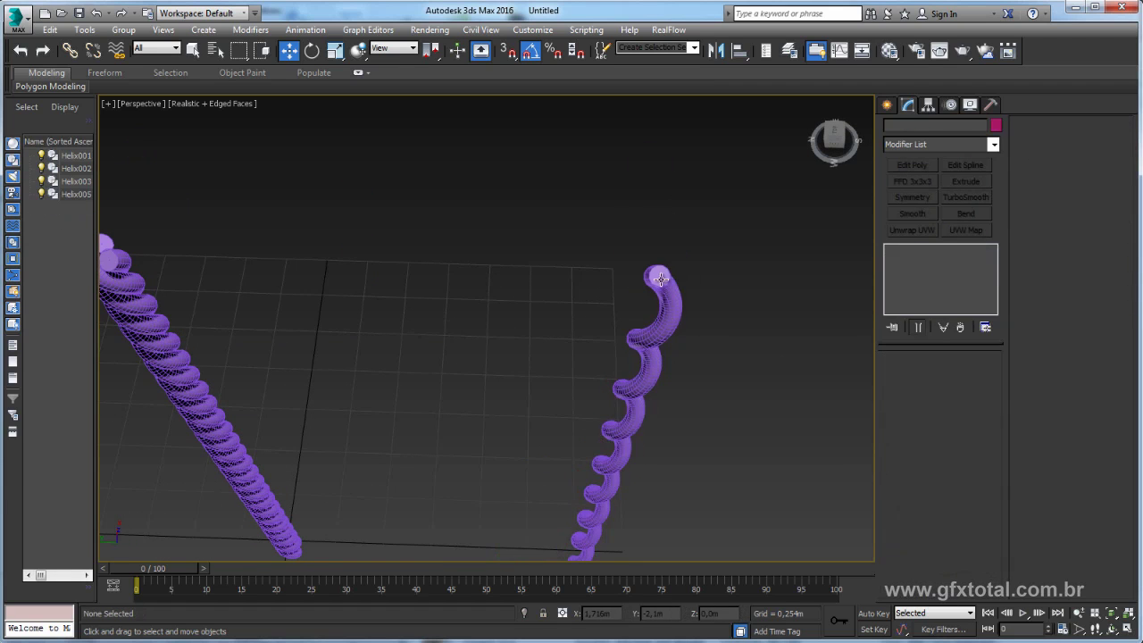
pyautogui.scroll(3, 720, 357)
pyautogui.moveTo(720, 357); pyautogui.dragTo(693, 340, button='middle')
pyautogui.scroll(-3, 695, 342)
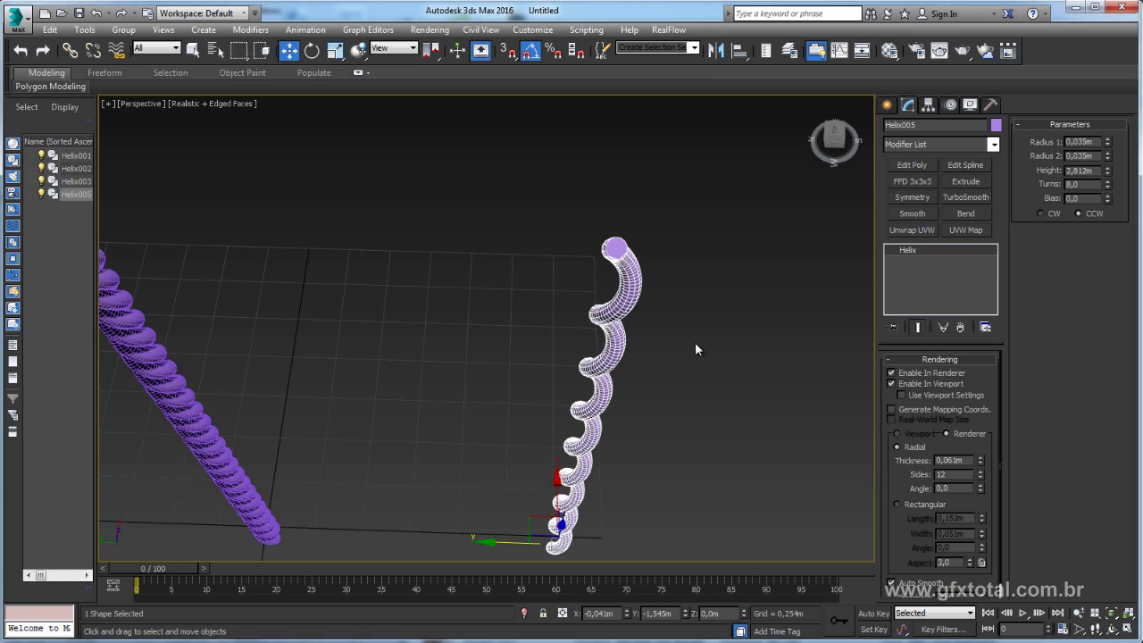
# - Work out 360 ÷ 8 = 45 in the Calculator, then close it
pyautogui.hotkey('alt', 'Tab')
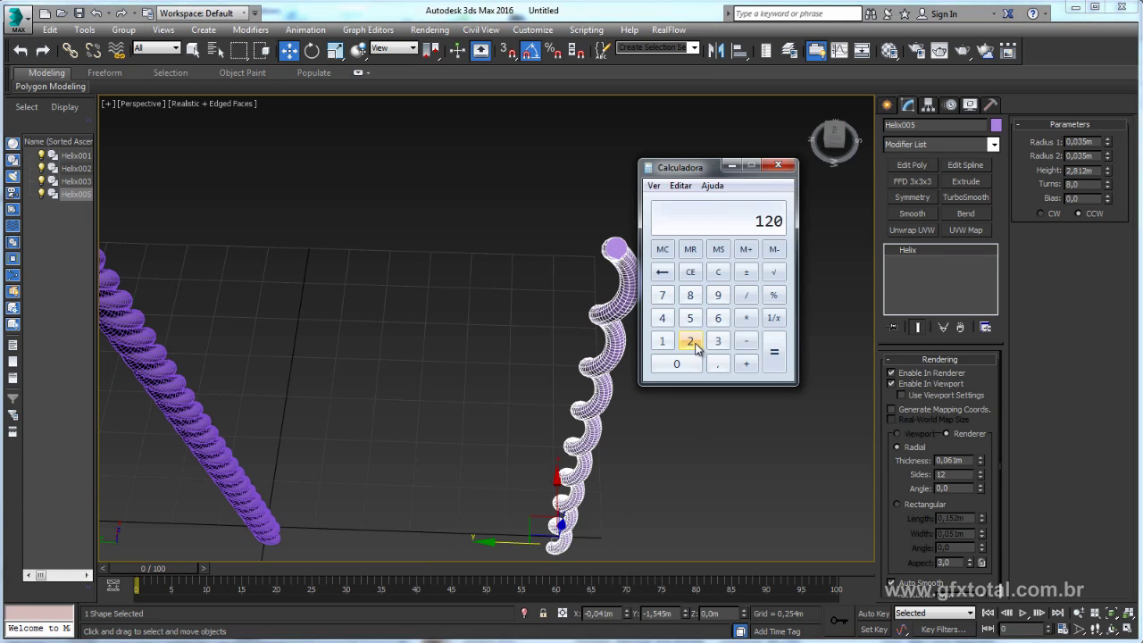
pyautogui.click(718, 340)
pyautogui.click(718, 318)
pyautogui.click(699, 363)
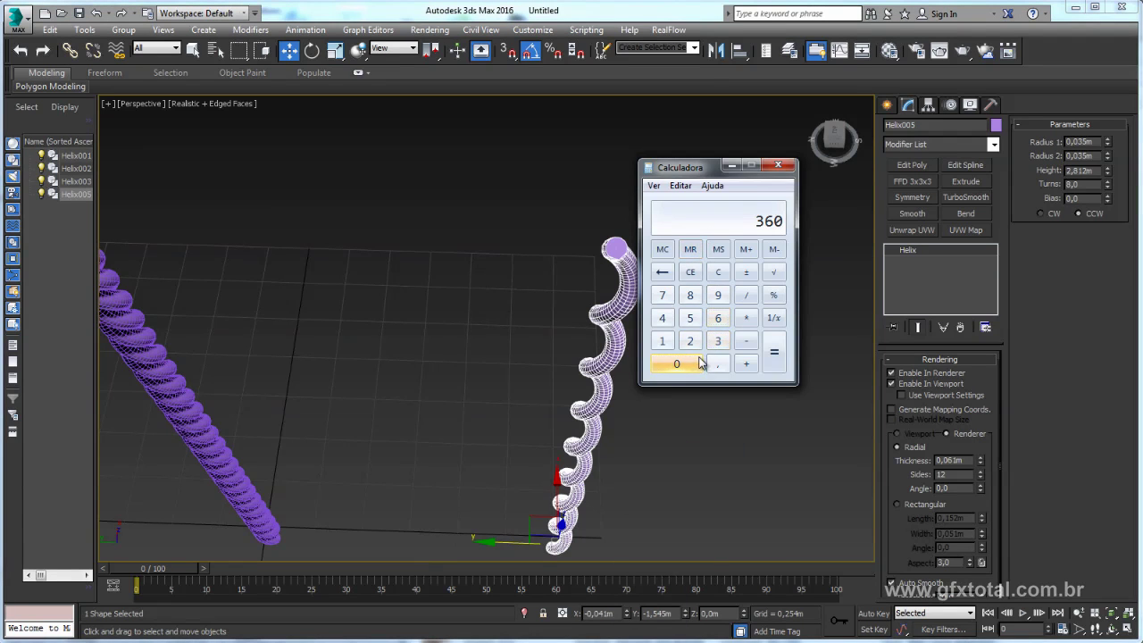
pyautogui.click(746, 295)
pyautogui.click(700, 297)
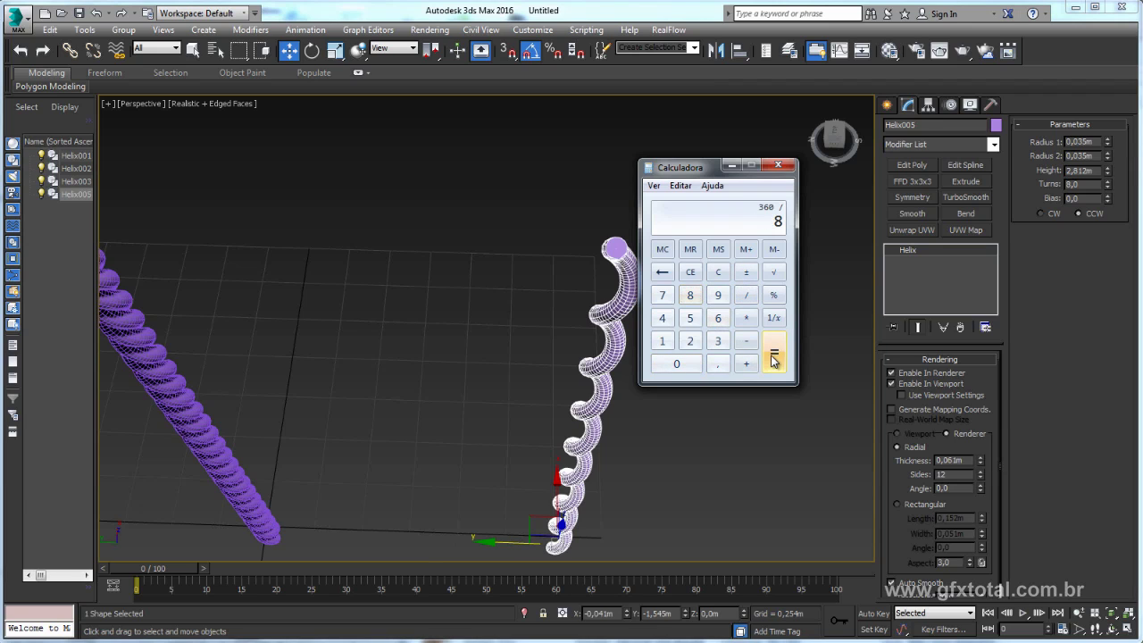
pyautogui.click(774, 357)
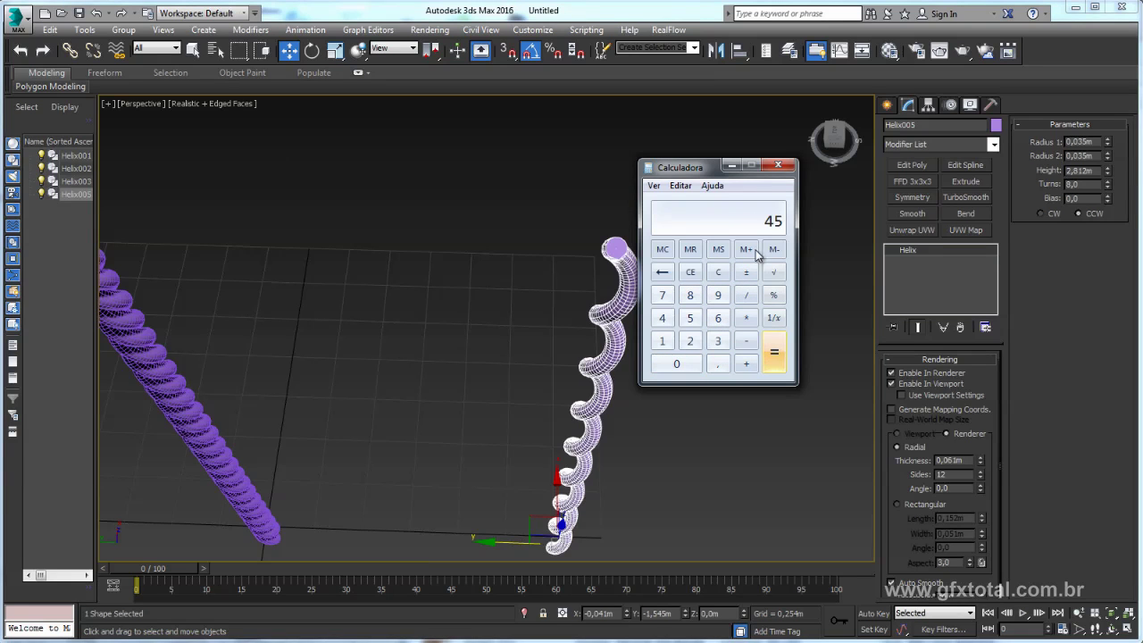
pyautogui.click(777, 169)
pyautogui.moveTo(668, 327)
pyautogui.keyDown('alt'); pyautogui.mouseDown(button='middle')
pyautogui.moveTo(643, 329)
pyautogui.moveTo(589, 375)
pyautogui.mouseUp(button='middle'); pyautogui.keyUp('alt')
# - Shift-rotate Helix005 45° about Z into seven instanced copies, Helix006–Helix012
pyautogui.press('e')
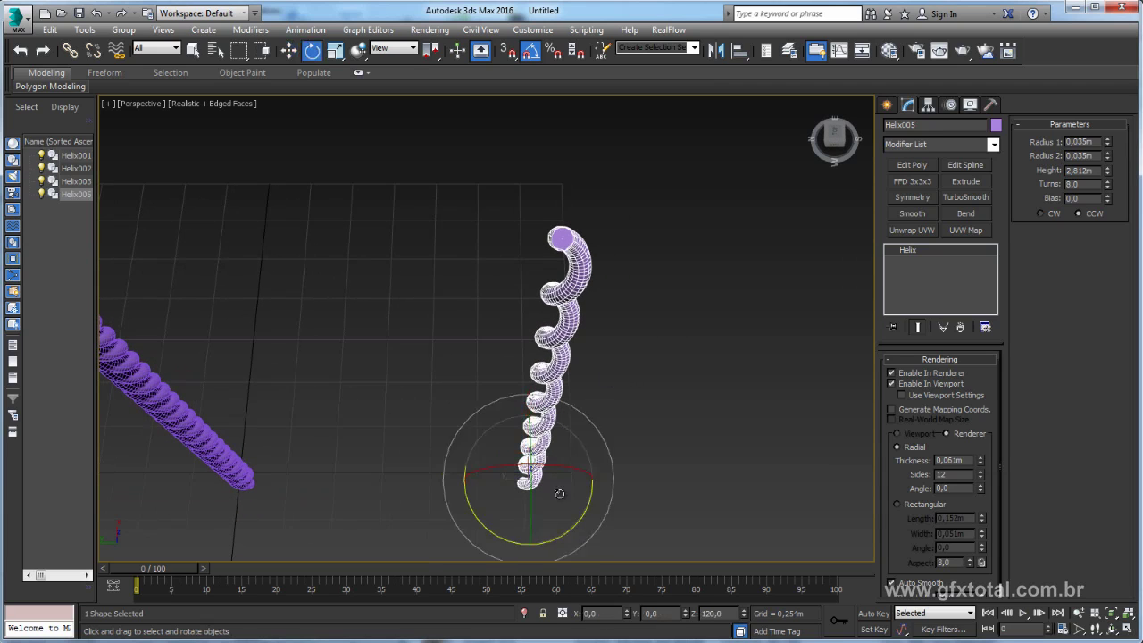
pyautogui.moveTo(551, 538); pyautogui.dragTo(584, 527)
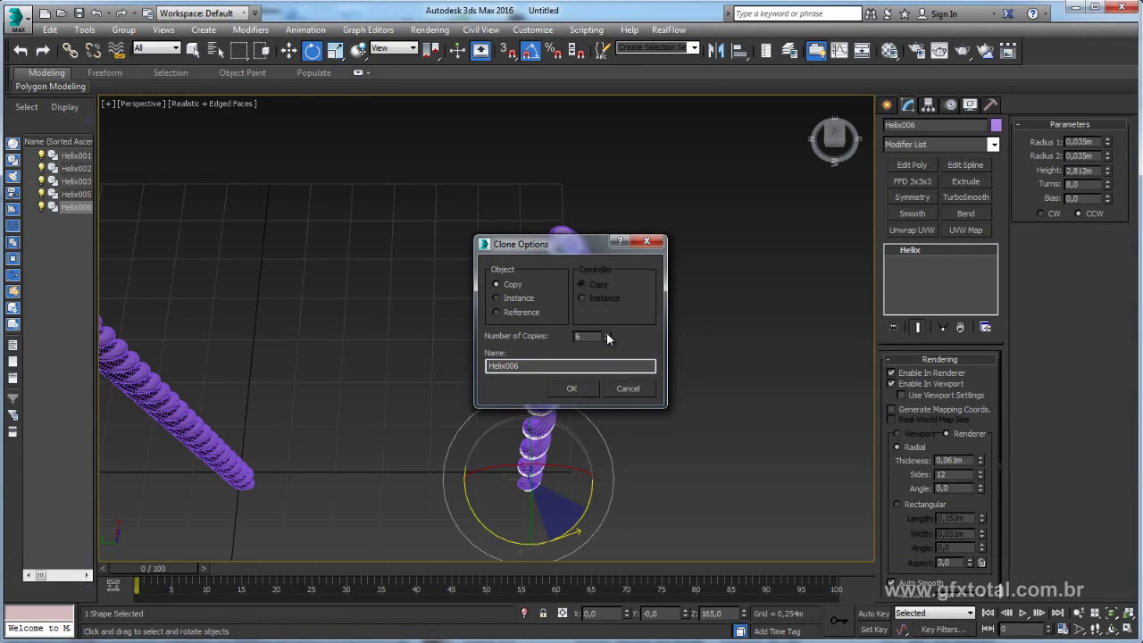
pyautogui.moveTo(584, 246); pyautogui.dragTo(806, 249)
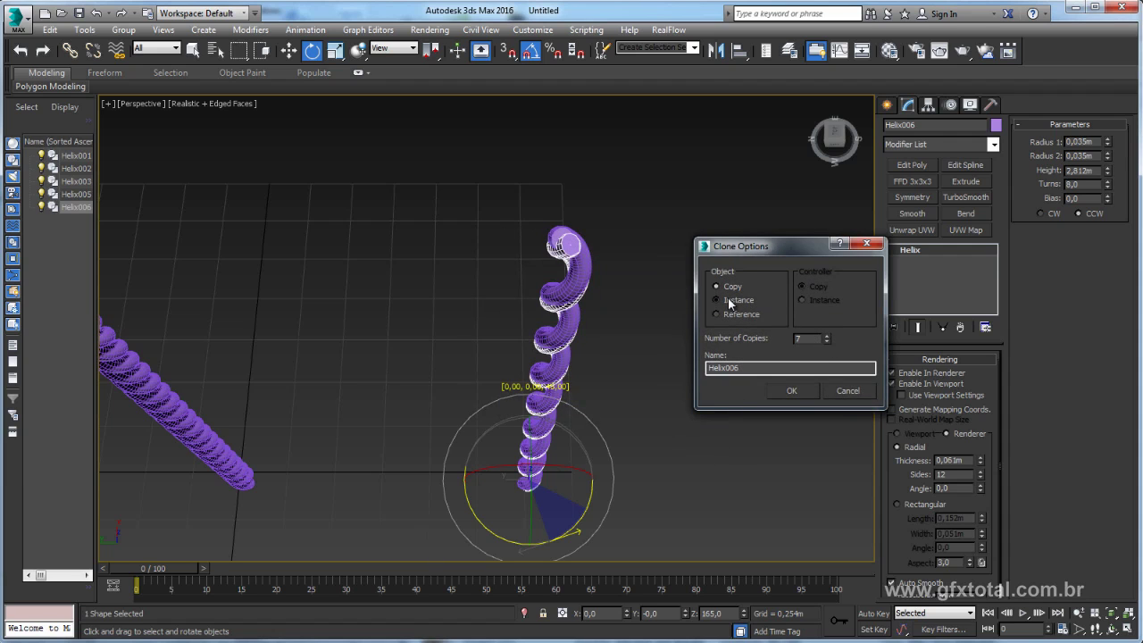
pyautogui.click(791, 390)
pyautogui.moveTo(619, 336); pyautogui.dragTo(645, 268, button='middle')
pyautogui.click(645, 268)
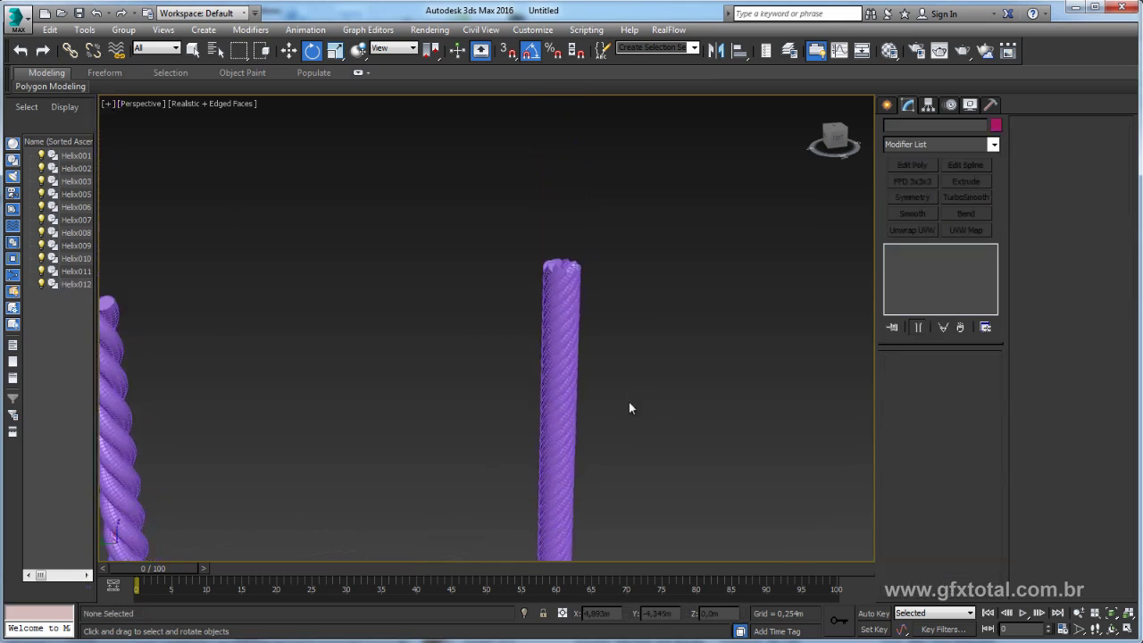
# - Lower Helix006's rendering Thickness to 0.026m, then box-select all eight strands Helix005–Helix012
pyautogui.moveTo(629, 408)
pyautogui.keyDown('alt'); pyautogui.mouseDown(button='middle')
pyautogui.moveTo(599, 396)
pyautogui.moveTo(610, 362)
pyautogui.moveTo(548, 304)
pyautogui.mouseUp(button='middle'); pyautogui.keyUp('alt')
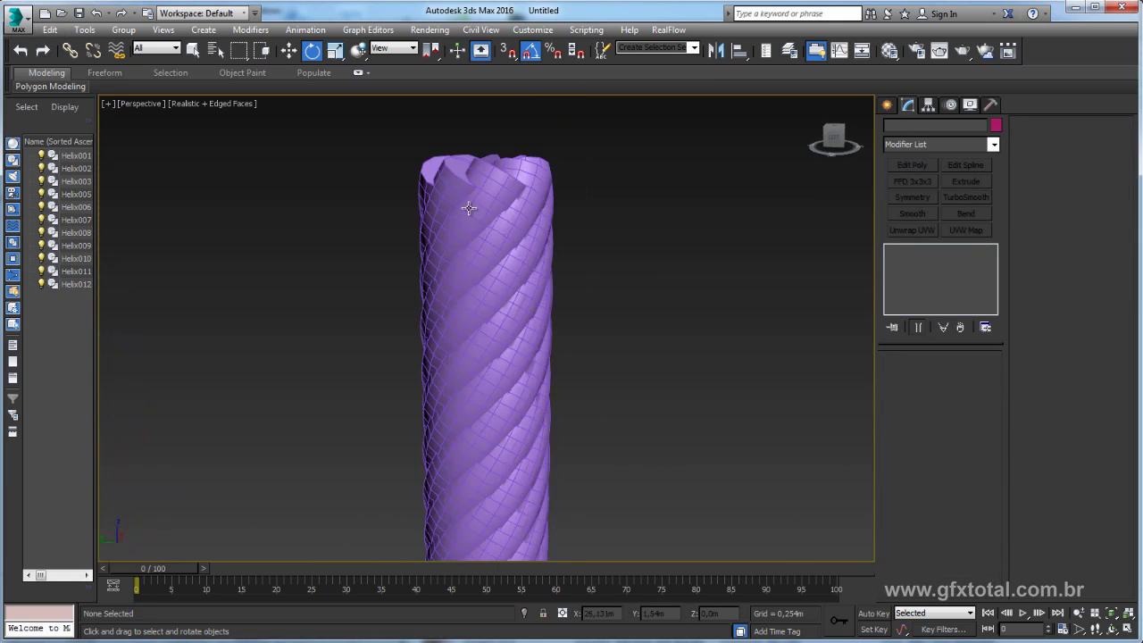
pyautogui.click(436, 200)
pyautogui.moveTo(512, 229); pyautogui.dragTo(548, 252, button='middle')
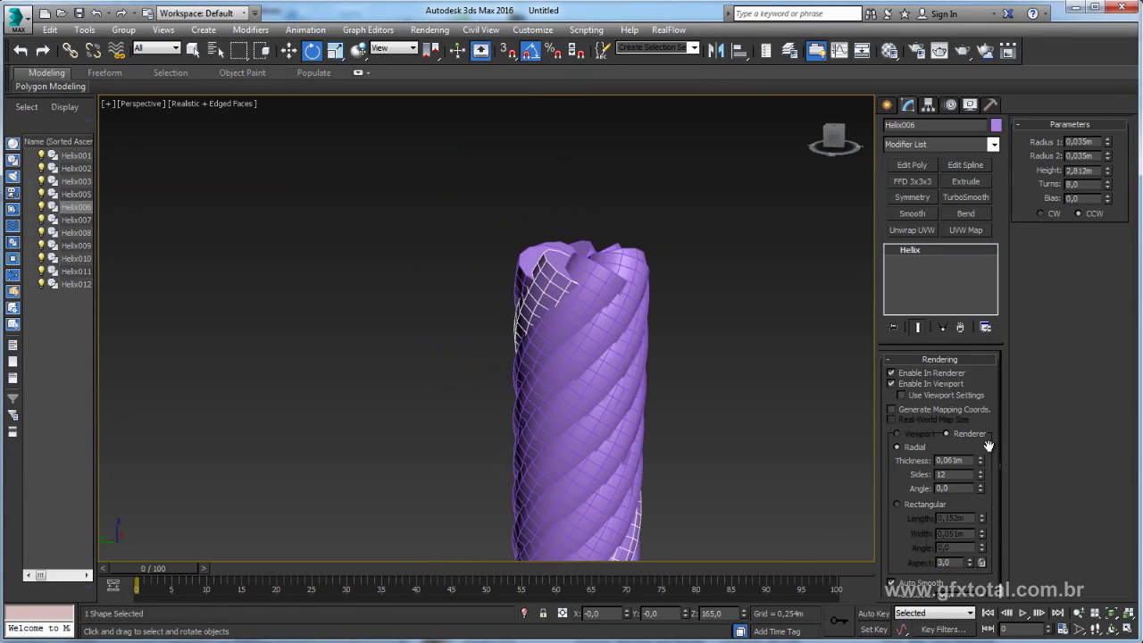
pyautogui.moveTo(980, 461); pyautogui.dragTo(980, 502)
pyautogui.scroll(-5, 676, 393)
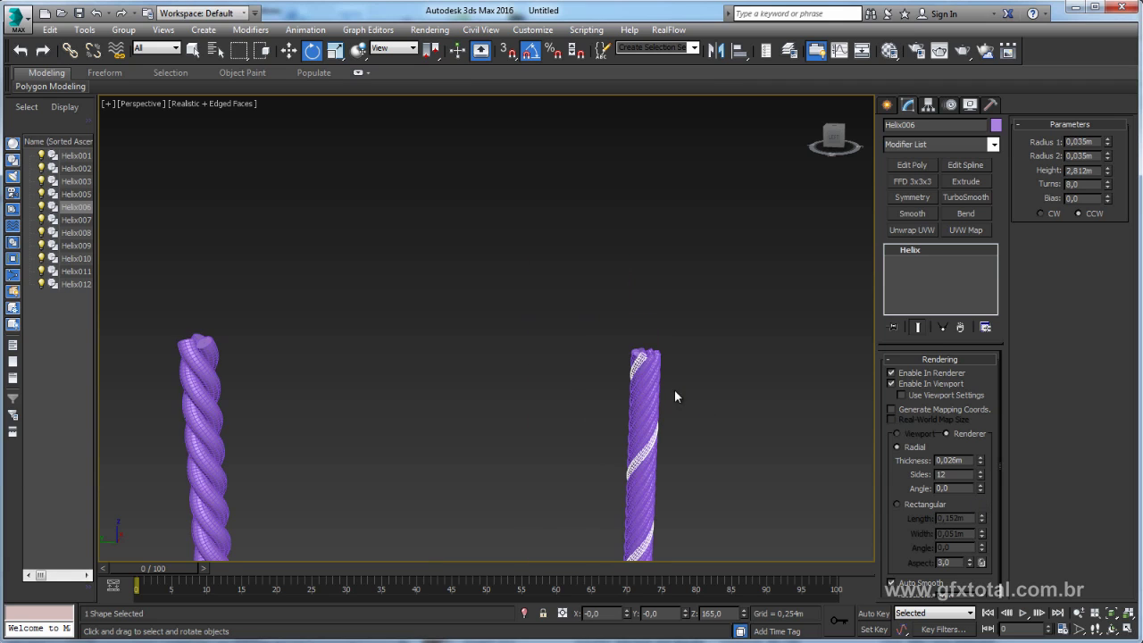
pyautogui.scroll(3, 592, 312)
pyautogui.moveTo(592, 312)
pyautogui.keyDown('alt'); pyautogui.mouseDown(button='middle')
pyautogui.moveTo(541, 339)
pyautogui.moveTo(543, 285)
pyautogui.moveTo(578, 390)
pyautogui.moveTo(470, 267)
pyautogui.mouseUp(button='middle'); pyautogui.keyUp('alt')
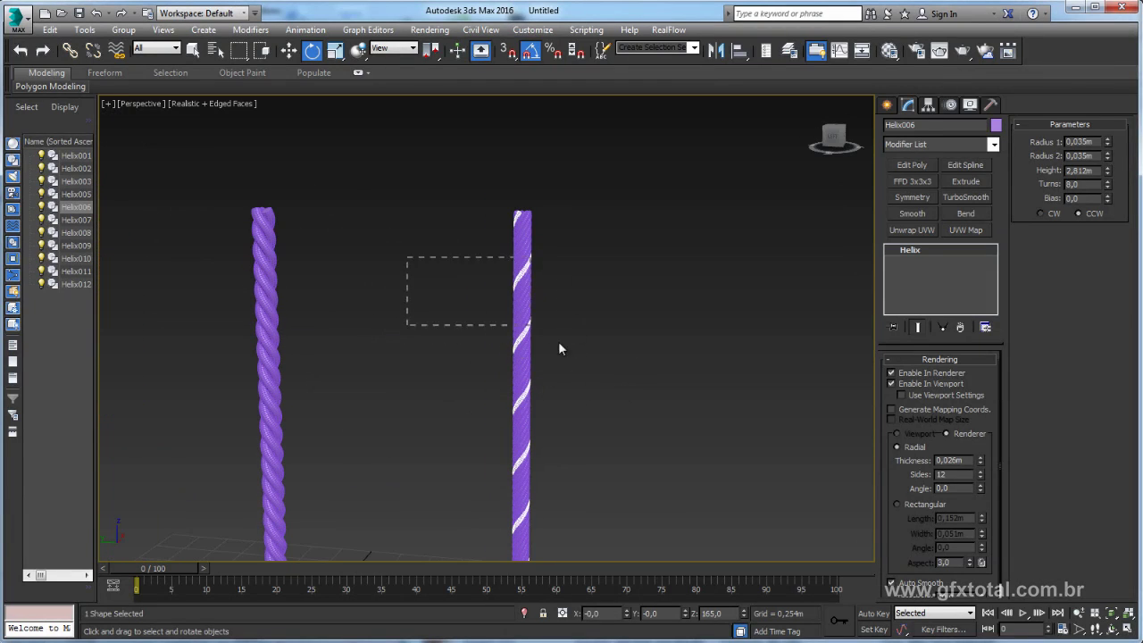
pyautogui.moveTo(558, 348); pyautogui.dragTo(597, 387)
# - Convert the eight selected strands to Editable Poly
pyautogui.rightClick(517, 292)
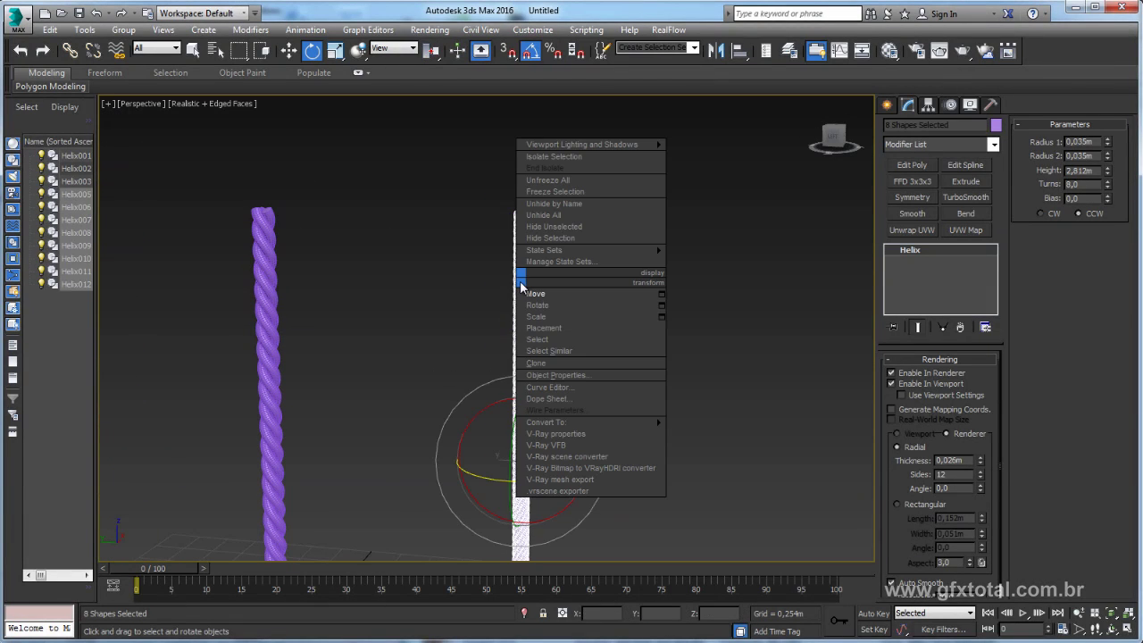
pyautogui.moveTo(547, 422)
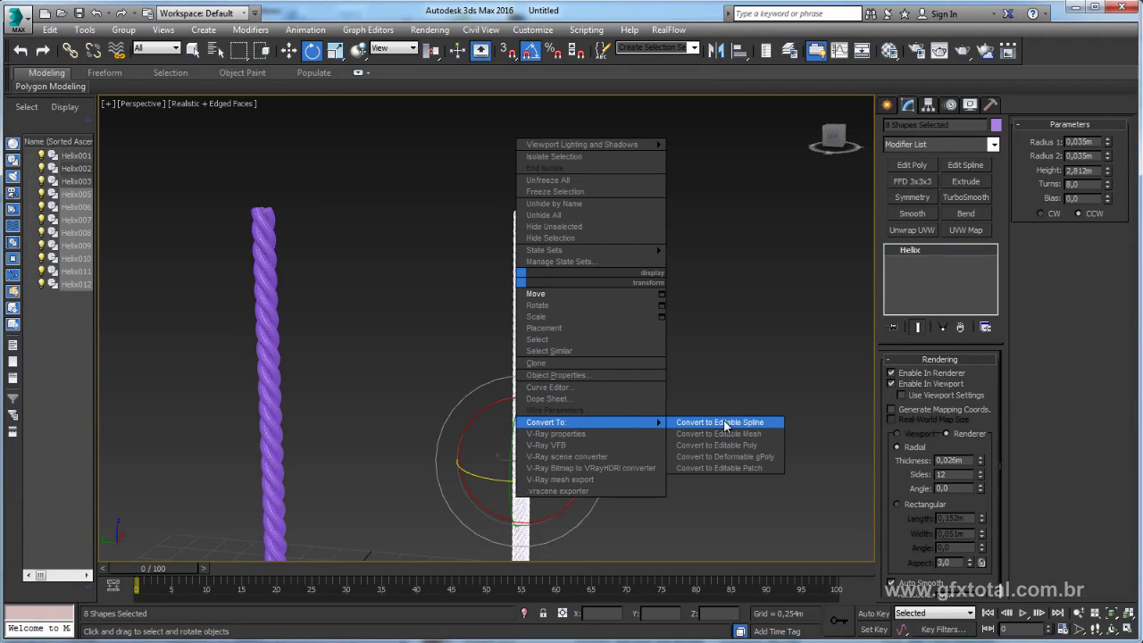
pyautogui.click(732, 443)
pyautogui.keyDown('alt'); pyautogui.moveTo(612, 254); pyautogui.dragTo(623, 316, button='middle'); pyautogui.keyUp('alt')
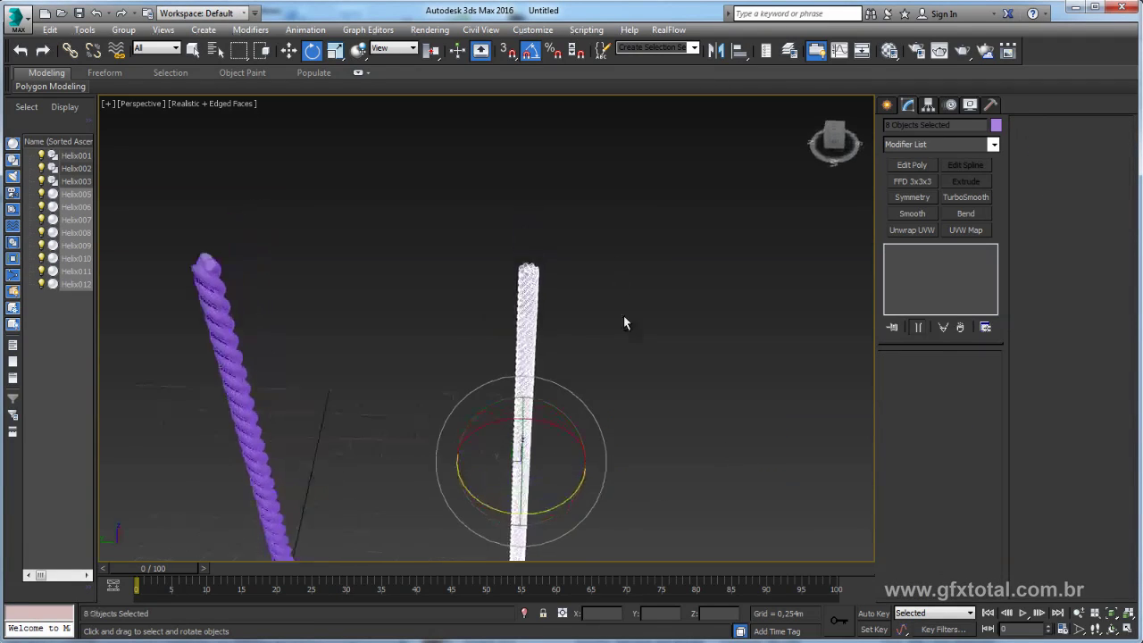
pyautogui.scroll(3, 532, 317)
# - Select Helix007 and Attach the remaining strands to it as one object
pyautogui.click(536, 344)
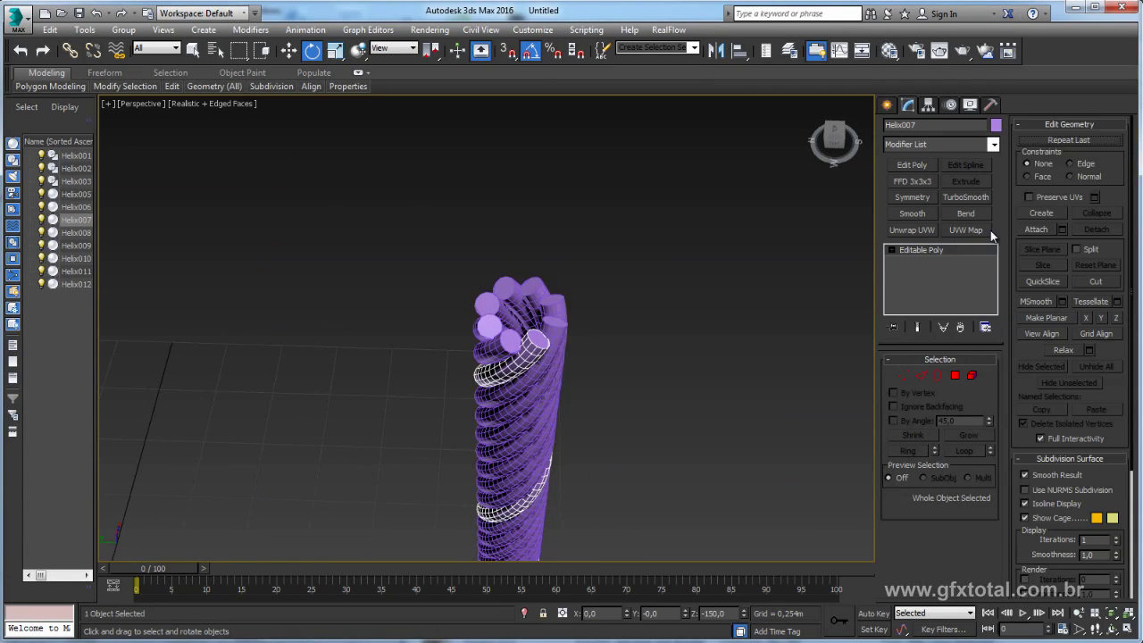
pyautogui.click(1035, 229)
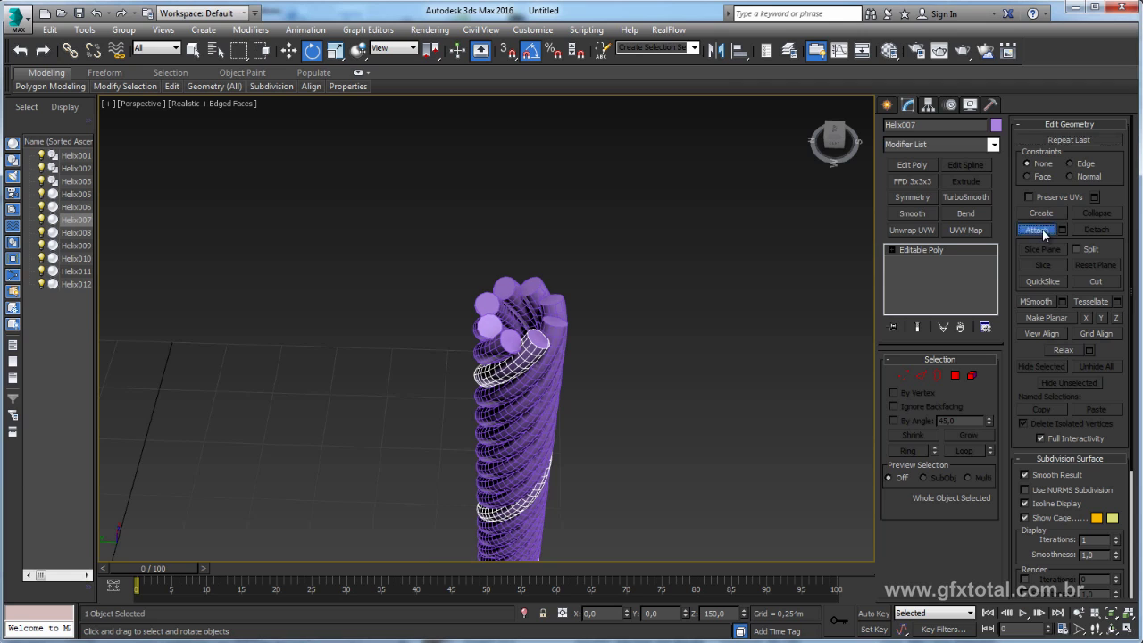
pyautogui.click(554, 329)
pyautogui.click(504, 294)
pyautogui.click(506, 288)
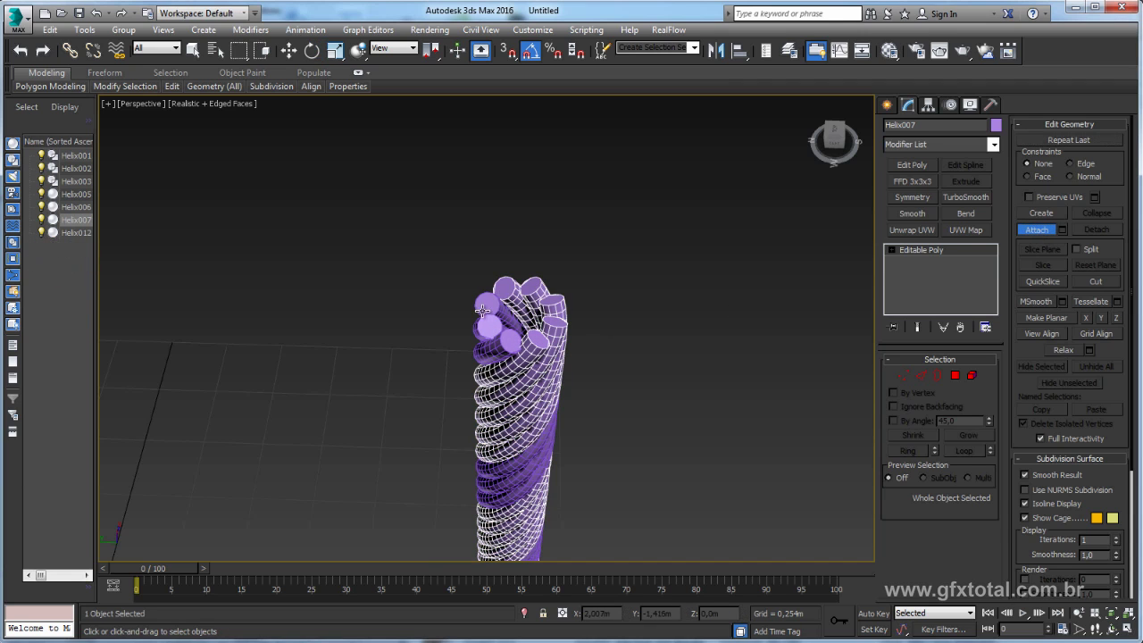
pyautogui.click(487, 304)
pyautogui.click(489, 326)
pyautogui.click(509, 340)
pyautogui.press('w')
pyautogui.moveTo(594, 337)
pyautogui.keyDown('alt'); pyautogui.mouseDown(button='middle')
pyautogui.moveTo(534, 383)
pyautogui.moveTo(570, 322)
pyautogui.moveTo(533, 346)
pyautogui.moveTo(579, 329)
pyautogui.moveTo(535, 344)
pyautogui.moveTo(523, 298)
pyautogui.mouseUp(button='middle'); pyautogui.keyUp('alt')
pyautogui.scroll(-3, 533, 345)
# - Scale Helix007 down to a short stick and move it toward the purple rope
pyautogui.moveTo(626, 305); pyautogui.dragTo(595, 349, button='middle')
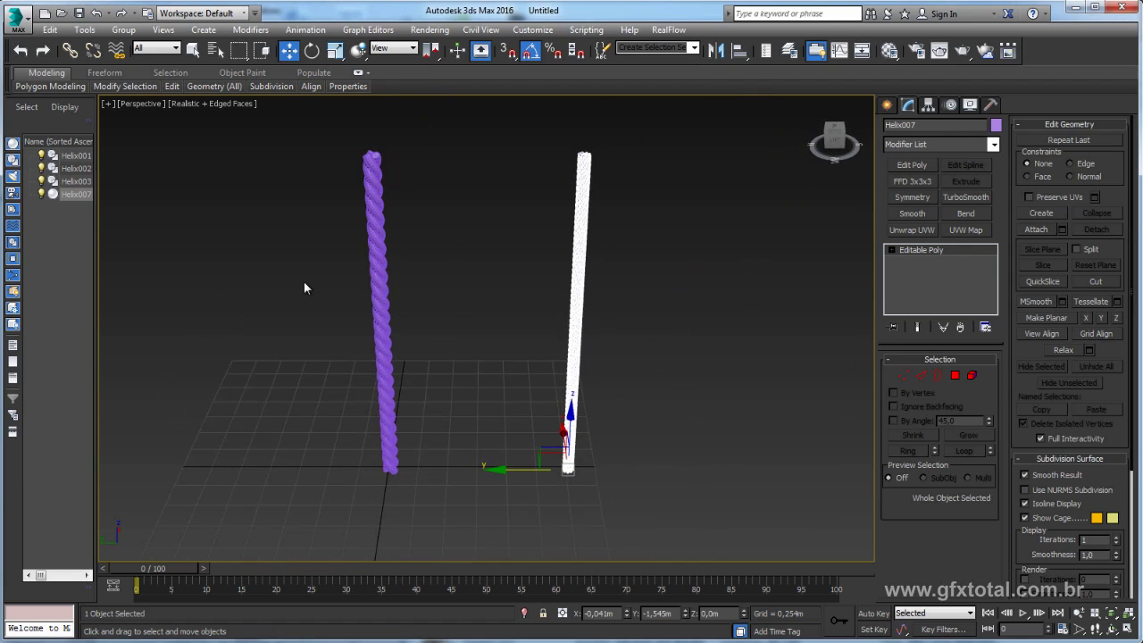
pyautogui.press('r')
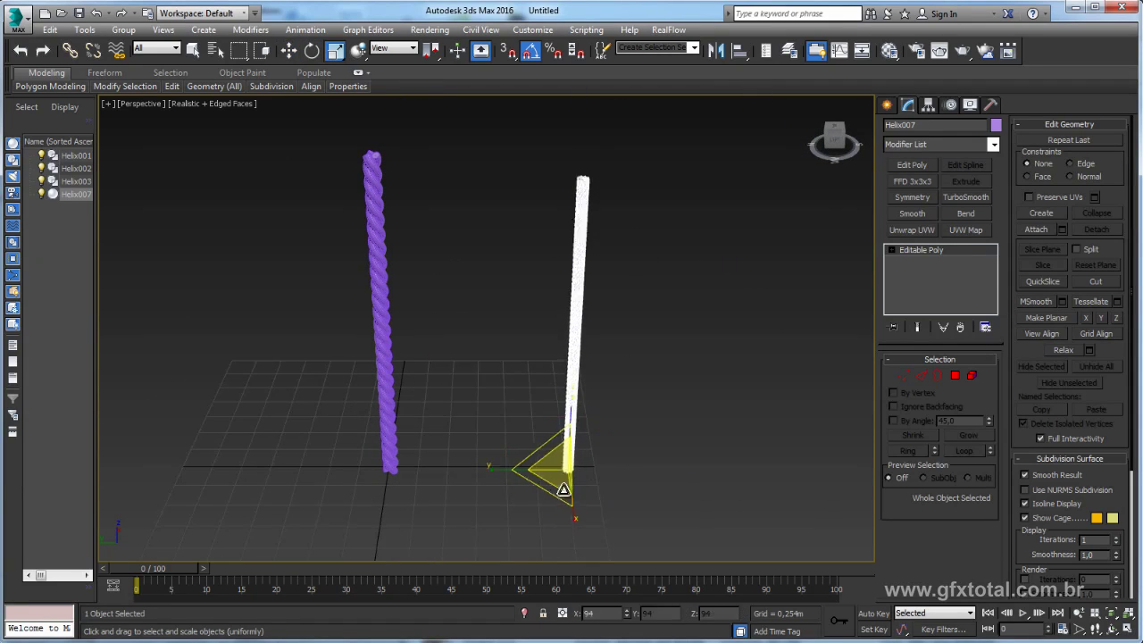
pyautogui.moveTo(559, 469); pyautogui.dragTo(604, 628)
pyautogui.press('w')
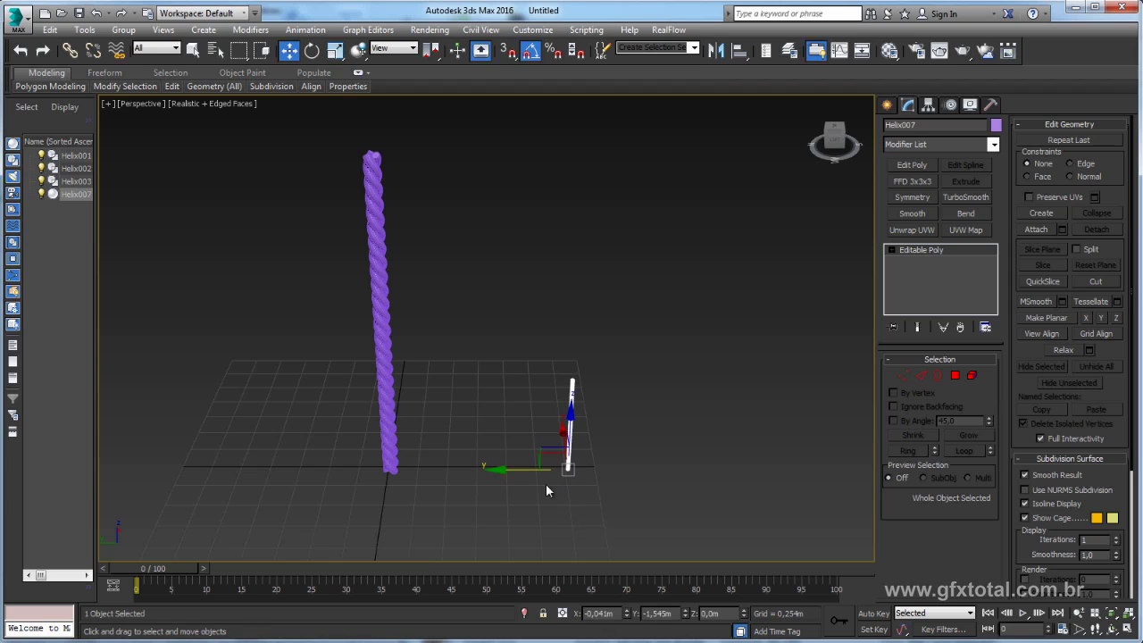
pyautogui.moveTo(534, 470); pyautogui.dragTo(371, 482)
pyautogui.scroll(3, 442, 457)
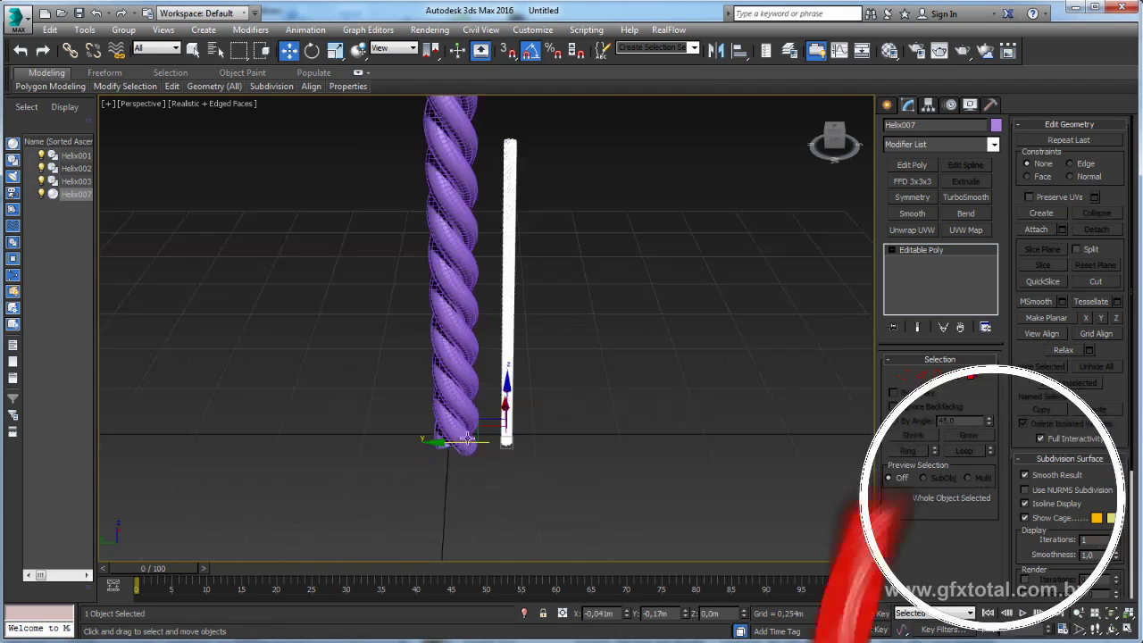
pyautogui.scroll(3, 442, 451)
# - Fine-tune the stick's thickness and position so it stands beside the purple rope
pyautogui.press('e')
pyautogui.press('r')
pyautogui.moveTo(521, 437)
pyautogui.mouseDown()
pyautogui.moveTo(523, 411)
pyautogui.moveTo(428, 436)
pyautogui.mouseUp()
pyautogui.press('w')
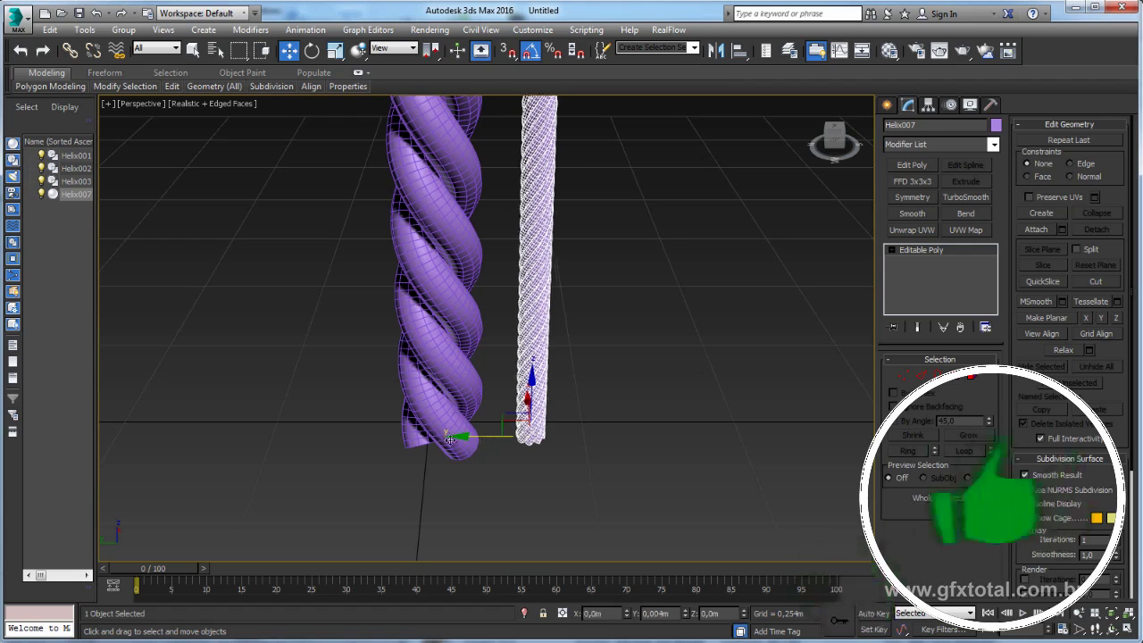
pyautogui.keyDown('alt'); pyautogui.moveTo(428, 436); pyautogui.dragTo(416, 402, button='middle'); pyautogui.keyUp('alt')
pyautogui.scroll(3, 416, 402)
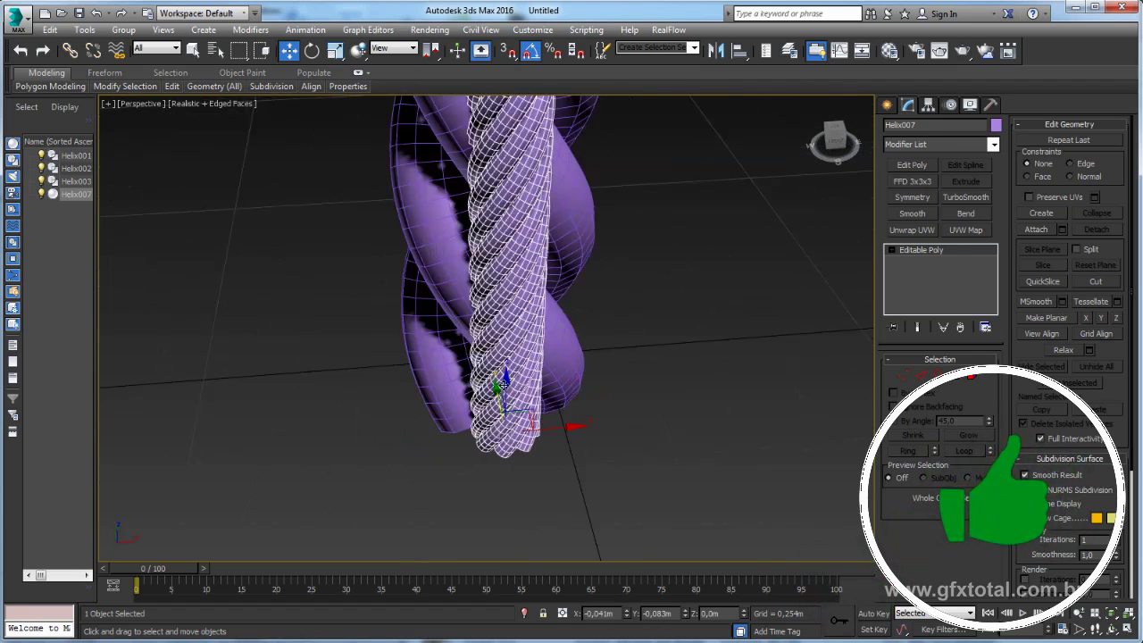
pyautogui.press('e')
pyautogui.press('r')
pyautogui.moveTo(494, 433); pyautogui.dragTo(498, 442)
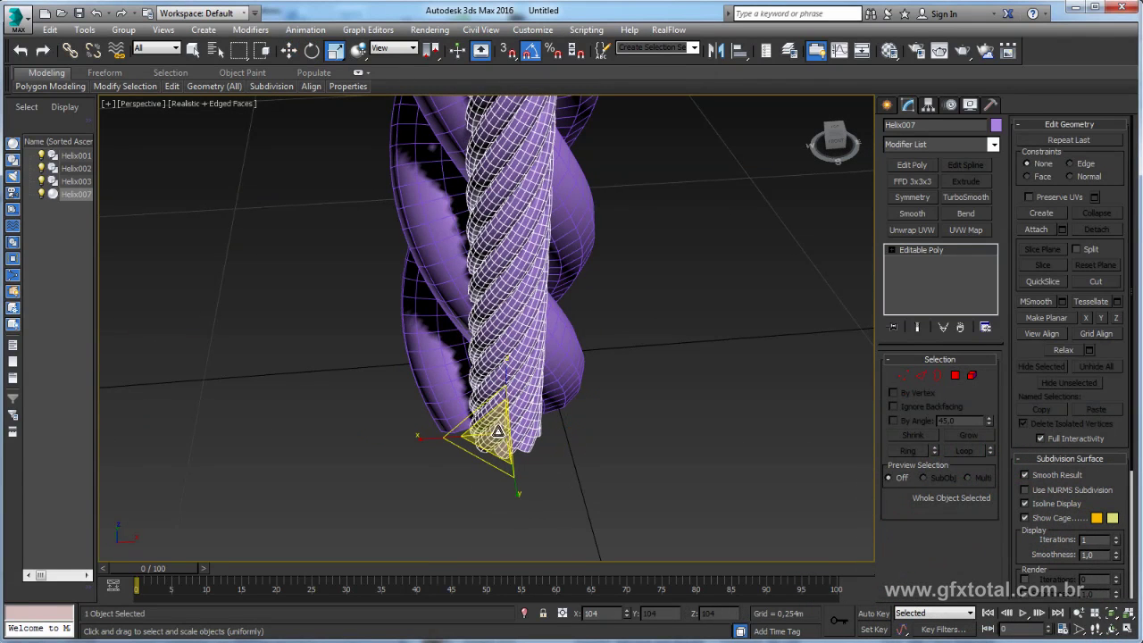
pyautogui.press('w')
pyautogui.scroll(-3, 500, 431)
pyautogui.scroll(-2, 504, 430)
pyautogui.keyDown('alt'); pyautogui.moveTo(504, 429); pyautogui.dragTo(460, 458, button='middle'); pyautogui.keyUp('alt')
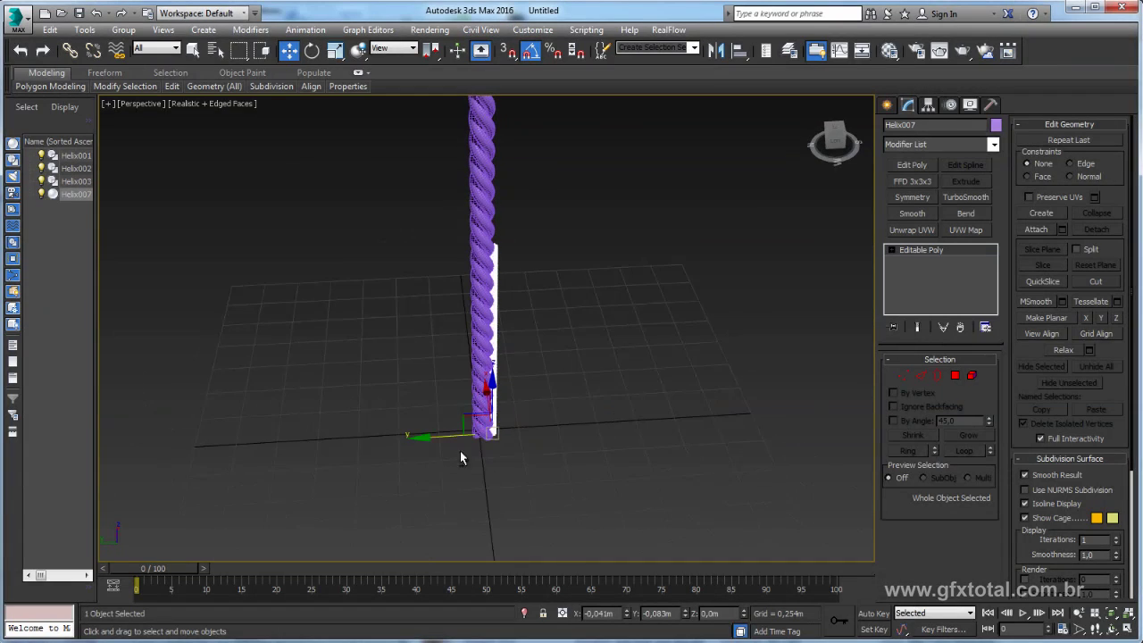
pyautogui.moveTo(439, 440); pyautogui.dragTo(592, 371)
pyautogui.keyDown('alt'); pyautogui.moveTo(592, 371); pyautogui.dragTo(316, 368, button='middle'); pyautogui.keyUp('alt')
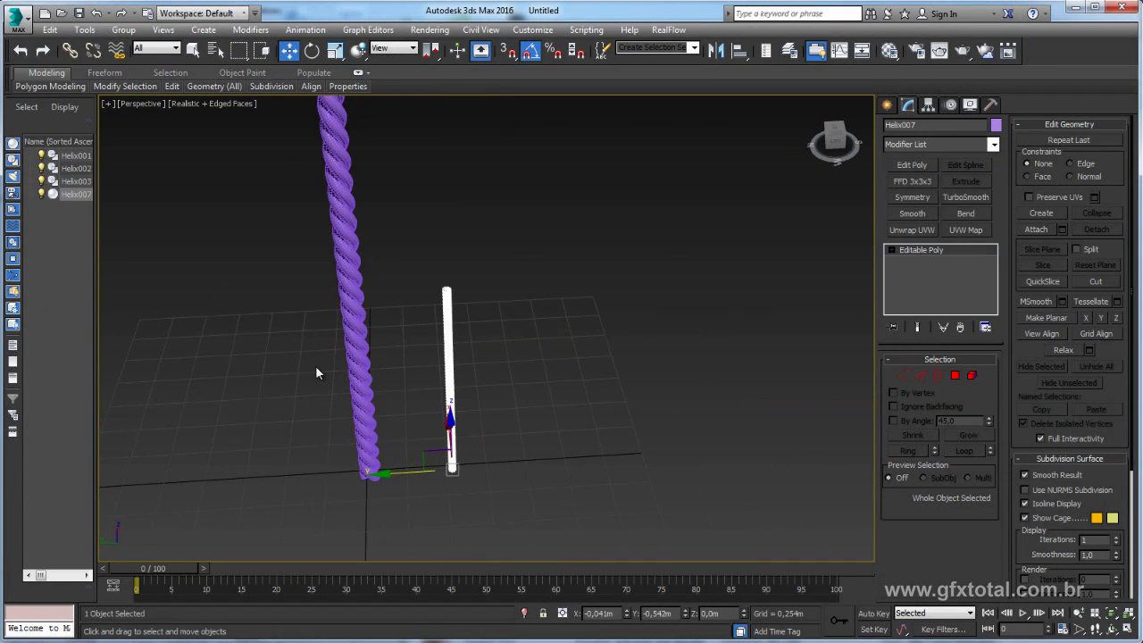
# - Clone Helix002 as Helix008 with Enable In Renderer and Enable In Viewport unchecked
pyautogui.click(354, 357)
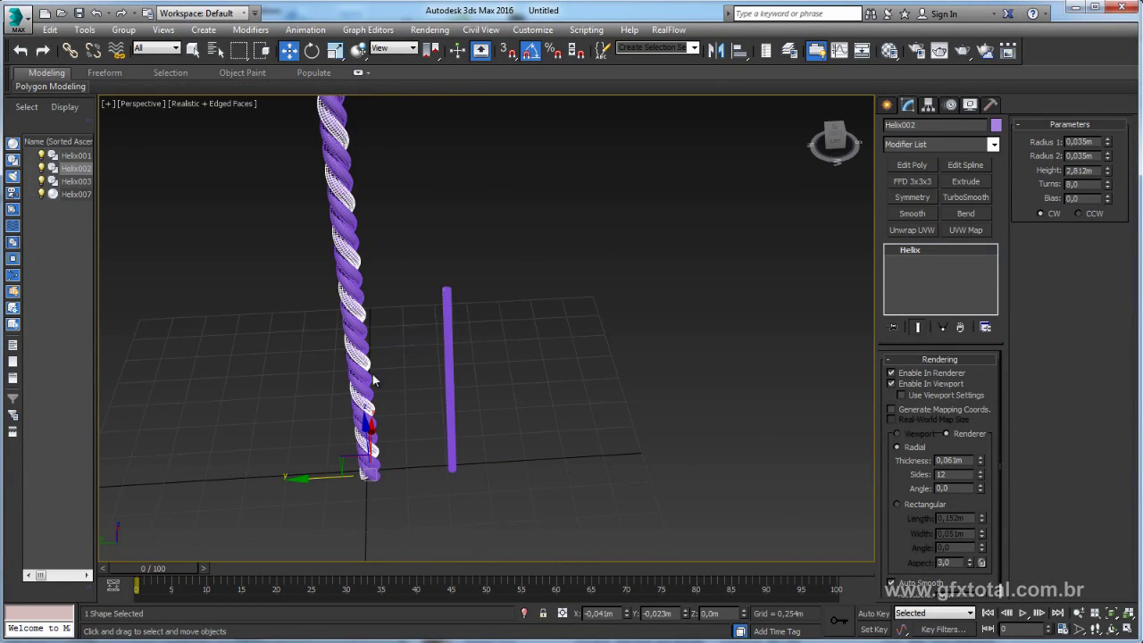
pyautogui.keyDown('shift'); pyautogui.moveTo(335, 477); pyautogui.dragTo(547, 470); pyautogui.keyUp('shift')
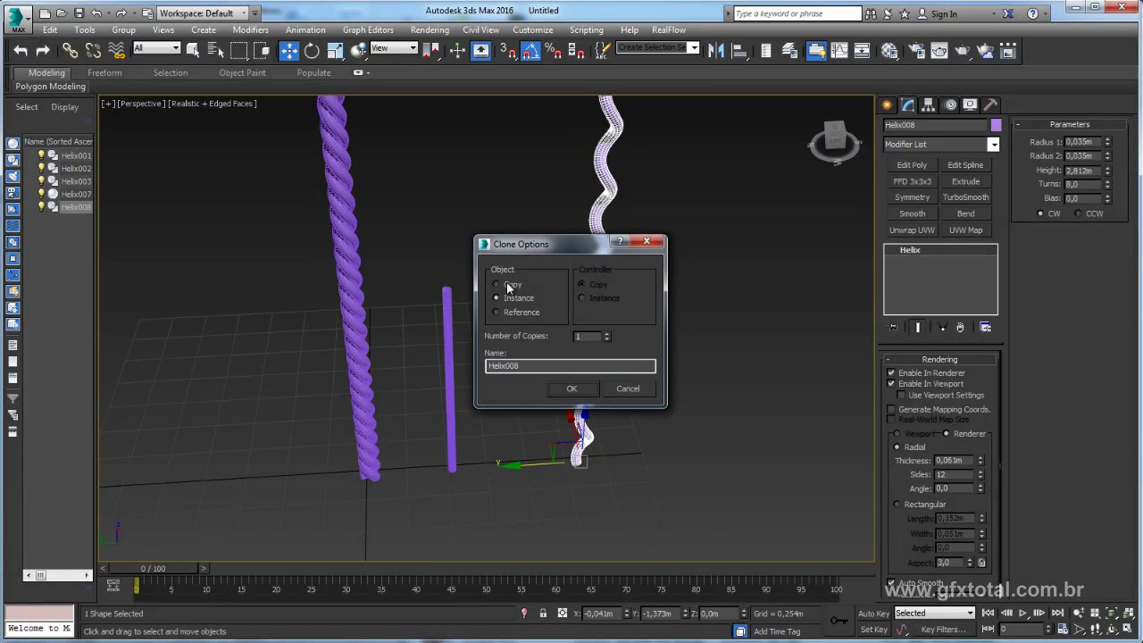
pyautogui.click(572, 389)
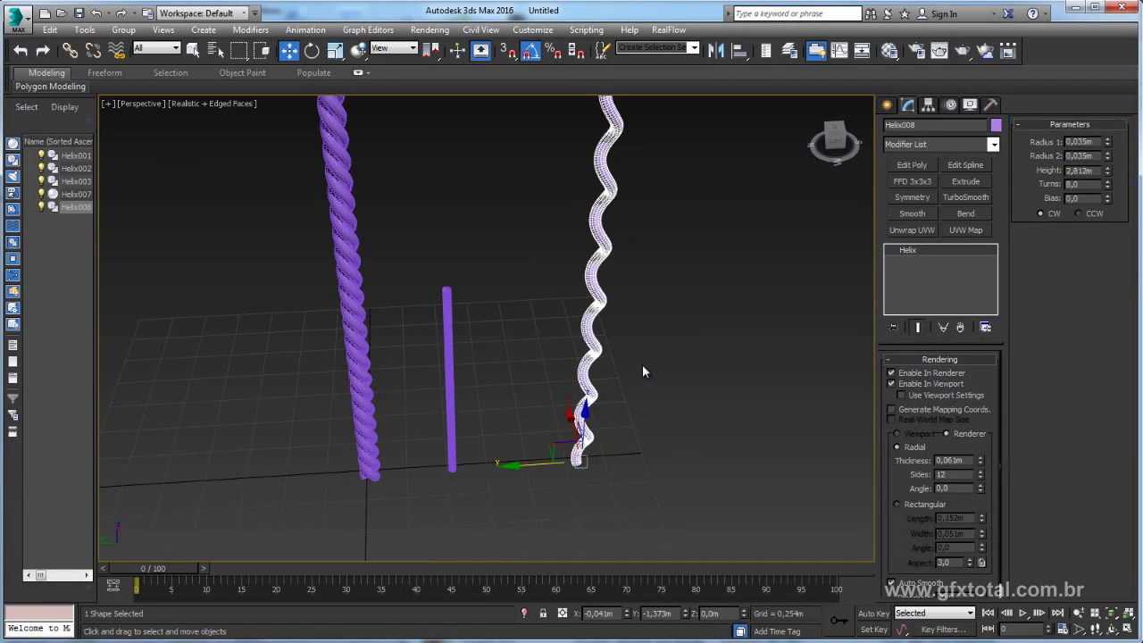
pyautogui.click(897, 373)
pyautogui.click(891, 384)
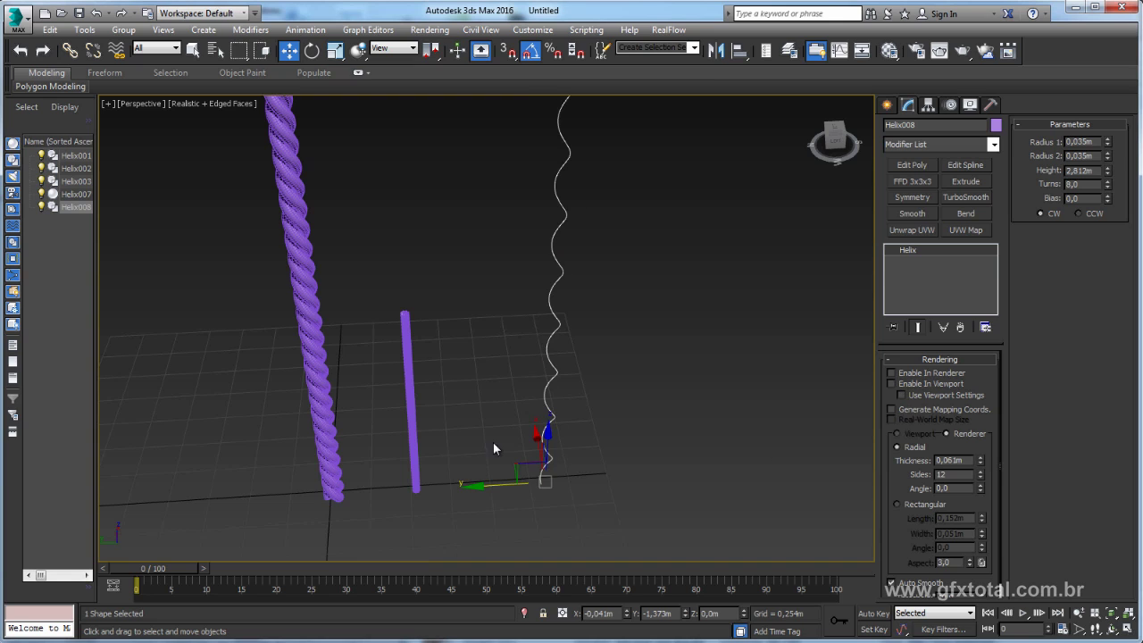
# - Rename the merged rope object Helix007 to 'TRANCADO 2'
pyautogui.moveTo(490, 181); pyautogui.dragTo(597, 315)
pyautogui.moveTo(438, 250); pyautogui.dragTo(402, 338)
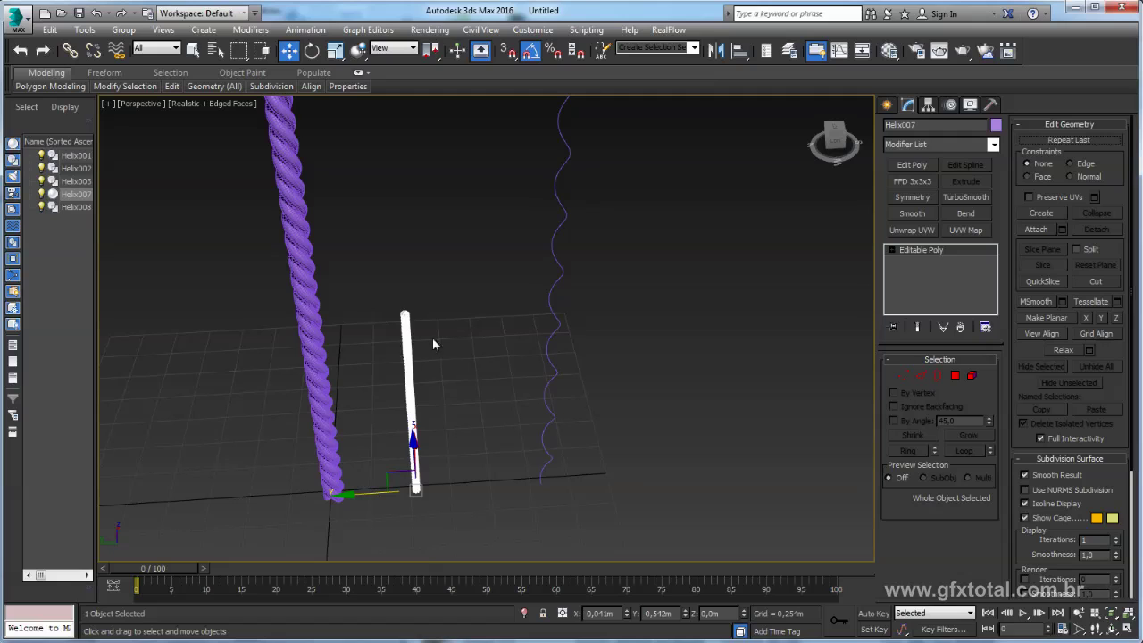
pyautogui.moveTo(663, 290); pyautogui.dragTo(706, 290, button='middle')
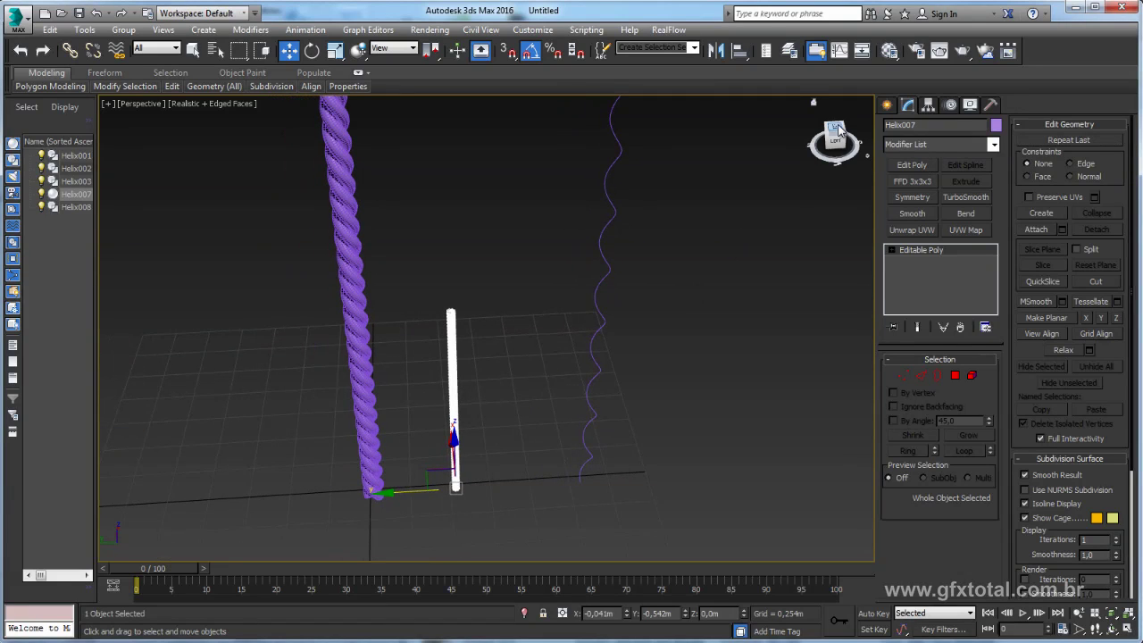
pyautogui.write('TRANCADO')
pyautogui.write('2')
pyautogui.moveTo(613, 275); pyautogui.dragTo(596, 329, button='middle')
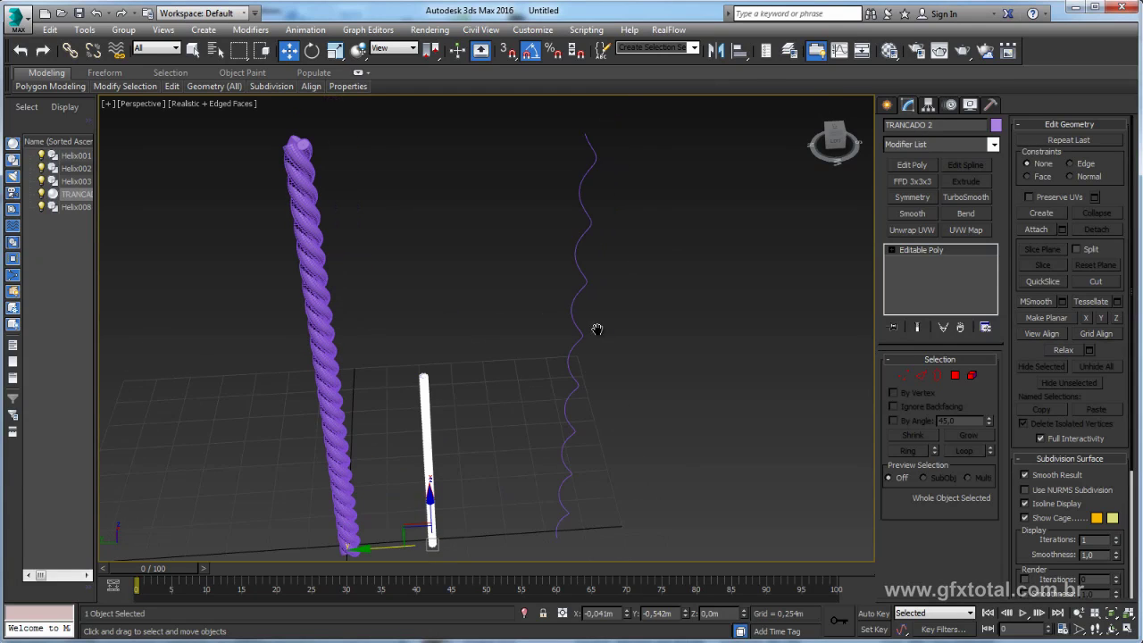
pyautogui.moveTo(415, 408); pyautogui.dragTo(489, 347, button='middle')
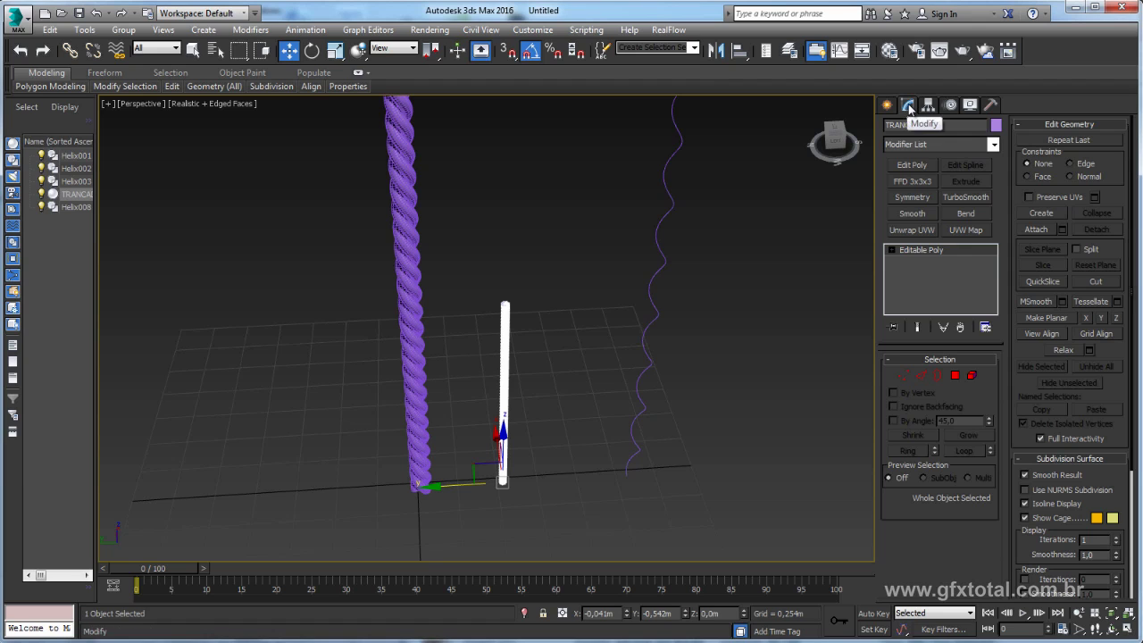
# - Add Path Deform Binding to TRANCADO 2, pick Helix008 as the path, and Move to Path
pyautogui.click(992, 144)
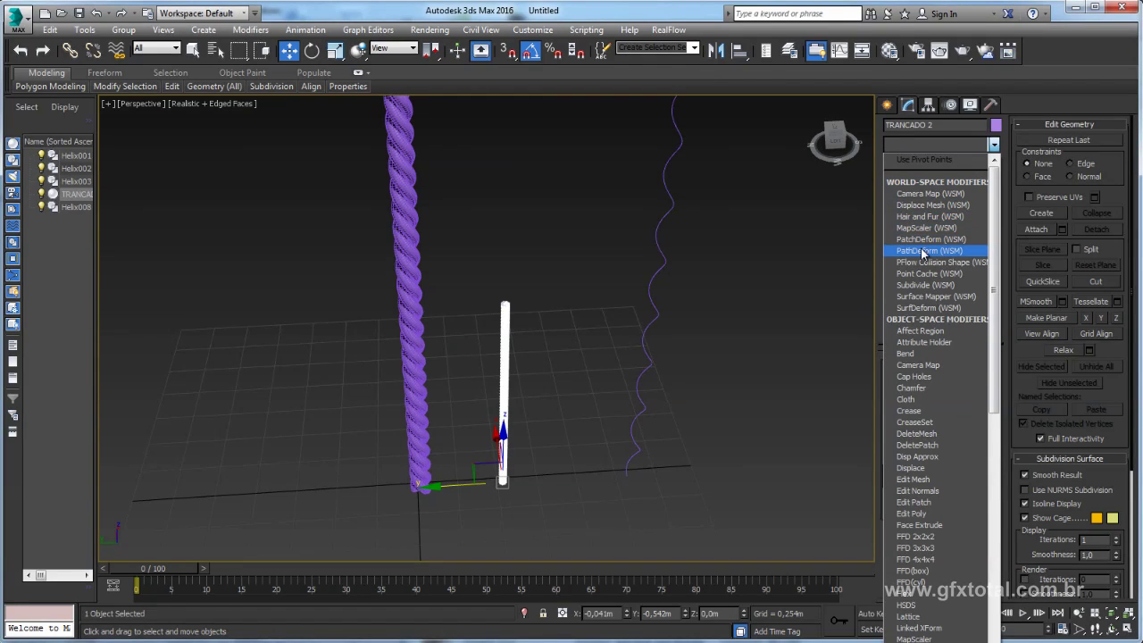
pyautogui.click(925, 251)
pyautogui.moveTo(670, 312); pyautogui.dragTo(778, 410, button='middle')
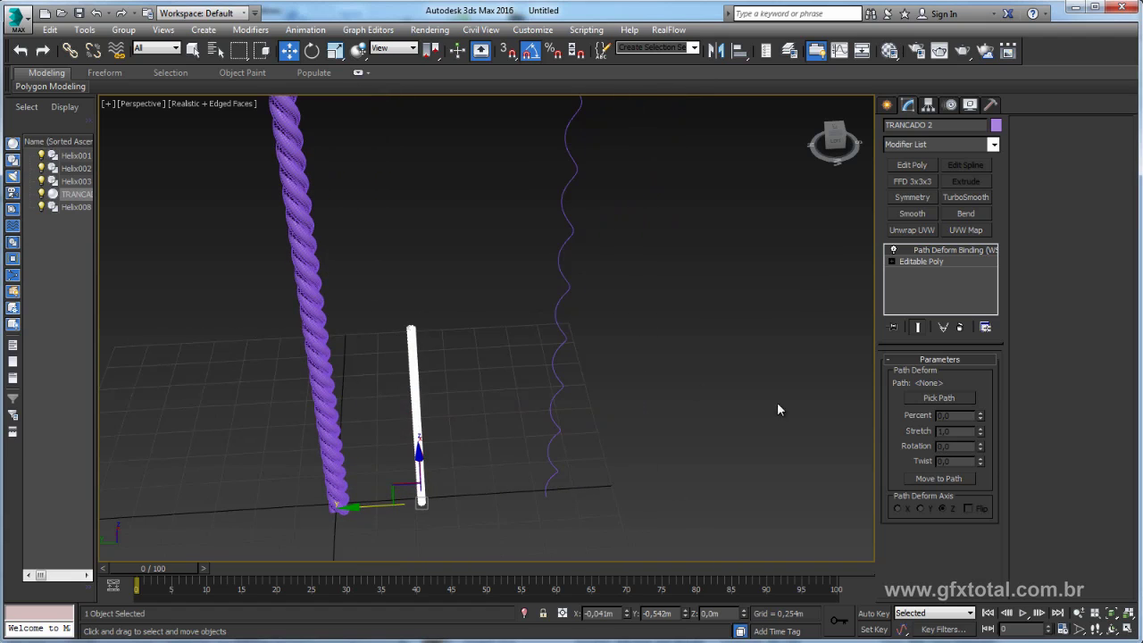
pyautogui.click(937, 399)
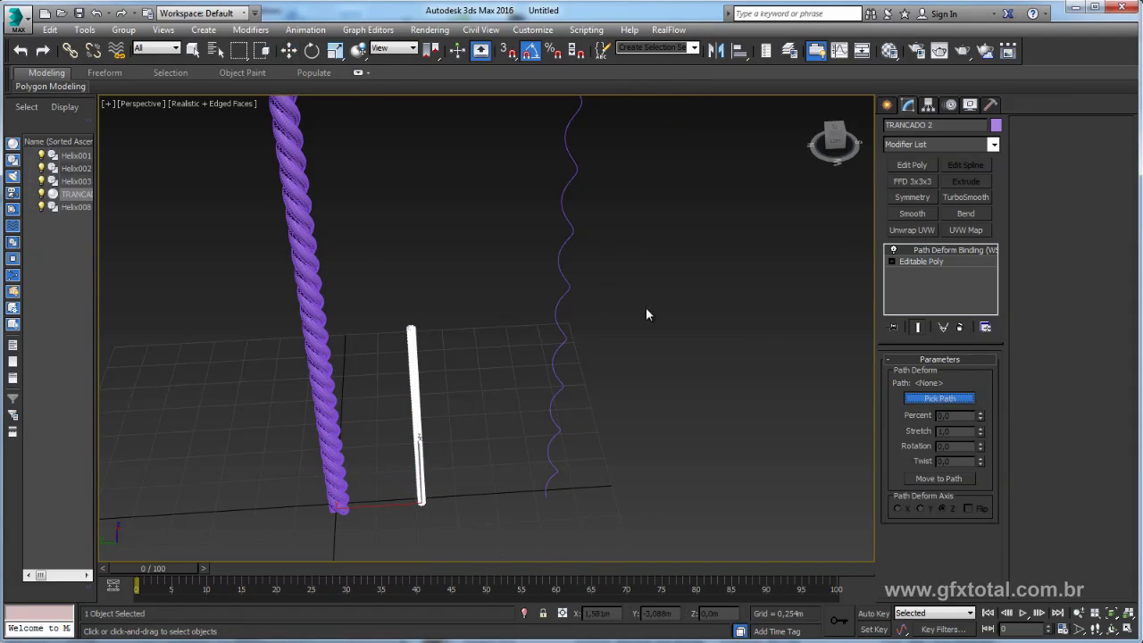
pyautogui.click(554, 315)
pyautogui.moveTo(679, 379)
pyautogui.keyDown('alt'); pyautogui.mouseDown(button='middle')
pyautogui.moveTo(638, 370)
pyautogui.moveTo(650, 373)
pyautogui.moveTo(615, 413)
pyautogui.moveTo(559, 352)
pyautogui.moveTo(579, 316)
pyautogui.moveTo(672, 334)
pyautogui.moveTo(667, 352)
pyautogui.moveTo(655, 339)
pyautogui.mouseUp(button='middle'); pyautogui.keyUp('alt')
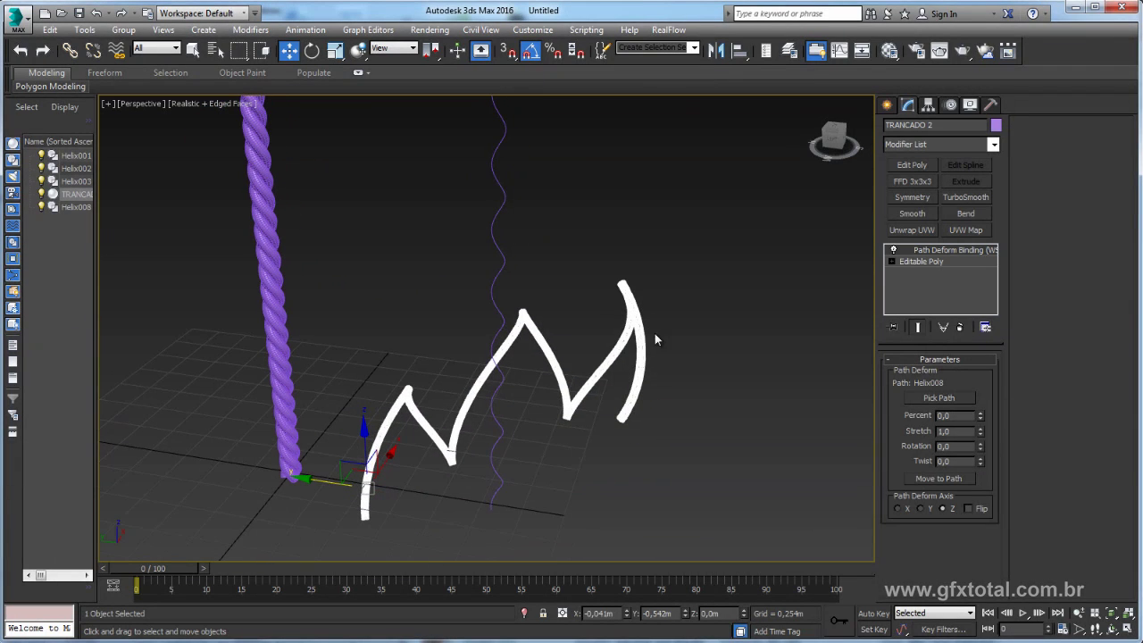
pyautogui.click(933, 478)
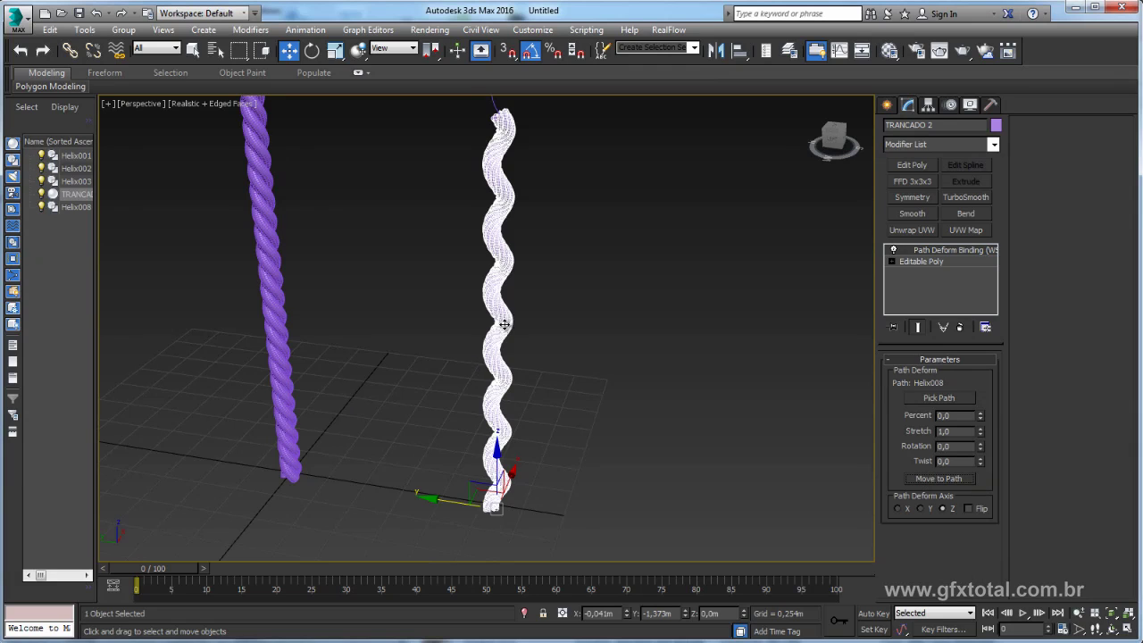
# - Uniformly scale TRANCADO 2 to about 48.672%, then box-select it with its Helix008 path
pyautogui.moveTo(504, 325)
pyautogui.keyDown('alt'); pyautogui.mouseDown(button='middle')
pyautogui.moveTo(535, 396)
pyautogui.moveTo(536, 374)
pyautogui.moveTo(547, 389)
pyautogui.moveTo(549, 323)
pyautogui.mouseUp(button='middle'); pyautogui.keyUp('alt')
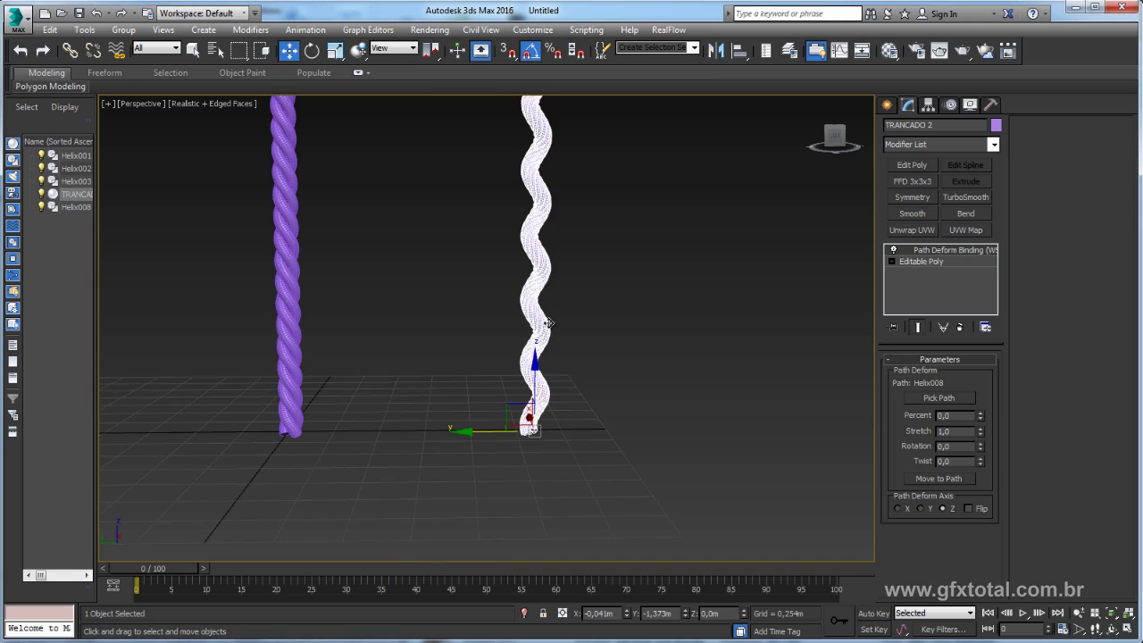
pyautogui.press('r')
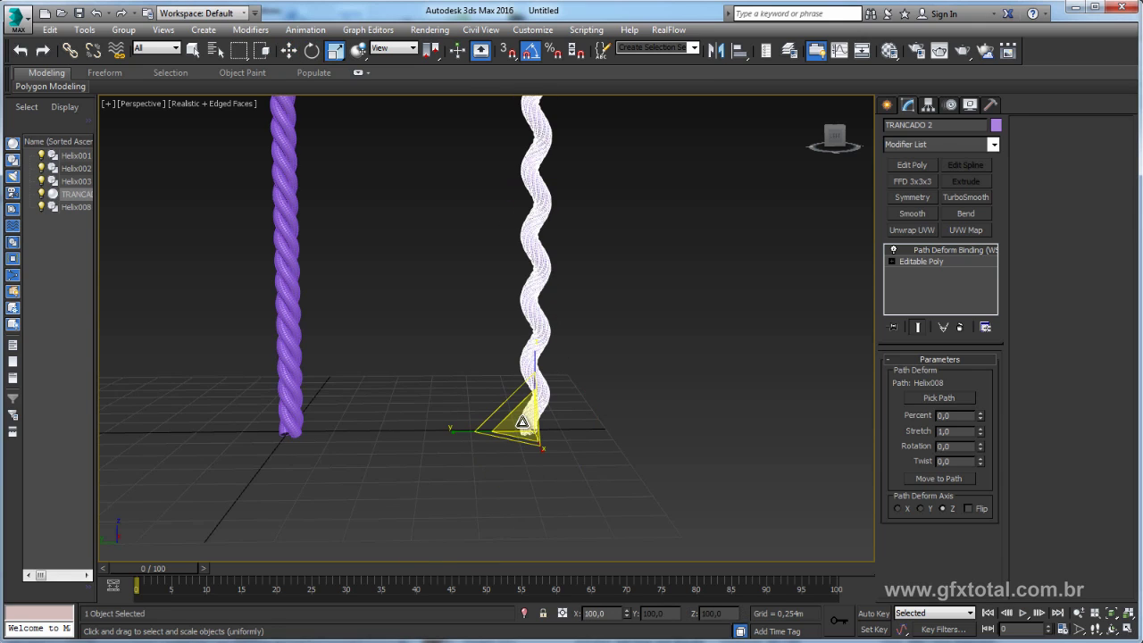
pyautogui.moveTo(522, 421)
pyautogui.mouseDown()
pyautogui.moveTo(543, 533)
pyautogui.moveTo(539, 429)
pyautogui.mouseUp()
pyautogui.moveTo(539, 428)
pyautogui.keyDown('alt'); pyautogui.mouseDown(button='middle')
pyautogui.moveTo(538, 370)
pyautogui.moveTo(603, 409)
pyautogui.mouseUp(button='middle'); pyautogui.keyUp('alt')
pyautogui.scroll(5, 541, 362)
pyautogui.scroll(-3, 541, 361)
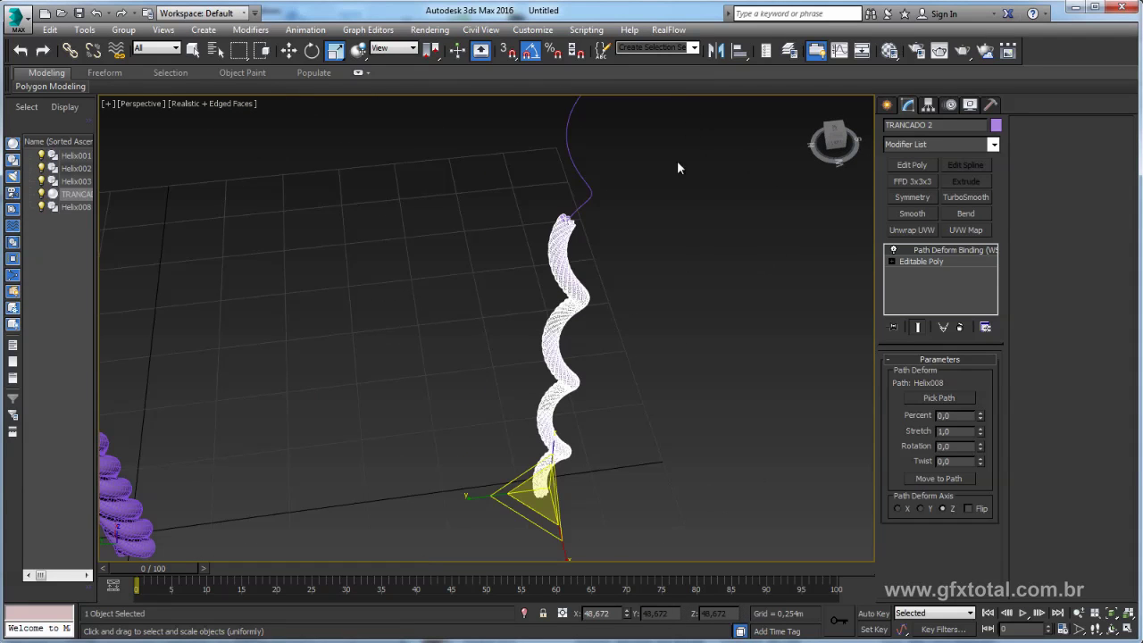
pyautogui.moveTo(535, 152); pyautogui.dragTo(626, 259)
pyautogui.moveTo(625, 259)
pyautogui.keyDown('alt'); pyautogui.mouseDown(button='middle')
pyautogui.moveTo(655, 288)
pyautogui.moveTo(311, 96)
pyautogui.mouseUp(button='middle'); pyautogui.keyUp('alt')
# - Rotate an instanced copy of TRANCADO 2 and its Helix008 spiral 120° about Z
pyautogui.click(310, 51)
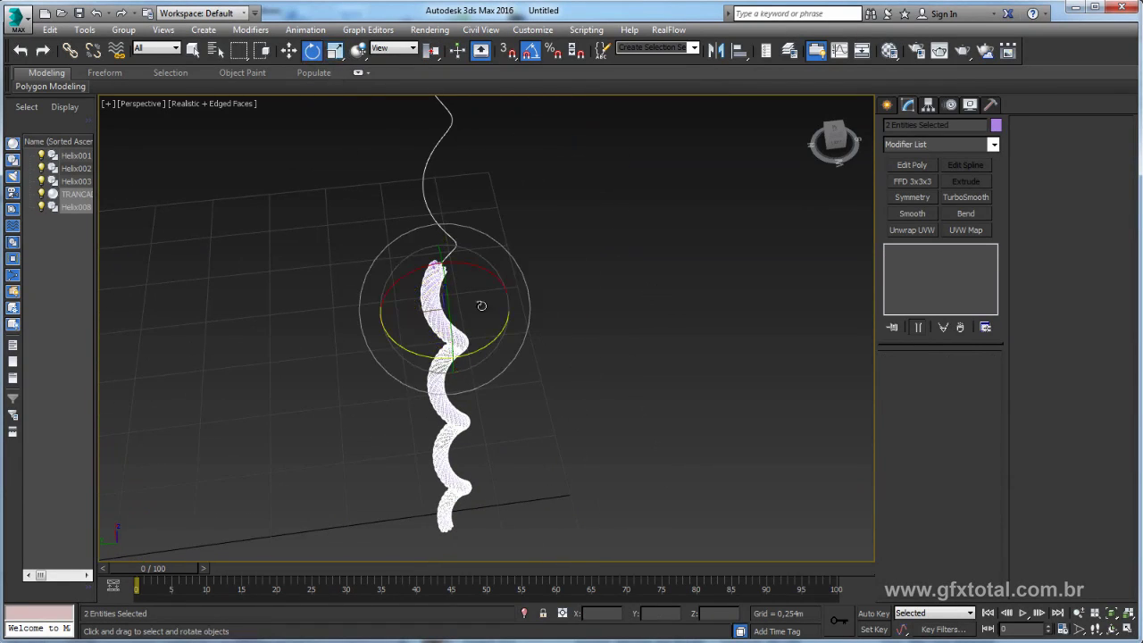
pyautogui.moveTo(467, 306)
pyautogui.keyDown('alt'); pyautogui.mouseDown(button='middle')
pyautogui.moveTo(472, 337)
pyautogui.moveTo(516, 359)
pyautogui.moveTo(459, 401)
pyautogui.moveTo(417, 409)
pyautogui.mouseUp(button='middle'); pyautogui.keyUp('alt')
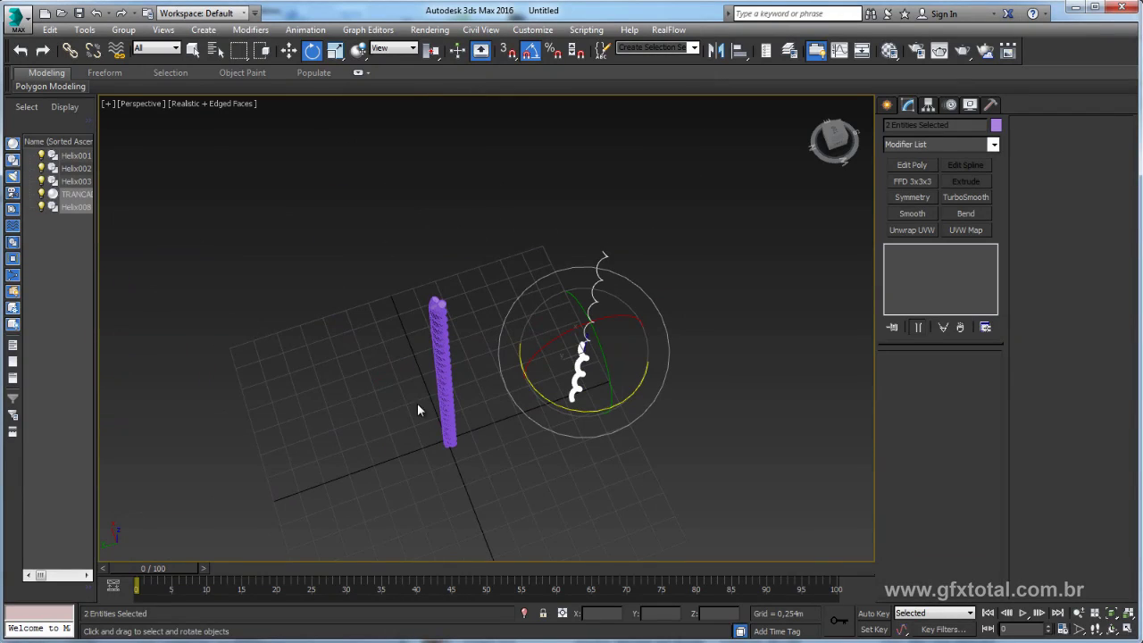
pyautogui.moveTo(429, 314)
pyautogui.keyDown('alt'); pyautogui.mouseDown(button='middle')
pyautogui.moveTo(497, 344)
pyautogui.moveTo(393, 287)
pyautogui.mouseUp(button='middle'); pyautogui.keyUp('alt')
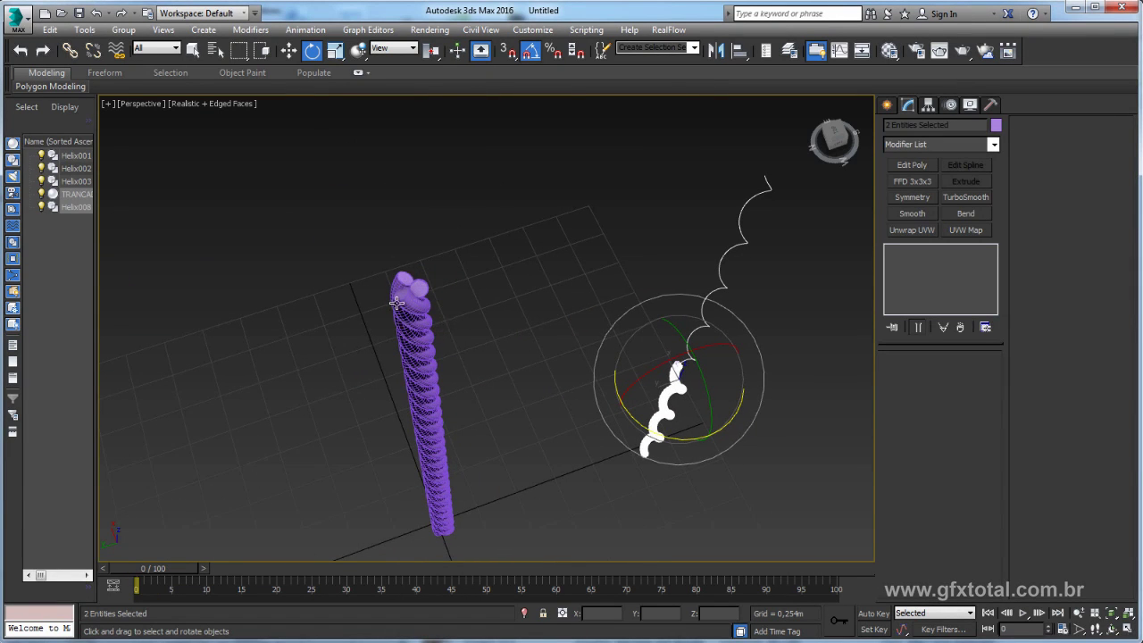
pyautogui.scroll(3, 658, 354)
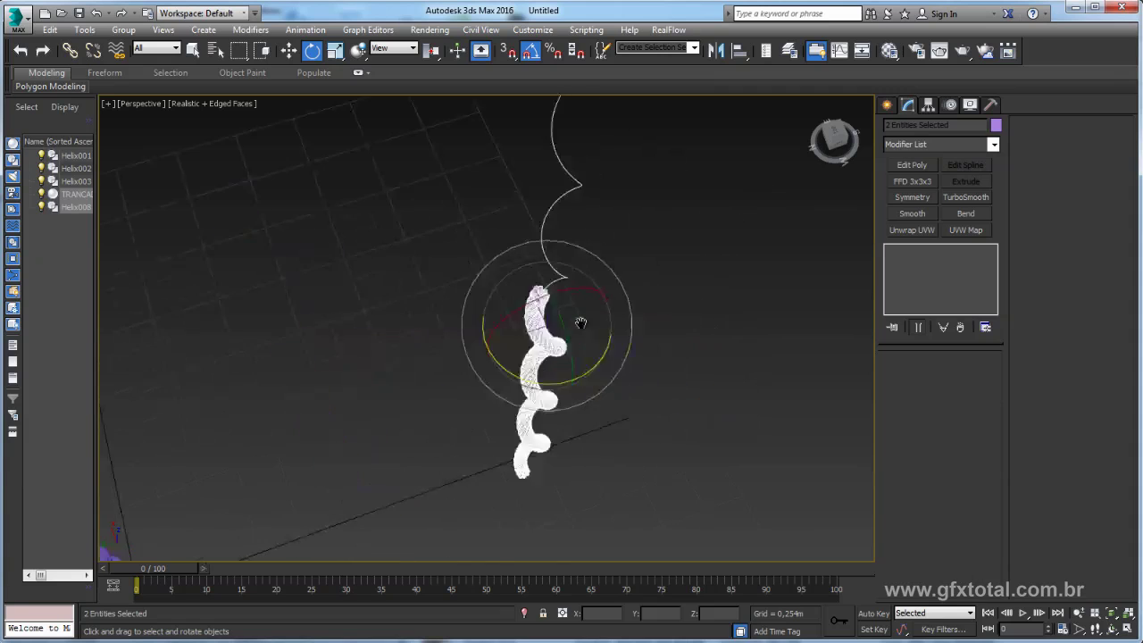
pyautogui.moveTo(581, 324)
pyautogui.keyDown('alt'); pyautogui.mouseDown(button='middle')
pyautogui.moveTo(531, 376)
pyautogui.moveTo(596, 391)
pyautogui.mouseUp(button='middle'); pyautogui.keyUp('alt')
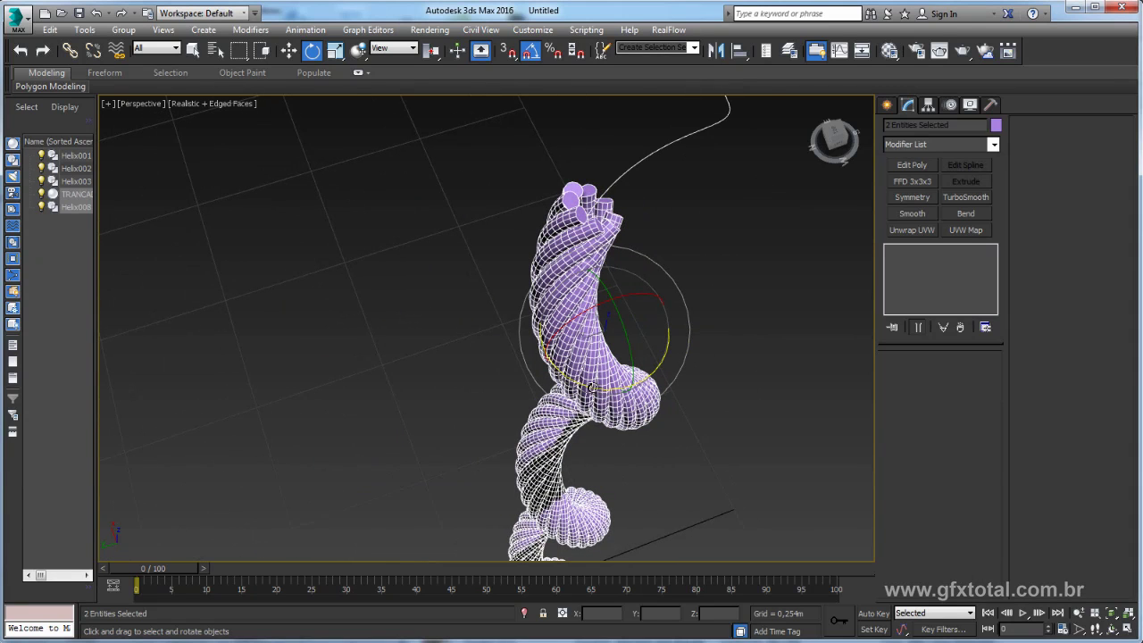
pyautogui.moveTo(582, 383); pyautogui.dragTo(670, 393)
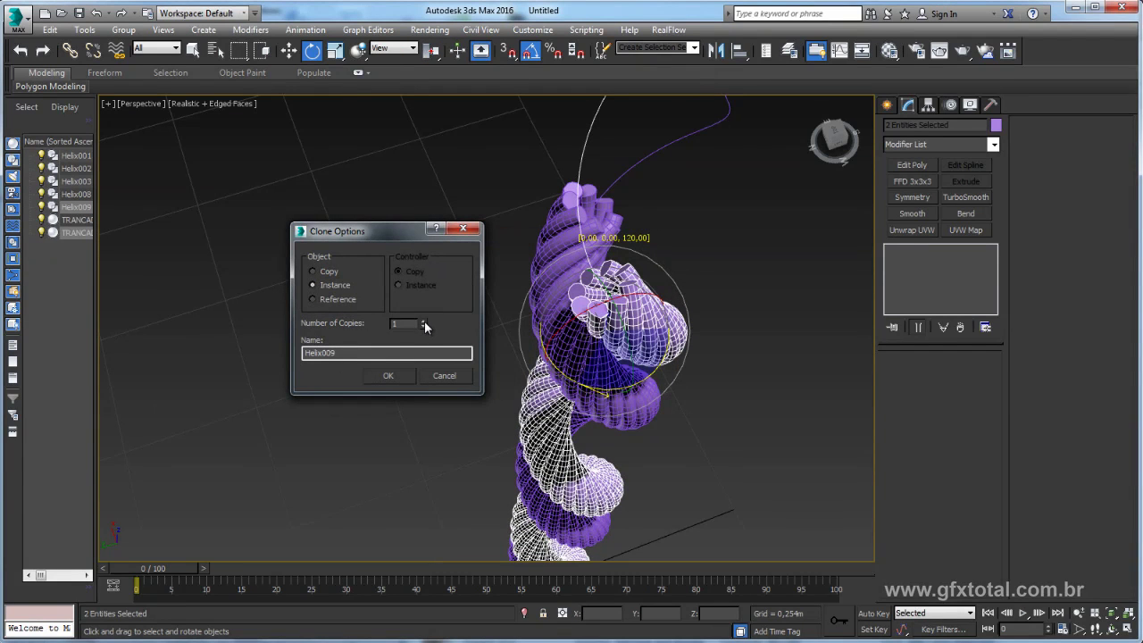
# - Confirm the instanced clone and view the three-strand braid from the side
pyautogui.click(396, 375)
pyautogui.keyDown('alt'); pyautogui.moveTo(396, 376); pyautogui.dragTo(674, 376, button='middle'); pyautogui.keyUp('alt')
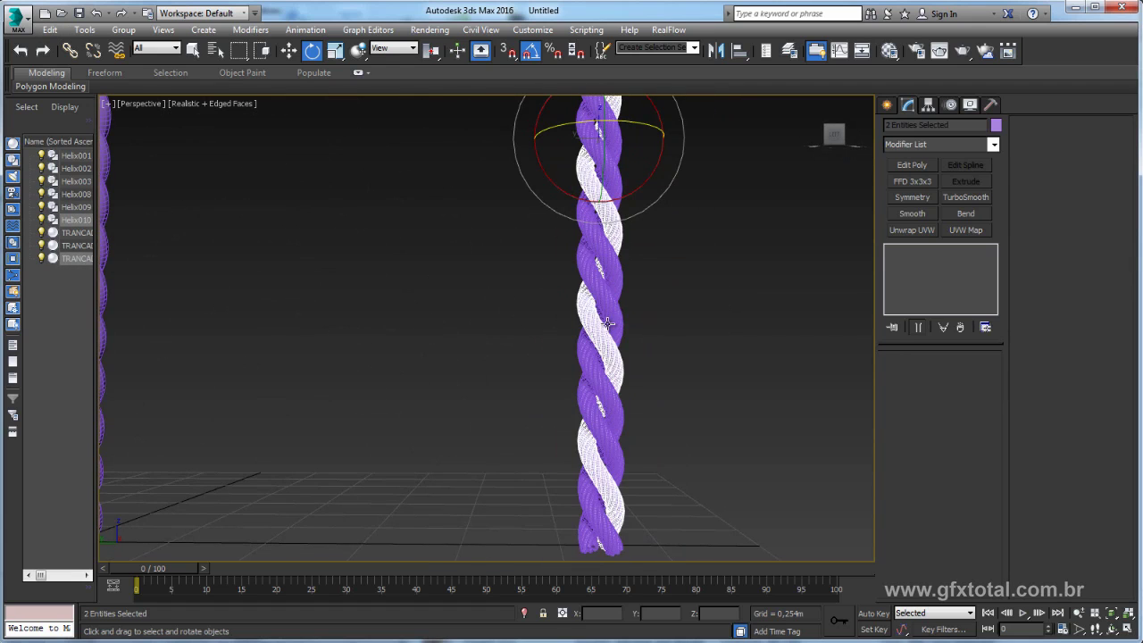
pyautogui.keyDown('alt'); pyautogui.moveTo(613, 242); pyautogui.dragTo(629, 296, button='middle'); pyautogui.keyUp('alt')
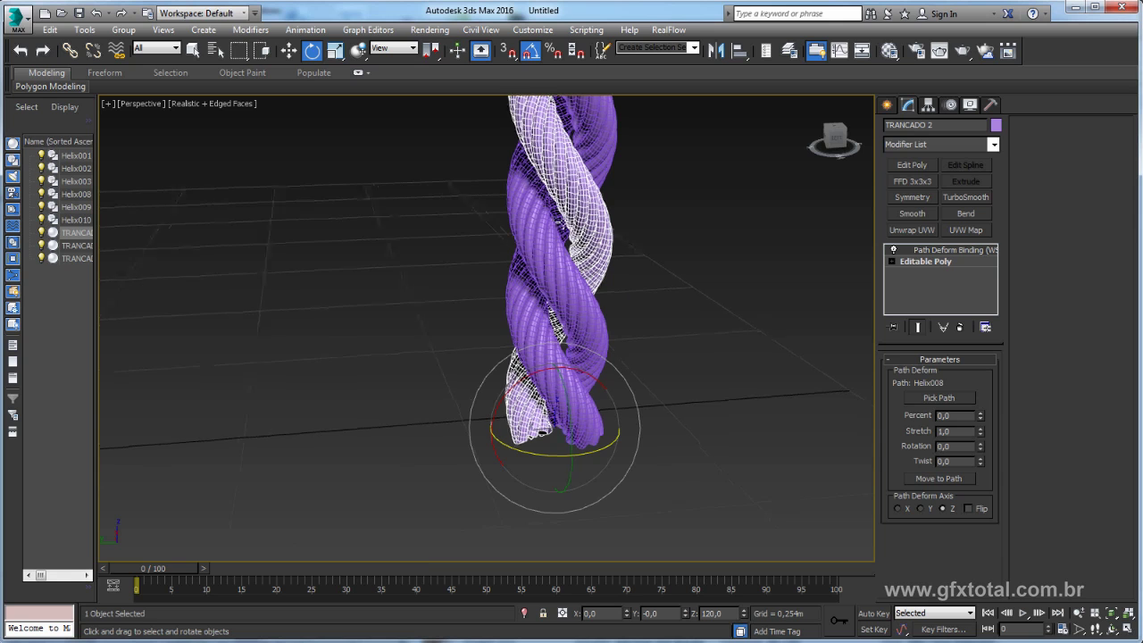
# - Select all three TRANCADO strands together
pyautogui.scroll(2, 554, 215)
pyautogui.scroll(3, 554, 214)
pyautogui.scroll(-4, 643, 273)
pyautogui.keyDown('alt'); pyautogui.moveTo(643, 273); pyautogui.dragTo(592, 293, button='middle'); pyautogui.keyUp('alt')
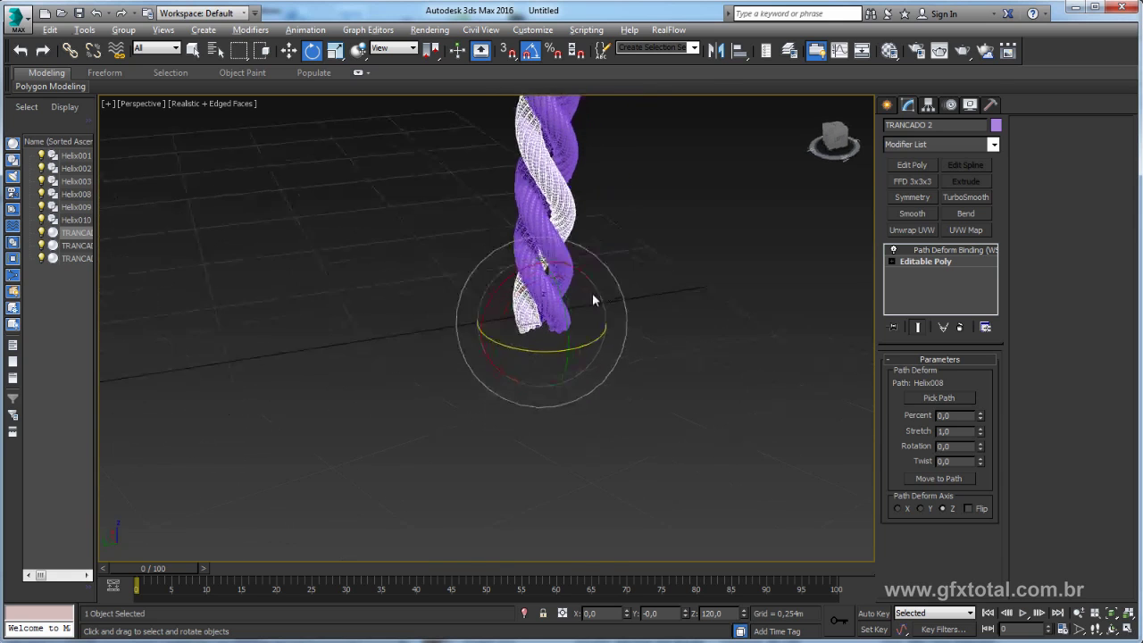
pyautogui.keyDown('ctrl'); pyautogui.click(540, 234); pyautogui.keyUp('ctrl')
pyautogui.keyDown('ctrl'); pyautogui.click(540, 235); pyautogui.keyUp('ctrl')
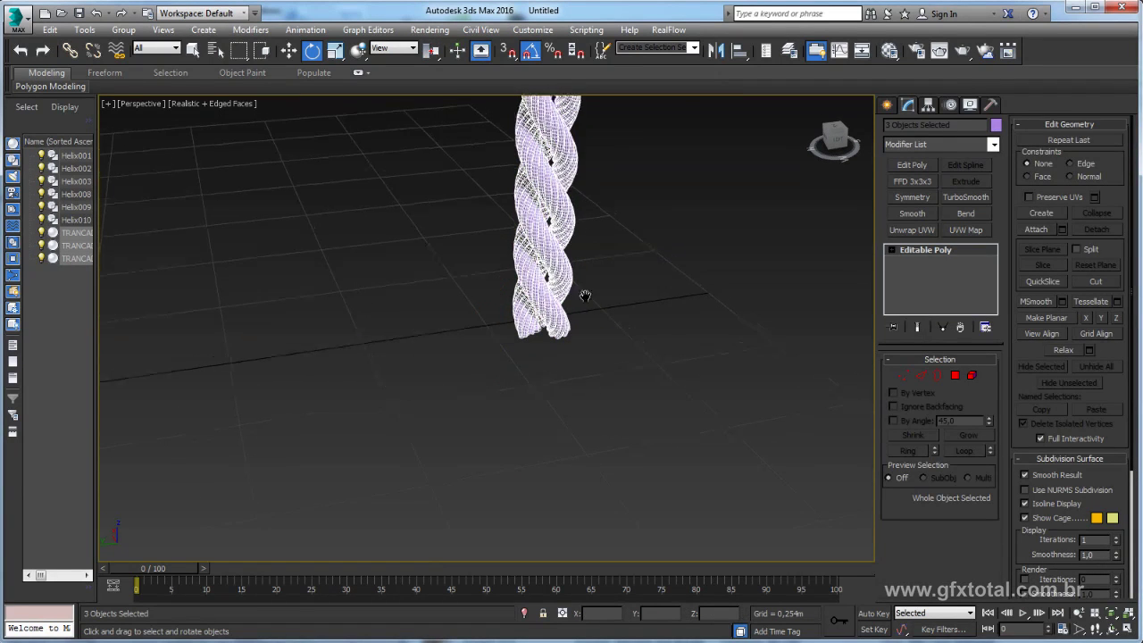
# - Switch to uniform scale using the selection's shared centre
pyautogui.scroll(3, 581, 293)
pyautogui.moveTo(581, 314)
pyautogui.keyDown('alt'); pyautogui.mouseDown(button='middle')
pyautogui.moveTo(581, 429)
pyautogui.moveTo(599, 309)
pyautogui.moveTo(565, 292)
pyautogui.moveTo(590, 290)
pyautogui.moveTo(580, 245)
pyautogui.moveTo(532, 438)
pyautogui.moveTo(409, 131)
pyautogui.mouseUp(button='middle'); pyautogui.keyUp('alt')
pyautogui.press('r')
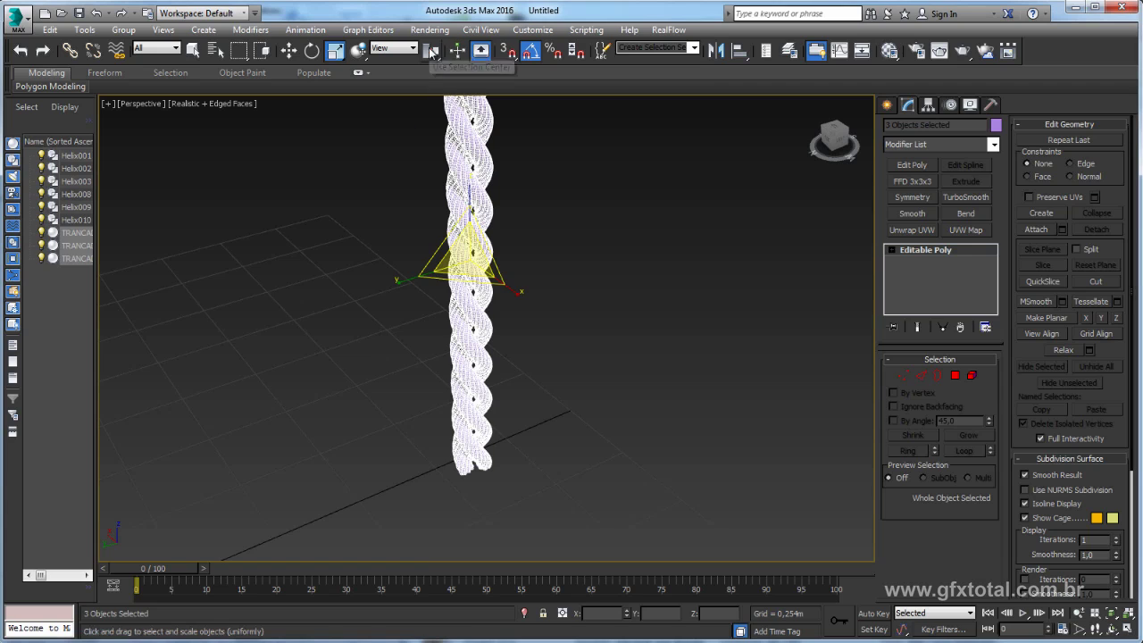
pyautogui.moveTo(431, 54); pyautogui.dragTo(432, 75)
pyautogui.scroll(1, 522, 406)
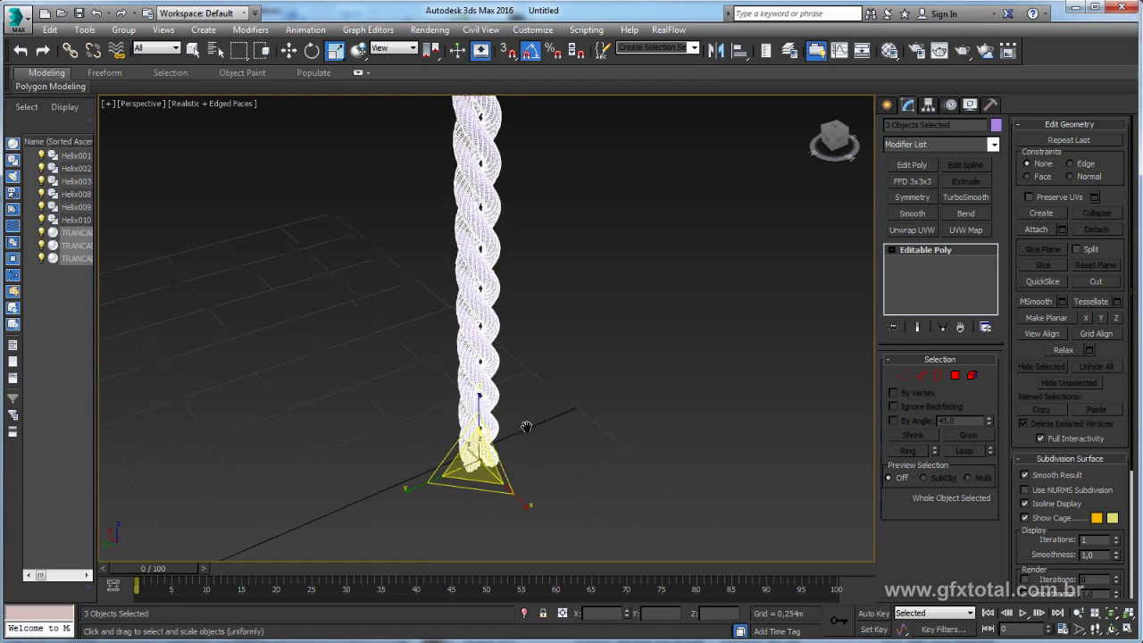
pyautogui.scroll(2, 566, 344)
pyautogui.scroll(2, 567, 345)
pyautogui.scroll(1, 567, 345)
# - Rescale the three braided strands about their shared centre, undoing a mistaken scale
pyautogui.moveTo(476, 385)
pyautogui.mouseDown()
pyautogui.moveTo(472, 415)
pyautogui.moveTo(444, 286)
pyautogui.mouseUp()
pyautogui.click(471, 415)
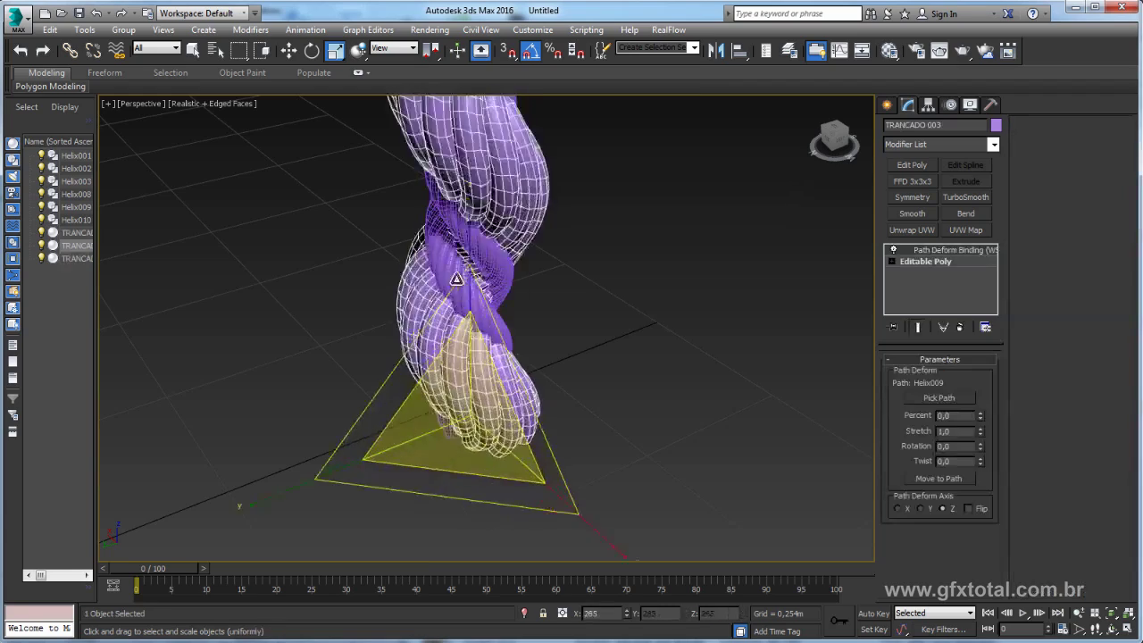
pyautogui.hotkey('ctrl', 'z')
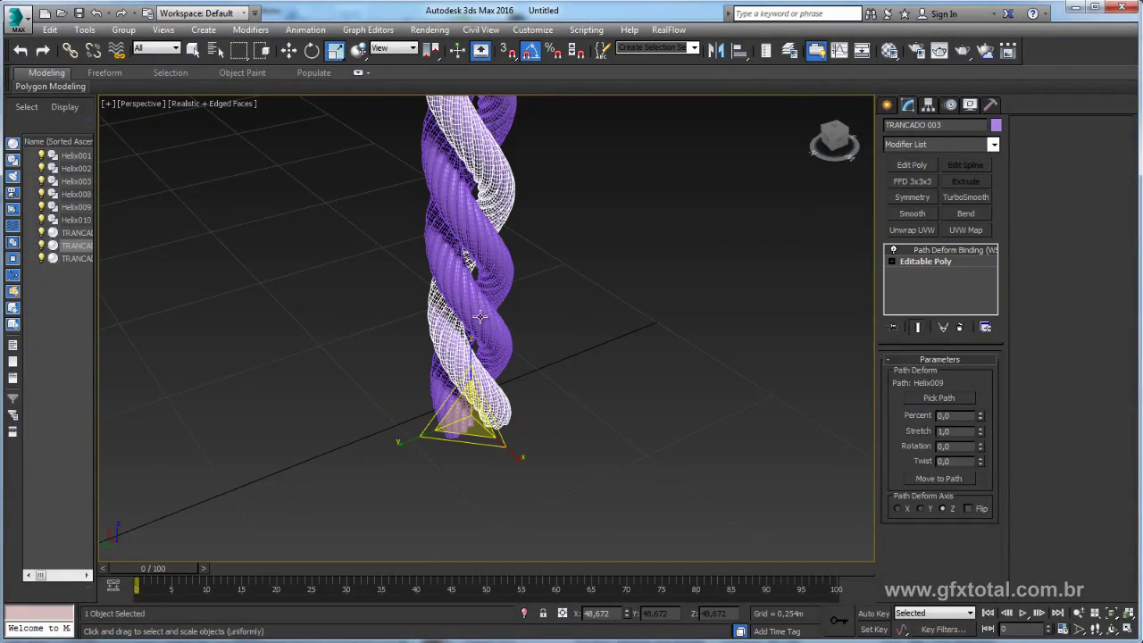
pyautogui.hotkey('ctrl', 'z')
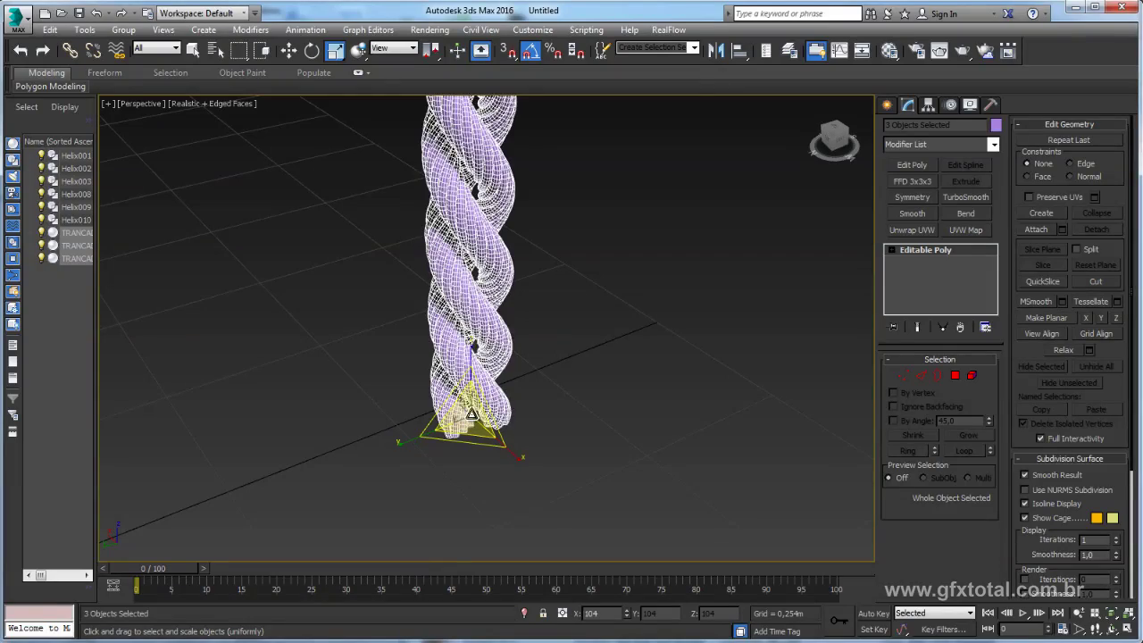
pyautogui.moveTo(473, 420); pyautogui.dragTo(474, 377)
pyautogui.scroll(2, 474, 377)
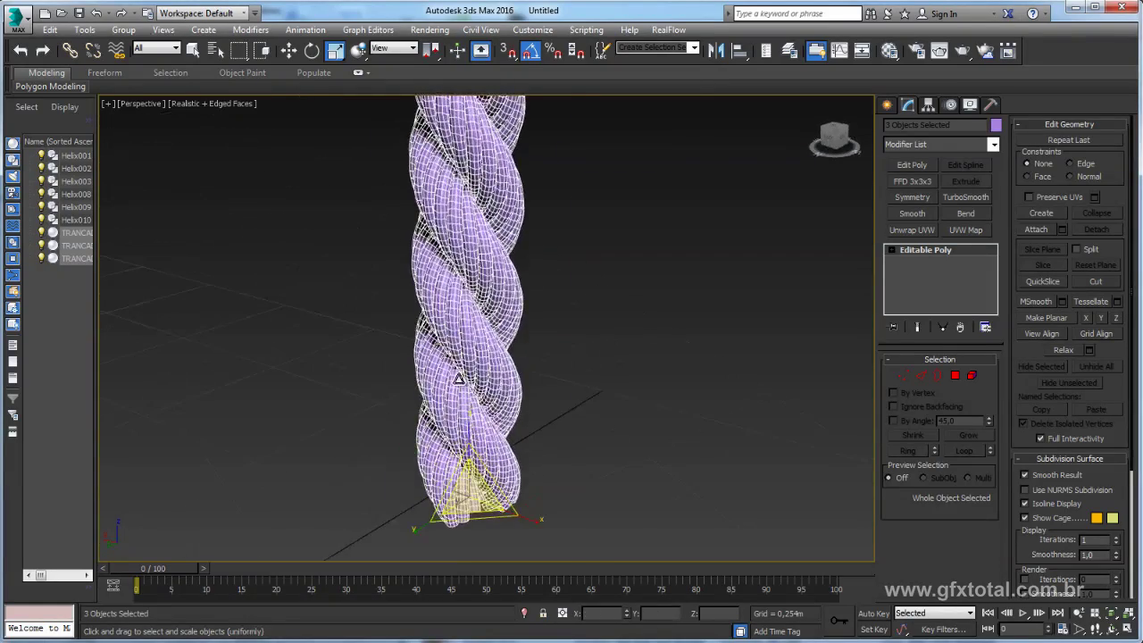
pyautogui.scroll(2, 477, 384)
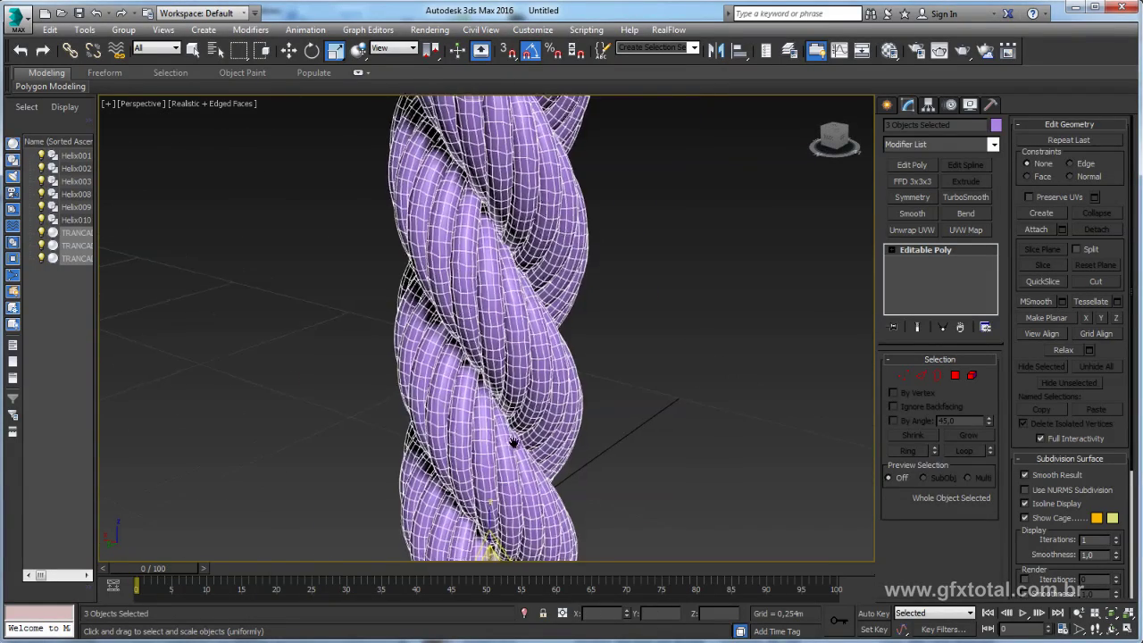
pyautogui.scroll(-2, 572, 357)
pyautogui.scroll(-2, 580, 346)
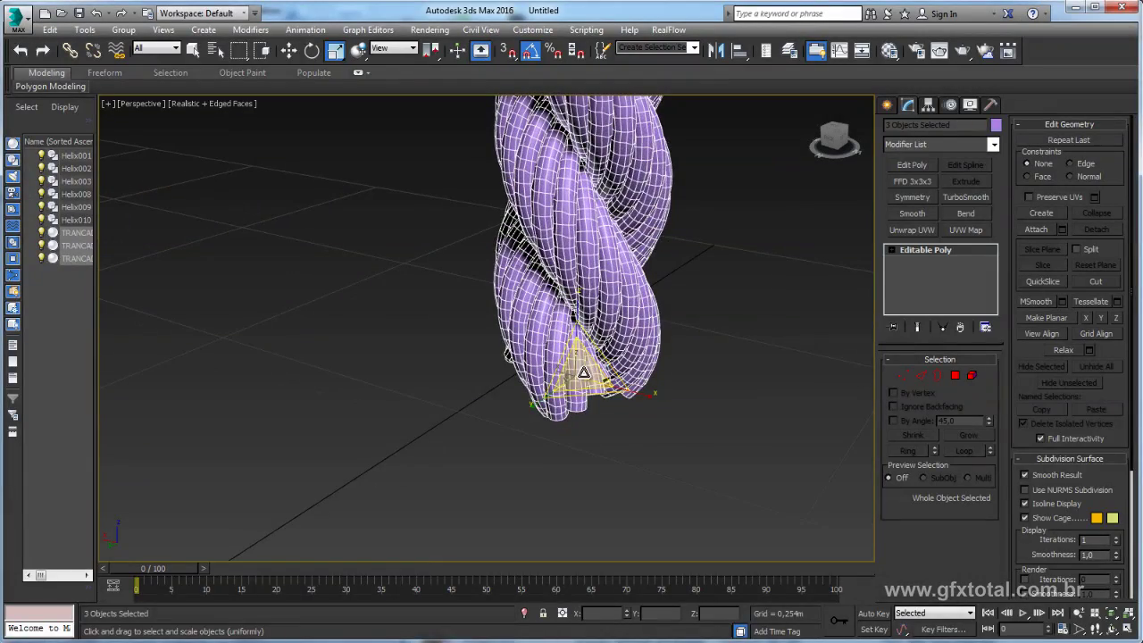
pyautogui.moveTo(579, 345)
pyautogui.mouseDown()
pyautogui.moveTo(595, 378)
pyautogui.moveTo(589, 298)
pyautogui.mouseUp()
# - Deselect everything and orbit to a side view of both ropes
pyautogui.click(591, 302)
pyautogui.moveTo(619, 229)
pyautogui.keyDown('alt'); pyautogui.mouseDown(button='middle')
pyautogui.moveTo(584, 357)
pyautogui.moveTo(536, 388)
pyautogui.moveTo(492, 367)
pyautogui.moveTo(546, 351)
pyautogui.moveTo(550, 400)
pyautogui.mouseUp(button='middle'); pyautogui.keyUp('alt')
pyautogui.scroll(-3, 546, 351)
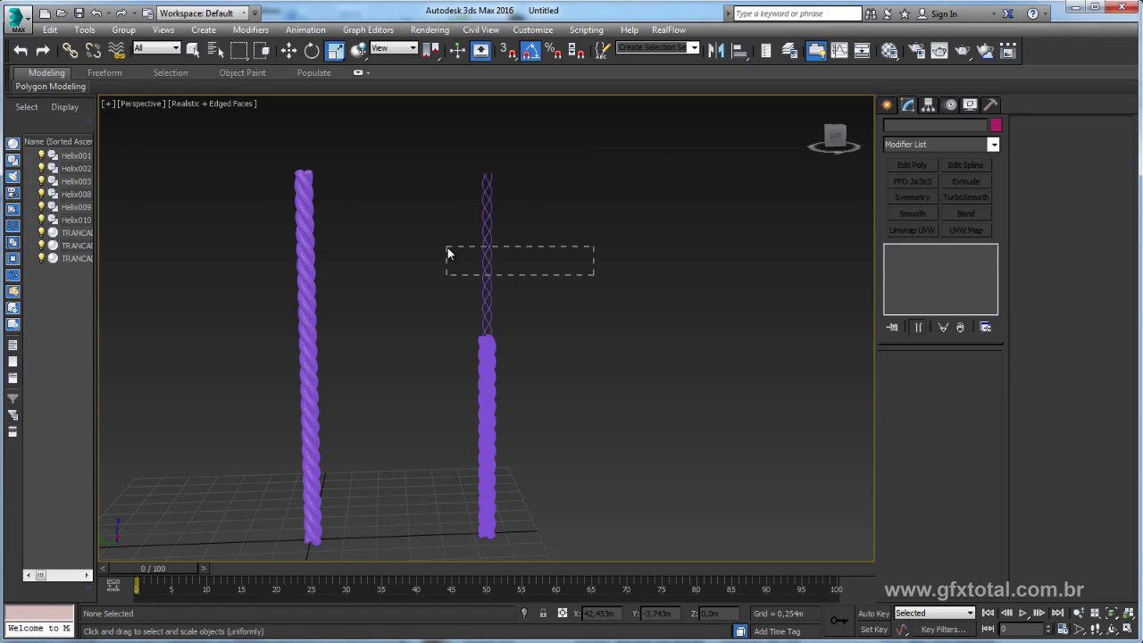
# - Select the Helix008 spiral and raise its height to 5,005m
pyautogui.moveTo(447, 249); pyautogui.dragTo(447, 247)
pyautogui.scroll(-2, 489, 370)
pyautogui.scroll(-4, 500, 349)
pyautogui.scroll(2, 474, 335)
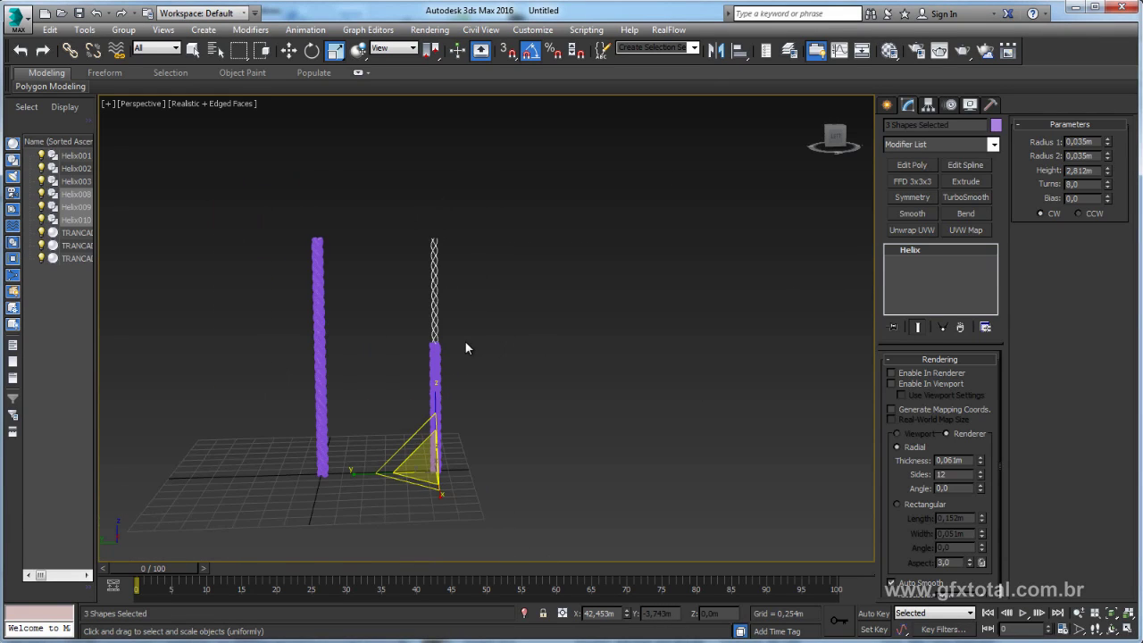
pyautogui.scroll(2, 468, 332)
pyautogui.click(442, 283)
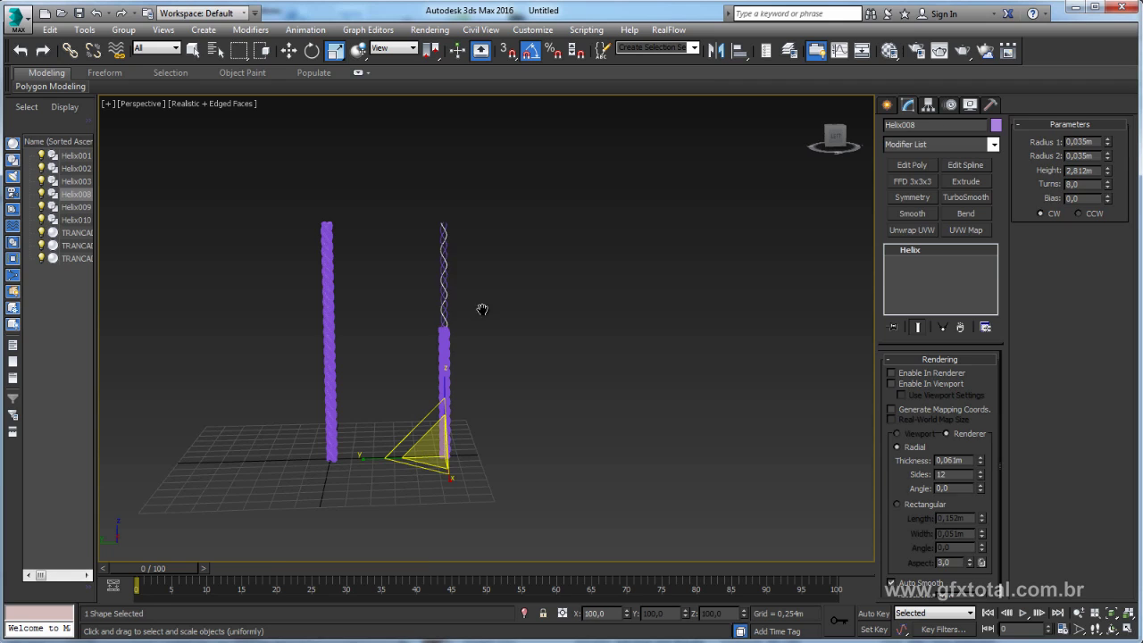
pyautogui.scroll(2, 482, 306)
pyautogui.moveTo(1107, 177); pyautogui.dragTo(1107, 121)
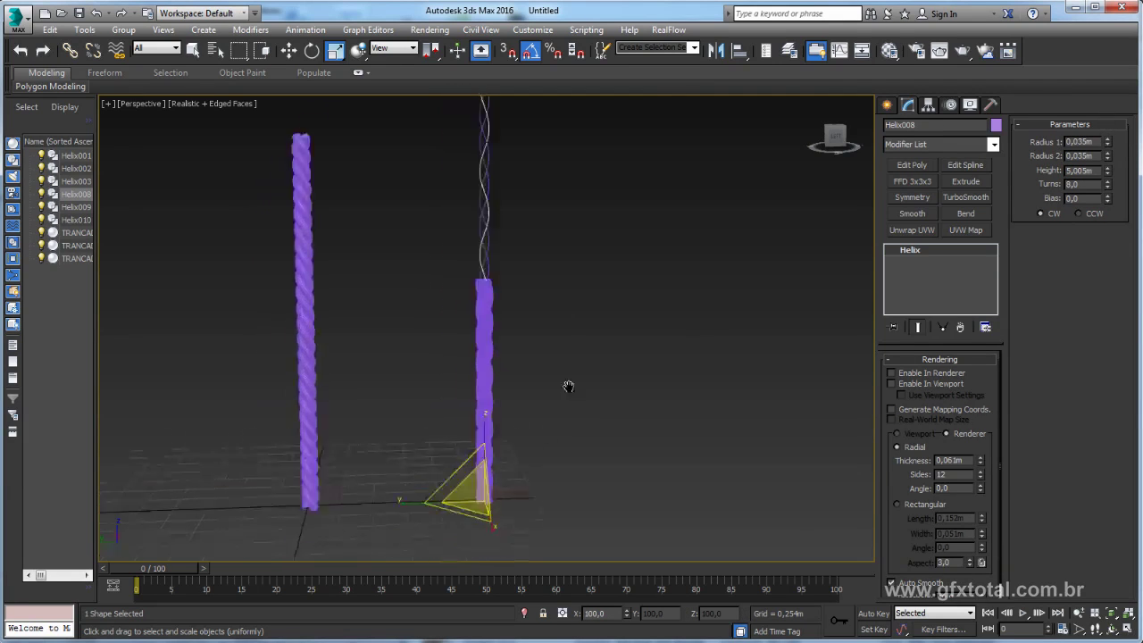
pyautogui.scroll(5, 503, 289)
pyautogui.moveTo(503, 290); pyautogui.dragTo(565, 361, button='middle')
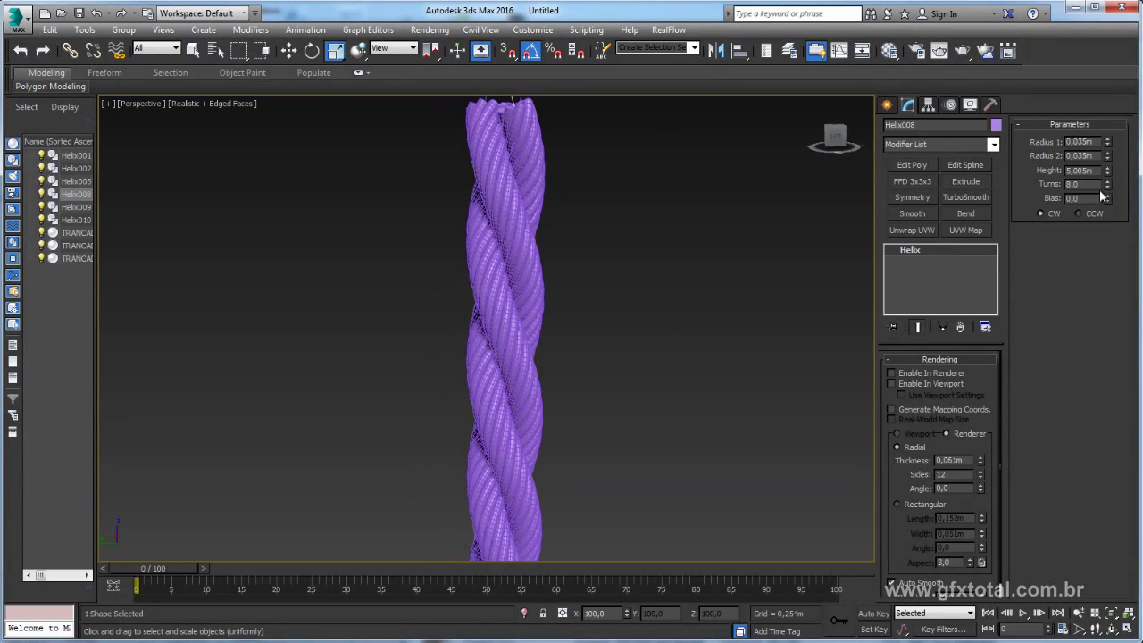
# - Increase Helix008's turns, trying 18 and then 16
pyautogui.moveTo(1107, 185); pyautogui.dragTo(1104, 107)
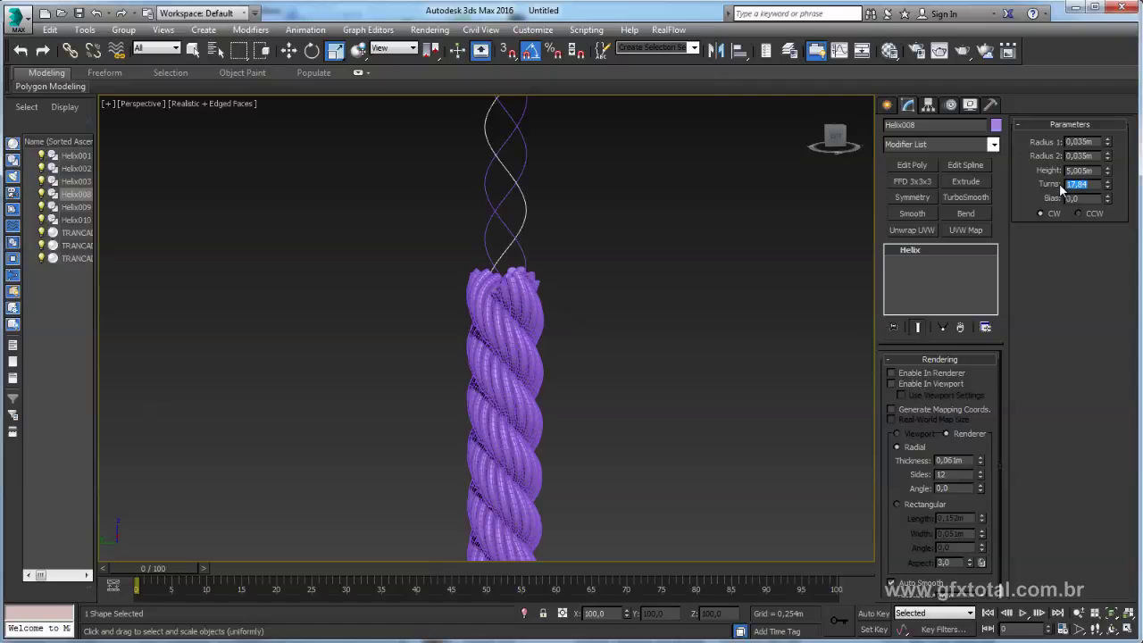
pyautogui.write('18')
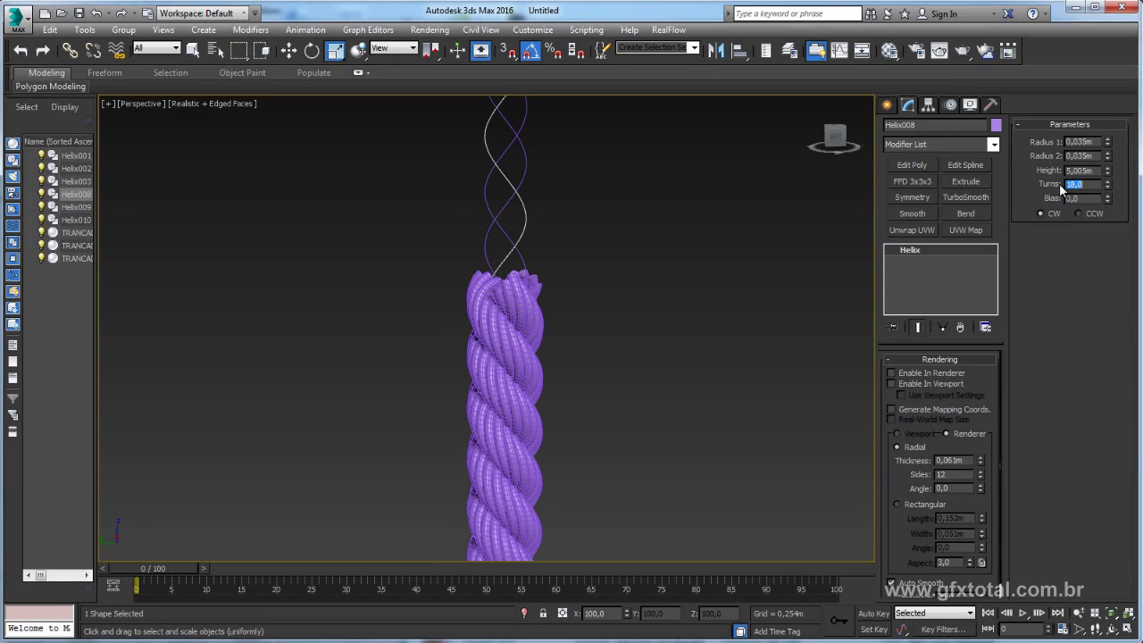
pyautogui.keyDown('alt'); pyautogui.moveTo(601, 278); pyautogui.dragTo(592, 284, button='middle'); pyautogui.keyUp('alt')
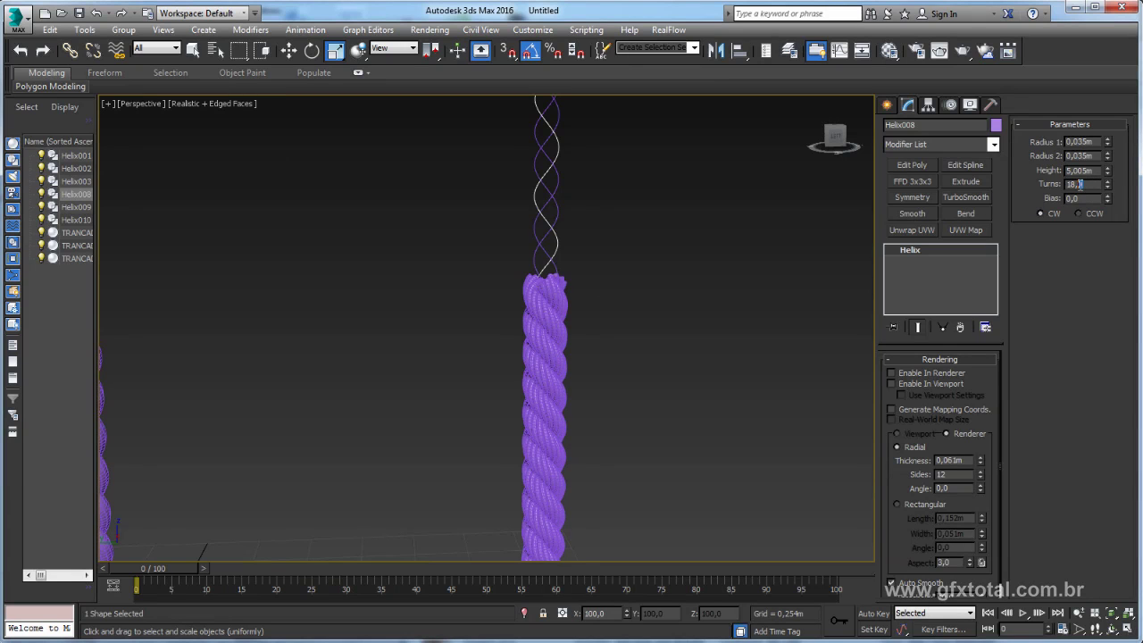
pyautogui.scroll(2, 580, 308)
pyautogui.scroll(5, 581, 285)
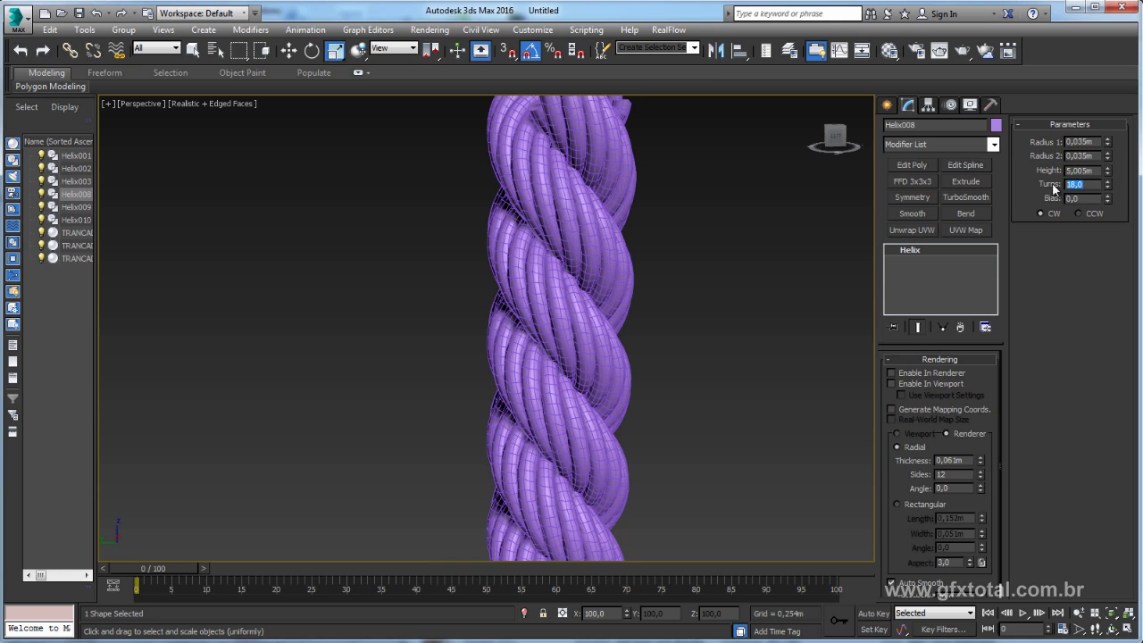
pyautogui.keyDown('alt'); pyautogui.moveTo(694, 230); pyautogui.dragTo(715, 244, button='middle'); pyautogui.keyUp('alt')
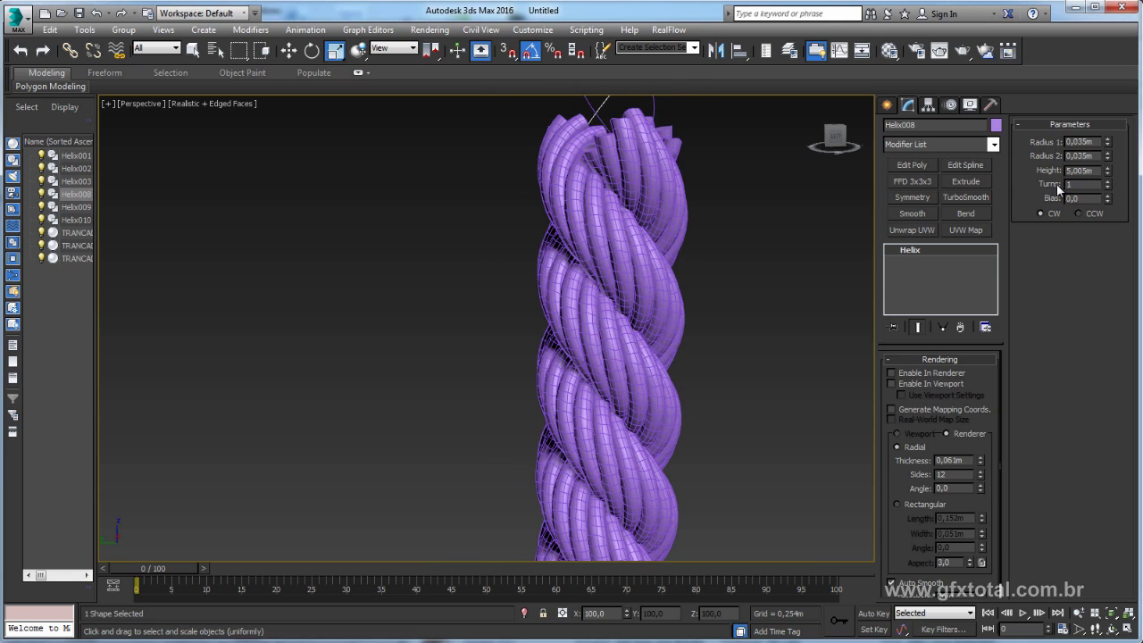
pyautogui.write('6')
pyautogui.press('Return')
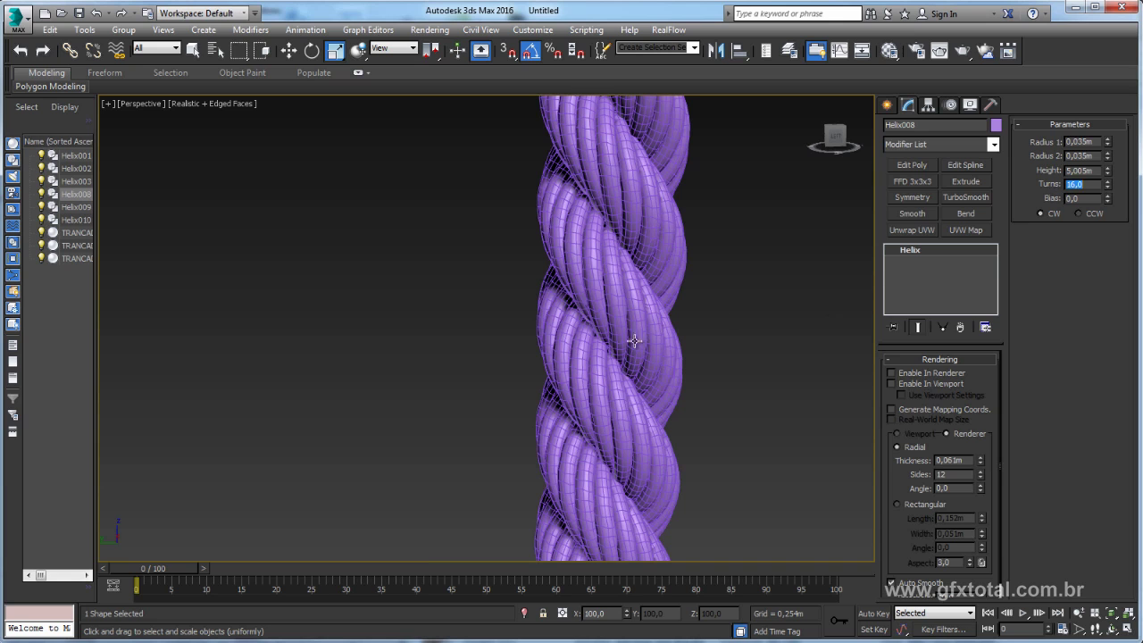
pyautogui.scroll(-2, 632, 340)
pyautogui.scroll(5, 643, 303)
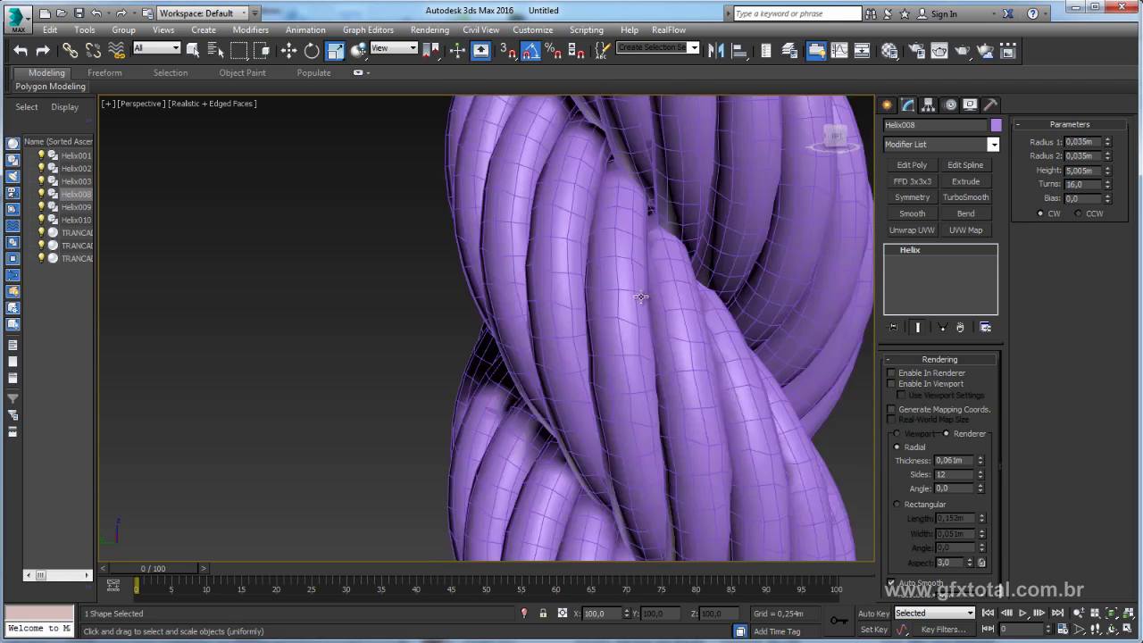
pyautogui.scroll(-4, 839, 268)
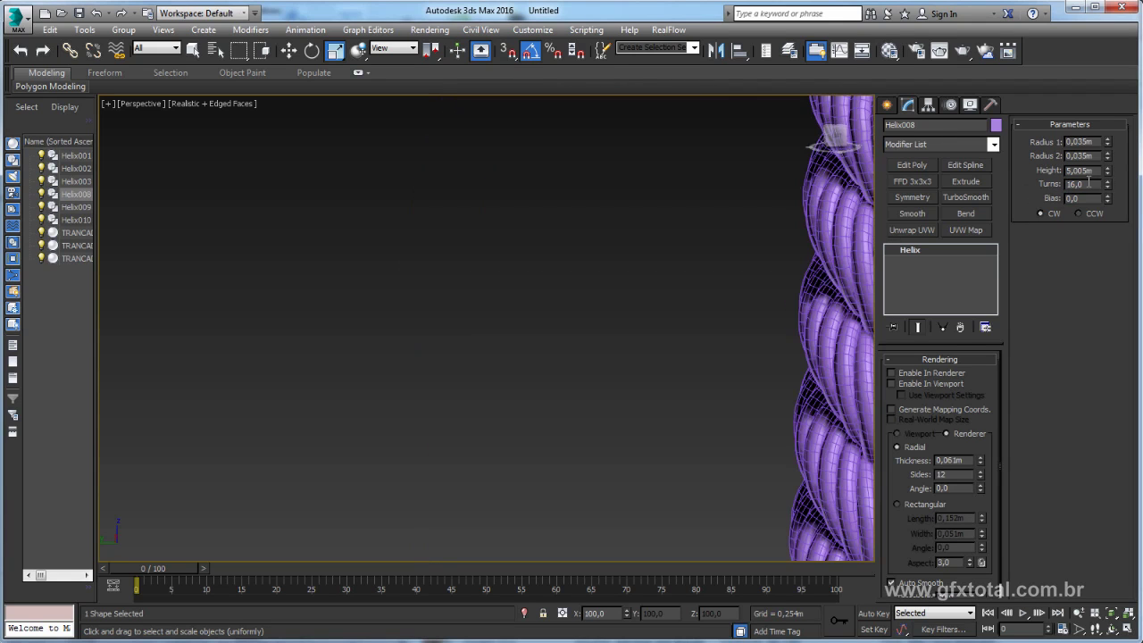
# - Frame the rope and settle Helix008 at 14 turns
pyautogui.press('z')
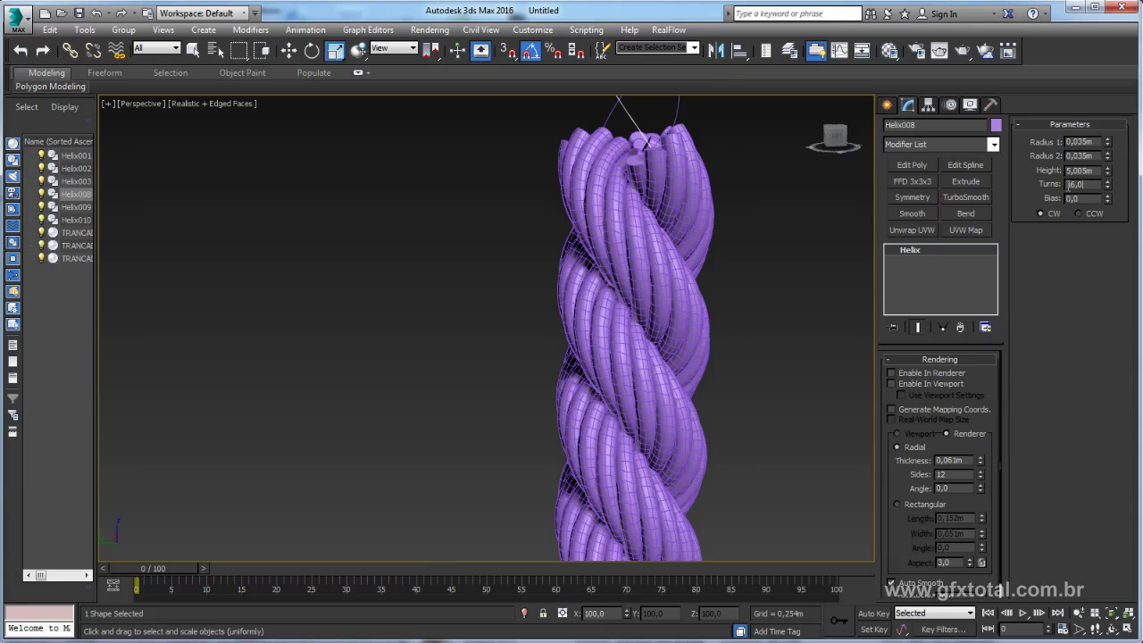
pyautogui.doubleClick(1068, 183)
pyautogui.write('14')
pyautogui.press('Return')
pyautogui.scroll(-5, 641, 226)
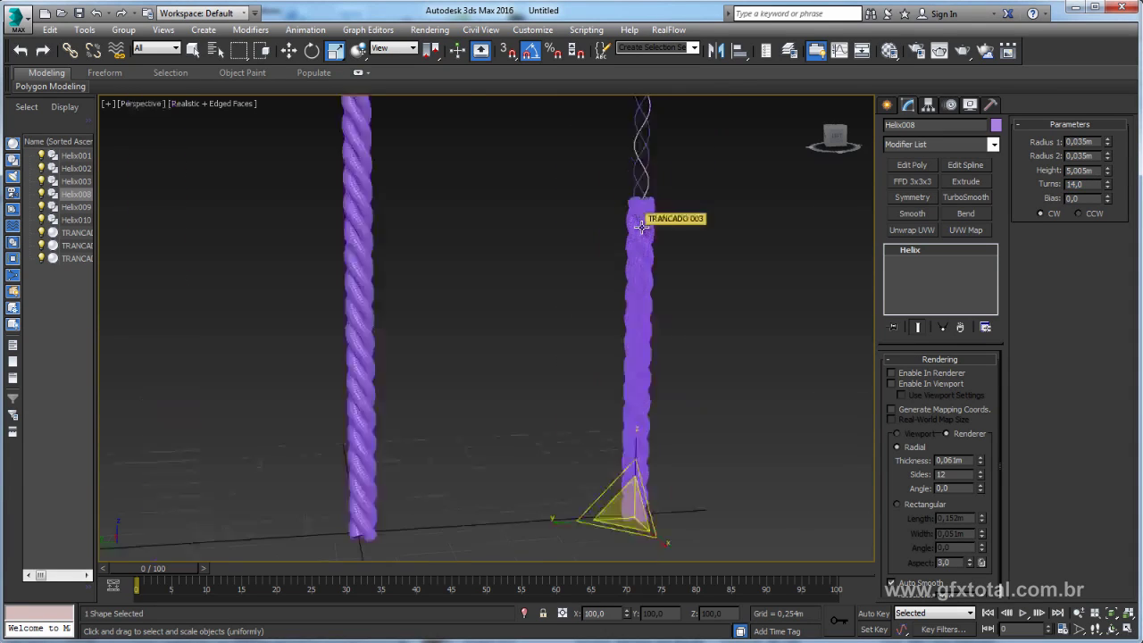
pyautogui.scroll(-5, 660, 277)
pyautogui.scroll(5, 699, 240)
# - Select the right rope's three braided strands for moving
pyautogui.moveTo(627, 270); pyautogui.dragTo(627, 200, button='middle')
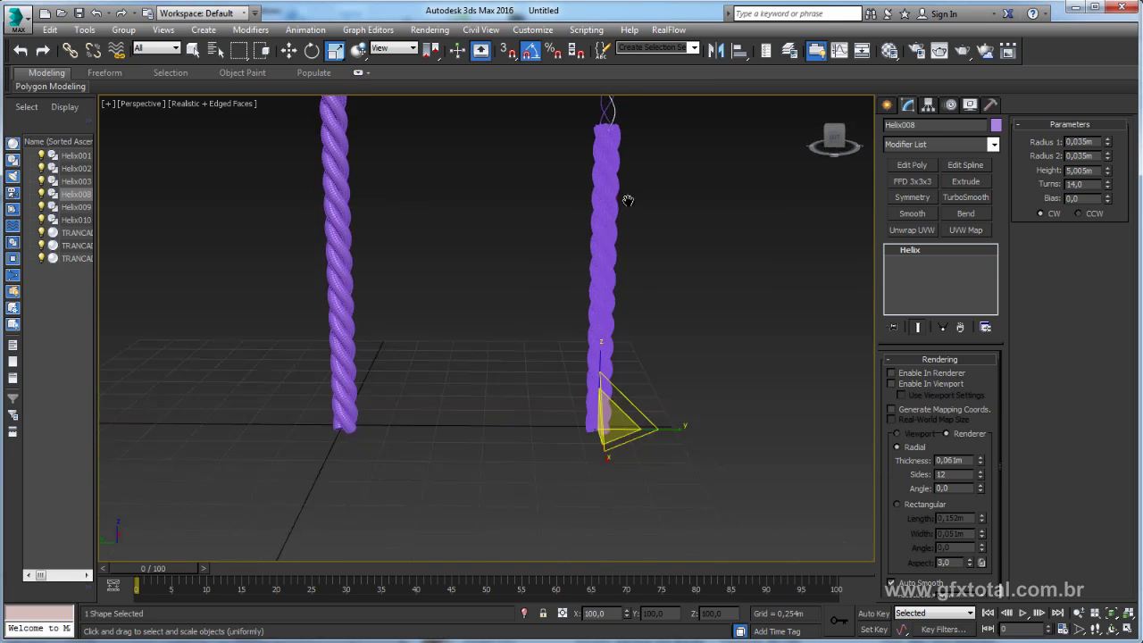
pyautogui.scroll(1, 621, 183)
pyautogui.scroll(4, 604, 158)
pyautogui.click(606, 175)
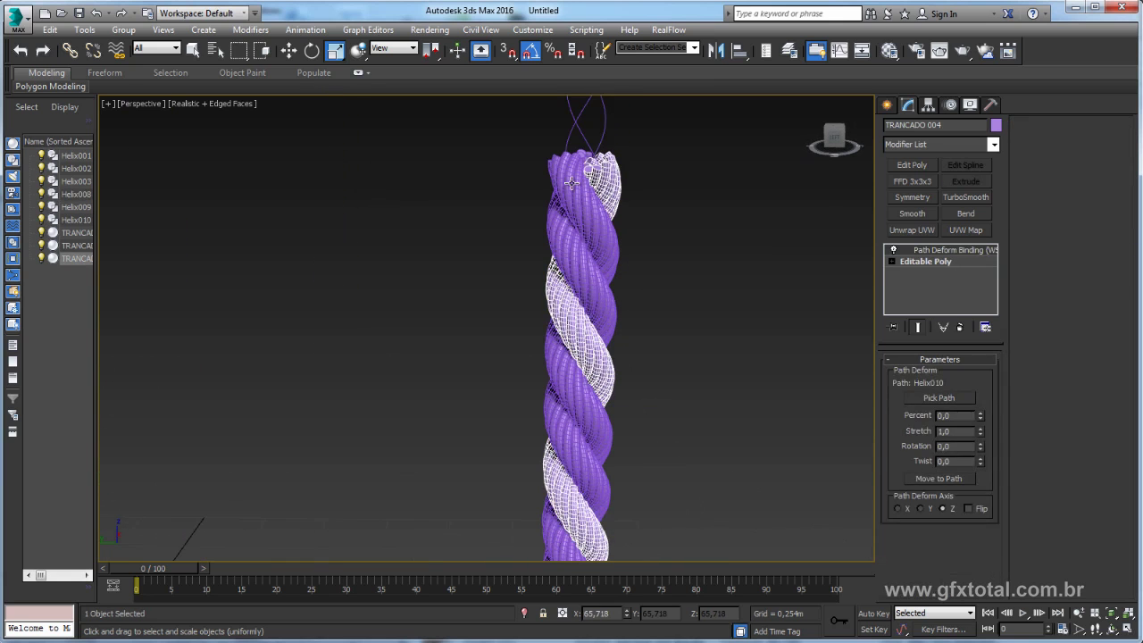
pyautogui.keyDown('ctrl'); pyautogui.click(616, 192); pyautogui.keyUp('ctrl')
pyautogui.keyDown('ctrl'); pyautogui.click(637, 226); pyautogui.keyUp('ctrl')
pyautogui.scroll(-4, 652, 259)
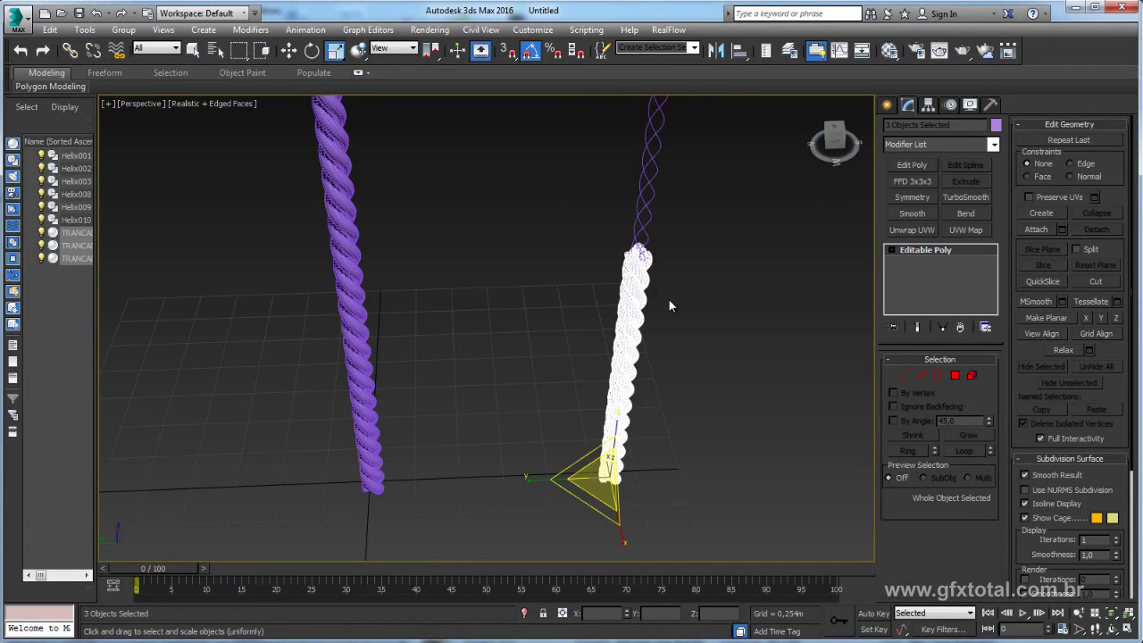
pyautogui.moveTo(667, 298)
pyautogui.keyDown('alt'); pyautogui.mouseDown(button='middle')
pyautogui.moveTo(685, 277)
pyautogui.moveTo(655, 309)
pyautogui.mouseUp(button='middle'); pyautogui.keyUp('alt')
pyautogui.press('w')
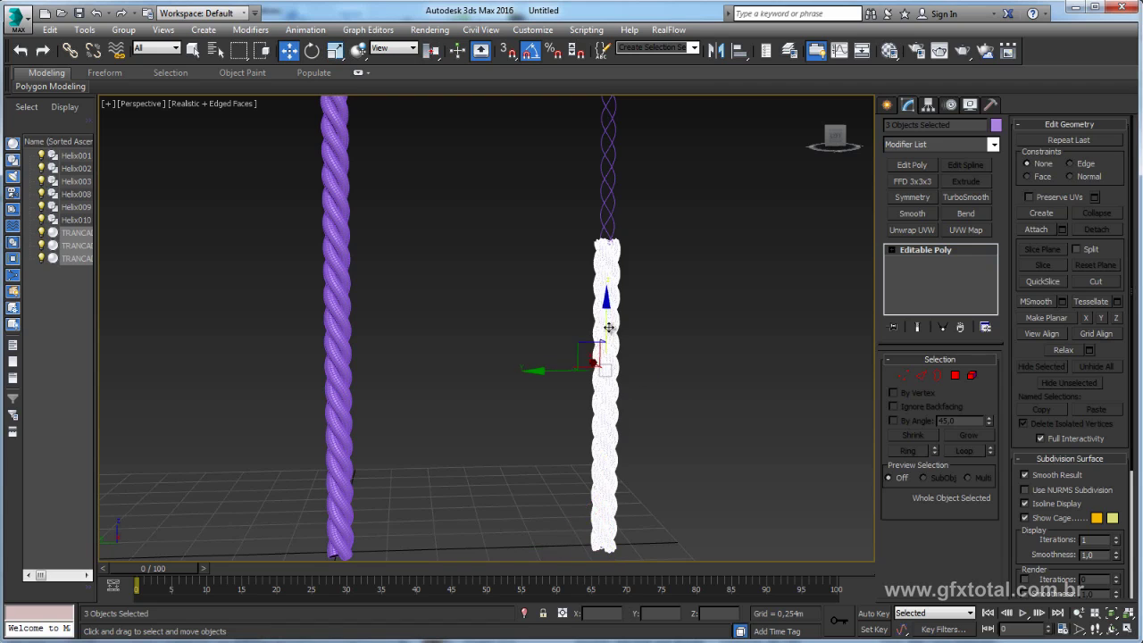
# - Stack an instanced copy of the three strands on top and align it
pyautogui.keyDown('shift'); pyautogui.moveTo(608, 327); pyautogui.dragTo(619, 264); pyautogui.keyUp('shift')
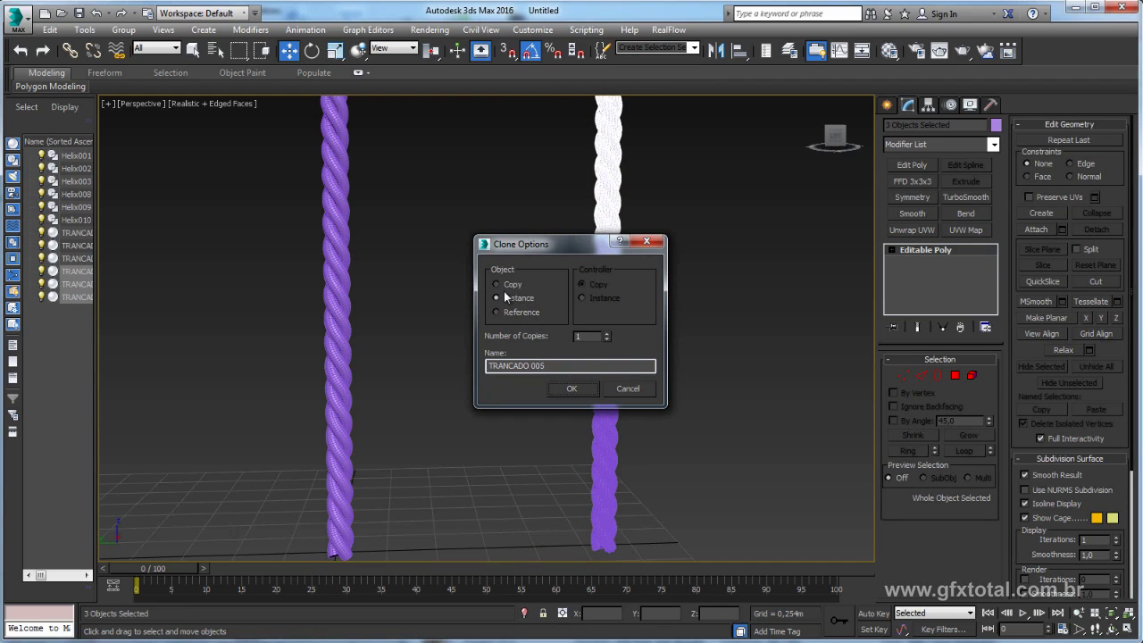
pyautogui.click(571, 388)
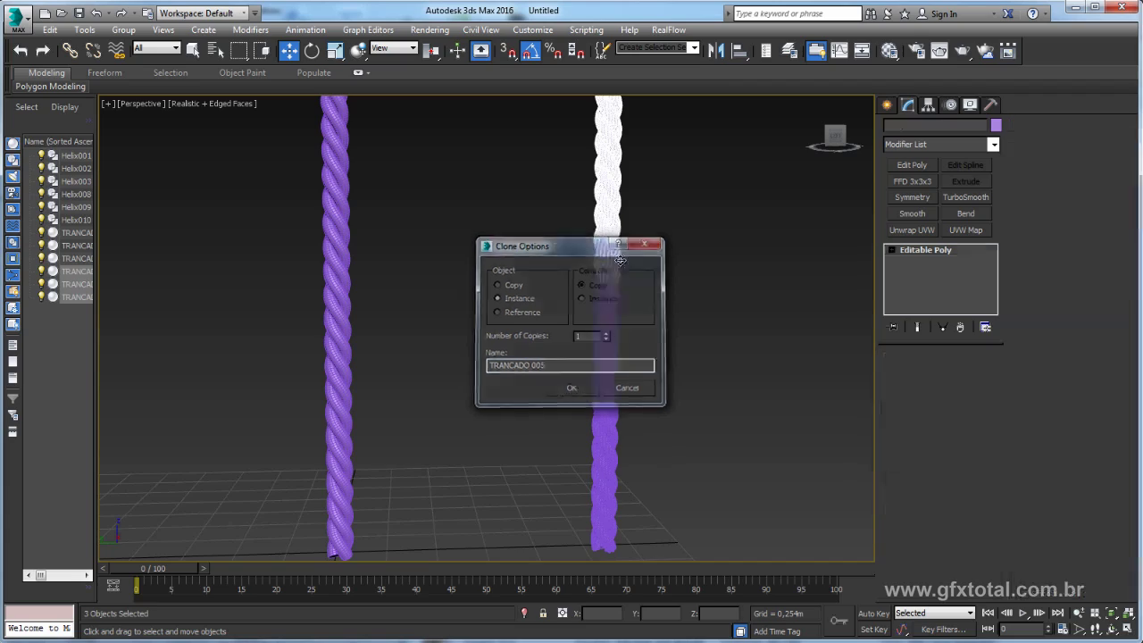
pyautogui.scroll(2, 593, 292)
pyautogui.scroll(3, 594, 291)
pyautogui.scroll(4, 594, 292)
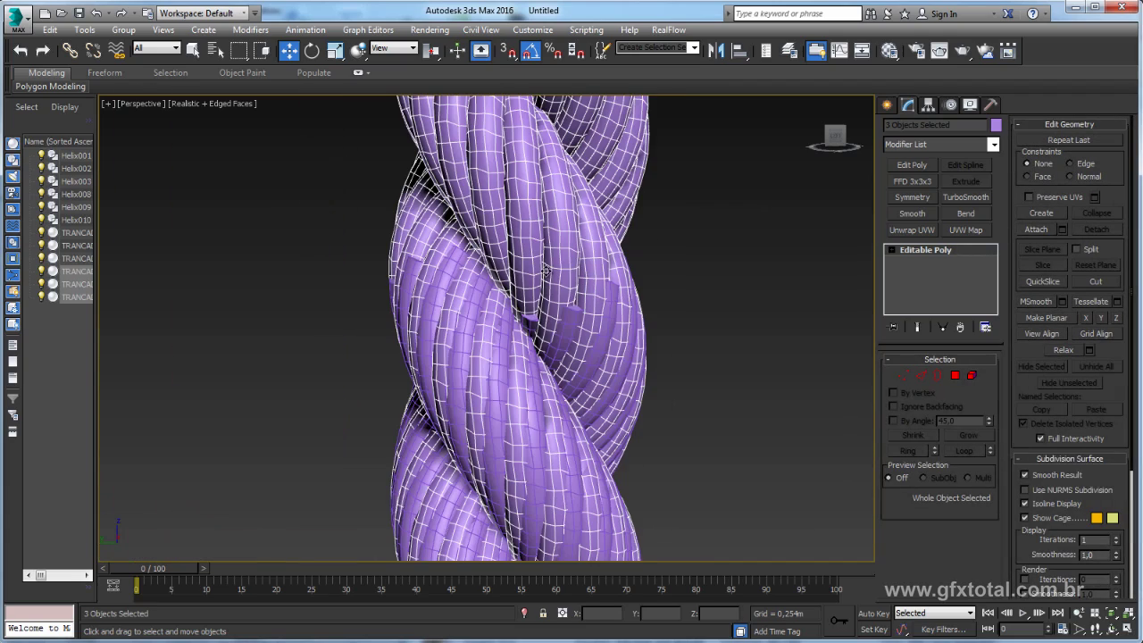
pyautogui.moveTo(546, 270)
pyautogui.mouseDown()
pyautogui.moveTo(546, 183)
pyautogui.moveTo(556, 242)
pyautogui.moveTo(538, 137)
pyautogui.moveTo(541, 282)
pyautogui.moveTo(532, 282)
pyautogui.mouseUp()
pyautogui.scroll(3, 541, 284)
pyautogui.scroll(2, 536, 286)
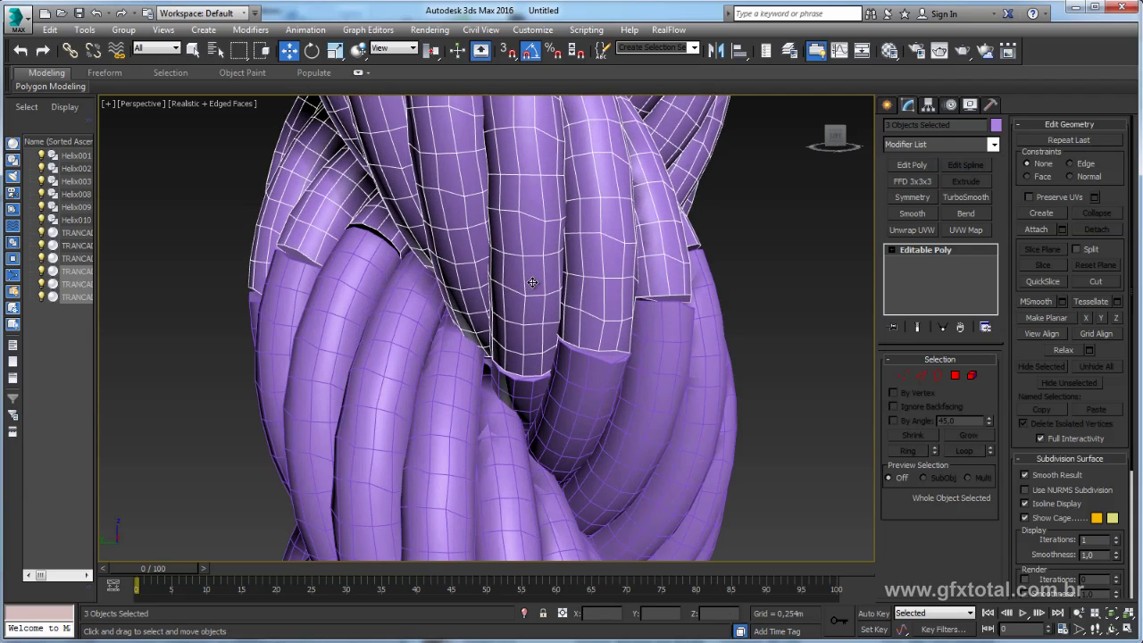
pyautogui.scroll(-6, 532, 282)
pyautogui.scroll(-5, 553, 250)
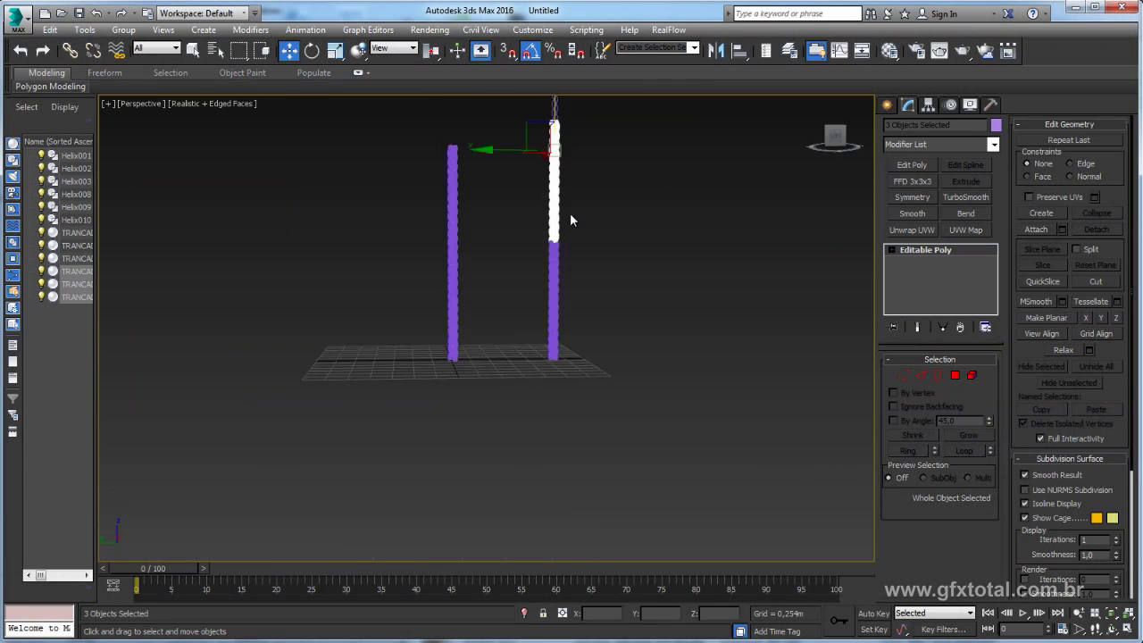
pyautogui.scroll(2, 572, 334)
pyautogui.scroll(2, 558, 357)
pyautogui.scroll(2, 550, 297)
pyautogui.scroll(2, 571, 268)
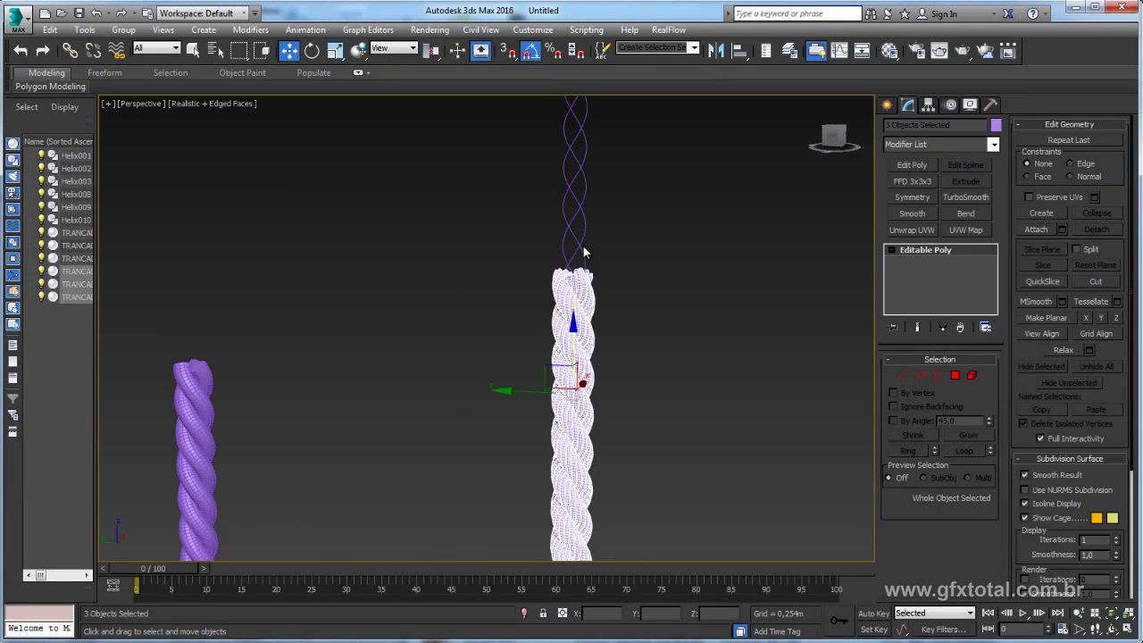
pyautogui.scroll(-4, 611, 215)
pyautogui.scroll(1, 560, 363)
# - Add a second instanced copy above and slide it down onto the rope
pyautogui.moveTo(548, 372)
pyautogui.mouseDown()
pyautogui.moveTo(548, 127)
pyautogui.moveTo(551, 154)
pyautogui.mouseUp()
pyautogui.click(571, 388)
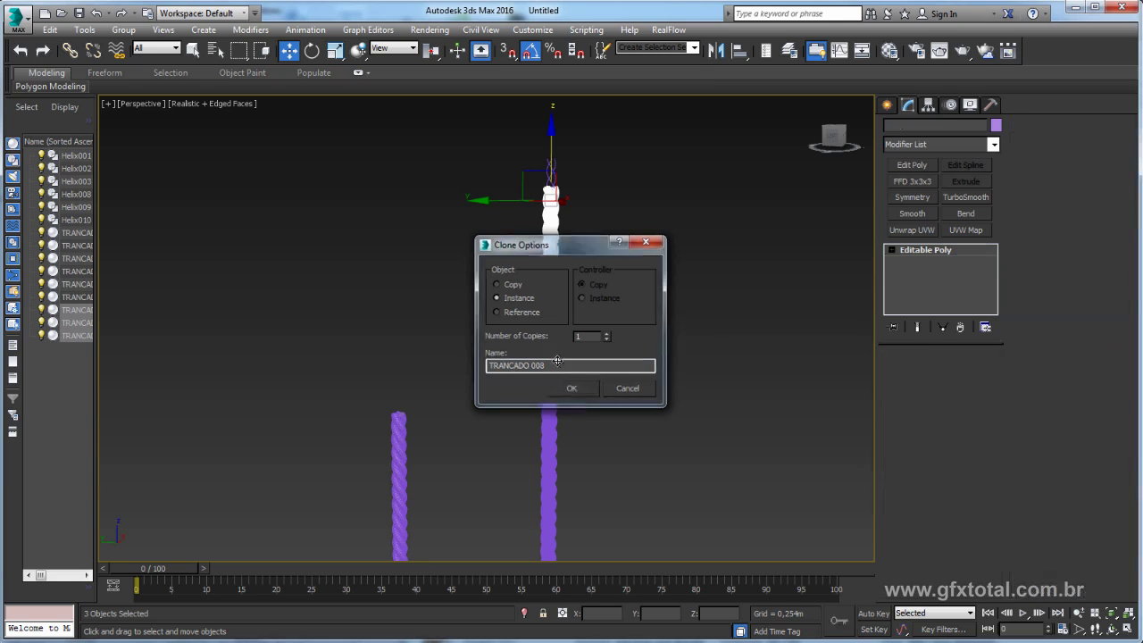
pyautogui.scroll(3, 571, 388)
pyautogui.scroll(2, 571, 389)
pyautogui.moveTo(602, 382); pyautogui.dragTo(628, 466)
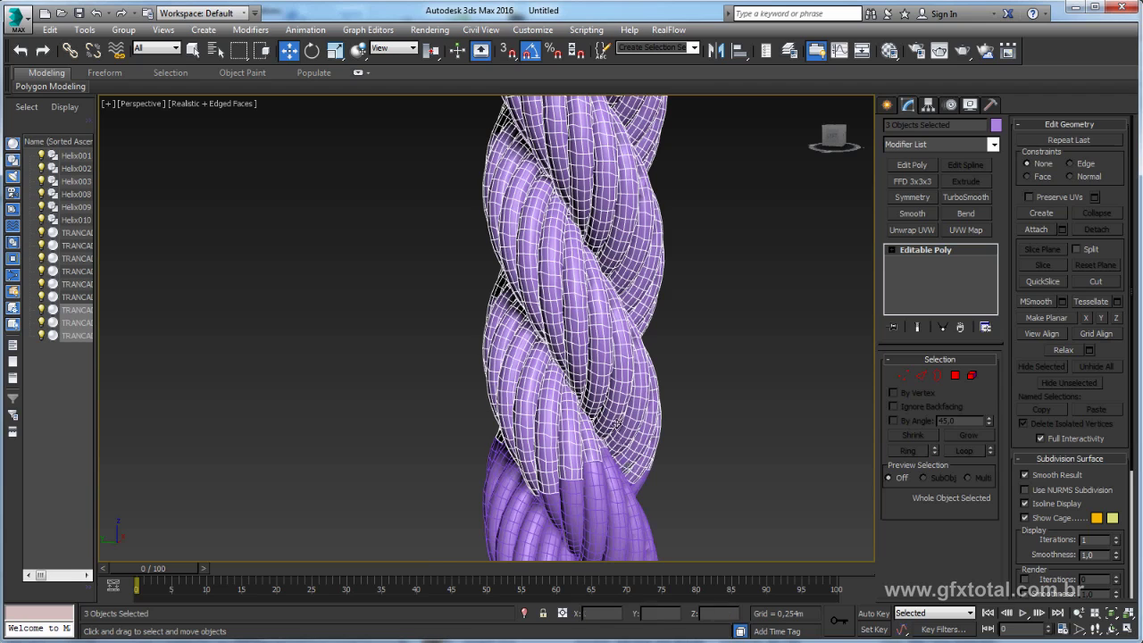
pyautogui.scroll(-8, 622, 419)
pyautogui.scroll(-3, 648, 211)
pyautogui.scroll(-3, 637, 179)
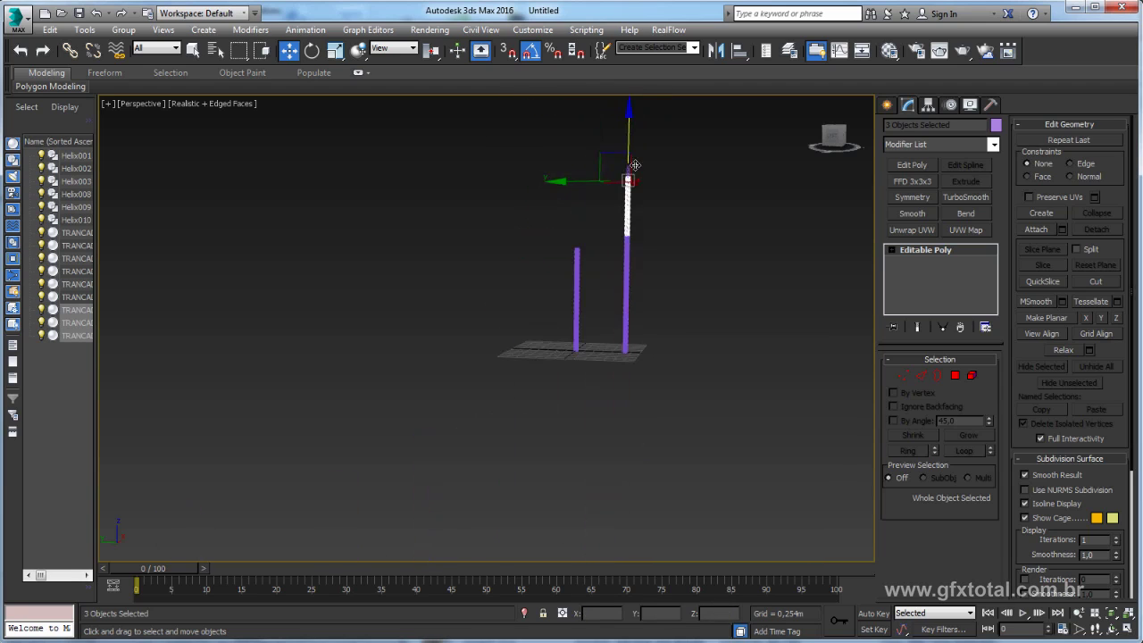
pyautogui.moveTo(634, 179); pyautogui.dragTo(623, 230, button='middle')
pyautogui.scroll(3, 623, 232)
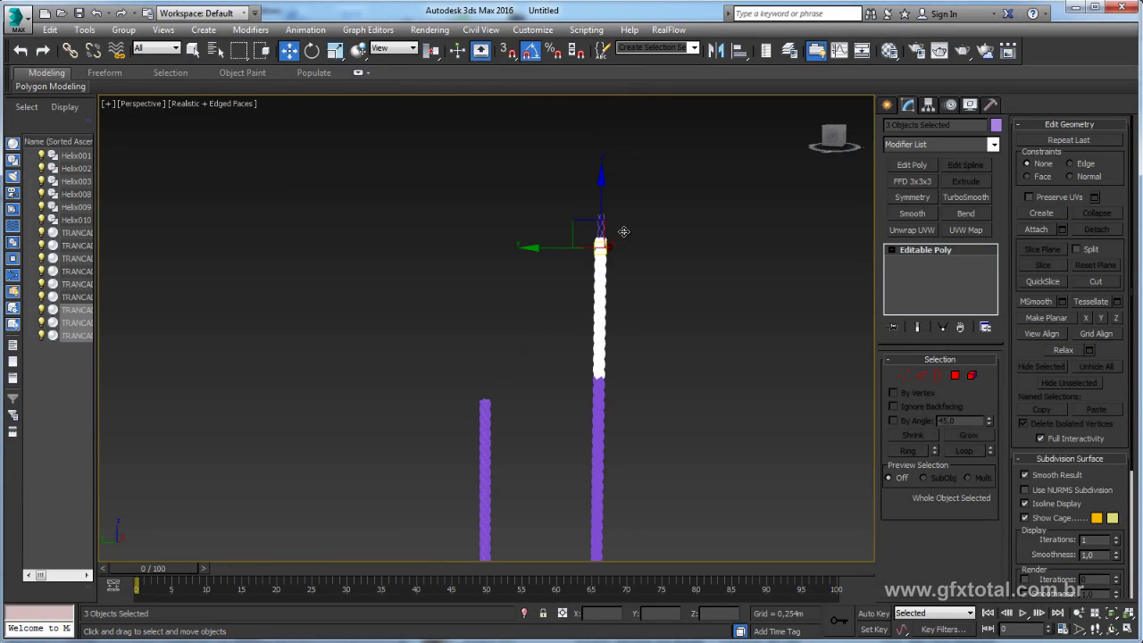
pyautogui.click(614, 230)
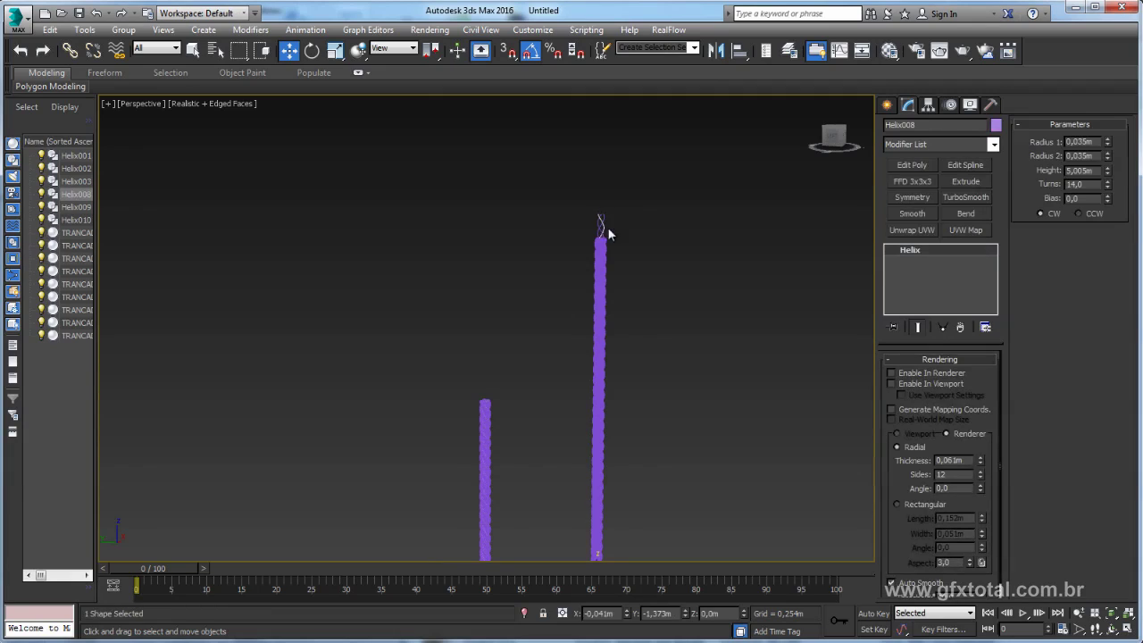
# - Raise Helix008 to 7,508m height and give it 20 turns
pyautogui.moveTo(607, 226)
pyautogui.mouseDown(button='middle')
pyautogui.moveTo(663, 255)
pyautogui.moveTo(679, 309)
pyautogui.mouseUp(button='middle')
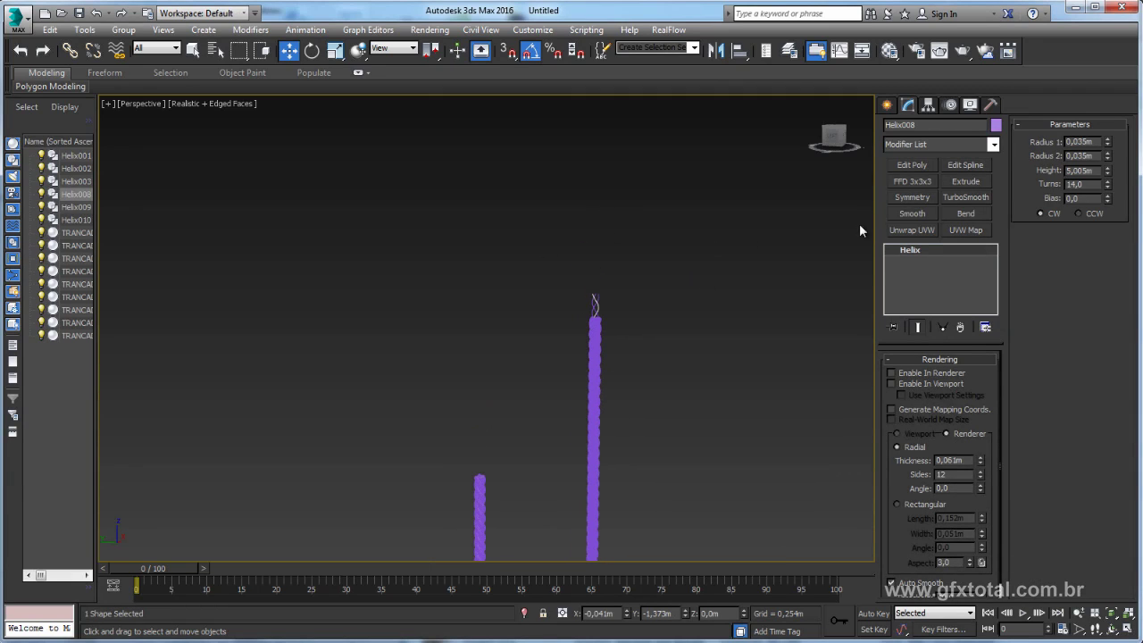
pyautogui.moveTo(1107, 172); pyautogui.dragTo(1111, 139)
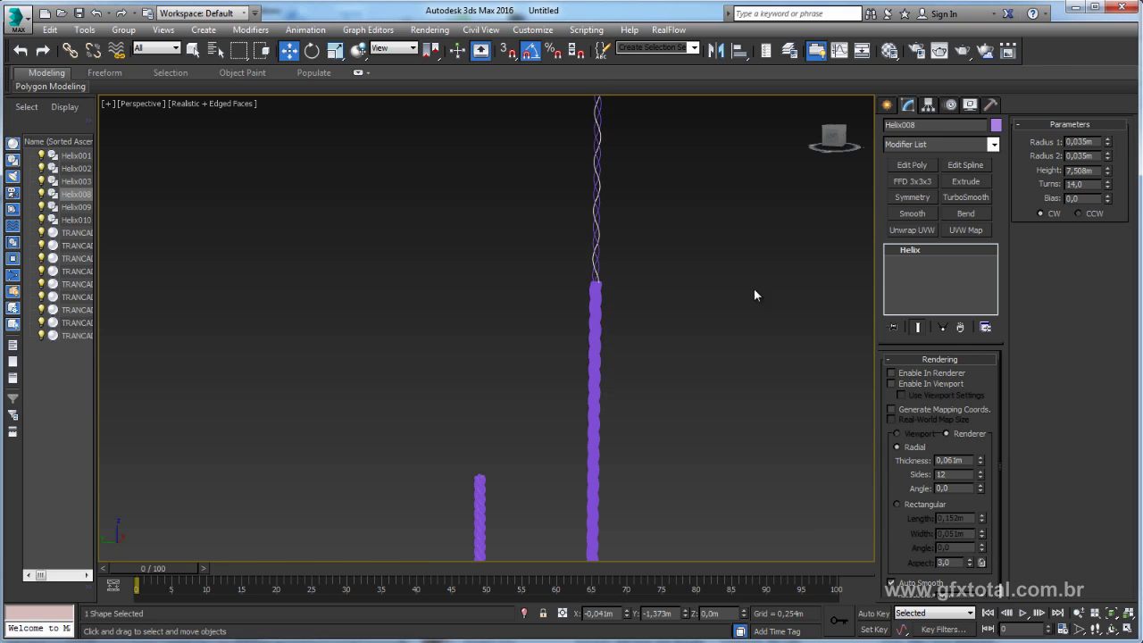
pyautogui.scroll(2, 696, 304)
pyautogui.scroll(1, 581, 308)
pyautogui.scroll(4, 531, 305)
pyautogui.scroll(-1, 607, 303)
pyautogui.write('20')
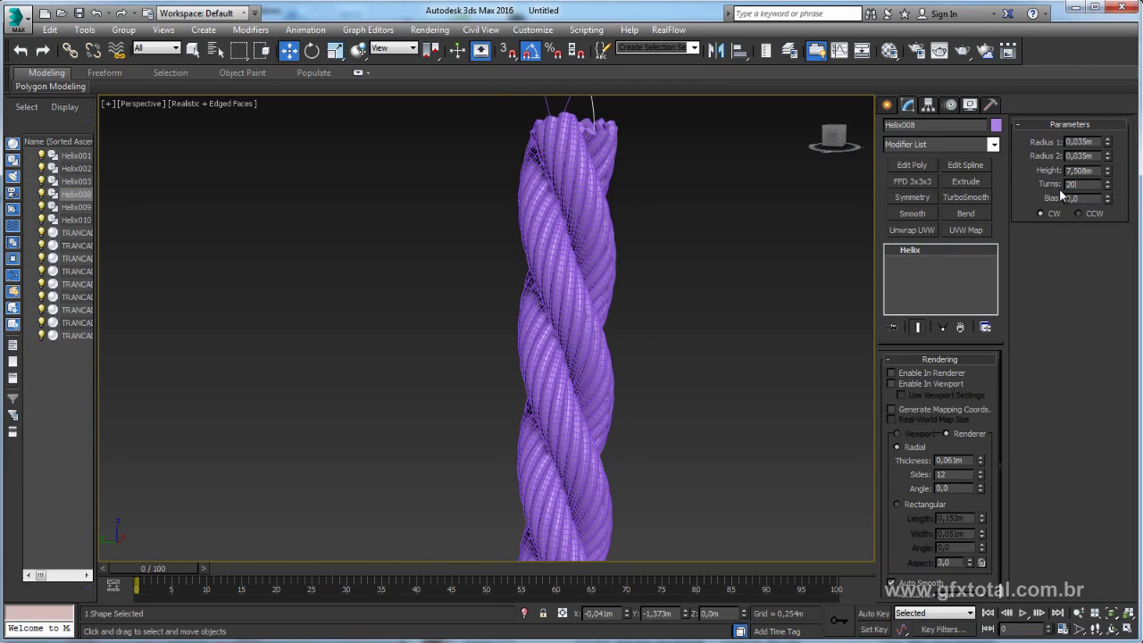
pyautogui.press('Return')
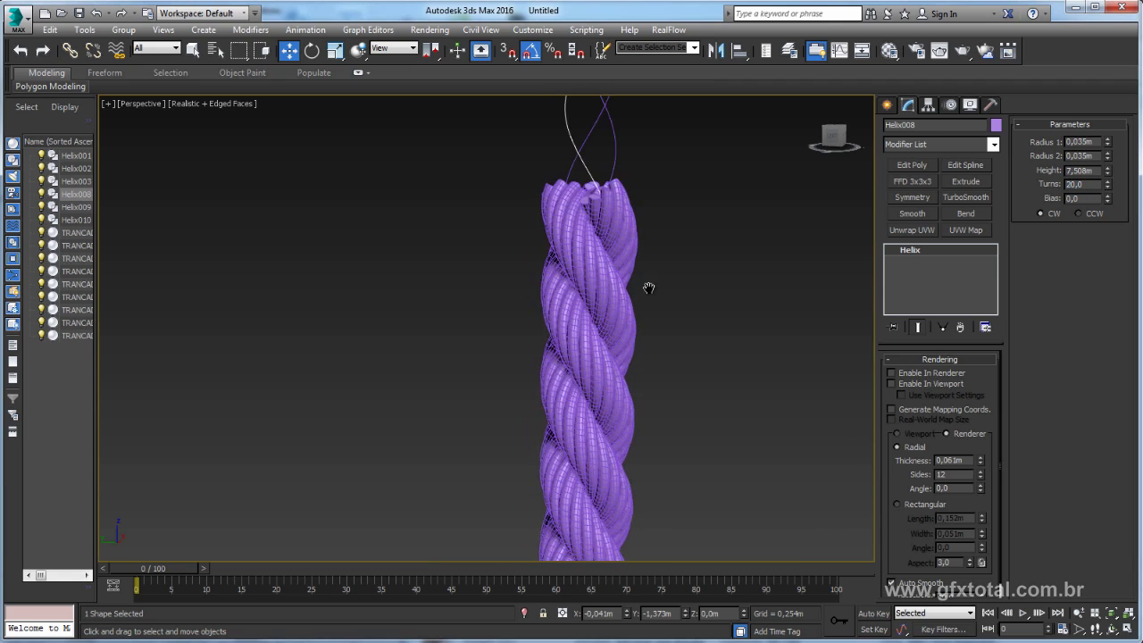
pyautogui.click(611, 220)
# - Select three rope strands and drag out an instanced copy of them upward
pyautogui.keyDown('ctrl'); pyautogui.click(592, 182); pyautogui.keyUp('ctrl')
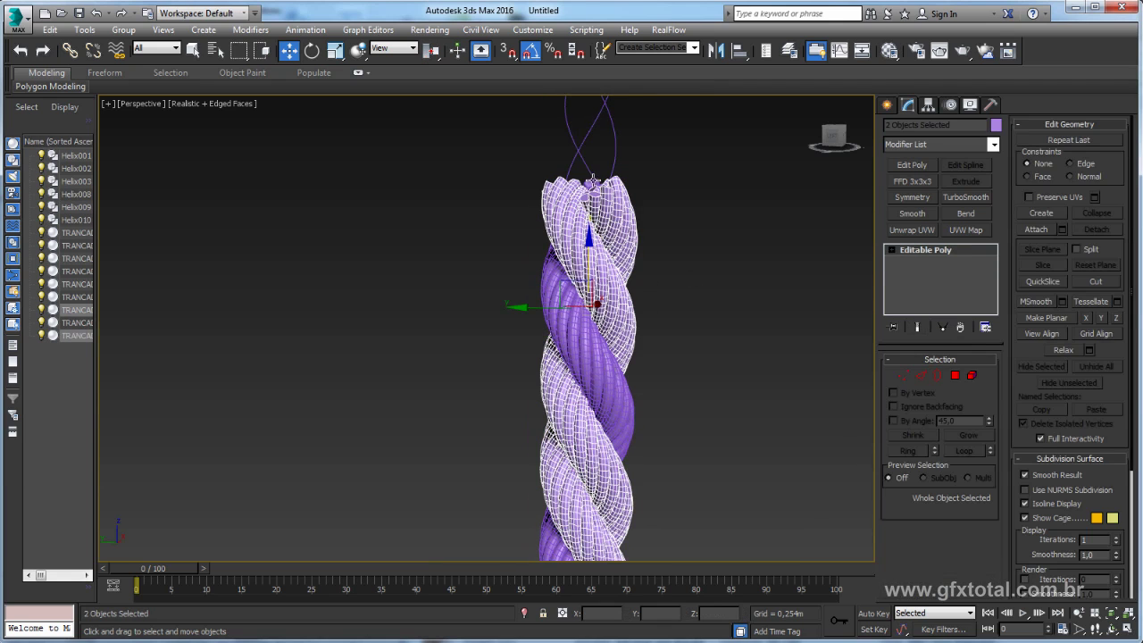
pyautogui.scroll(-3, 585, 206)
pyautogui.scroll(-2, 581, 232)
pyautogui.scroll(-1, 576, 254)
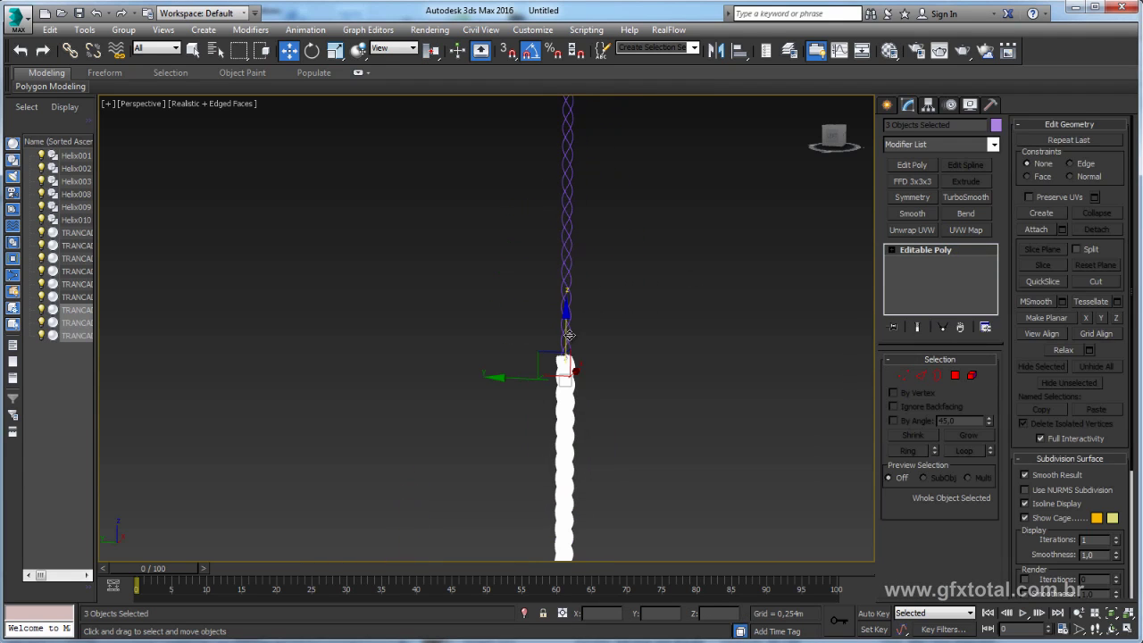
pyautogui.keyDown('ctrl'); pyautogui.click(574, 265); pyautogui.keyUp('ctrl')
pyautogui.moveTo(574, 265); pyautogui.dragTo(560, 67)
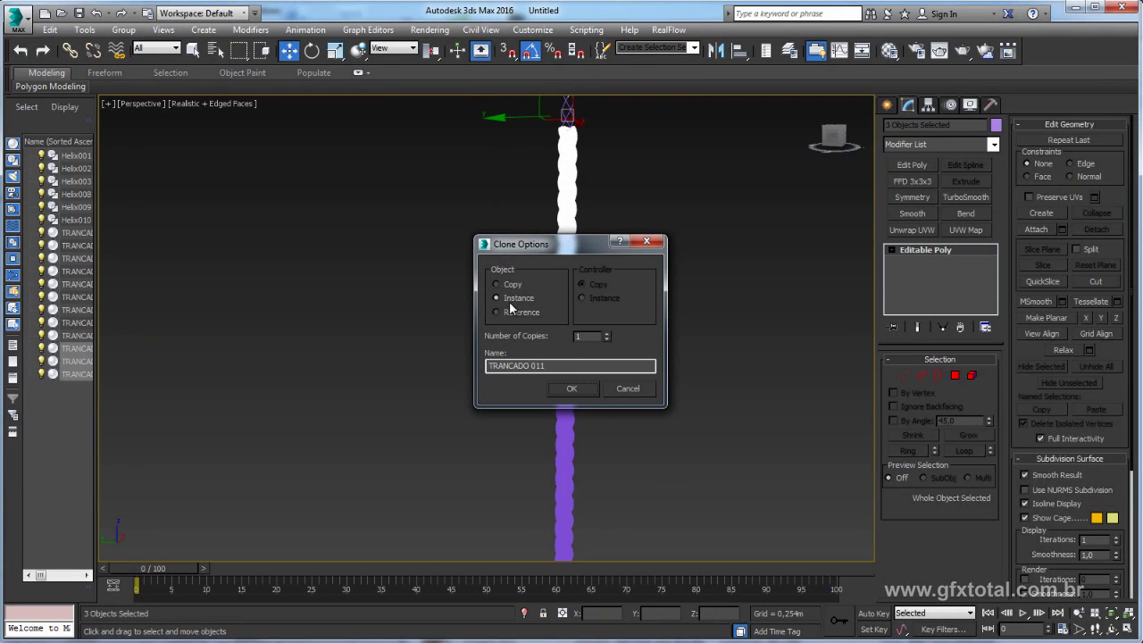
pyautogui.click(575, 389)
# - Slide the instanced copy down onto the lower rope, nudging it to align the twist
pyautogui.scroll(3, 616, 197)
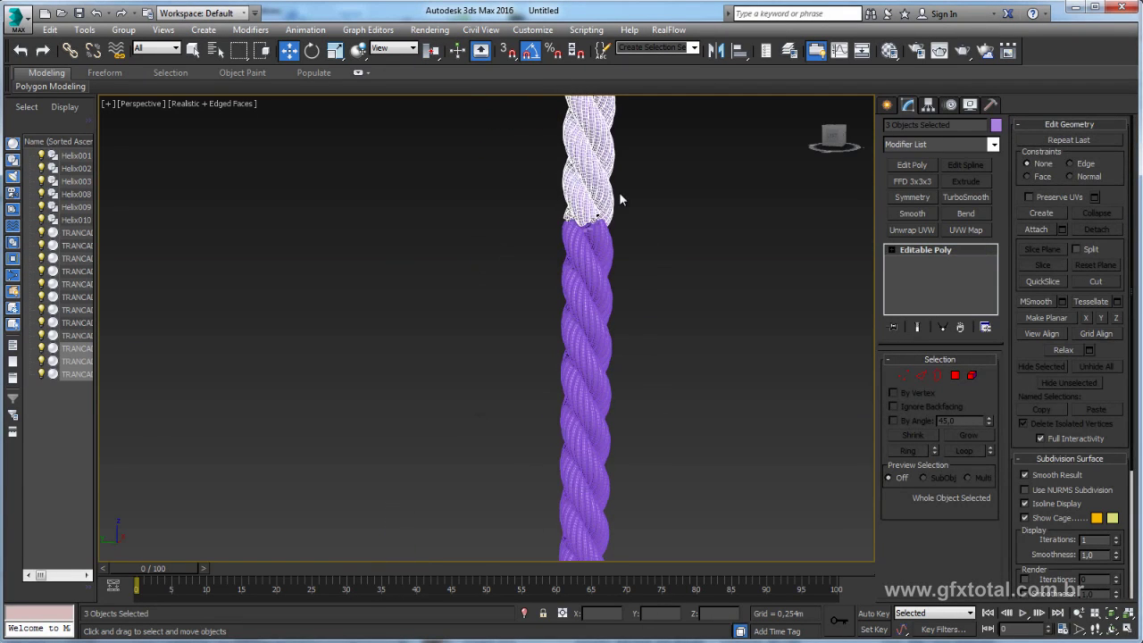
pyautogui.scroll(3, 550, 226)
pyautogui.moveTo(466, 283); pyautogui.dragTo(482, 321)
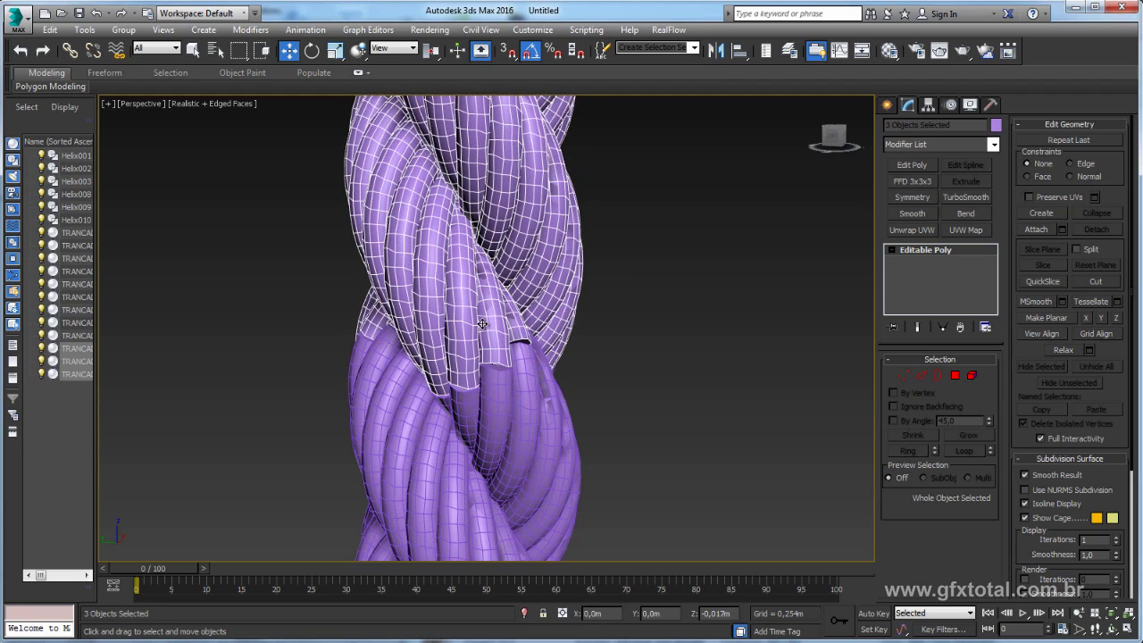
pyautogui.moveTo(482, 322); pyautogui.dragTo(487, 295)
pyautogui.scroll(-6, 525, 409)
pyautogui.scroll(3, 471, 303)
# - Select TRANCADO 010 and several neighbouring strands to inspect them up close
pyautogui.click(456, 270)
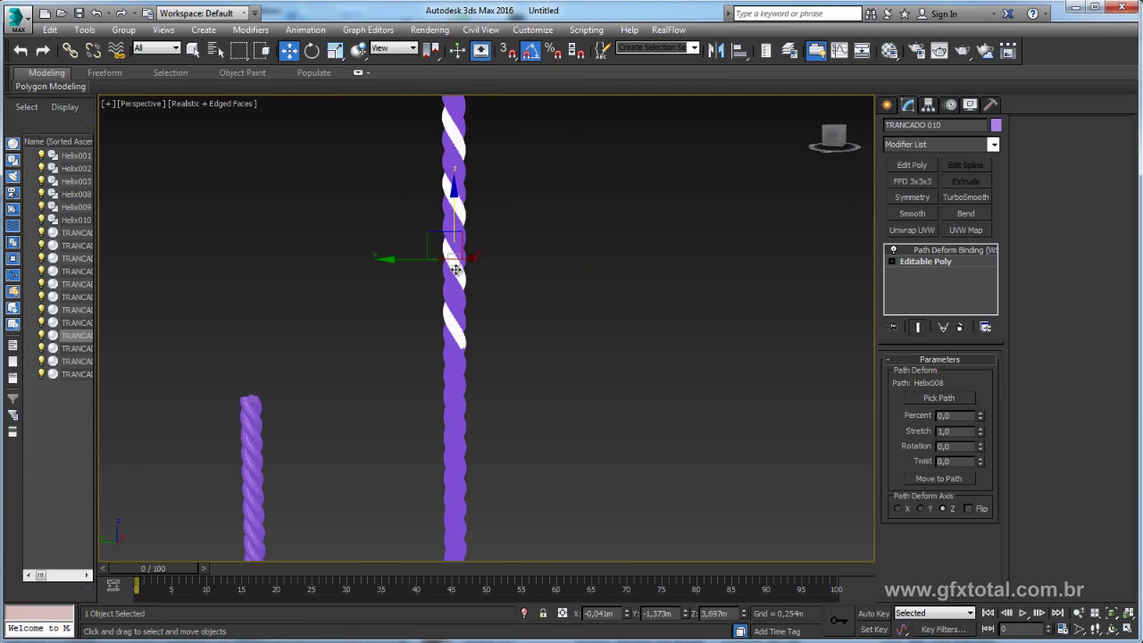
pyautogui.scroll(5, 456, 271)
pyautogui.keyDown('ctrl'); pyautogui.click(455, 333); pyautogui.keyUp('ctrl')
pyautogui.keyDown('ctrl'); pyautogui.click(471, 396); pyautogui.keyUp('ctrl')
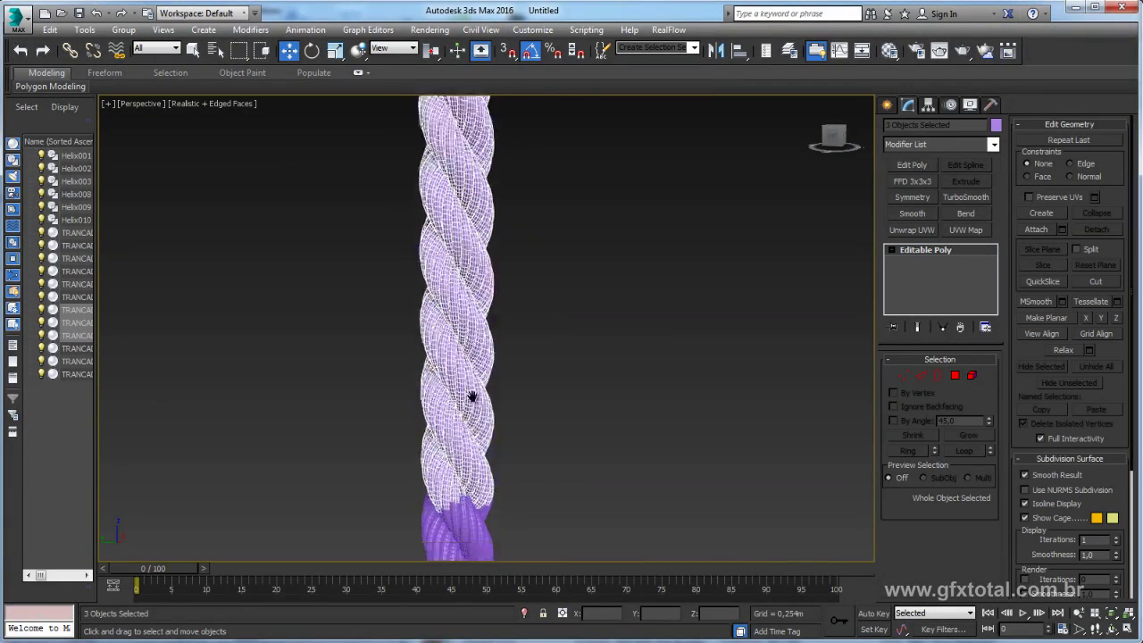
pyautogui.scroll(2, 513, 270)
pyautogui.scroll(2, 514, 242)
pyautogui.scroll(2, 513, 242)
pyautogui.scroll(2, 509, 275)
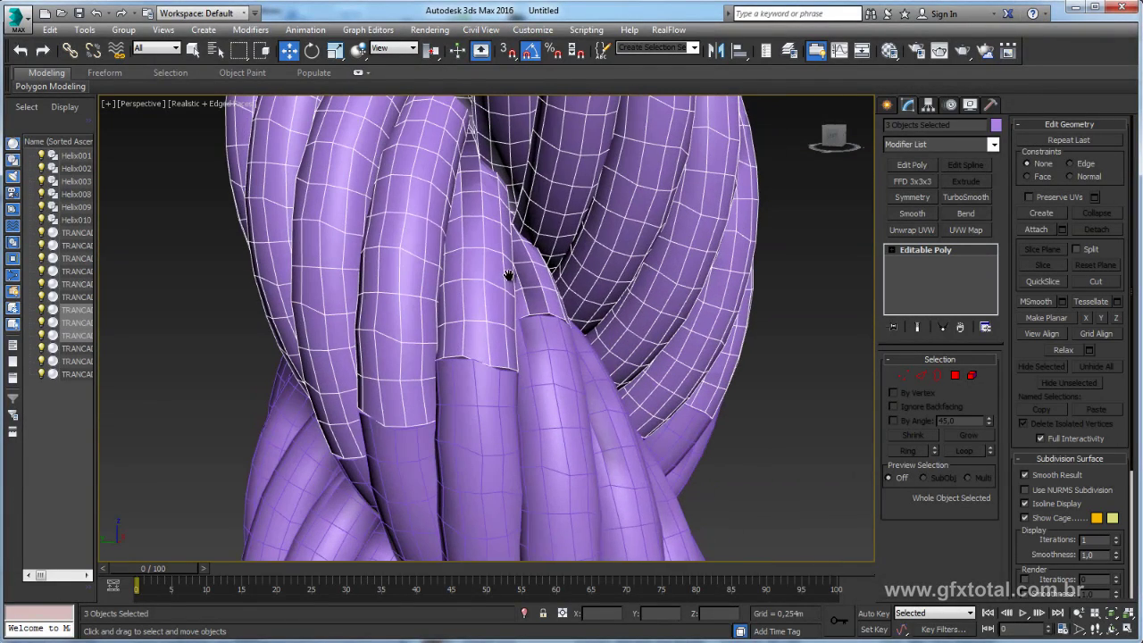
pyautogui.scroll(-2, 538, 310)
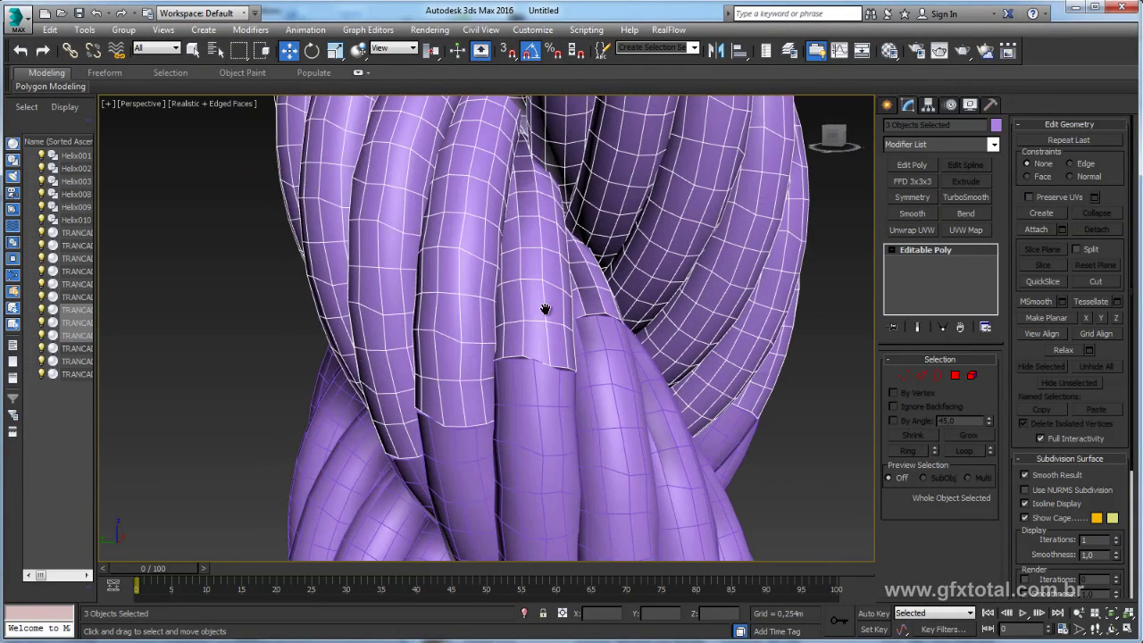
pyautogui.scroll(-2, 539, 308)
pyautogui.scroll(-5, 533, 304)
pyautogui.scroll(-3, 533, 303)
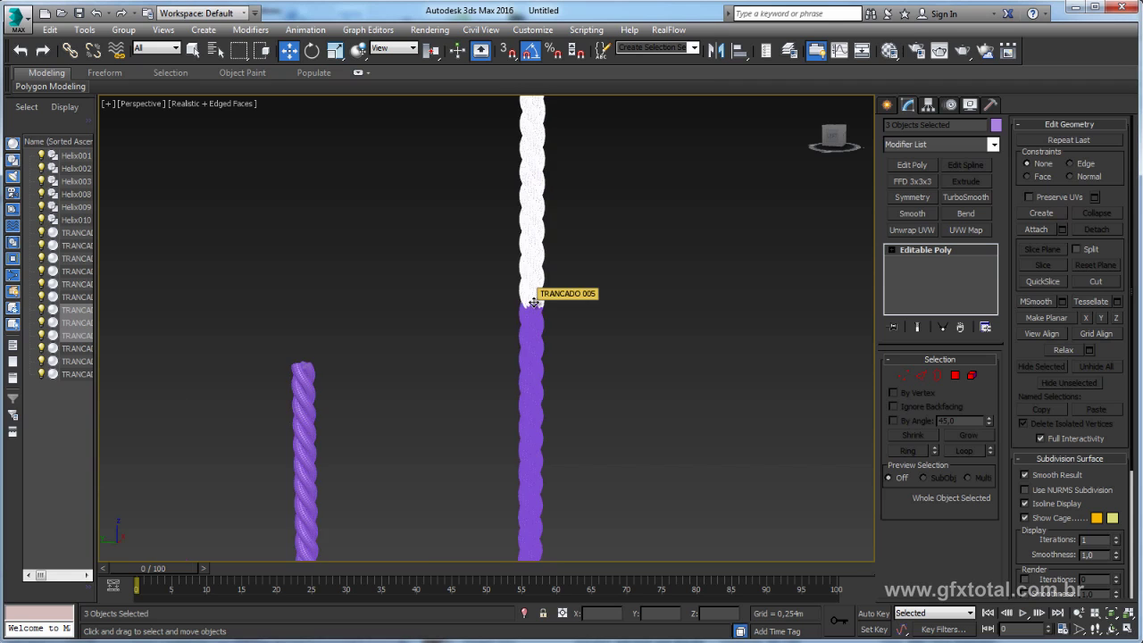
pyautogui.scroll(-3, 533, 304)
pyautogui.scroll(-3, 533, 303)
# - Orbit along the rope, then window-select every strand of the tall right-hand rope
pyautogui.moveTo(533, 304)
pyautogui.keyDown('alt'); pyautogui.mouseDown(button='middle')
pyautogui.moveTo(548, 402)
pyautogui.moveTo(571, 312)
pyautogui.moveTo(533, 231)
pyautogui.mouseUp(button='middle'); pyautogui.keyUp('alt')
pyautogui.moveTo(585, 284)
pyautogui.mouseDown(button='middle')
pyautogui.moveTo(607, 275)
pyautogui.moveTo(516, 279)
pyautogui.mouseUp(button='middle')
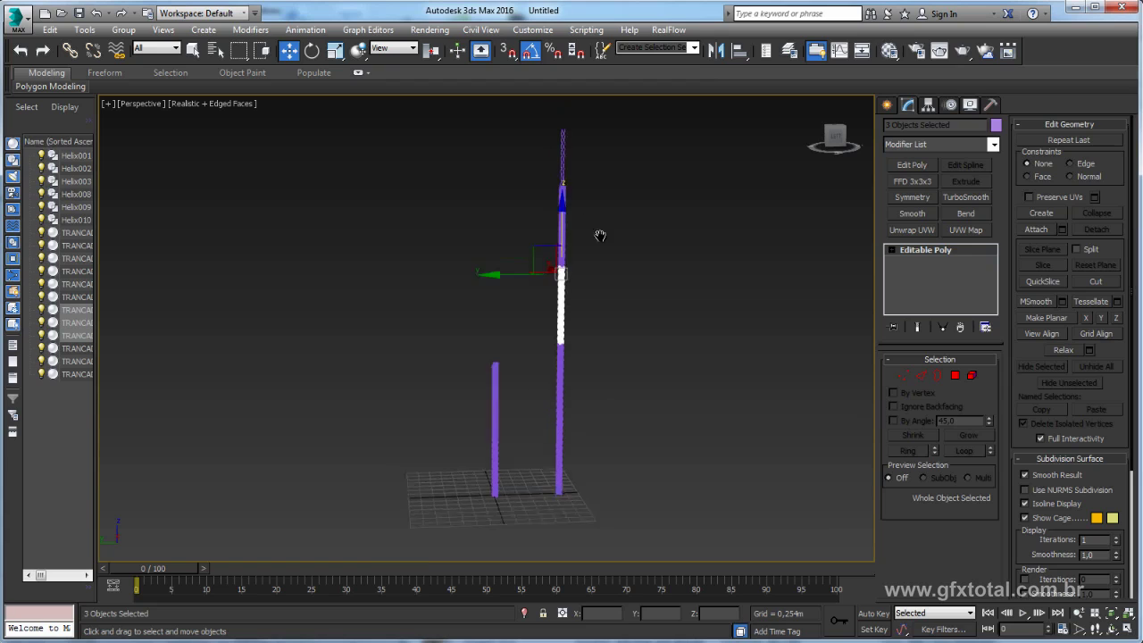
pyautogui.scroll(2, 566, 261)
pyautogui.scroll(2, 536, 262)
pyautogui.scroll(-4, 539, 265)
pyautogui.scroll(2, 538, 265)
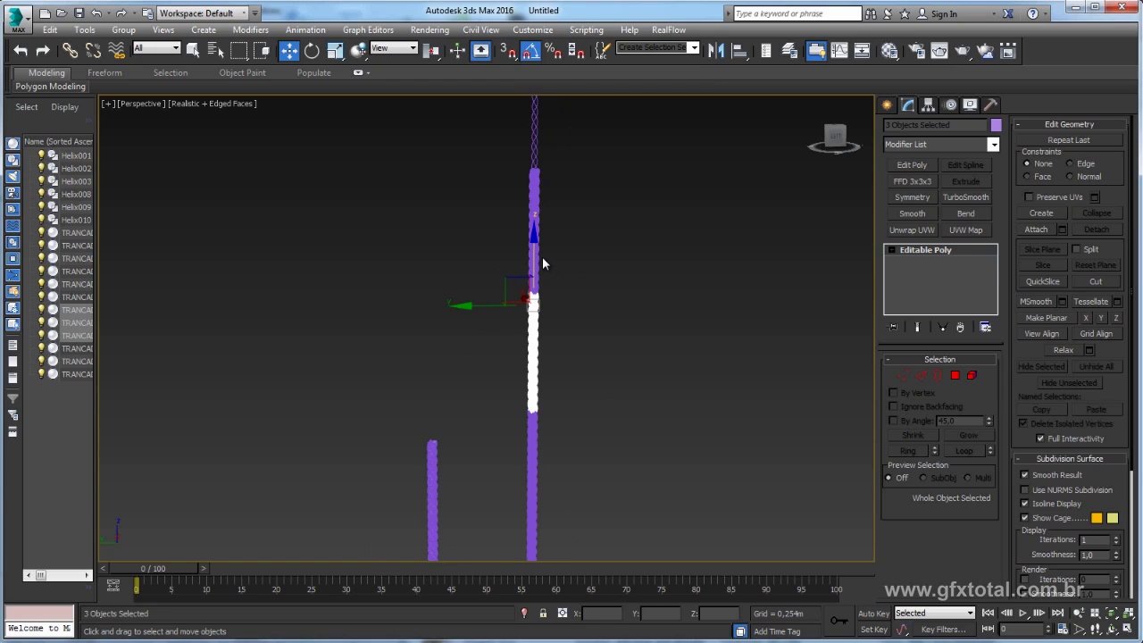
pyautogui.scroll(3, 540, 259)
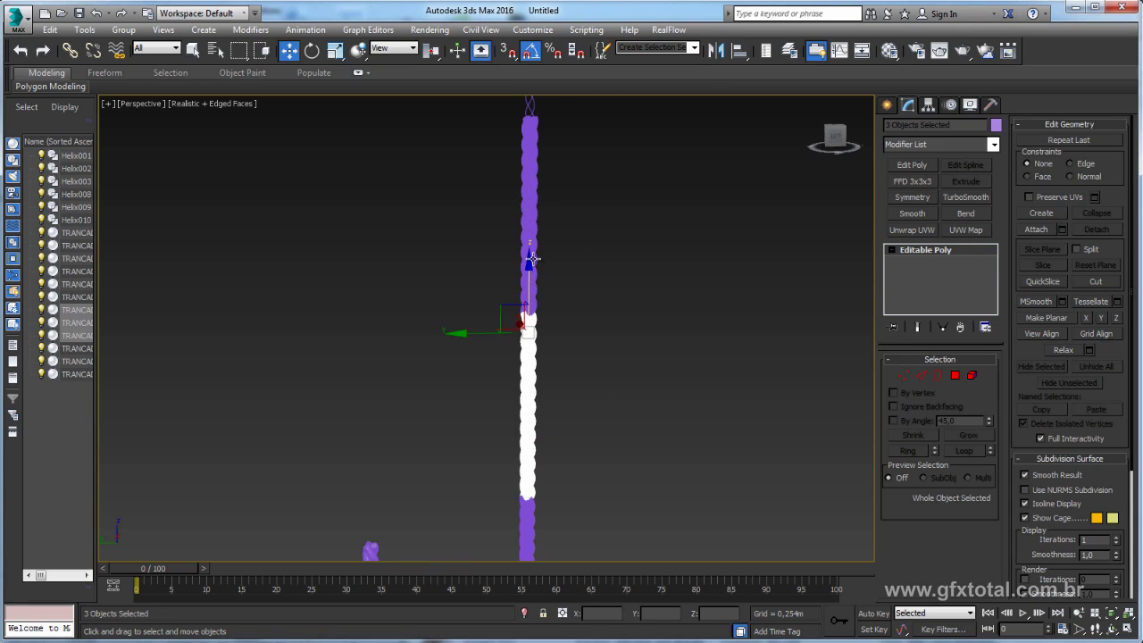
pyautogui.moveTo(608, 282); pyautogui.dragTo(617, 243, button='middle')
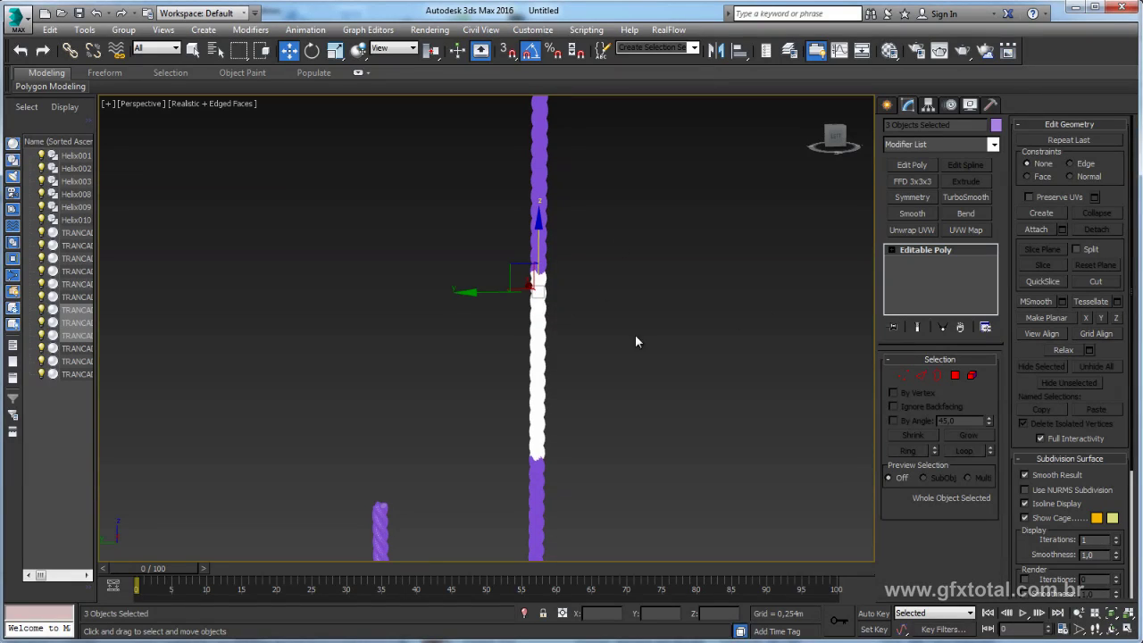
pyautogui.click(534, 314)
pyautogui.scroll(-2, 579, 291)
pyautogui.scroll(-1, 614, 315)
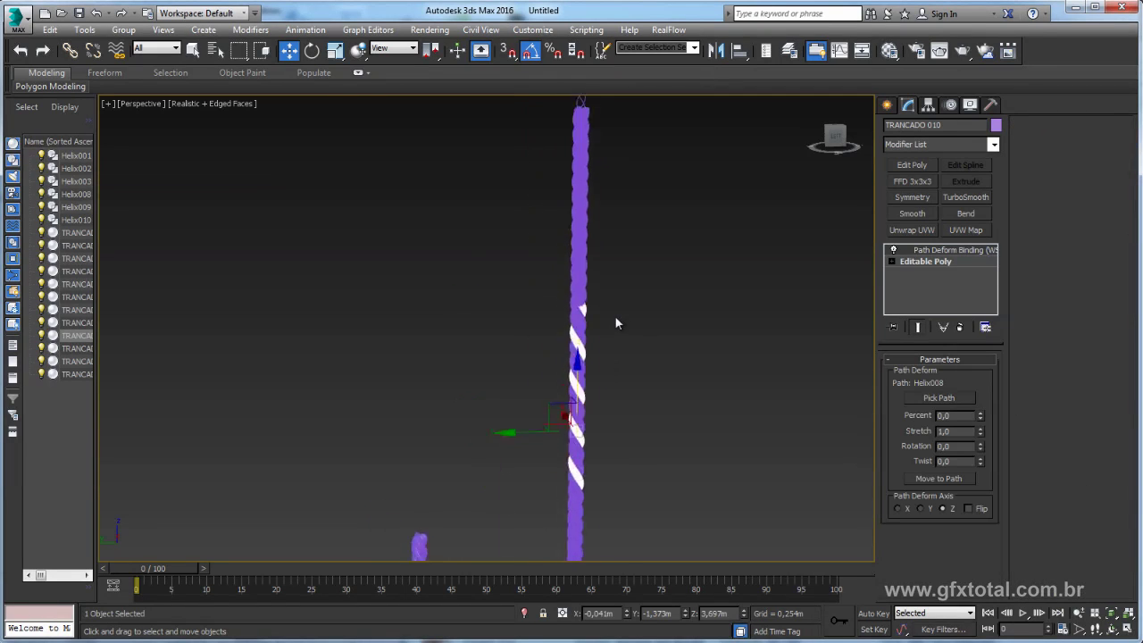
pyautogui.scroll(-2, 639, 287)
pyautogui.moveTo(567, 494); pyautogui.dragTo(586, 442)
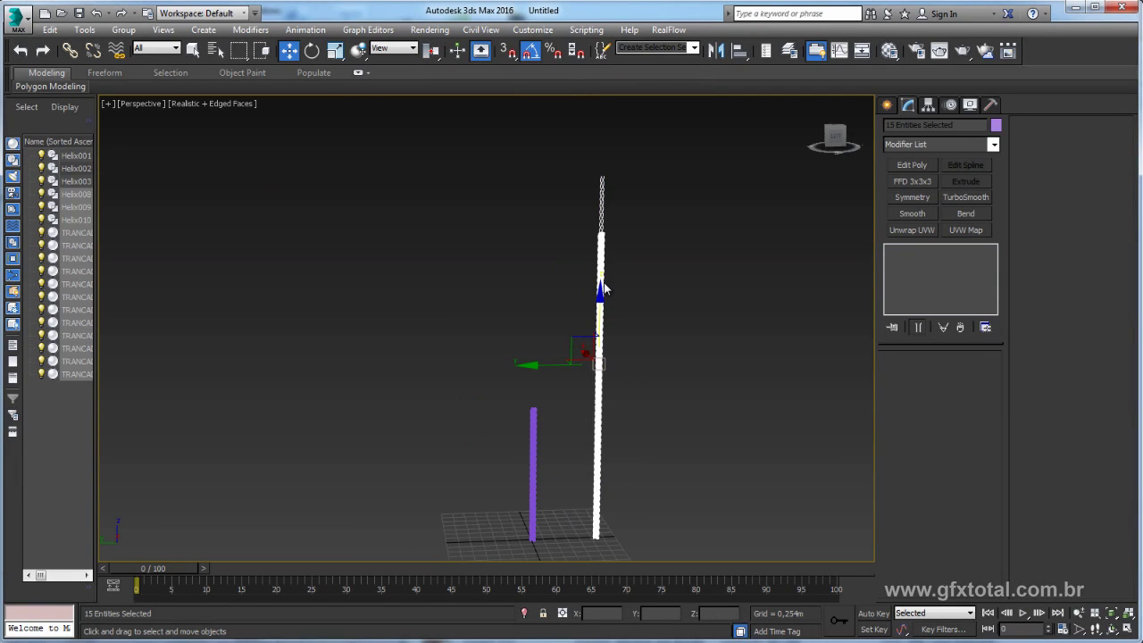
# - Convert the twelve selected strand objects to Editable Poly
pyautogui.moveTo(583, 206); pyautogui.dragTo(620, 255)
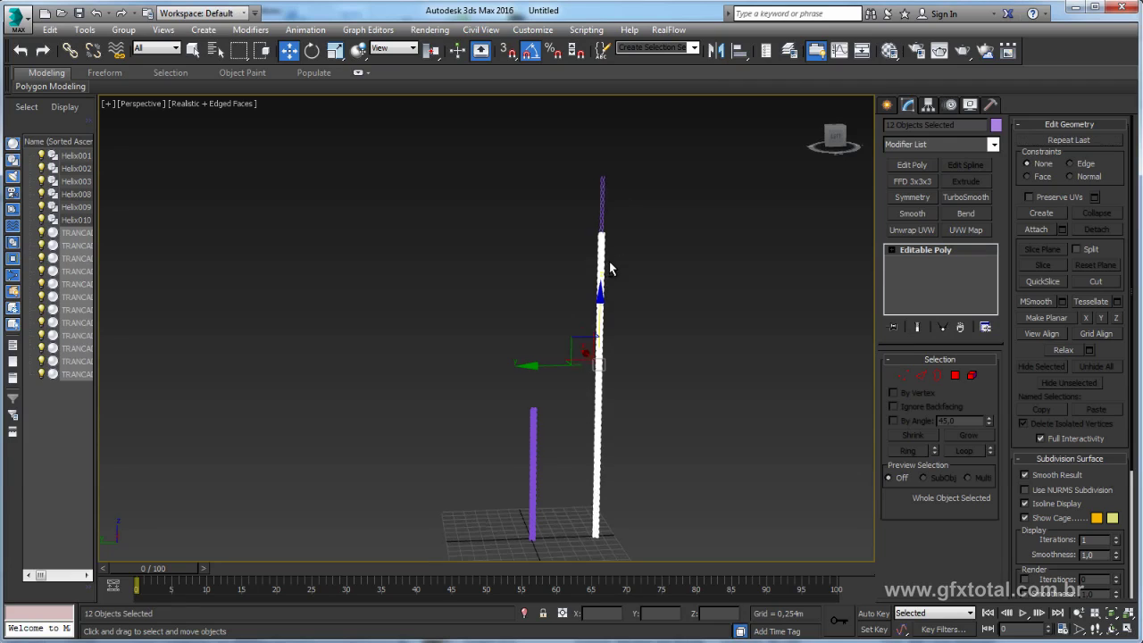
pyautogui.keyDown('alt'); pyautogui.moveTo(620, 255); pyautogui.dragTo(608, 270, button='middle'); pyautogui.keyUp('alt')
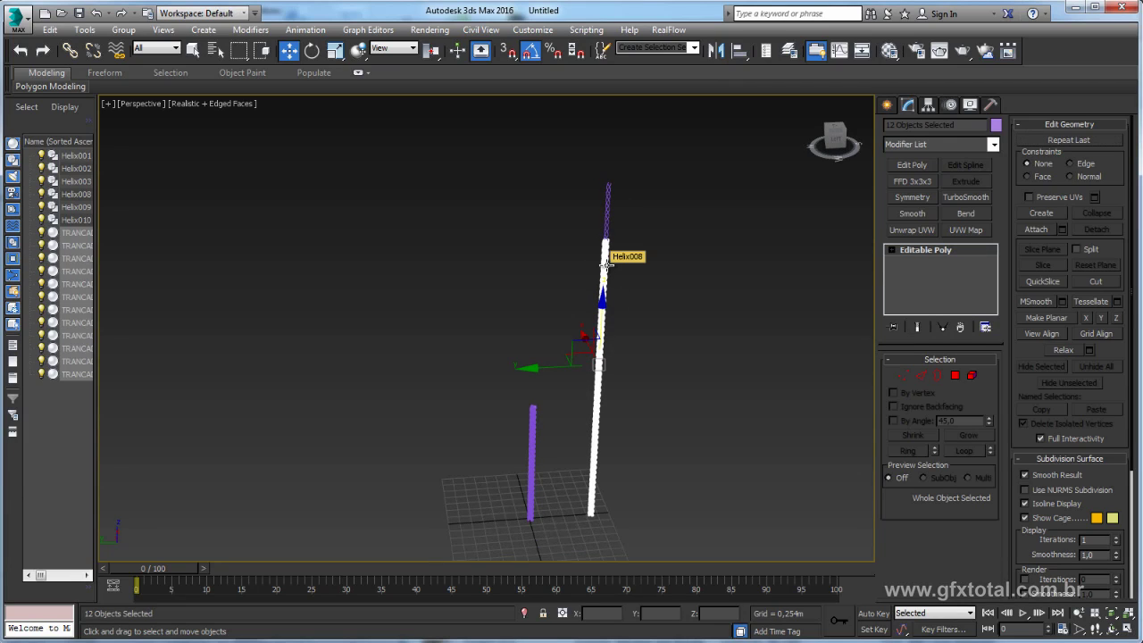
pyautogui.rightClick(606, 270)
pyautogui.moveTo(632, 406)
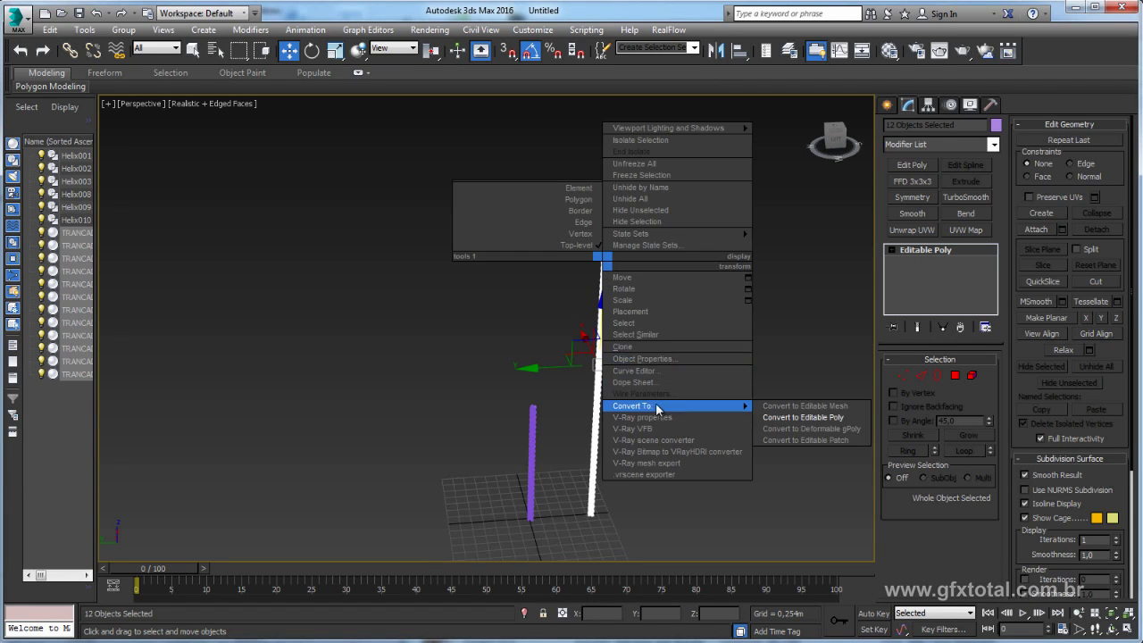
pyautogui.click(821, 417)
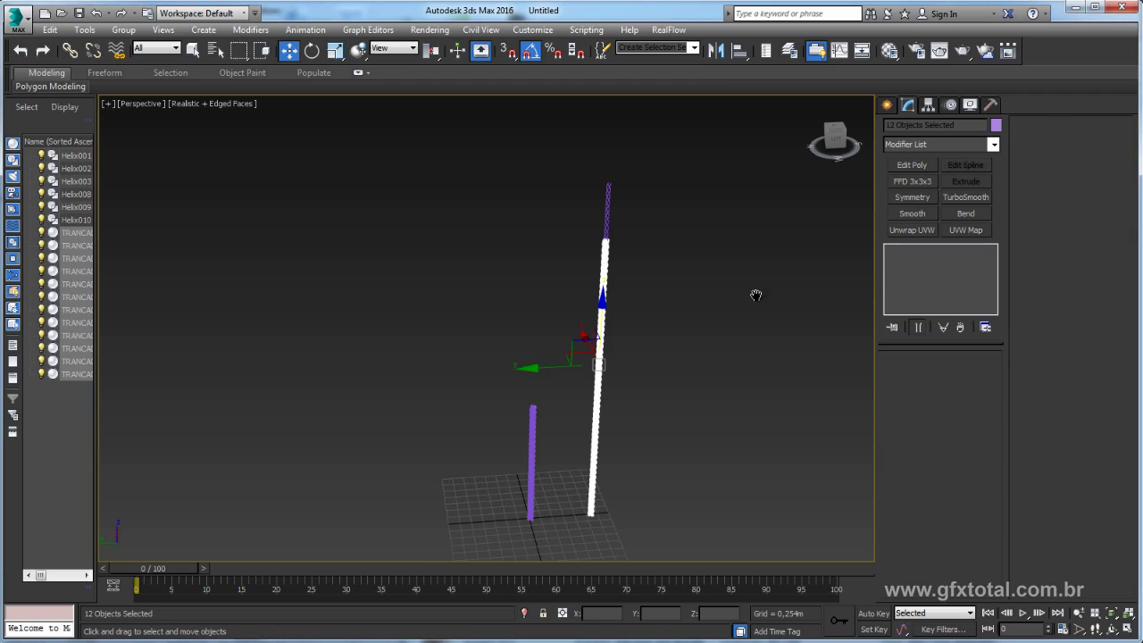
# - Collapse TRANCADO 012's Path Deform Binding into its editable poly
pyautogui.keyDown('alt'); pyautogui.moveTo(755, 294); pyautogui.dragTo(752, 339, button='middle'); pyautogui.keyUp('alt')
pyautogui.scroll(5, 606, 296)
pyautogui.click(594, 294)
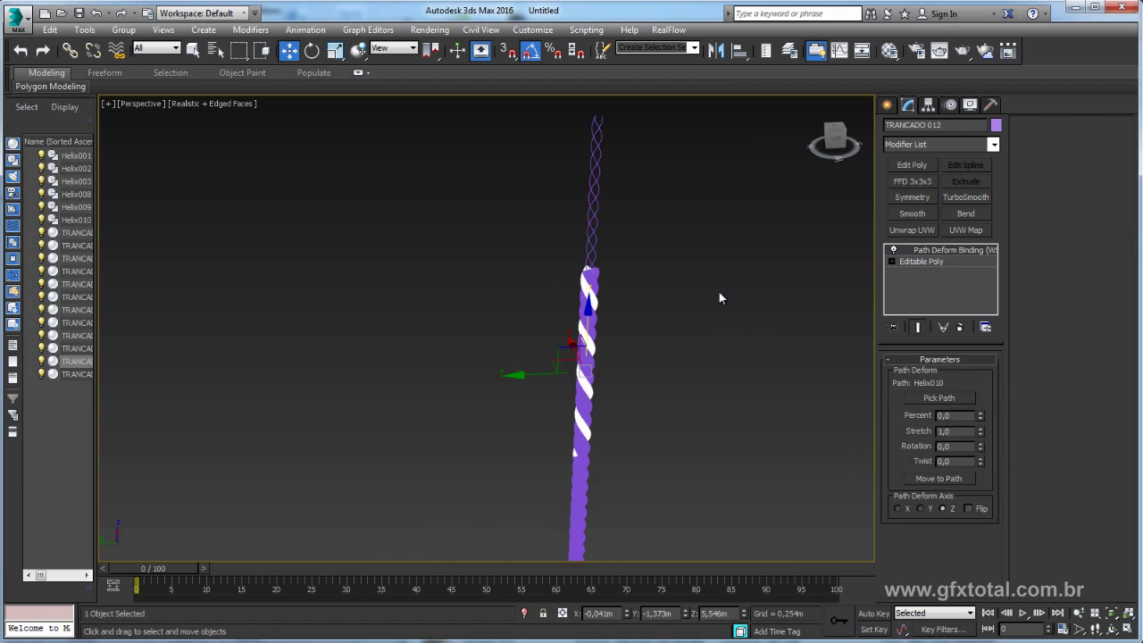
pyautogui.scroll(1, 714, 285)
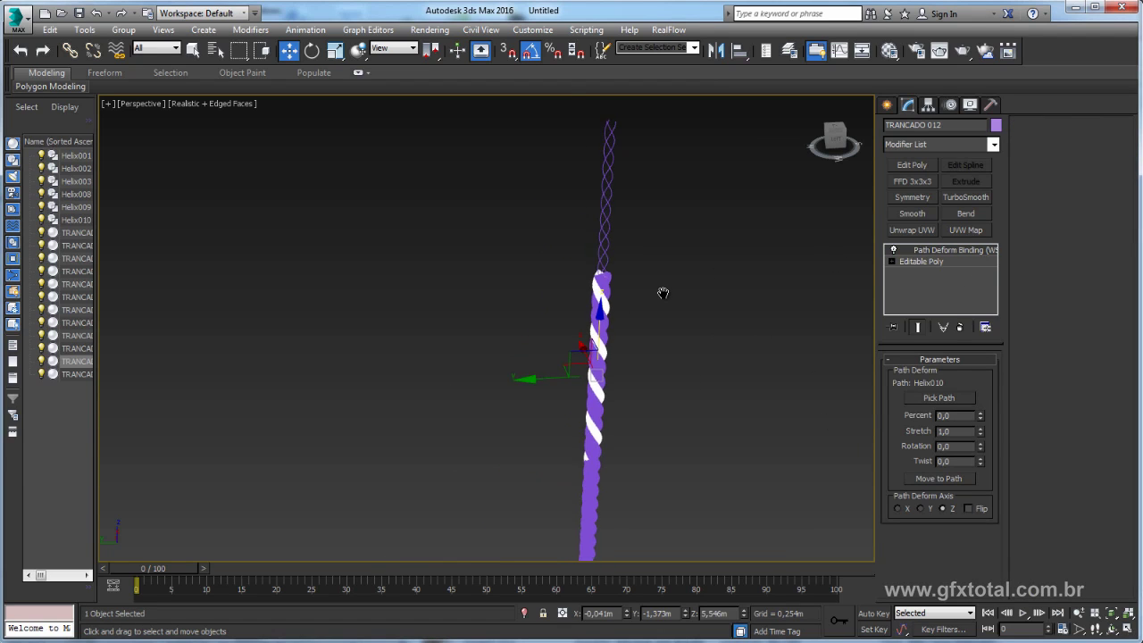
pyautogui.scroll(2, 663, 299)
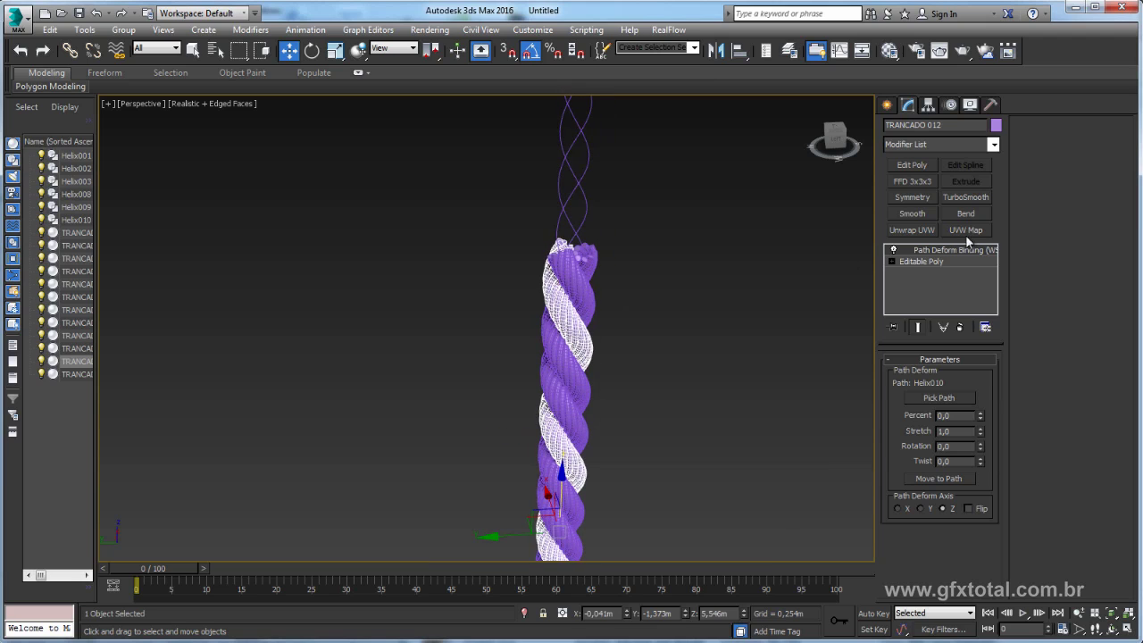
pyautogui.rightClick(921, 253)
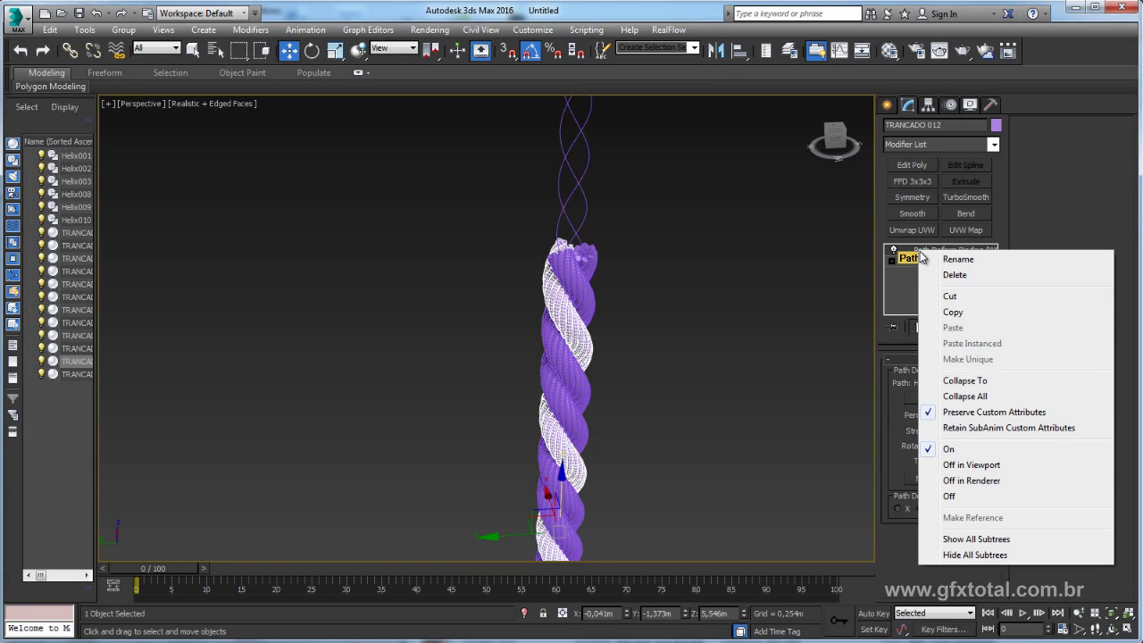
pyautogui.click(980, 382)
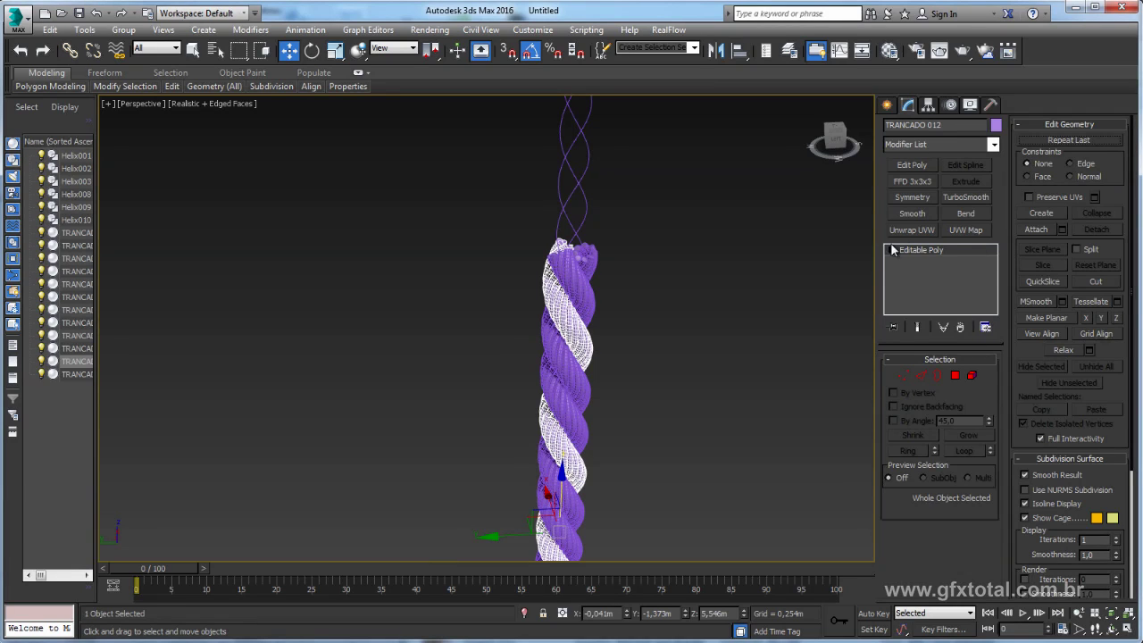
# - Collapse the Path Deform Binding on TRANCADO 011 and TRANCADO 013
pyautogui.click(579, 279)
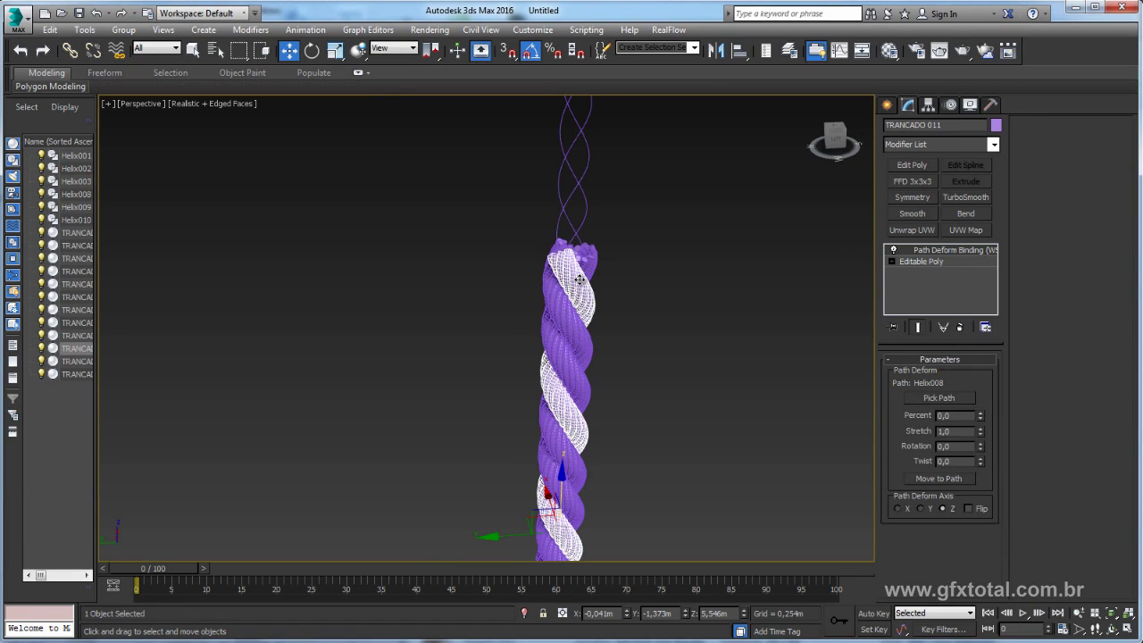
pyautogui.rightClick(923, 254)
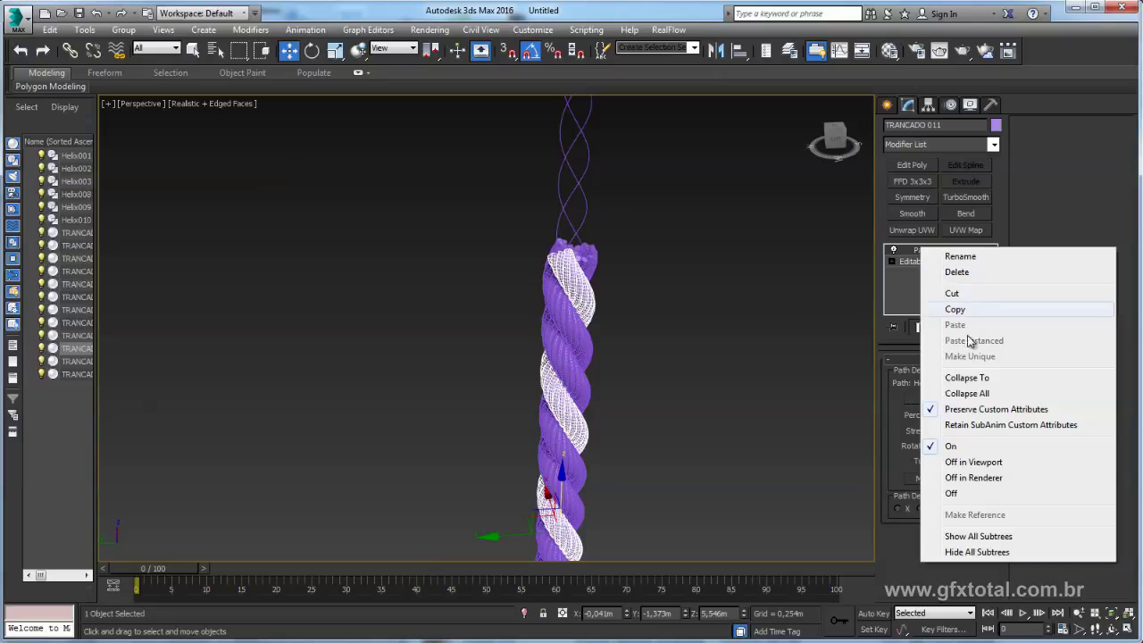
pyautogui.click(973, 380)
pyautogui.click(587, 270)
pyautogui.rightClick(934, 252)
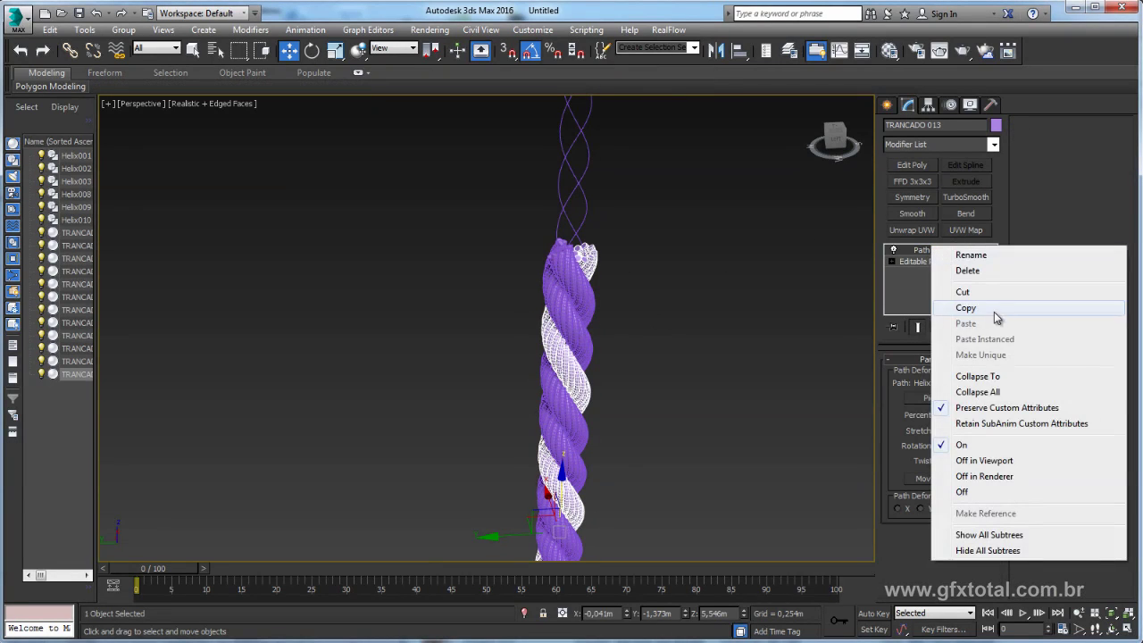
pyautogui.click(991, 376)
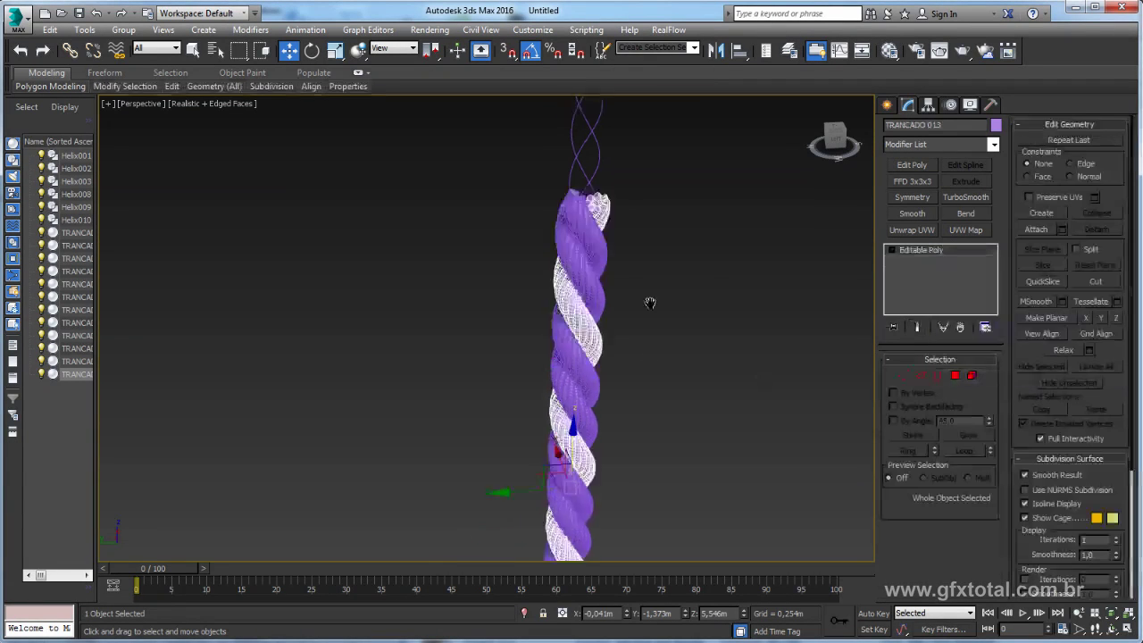
# - Collapse the Path Deform Binding on TRANCADO 009 and TRANCADO 010
pyautogui.click(565, 340)
pyautogui.moveTo(563, 339); pyautogui.dragTo(571, 287, button='middle')
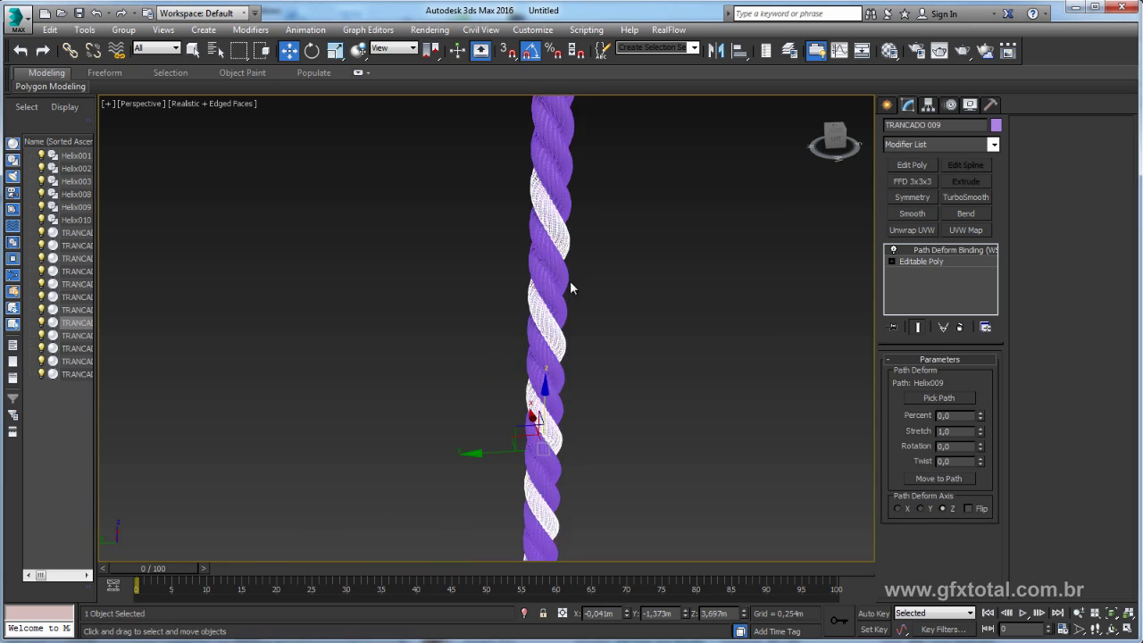
pyautogui.rightClick(929, 249)
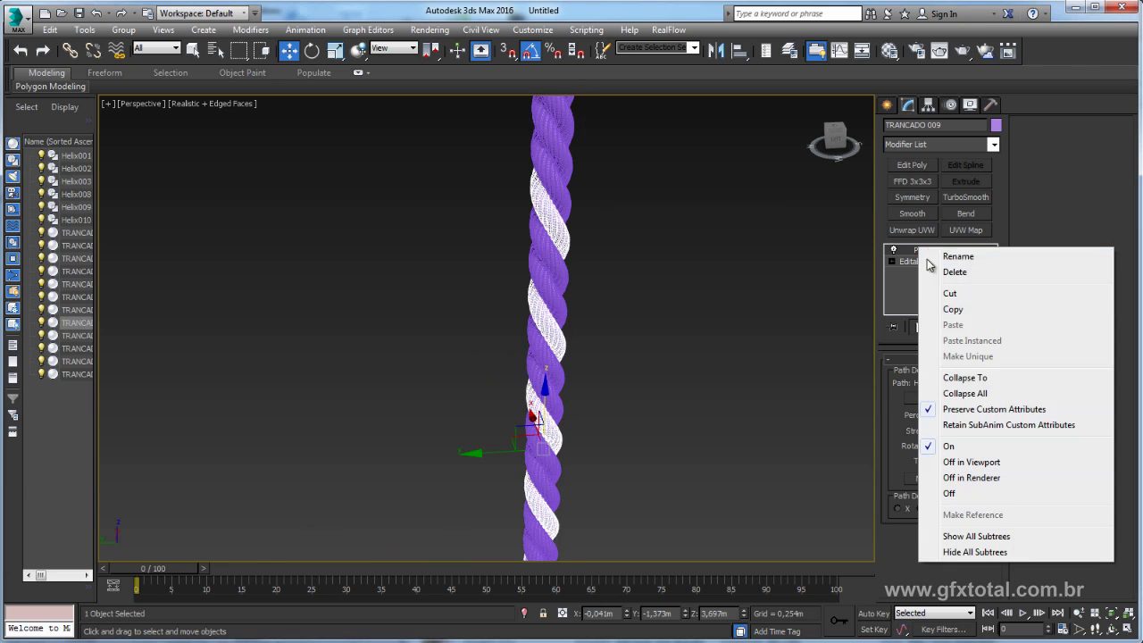
pyautogui.click(981, 377)
pyautogui.click(543, 248)
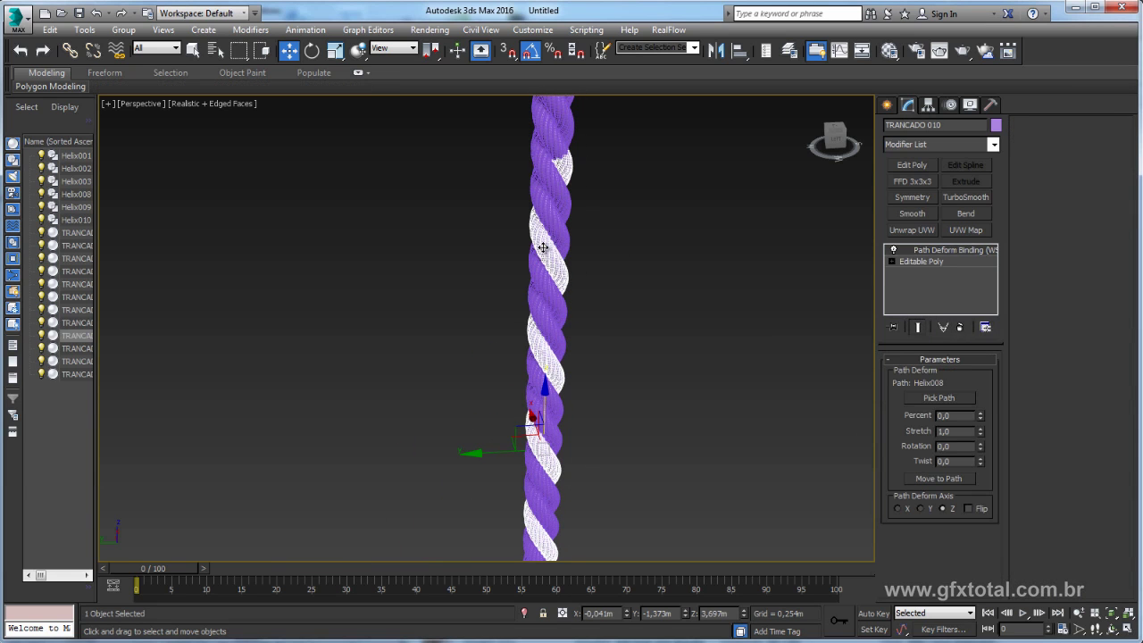
pyautogui.rightClick(928, 252)
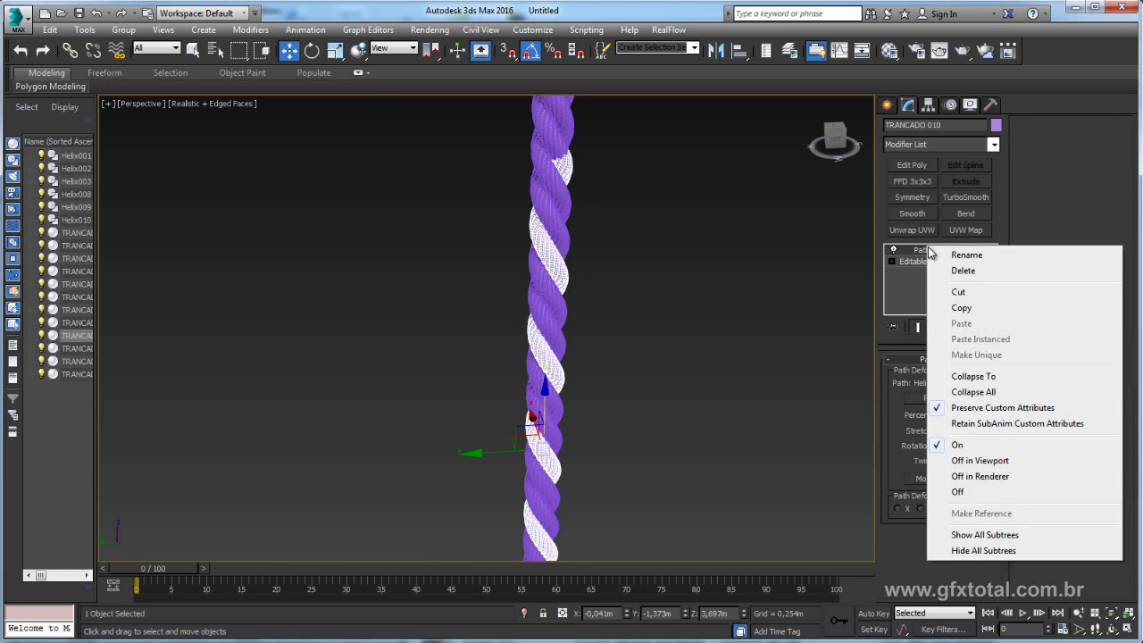
pyautogui.click(976, 375)
pyautogui.moveTo(732, 312)
pyautogui.keyDown('alt'); pyautogui.mouseDown(button='middle')
pyautogui.moveTo(658, 415)
pyautogui.moveTo(660, 371)
pyautogui.moveTo(601, 300)
pyautogui.mouseUp(button='middle'); pyautogui.keyUp('alt')
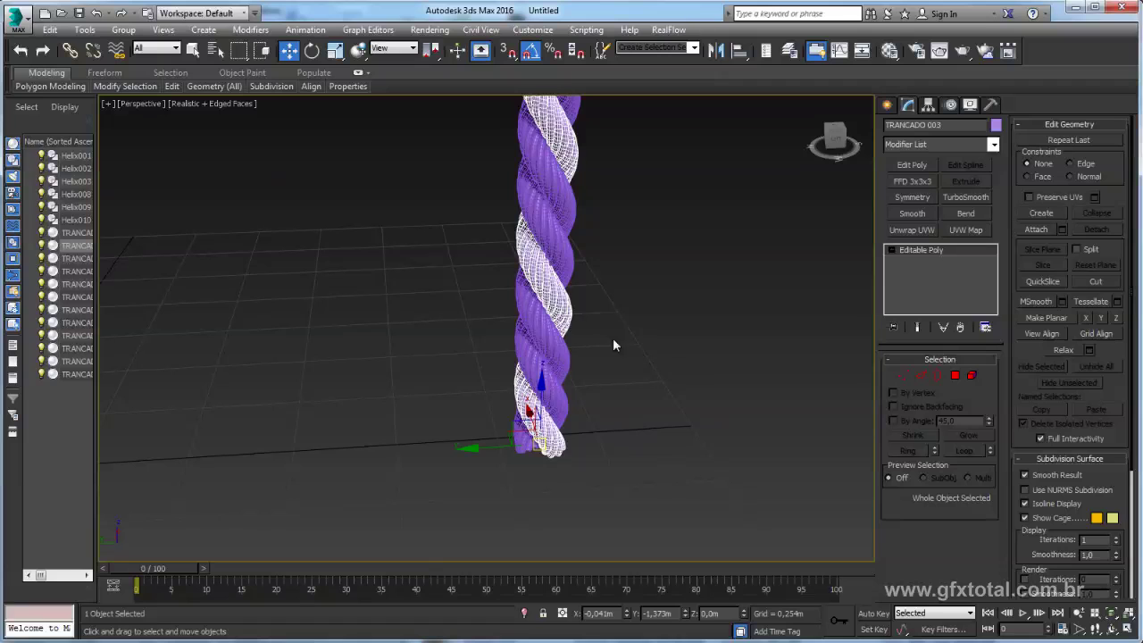
pyautogui.moveTo(574, 355)
pyautogui.mouseDown(button='middle')
pyautogui.moveTo(581, 378)
pyautogui.moveTo(625, 265)
pyautogui.moveTo(611, 219)
pyautogui.mouseUp(button='middle')
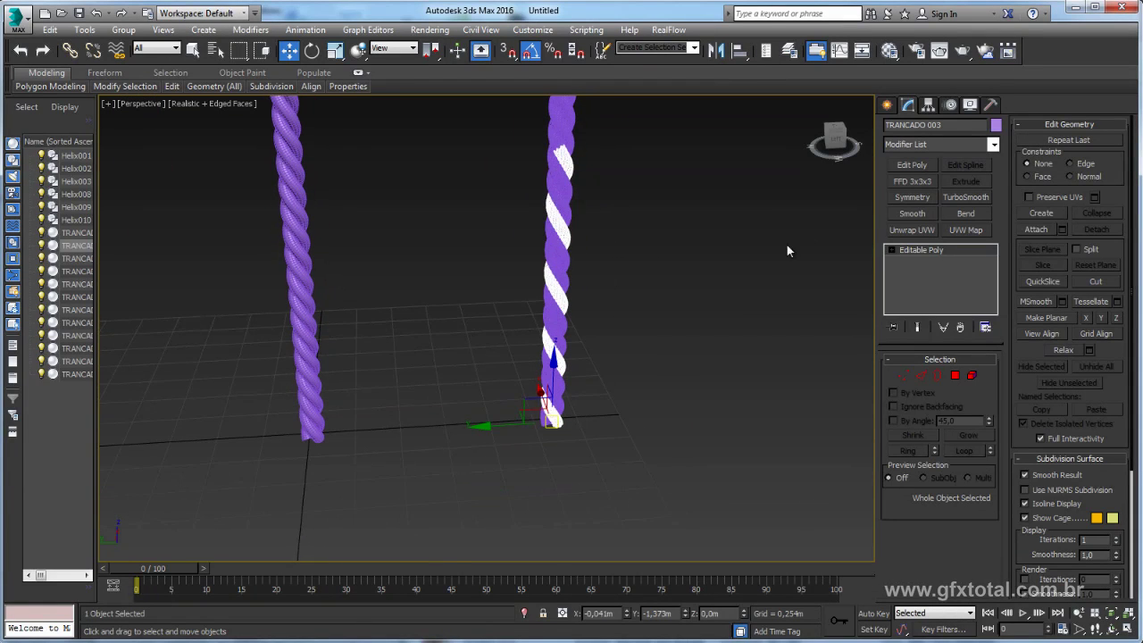
# - Attach two neighbouring rope strands into the selected object
pyautogui.click(1037, 230)
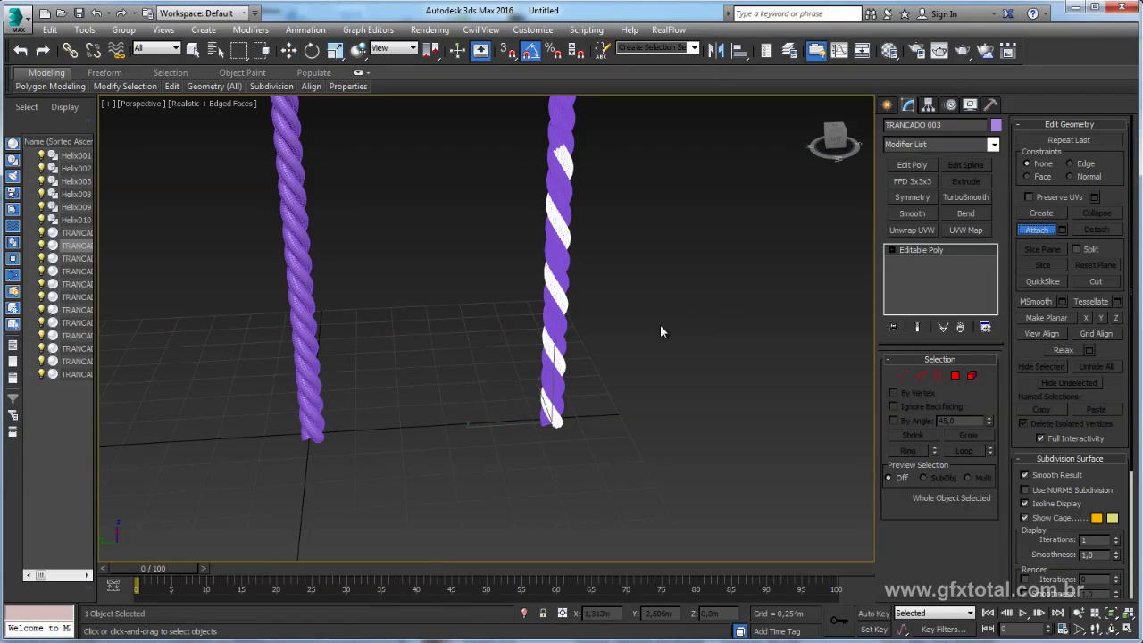
pyautogui.click(563, 339)
pyautogui.click(567, 323)
pyautogui.scroll(2, 617, 279)
pyautogui.rightClick(544, 321)
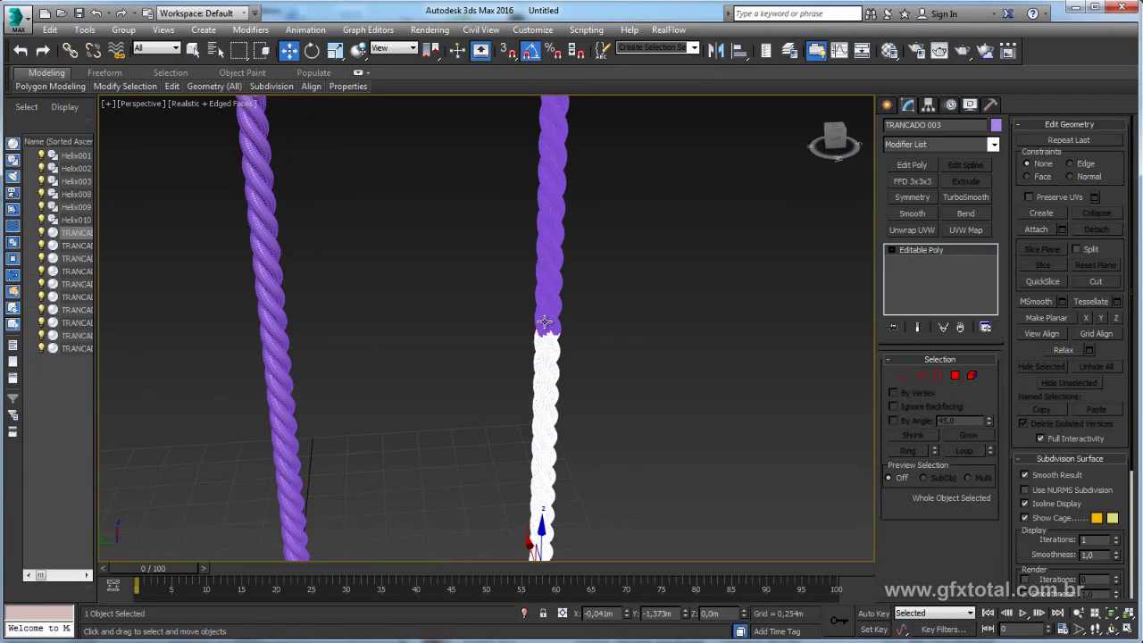
# - Attach a neighbouring strand into rope TRANCADO 005
pyautogui.click(547, 324)
pyautogui.click(1036, 229)
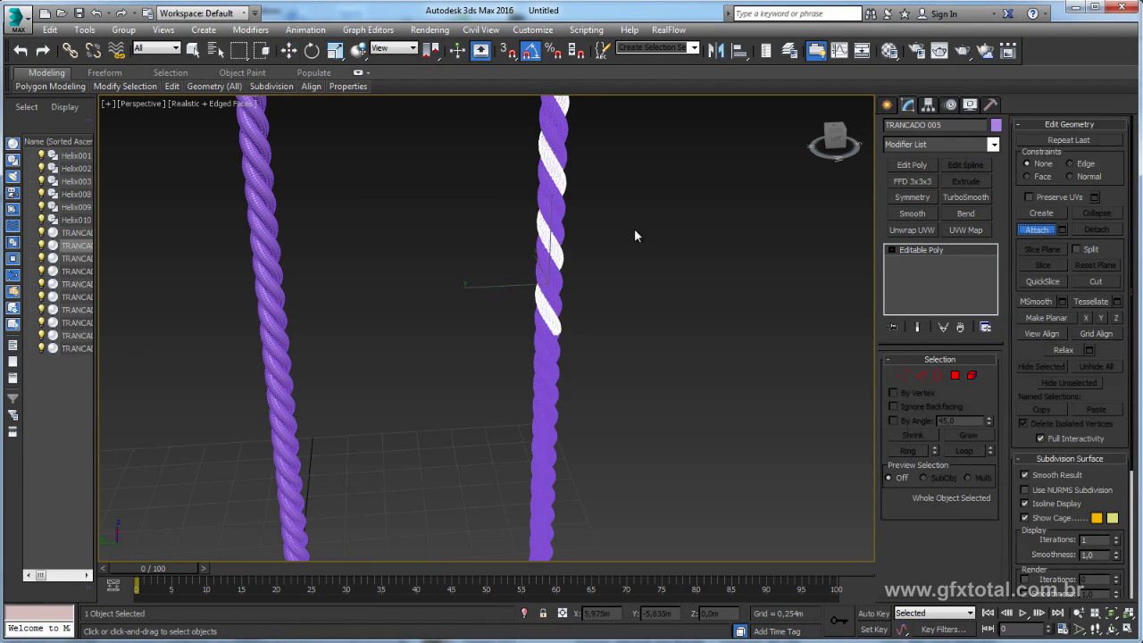
pyautogui.click(558, 235)
pyautogui.scroll(-2, 589, 312)
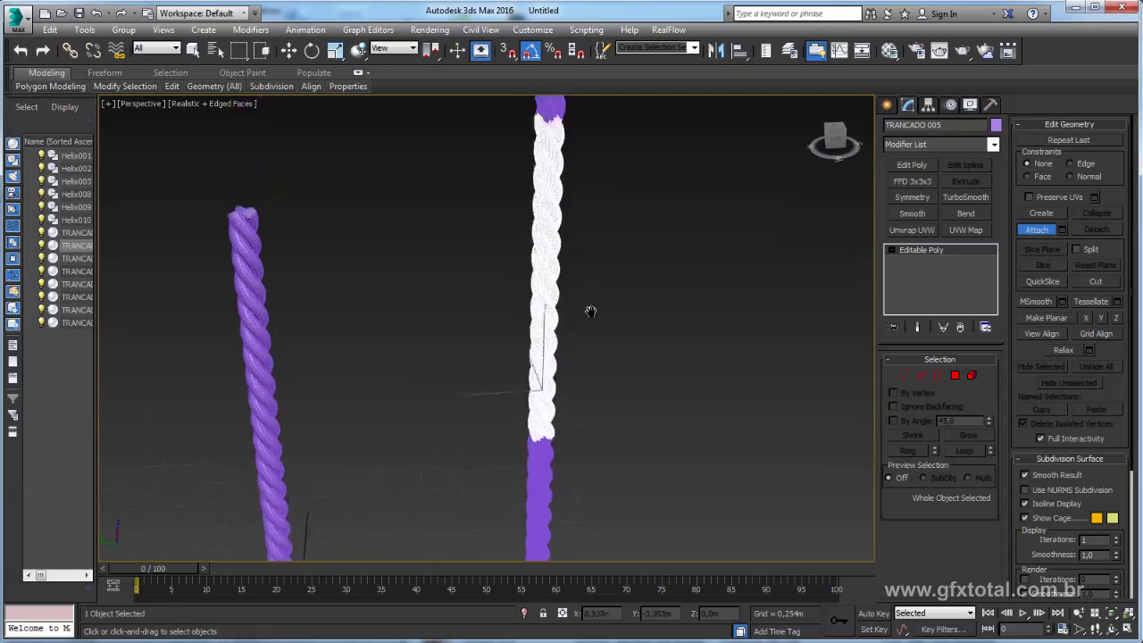
pyautogui.rightClick(625, 369)
# - Attach one neighbouring strand each into TRANCADO 010 and TRANCADO 012
pyautogui.click(539, 334)
pyautogui.click(1044, 229)
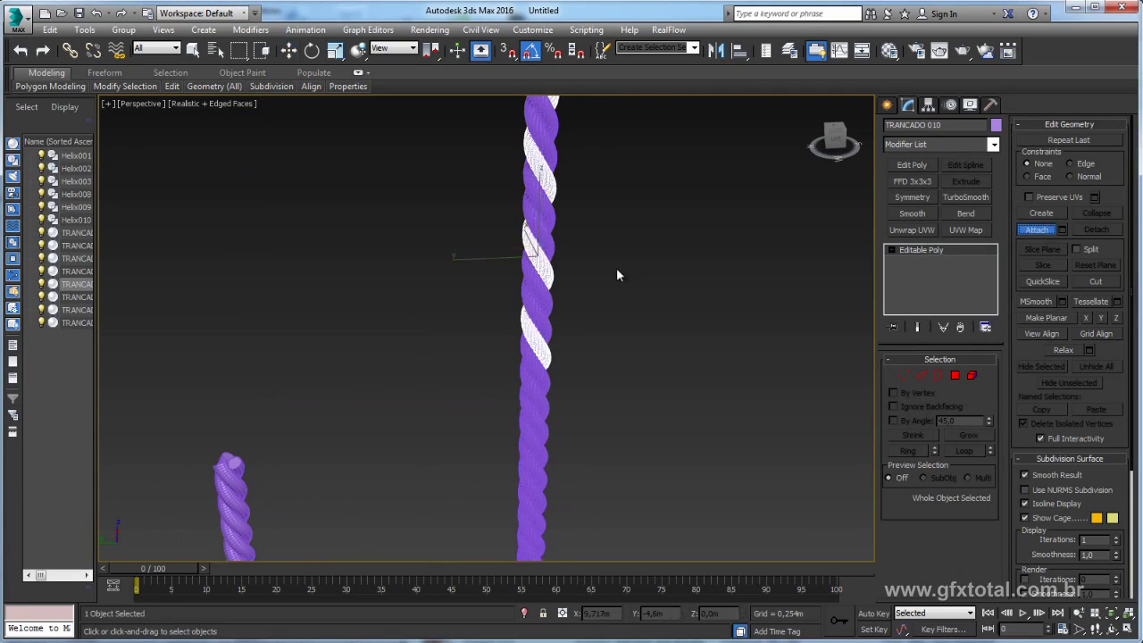
pyautogui.click(550, 303)
pyautogui.scroll(-2, 571, 375)
pyautogui.rightClick(580, 345)
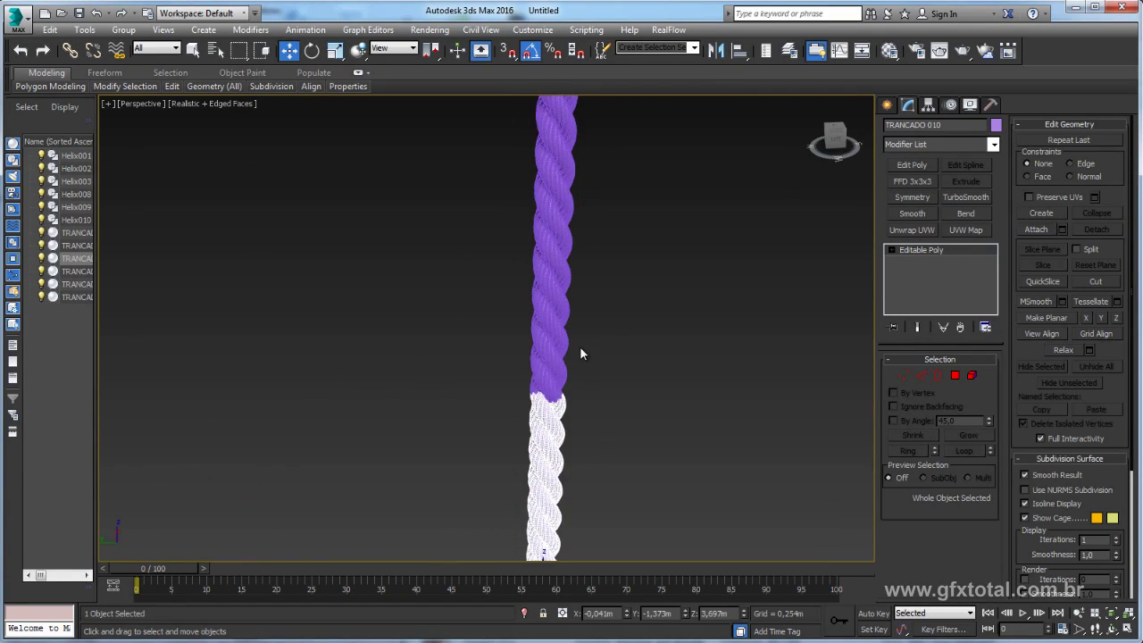
pyautogui.click(559, 342)
pyautogui.click(1035, 229)
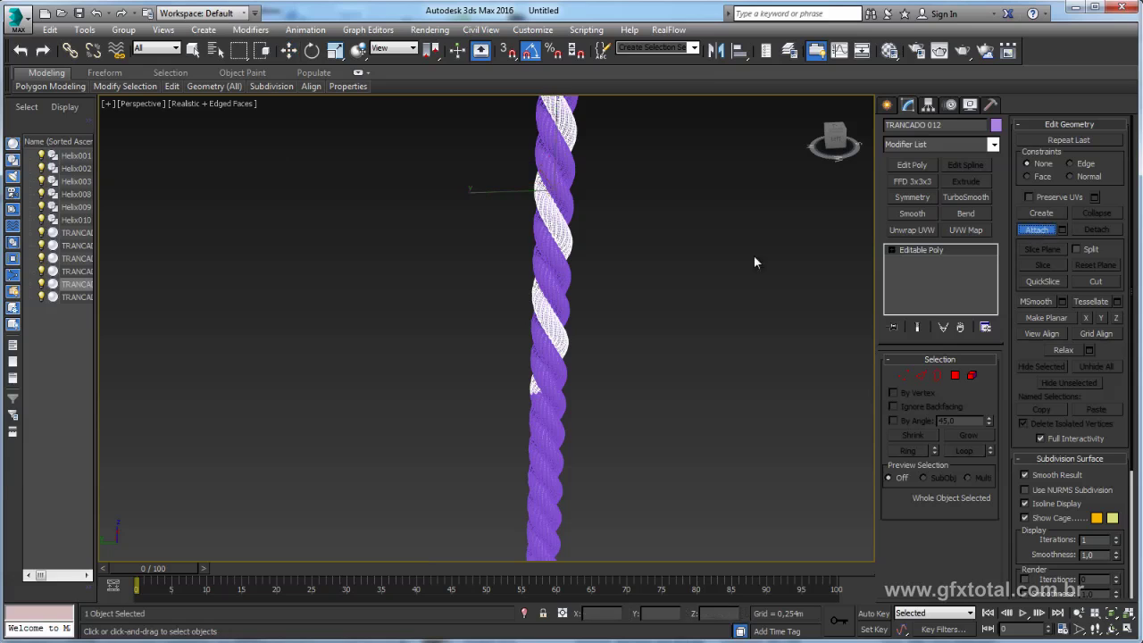
pyautogui.click(555, 266)
pyautogui.rightClick(609, 268)
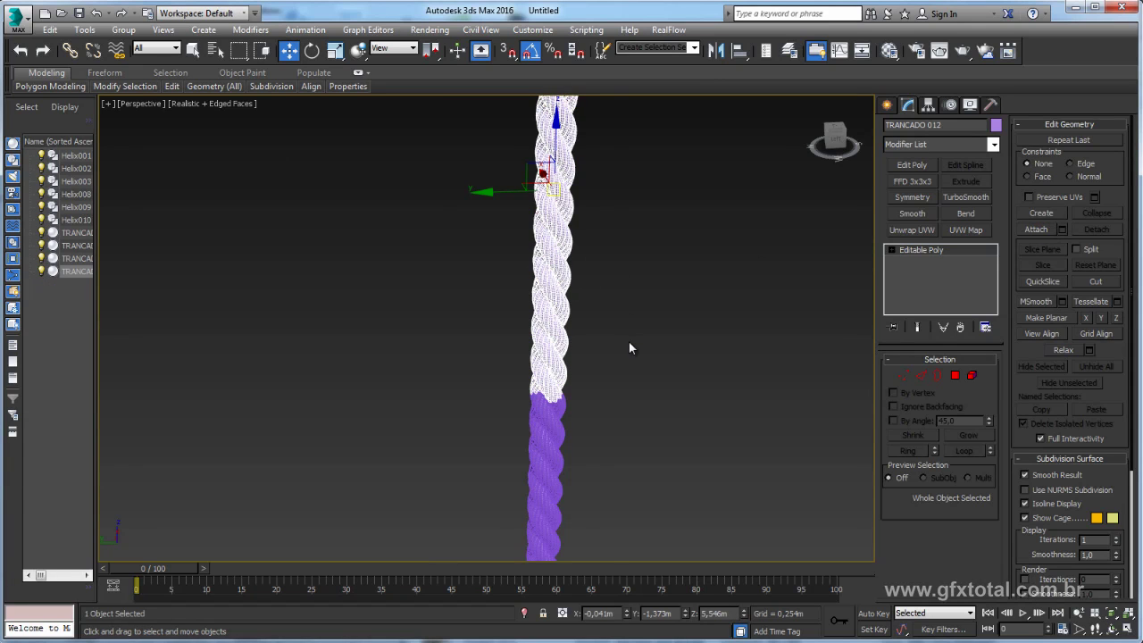
# - Orbit out to view the ropes and ground grid, then select TRANCADO 003
pyautogui.scroll(-5, 628, 340)
pyautogui.keyDown('alt'); pyautogui.moveTo(628, 341); pyautogui.dragTo(569, 248, button='middle'); pyautogui.keyUp('alt')
pyautogui.scroll(3, 566, 303)
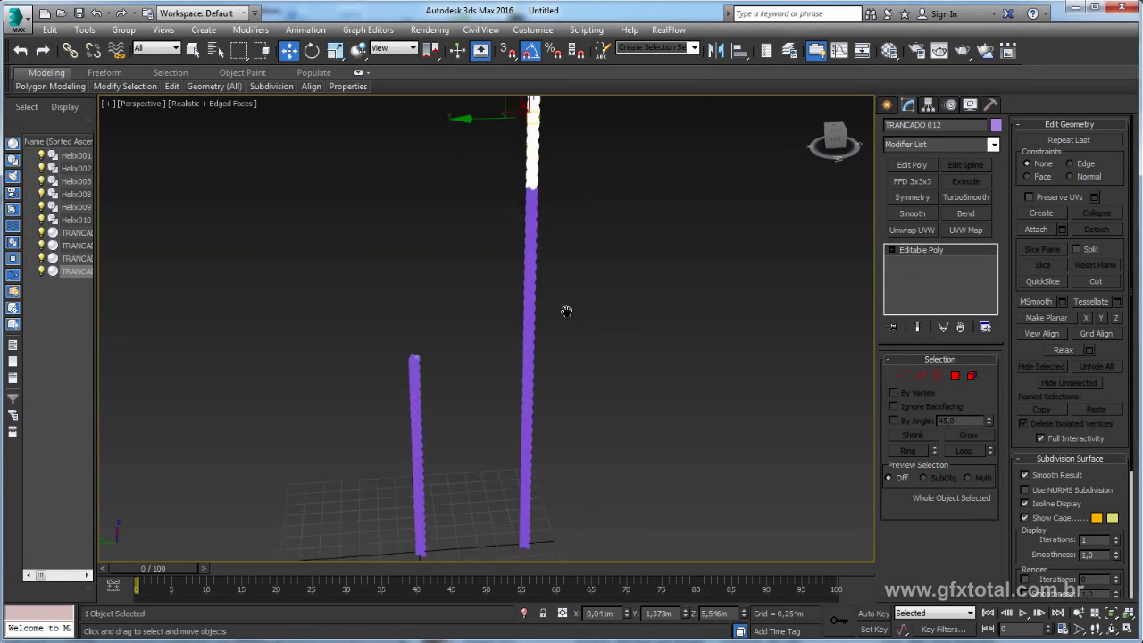
pyautogui.scroll(3, 554, 339)
pyautogui.scroll(3, 545, 353)
pyautogui.click(543, 349)
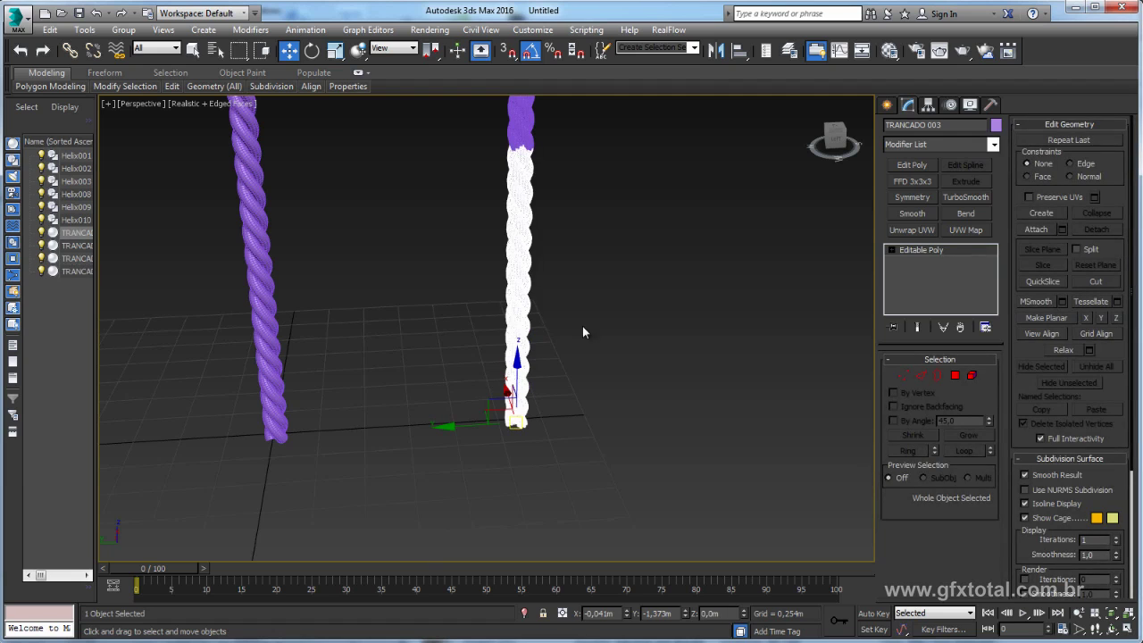
# - Isolate the selected rope and orbit to look down at its top
pyautogui.click(525, 613)
pyautogui.moveTo(533, 228)
pyautogui.keyDown('alt'); pyautogui.mouseDown(button='middle')
pyautogui.moveTo(529, 302)
pyautogui.moveTo(489, 267)
pyautogui.mouseUp(button='middle'); pyautogui.keyUp('alt')
pyautogui.scroll(3, 489, 267)
pyautogui.scroll(-1, 490, 267)
pyautogui.scroll(5, 638, 199)
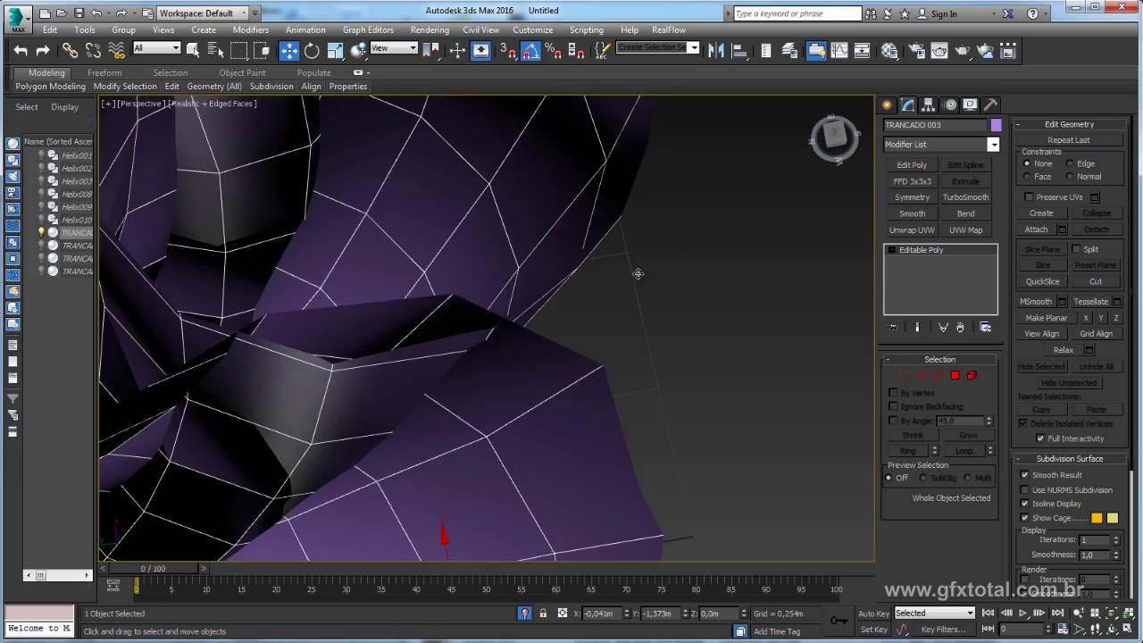
pyautogui.scroll(-5, 632, 265)
pyautogui.keyDown('alt'); pyautogui.moveTo(630, 264); pyautogui.dragTo(634, 272, button='middle'); pyautogui.keyUp('alt')
pyautogui.scroll(2, 632, 272)
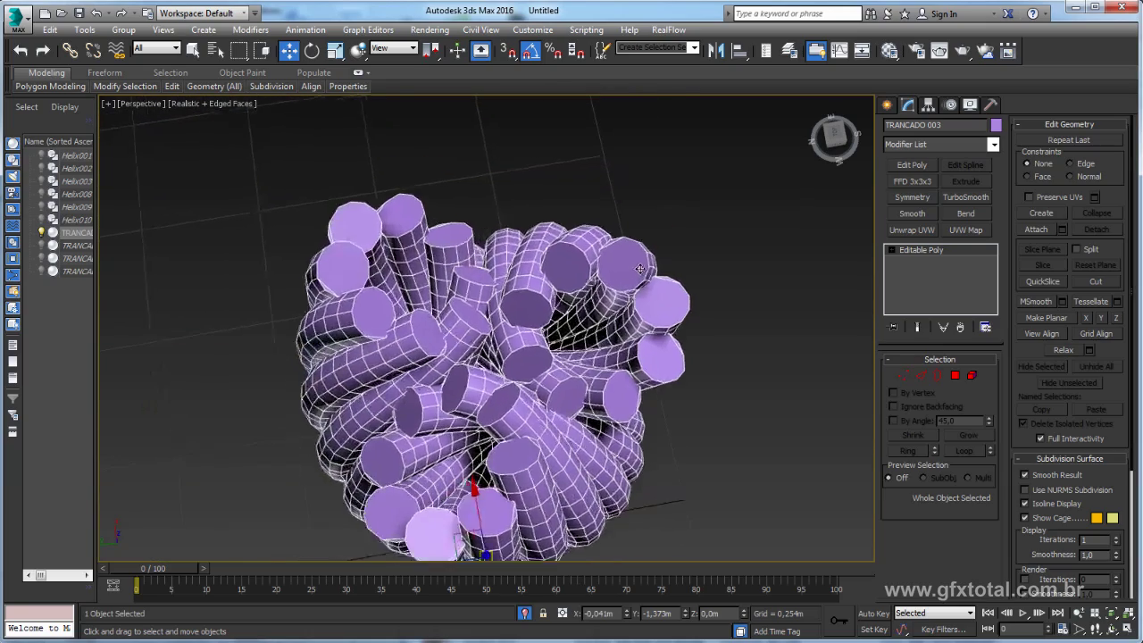
pyautogui.scroll(4, 638, 259)
pyautogui.scroll(3, 640, 255)
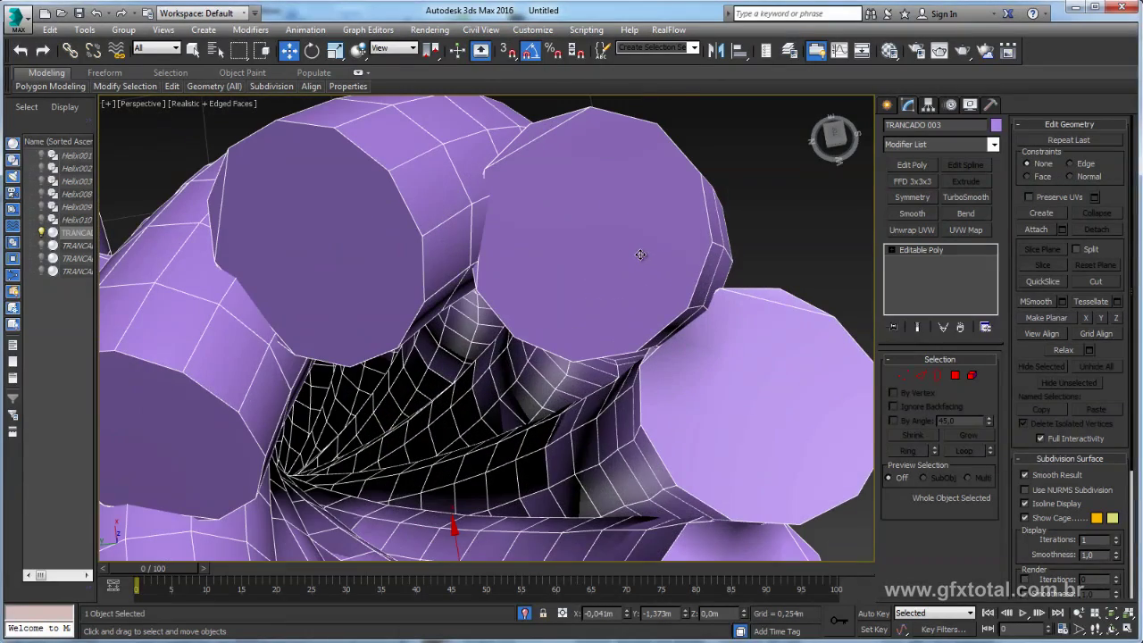
# - At Polygon level, select two end-cap polygons, toggling the viewport shading along the way
pyautogui.click(955, 375)
pyautogui.click(772, 294)
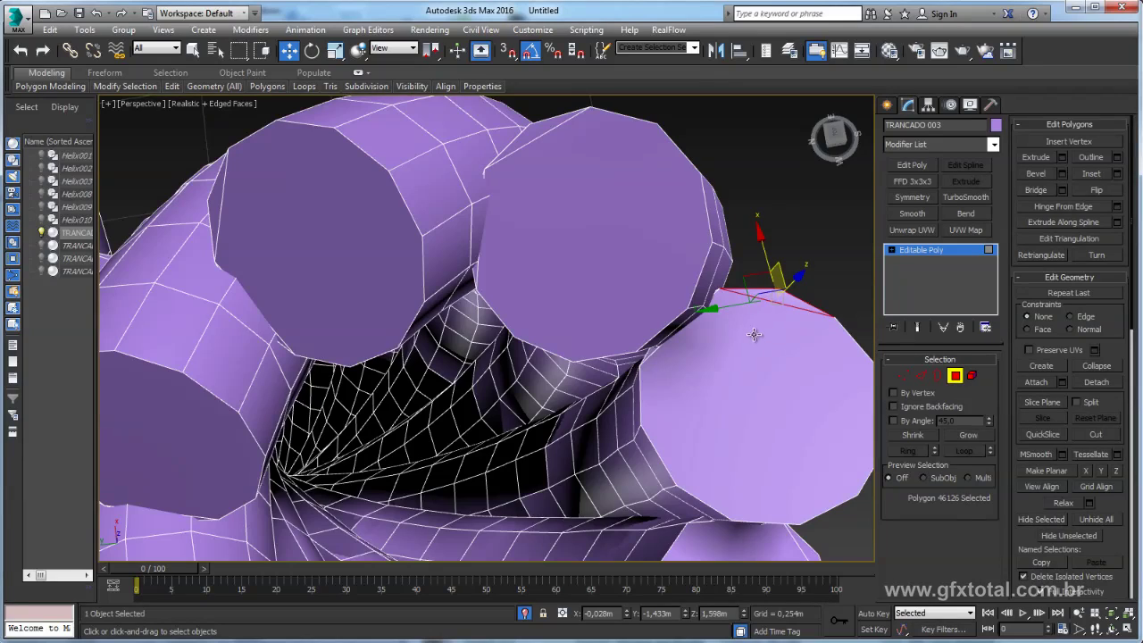
pyautogui.press('F3')
pyautogui.press('F3')
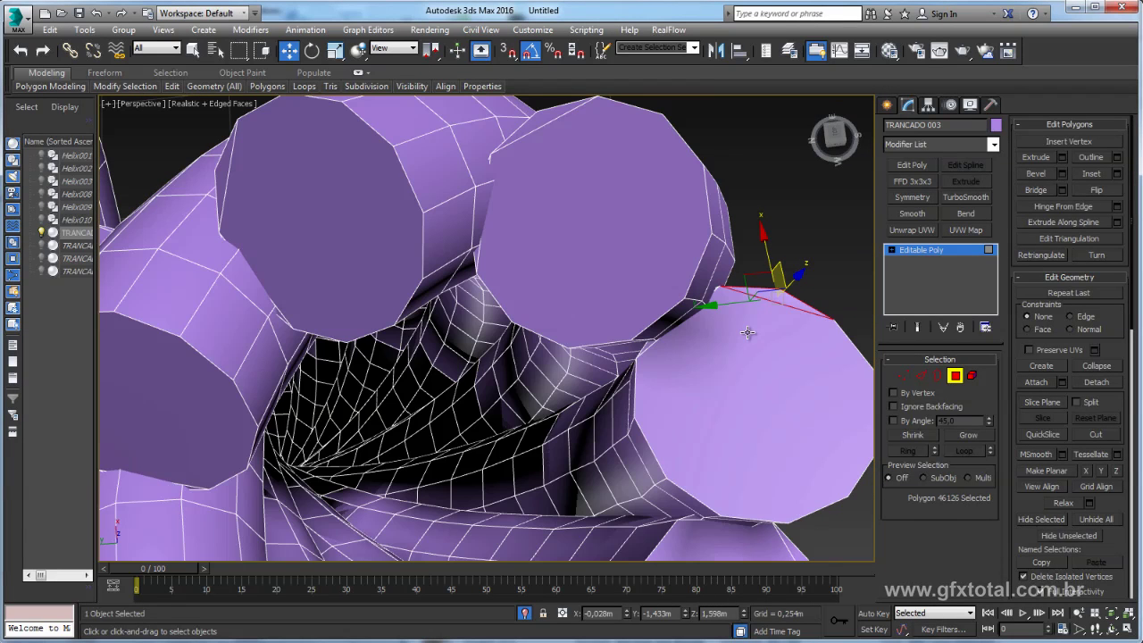
pyautogui.press('F2')
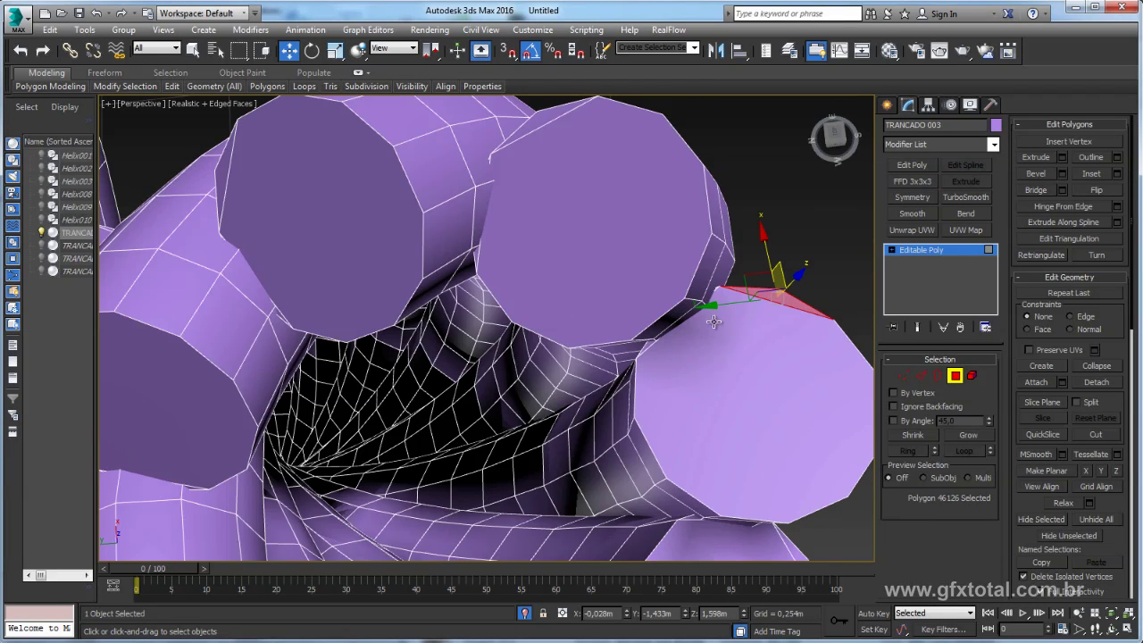
pyautogui.moveTo(558, 195)
pyautogui.keyDown('alt'); pyautogui.mouseDown(button='middle')
pyautogui.moveTo(652, 319)
pyautogui.moveTo(723, 323)
pyautogui.mouseUp(button='middle'); pyautogui.keyUp('alt')
pyautogui.keyDown('ctrl'); pyautogui.click(641, 323); pyautogui.keyUp('ctrl')
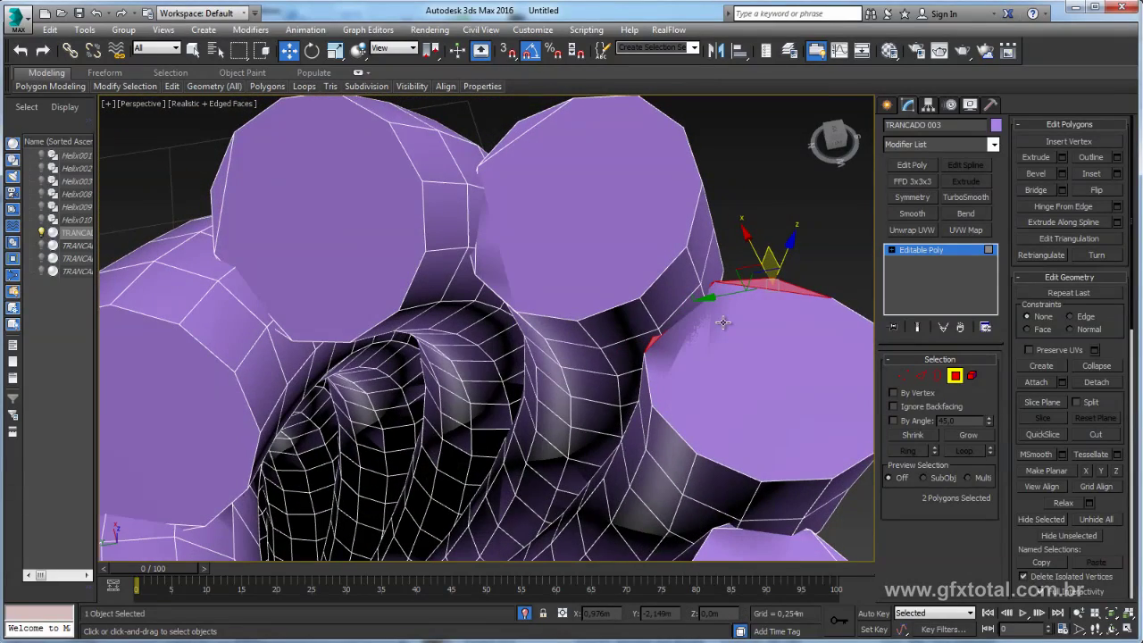
# - Frame the selected polygons, then grow and shrink the selection back to the top cap
pyautogui.scroll(-10, 769, 386)
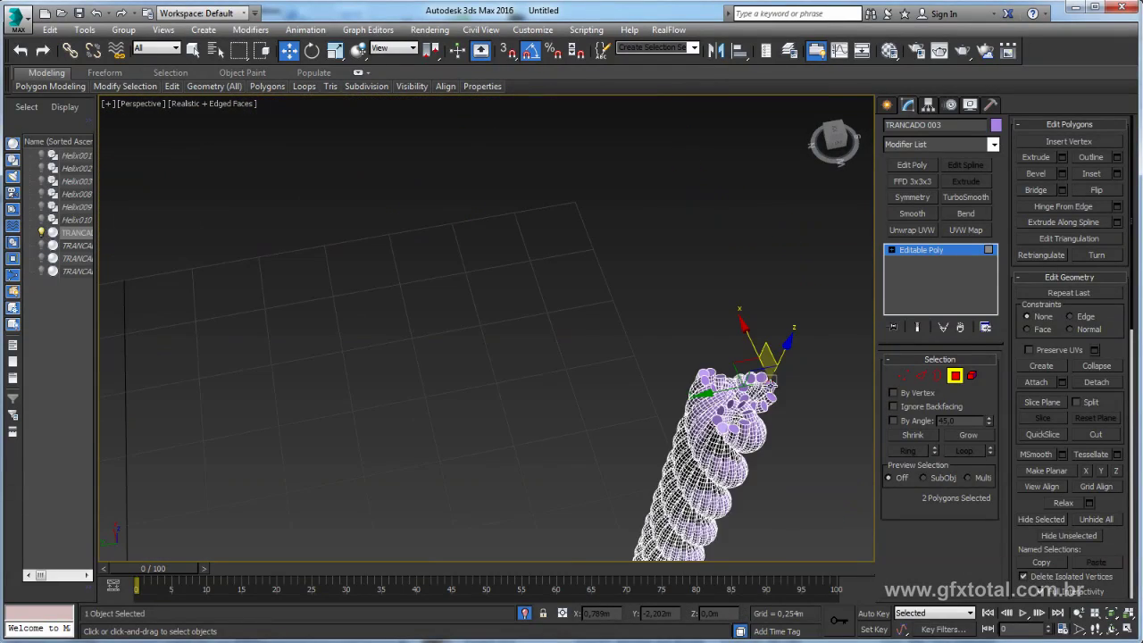
pyautogui.scroll(3, 769, 397)
pyautogui.scroll(2, 770, 406)
pyautogui.scroll(3, 773, 400)
pyautogui.scroll(3, 791, 389)
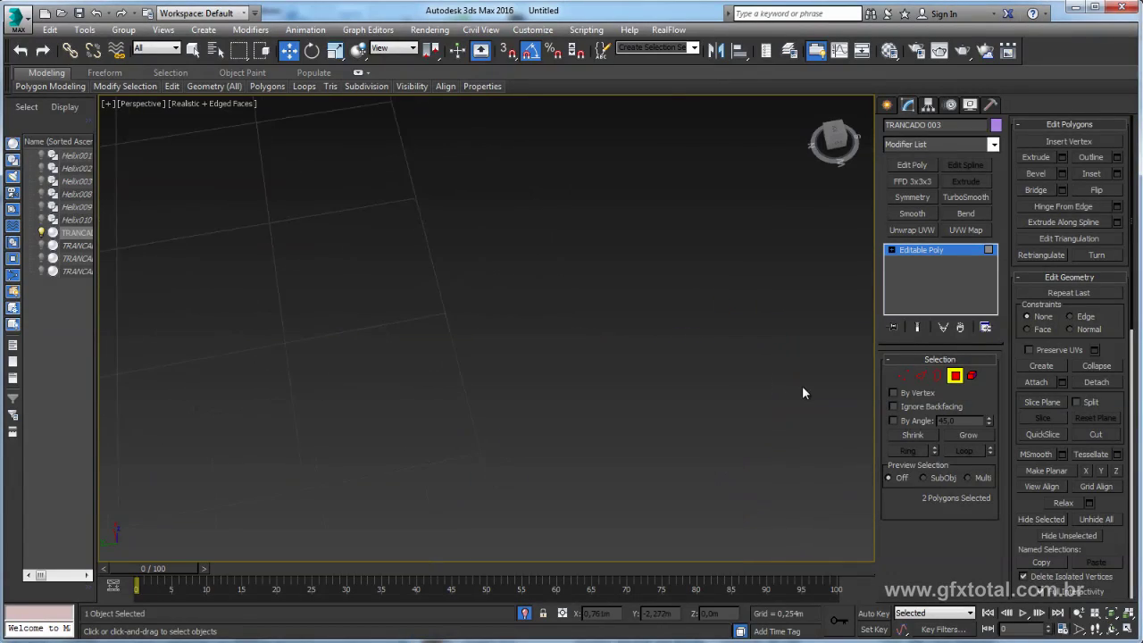
pyautogui.press('z')
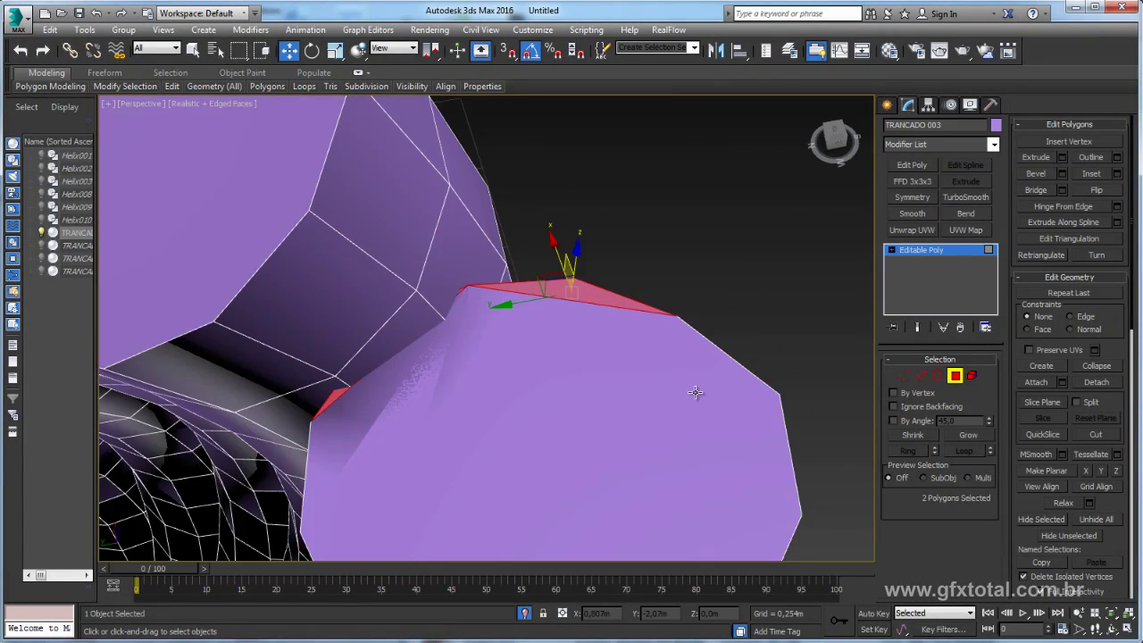
pyautogui.scroll(-2, 694, 388)
pyautogui.moveTo(697, 396); pyautogui.dragTo(714, 318, button='middle')
pyautogui.moveTo(609, 320)
pyautogui.mouseDown(button='middle')
pyautogui.moveTo(824, 369)
pyautogui.moveTo(777, 378)
pyautogui.moveTo(789, 365)
pyautogui.mouseUp(button='middle')
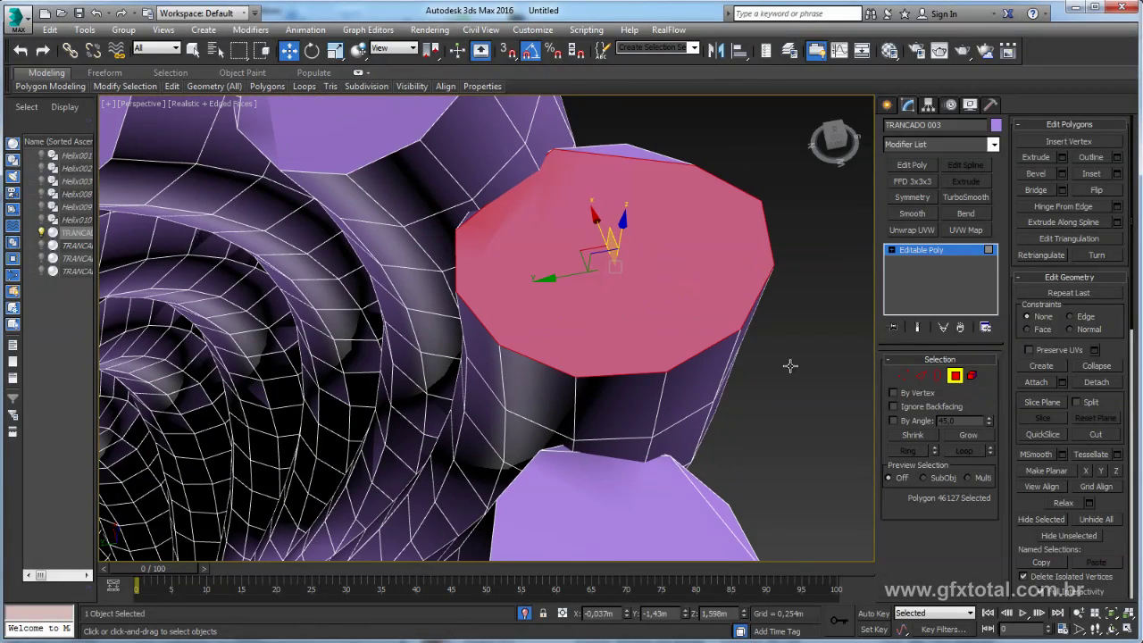
pyautogui.click(964, 436)
pyautogui.click(929, 438)
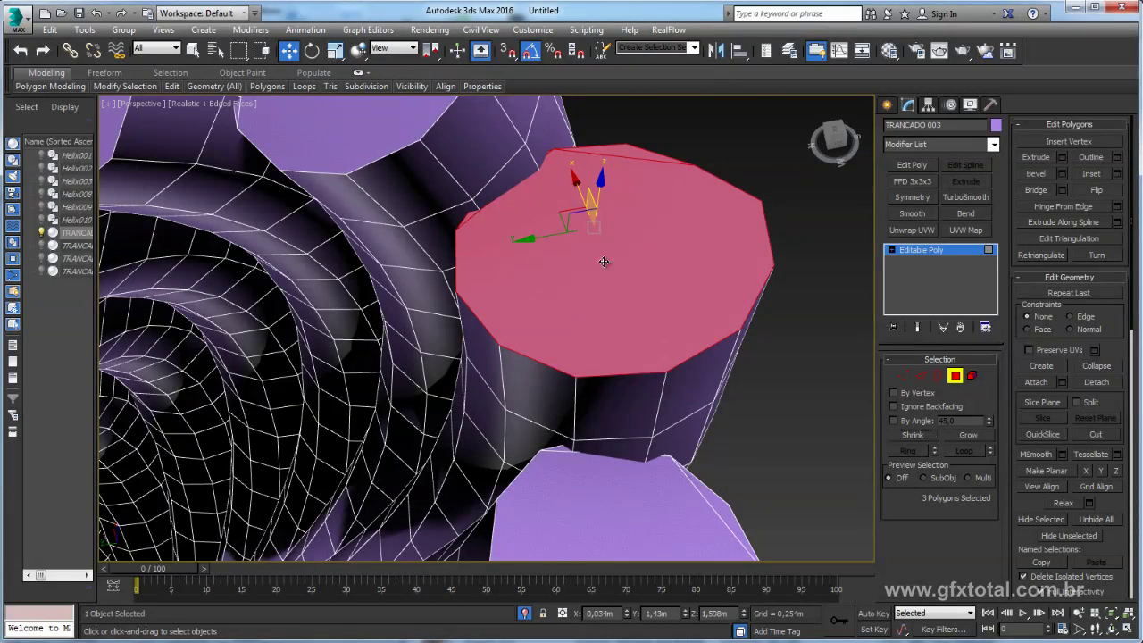
# - Undo the large cap selection and add three more strand end-cap polygons
pyautogui.scroll(-10, 604, 261)
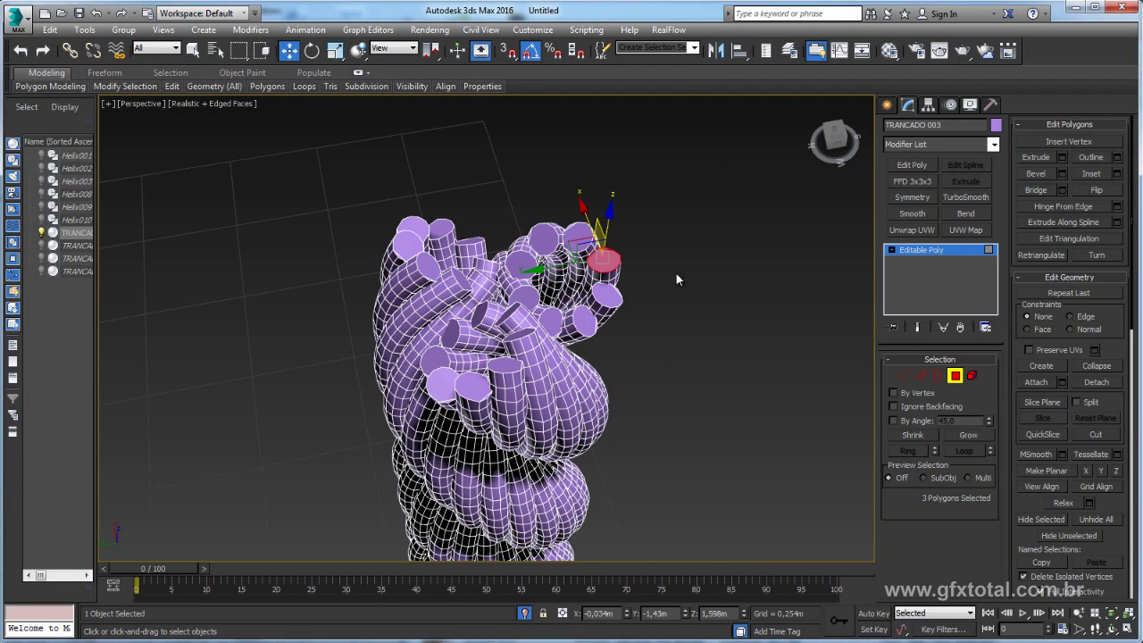
pyautogui.scroll(10, 676, 280)
pyautogui.keyDown('alt'); pyautogui.moveTo(737, 255); pyautogui.dragTo(732, 273, button='middle'); pyautogui.keyUp('alt')
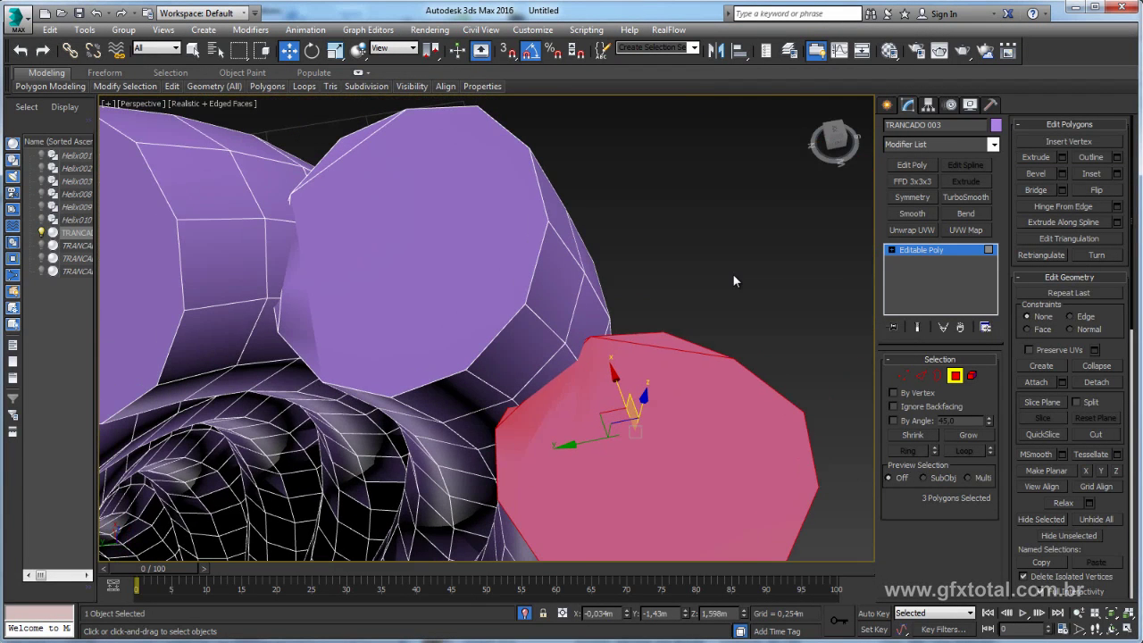
pyautogui.hotkey('ctrl', 'z')
pyautogui.scroll(-10, 447, 285)
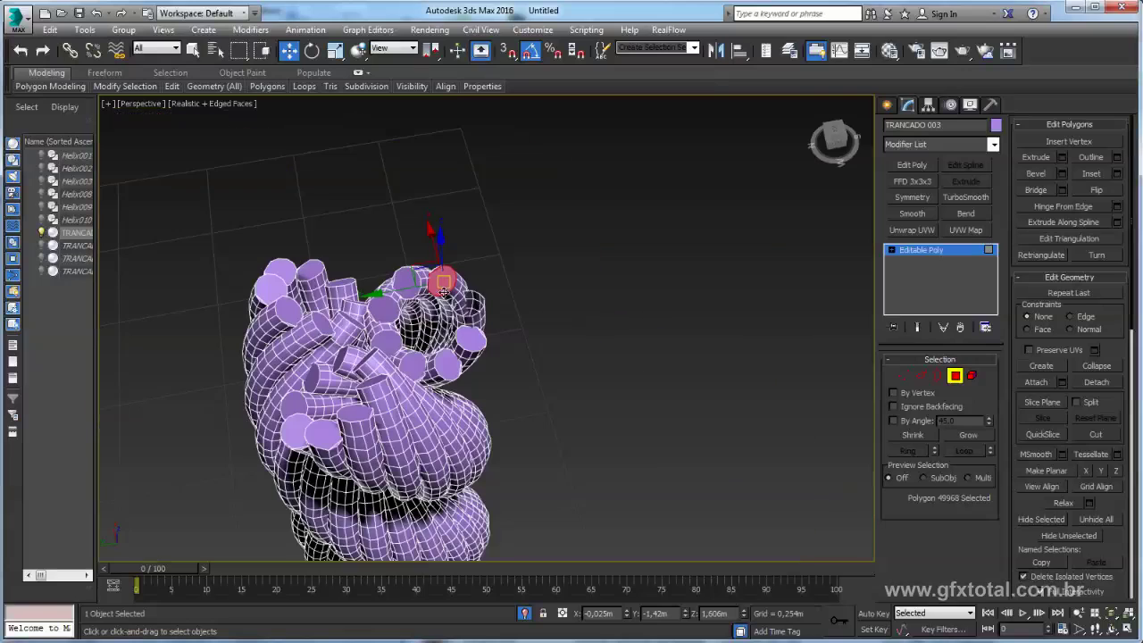
pyautogui.keyDown('ctrl'); pyautogui.click(383, 308); pyautogui.keyUp('ctrl')
pyautogui.keyDown('ctrl'); pyautogui.click(385, 342); pyautogui.keyUp('ctrl')
pyautogui.keyDown('ctrl'); pyautogui.click(412, 364); pyautogui.keyUp('ctrl')
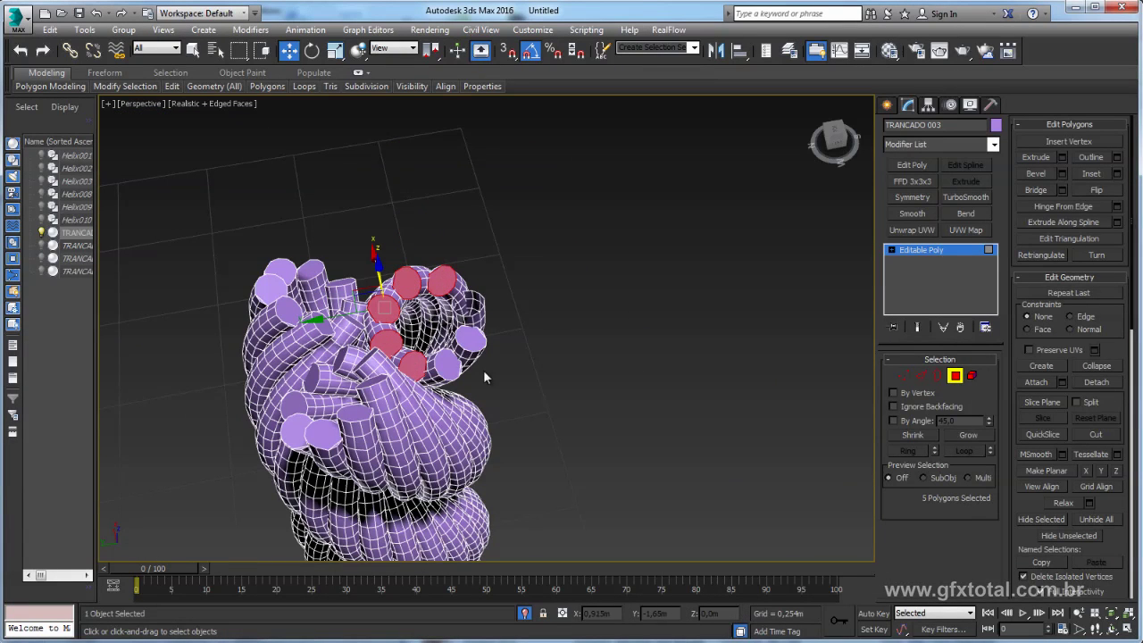
pyautogui.moveTo(484, 378); pyautogui.dragTo(522, 378, button='middle')
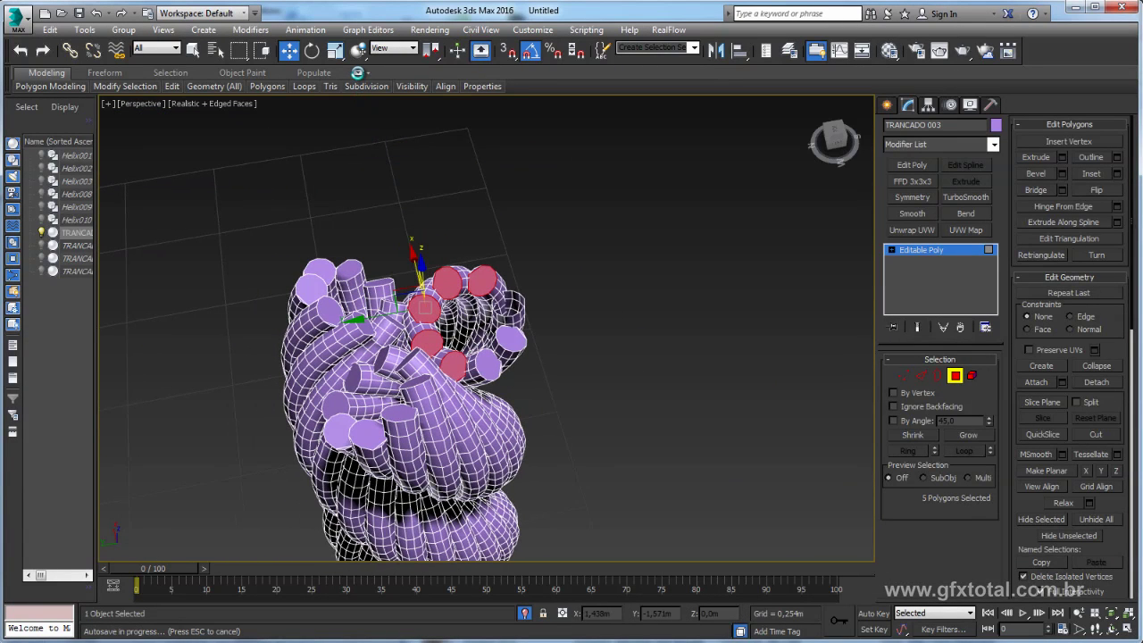
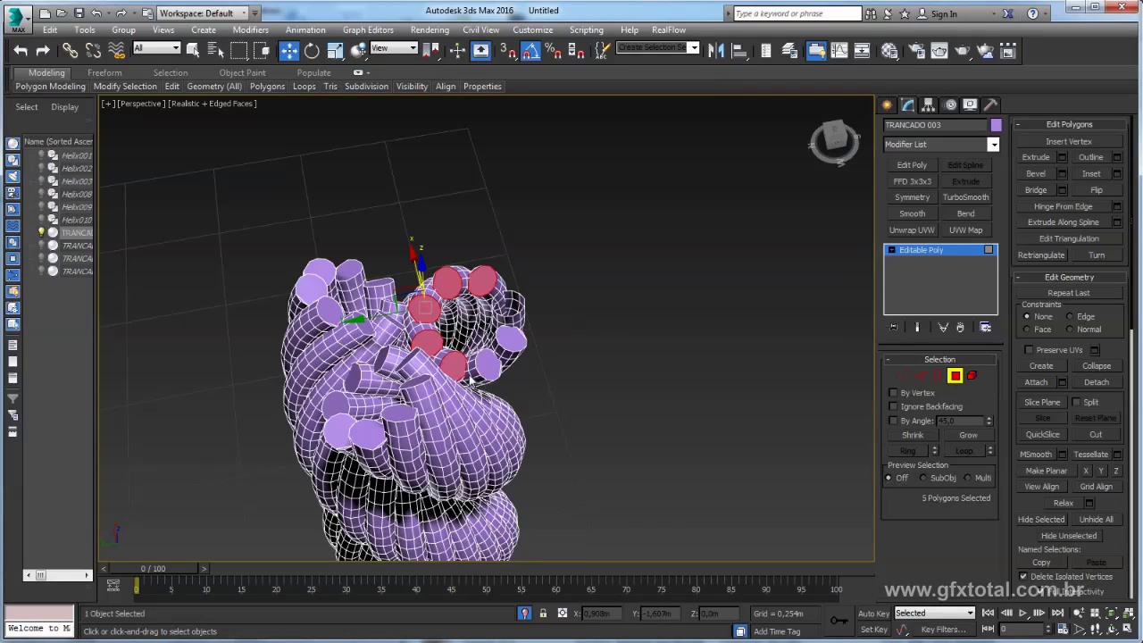
# - Expand the Graphite Modeling ribbon to full panels and select all similar cap polygons
pyautogui.click(358, 74)
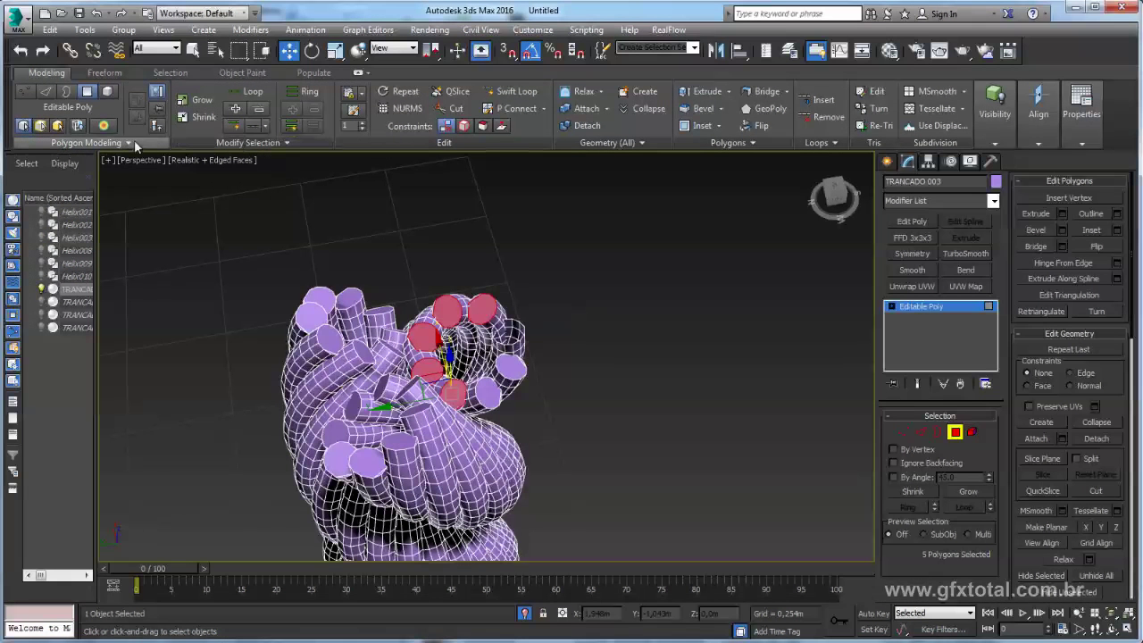
pyautogui.click(253, 143)
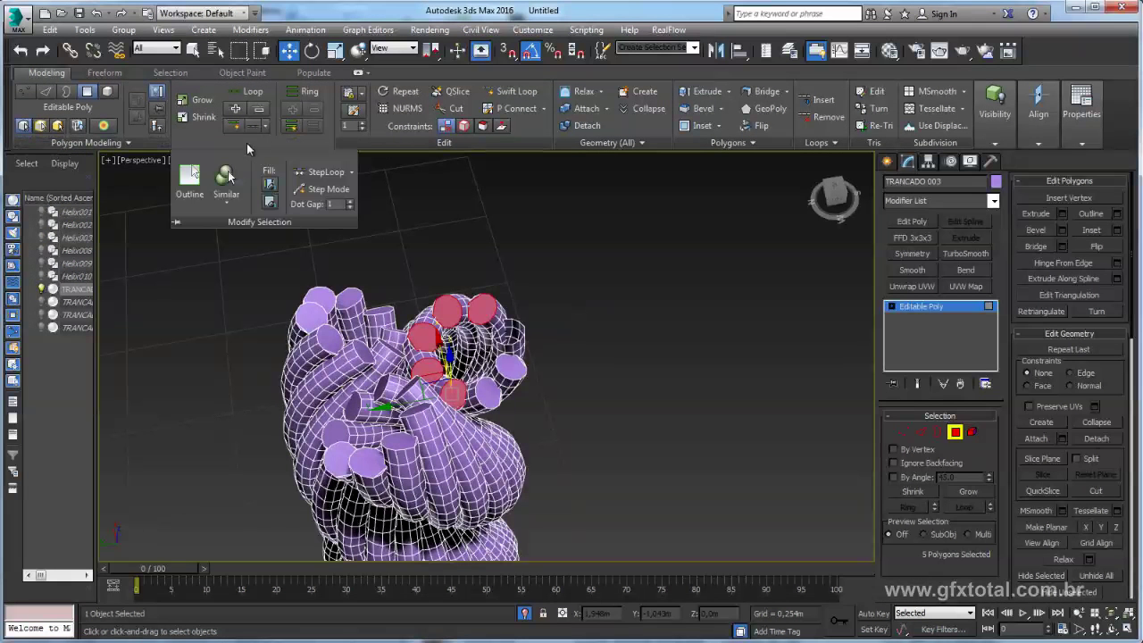
pyautogui.click(226, 175)
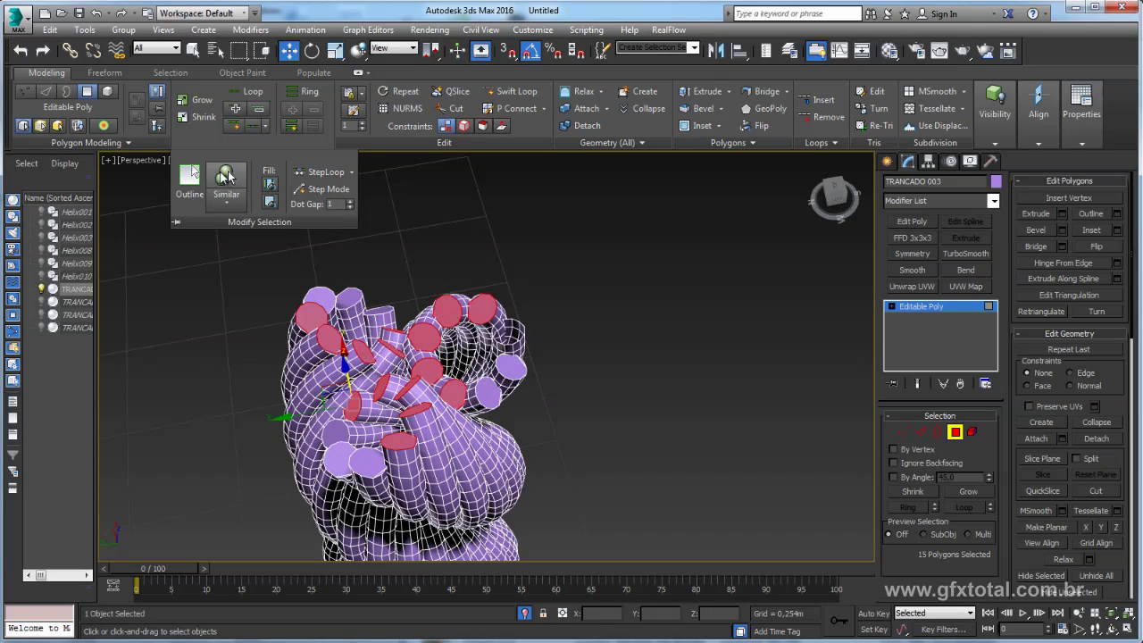
pyautogui.moveTo(486, 355)
pyautogui.keyDown('alt'); pyautogui.mouseDown(button='middle')
pyautogui.moveTo(459, 392)
pyautogui.moveTo(480, 404)
pyautogui.mouseUp(button='middle'); pyautogui.keyUp('alt')
pyautogui.scroll(3, 474, 410)
pyautogui.scroll(1, 474, 409)
# - Grow and shrink the cap selection, then pick individual strand end caps
pyautogui.click(966, 493)
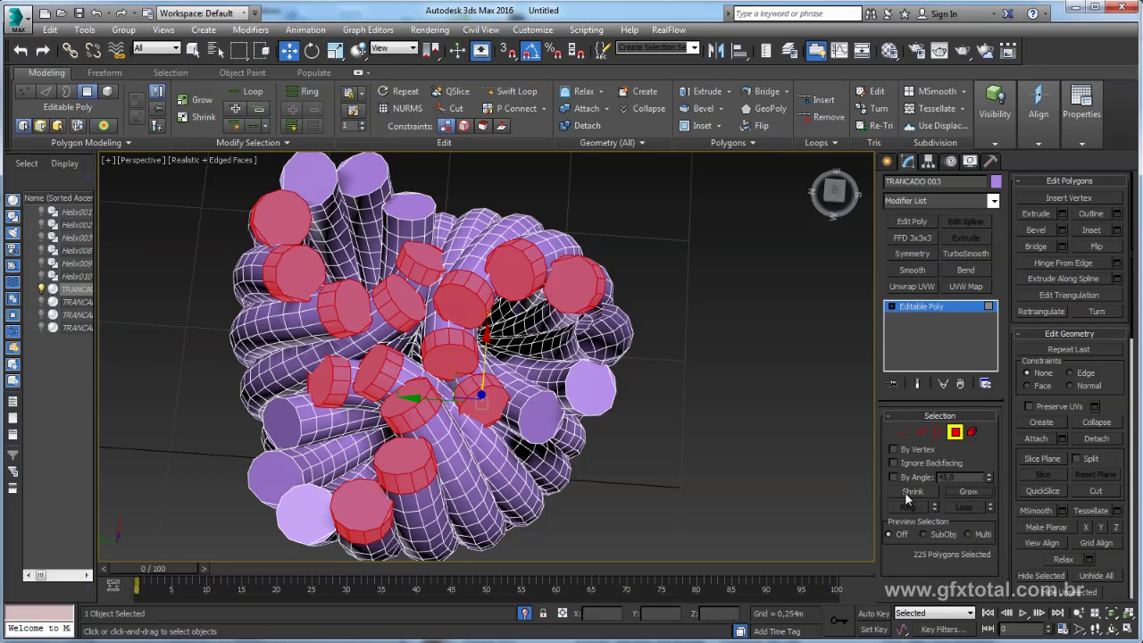
pyautogui.click(909, 493)
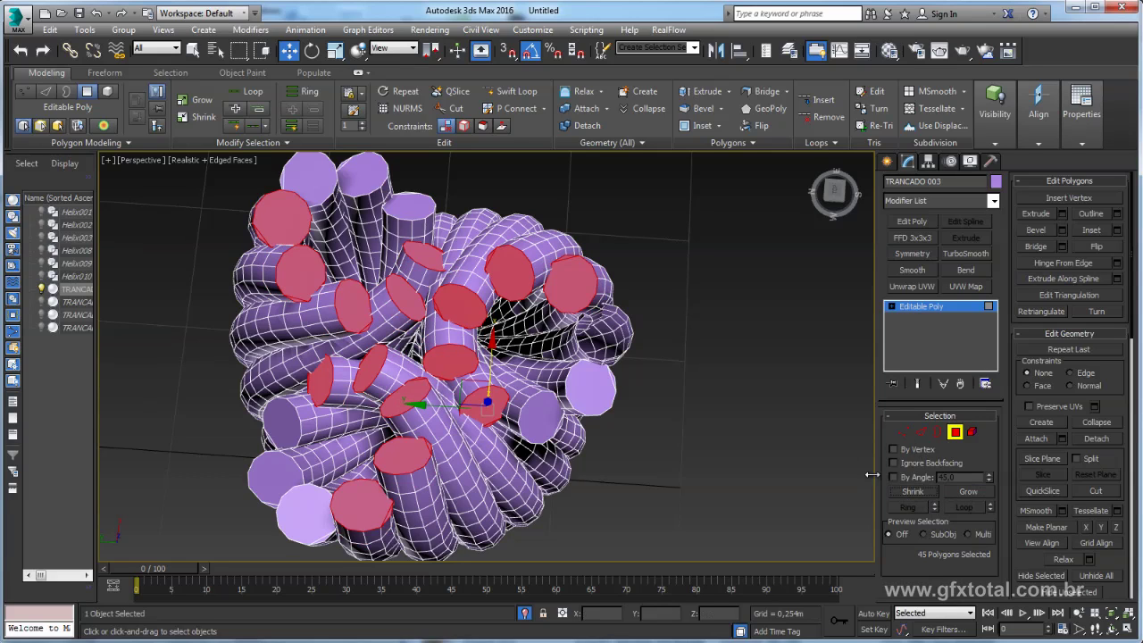
pyautogui.click(587, 390)
pyautogui.keyDown('ctrl'); pyautogui.click(540, 412); pyautogui.keyUp('ctrl')
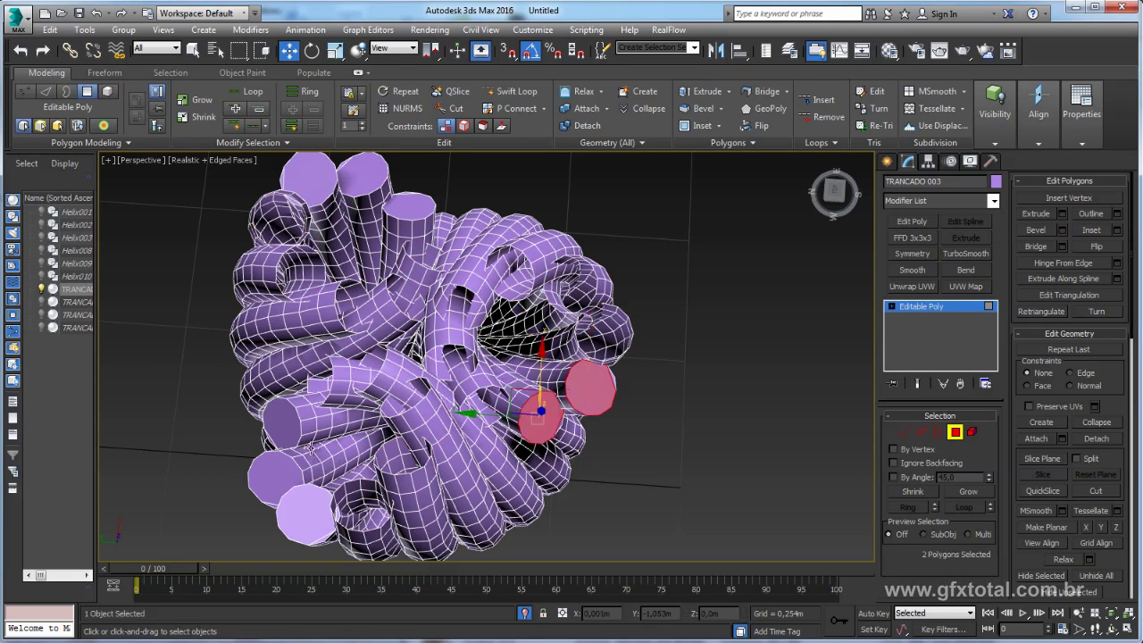
pyautogui.click(228, 145)
pyautogui.click(227, 177)
pyautogui.keyDown('alt'); pyautogui.moveTo(417, 314); pyautogui.dragTo(464, 305, button='middle'); pyautogui.keyUp('alt')
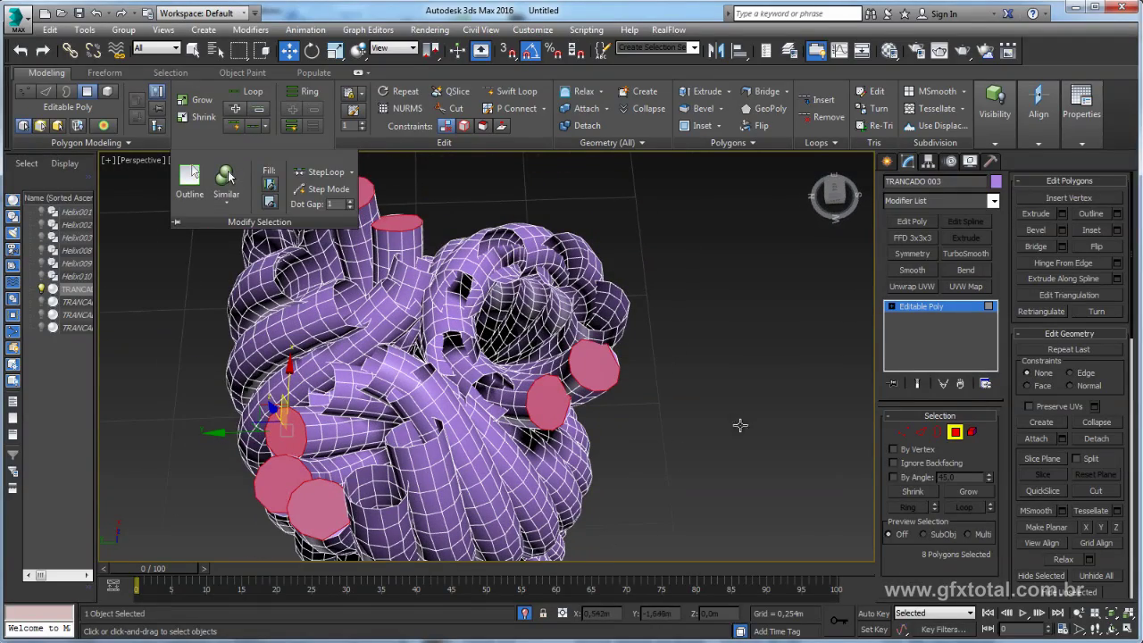
pyautogui.click(968, 491)
pyautogui.click(912, 491)
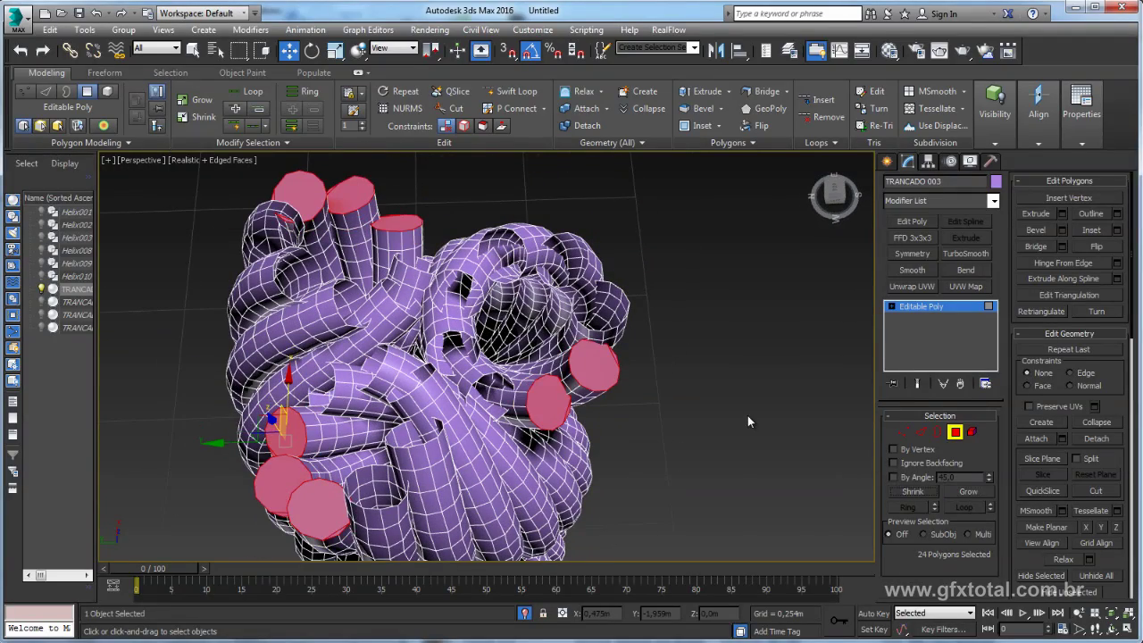
pyautogui.click(748, 421)
pyautogui.moveTo(701, 413)
pyautogui.keyDown('alt'); pyautogui.mouseDown(button='middle')
pyautogui.moveTo(664, 405)
pyautogui.moveTo(606, 299)
pyautogui.moveTo(597, 471)
pyautogui.moveTo(553, 364)
pyautogui.moveTo(572, 341)
pyautogui.mouseUp(button='middle'); pyautogui.keyUp('alt')
pyautogui.scroll(5, 616, 357)
pyautogui.click(622, 359)
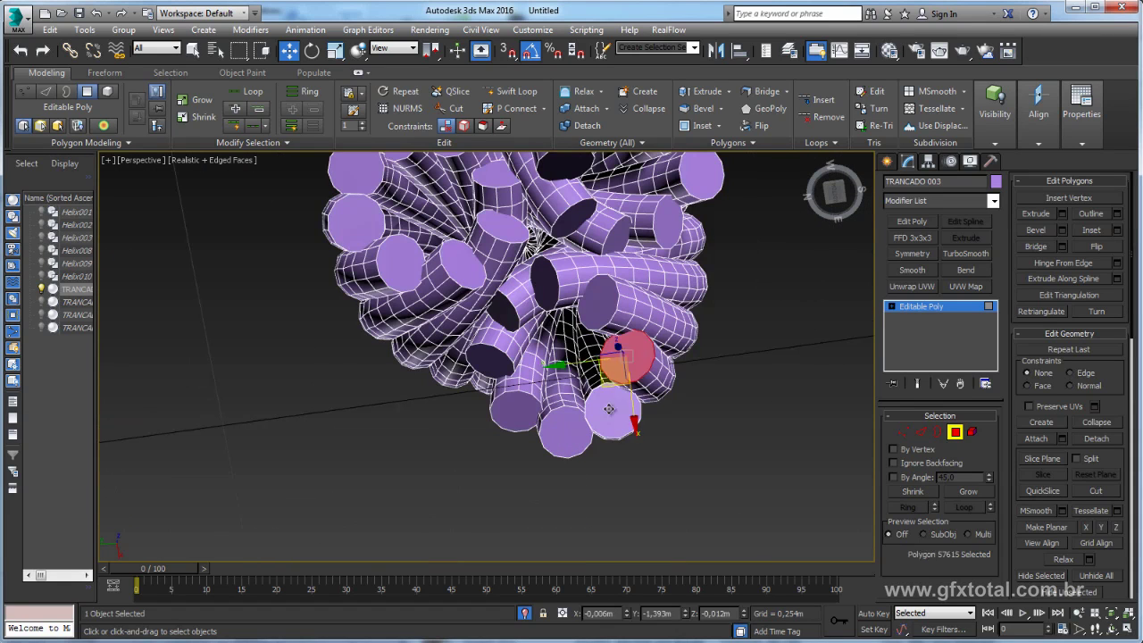
pyautogui.scroll(5, 611, 410)
pyautogui.scroll(-5, 615, 413)
pyautogui.keyDown('alt'); pyautogui.moveTo(620, 416); pyautogui.dragTo(631, 437, button='middle'); pyautogui.keyUp('alt')
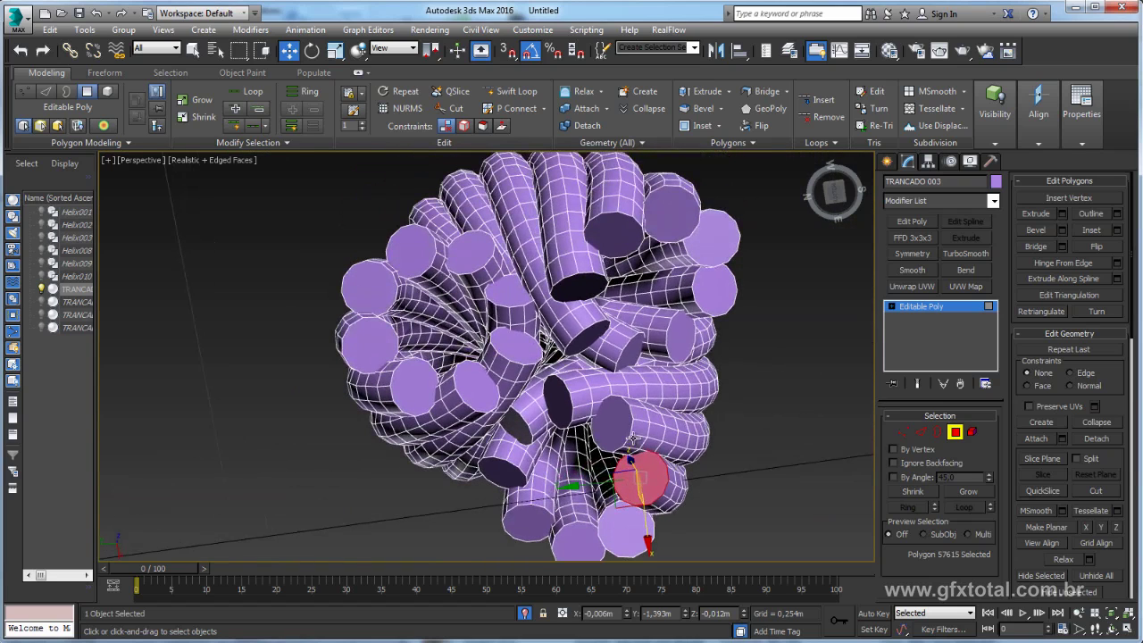
pyautogui.click(286, 143)
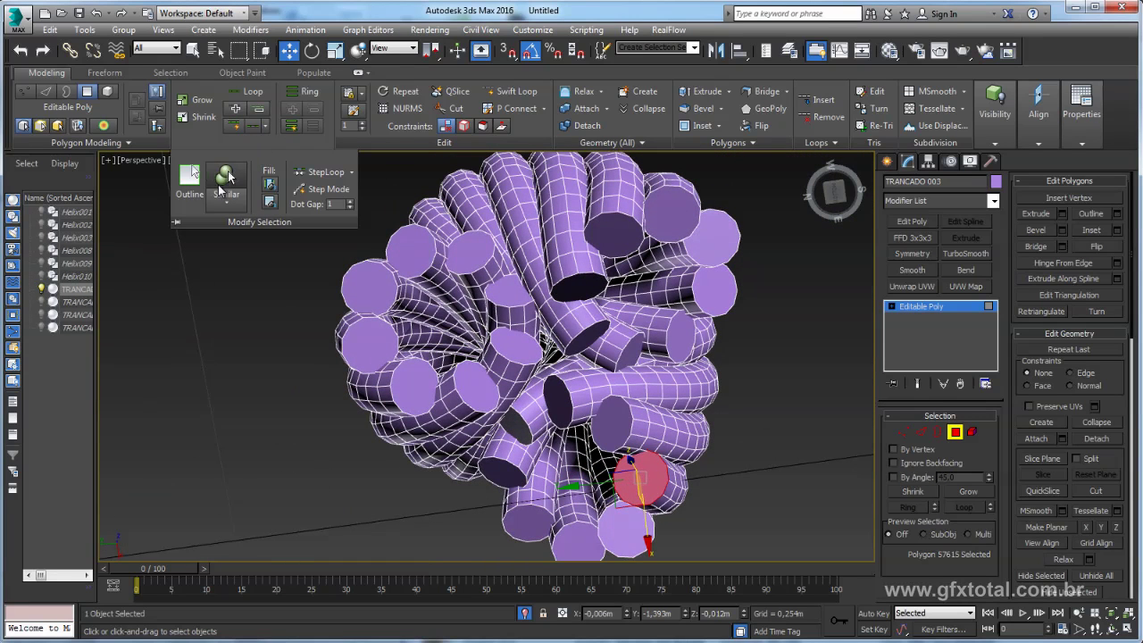
pyautogui.click(223, 178)
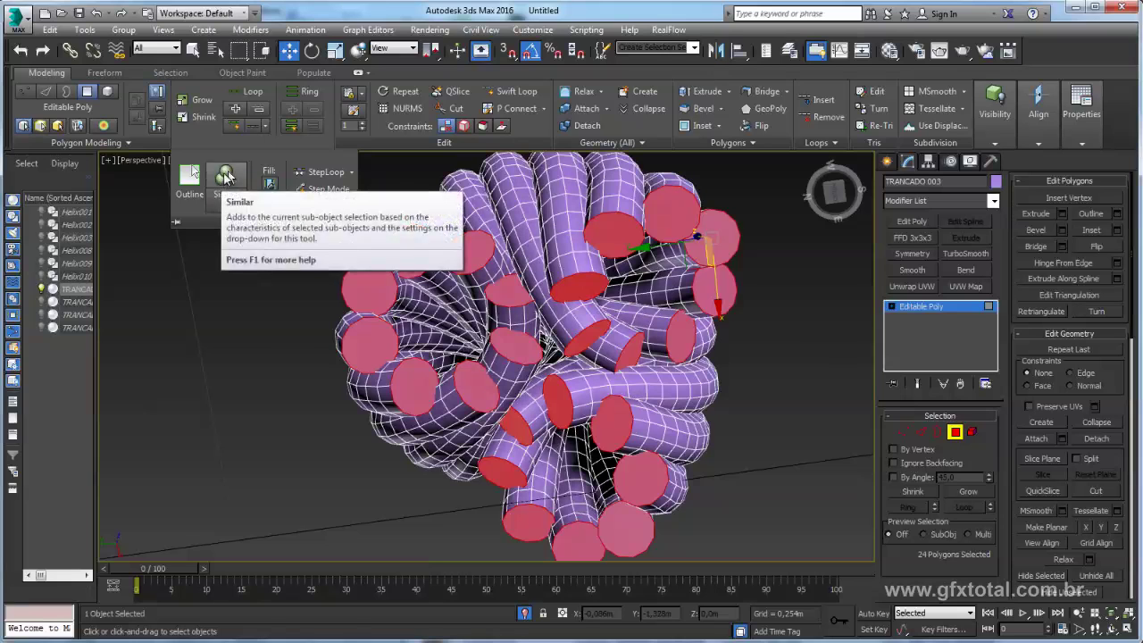
pyautogui.moveTo(520, 271); pyautogui.dragTo(532, 290, button='middle')
pyautogui.hotkey('ctrl', 'd')
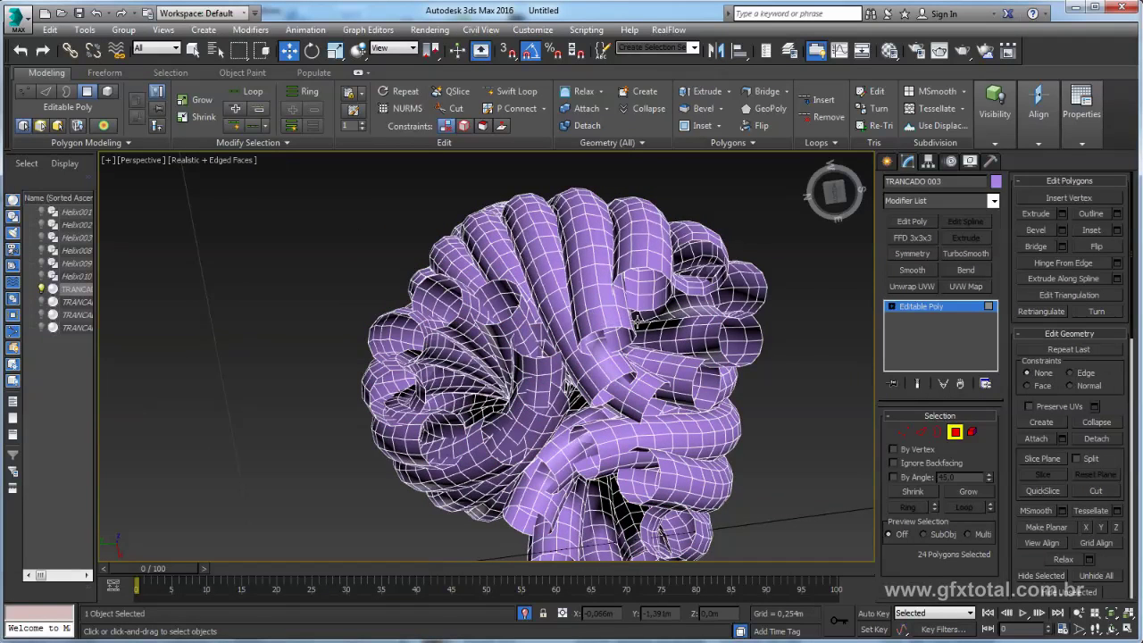
pyautogui.moveTo(639, 322)
pyautogui.keyDown('alt'); pyautogui.mouseDown(button='middle')
pyautogui.moveTo(656, 383)
pyautogui.moveTo(571, 477)
pyautogui.mouseUp(button='middle'); pyautogui.keyUp('alt')
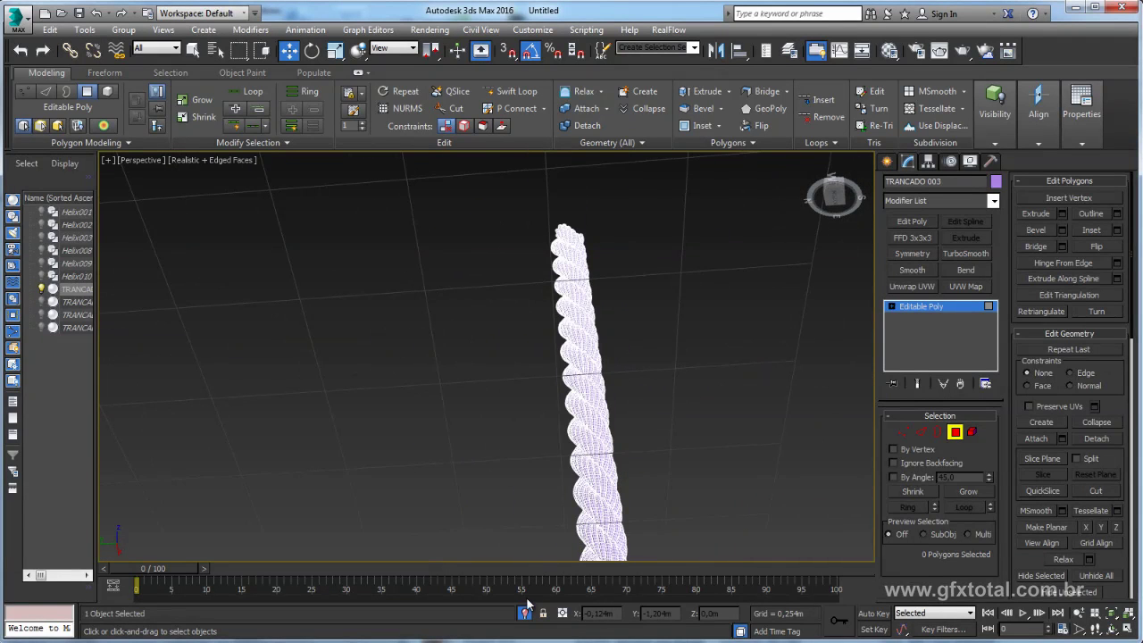
pyautogui.moveTo(527, 604)
pyautogui.keyDown('alt'); pyautogui.mouseDown(button='middle')
pyautogui.moveTo(591, 404)
pyautogui.moveTo(522, 351)
pyautogui.mouseUp(button='middle'); pyautogui.keyUp('alt')
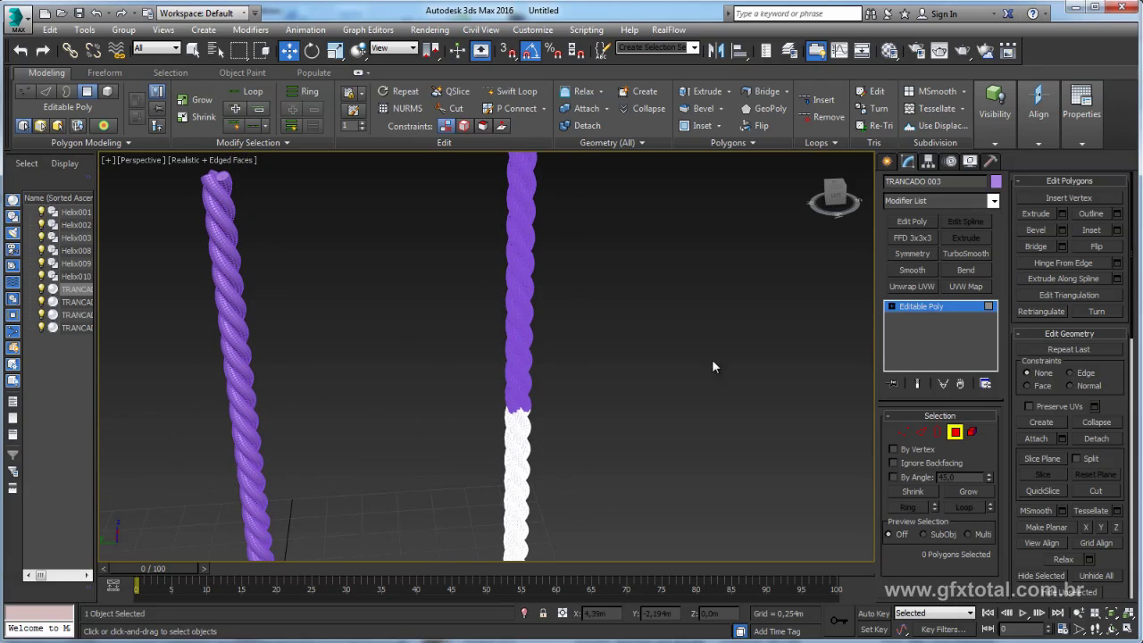
# - Isolate the TRANCADO 005 rope section and switch to Polygon level
pyautogui.click(952, 312)
pyautogui.click(518, 339)
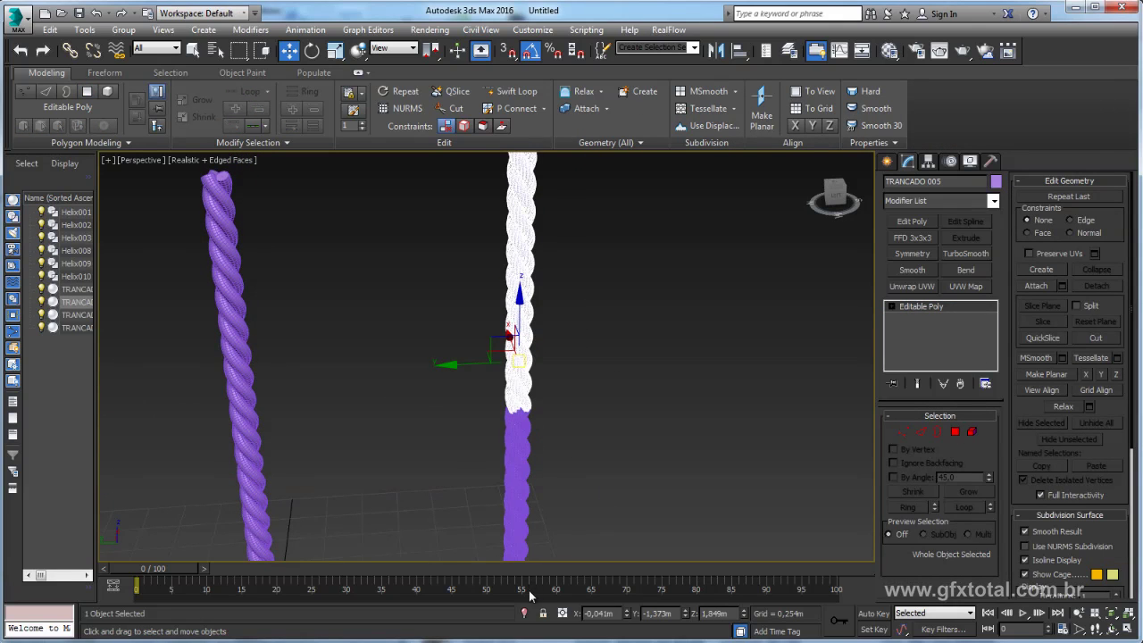
pyautogui.click(525, 614)
pyautogui.keyDown('alt'); pyautogui.moveTo(505, 295); pyautogui.dragTo(506, 366, button='middle'); pyautogui.keyUp('alt')
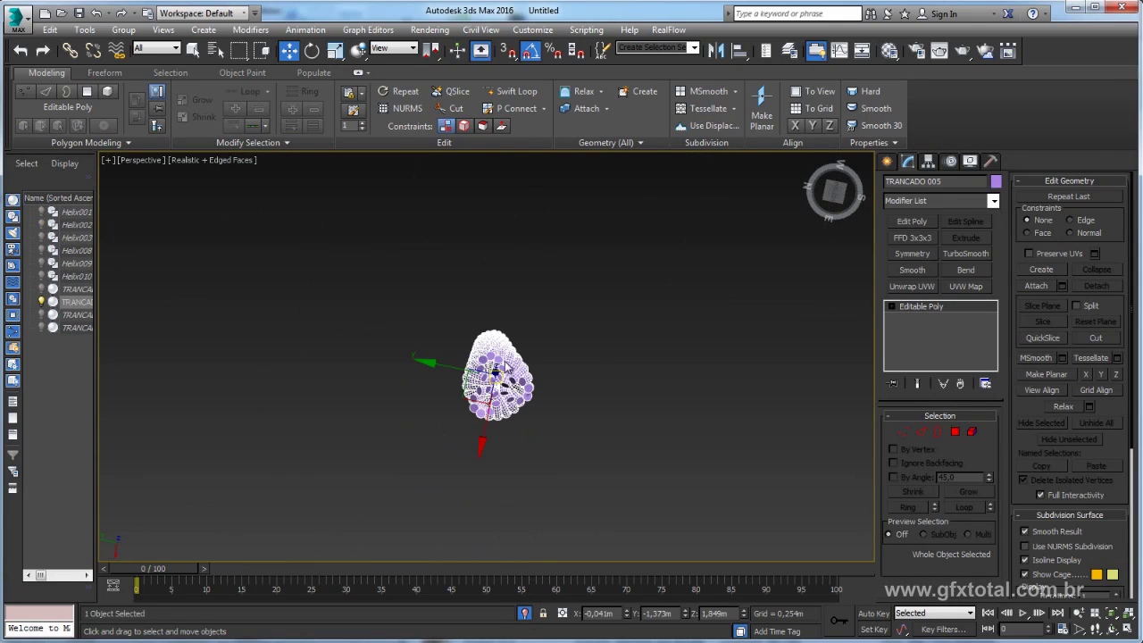
pyautogui.click(955, 432)
pyautogui.scroll(5, 498, 390)
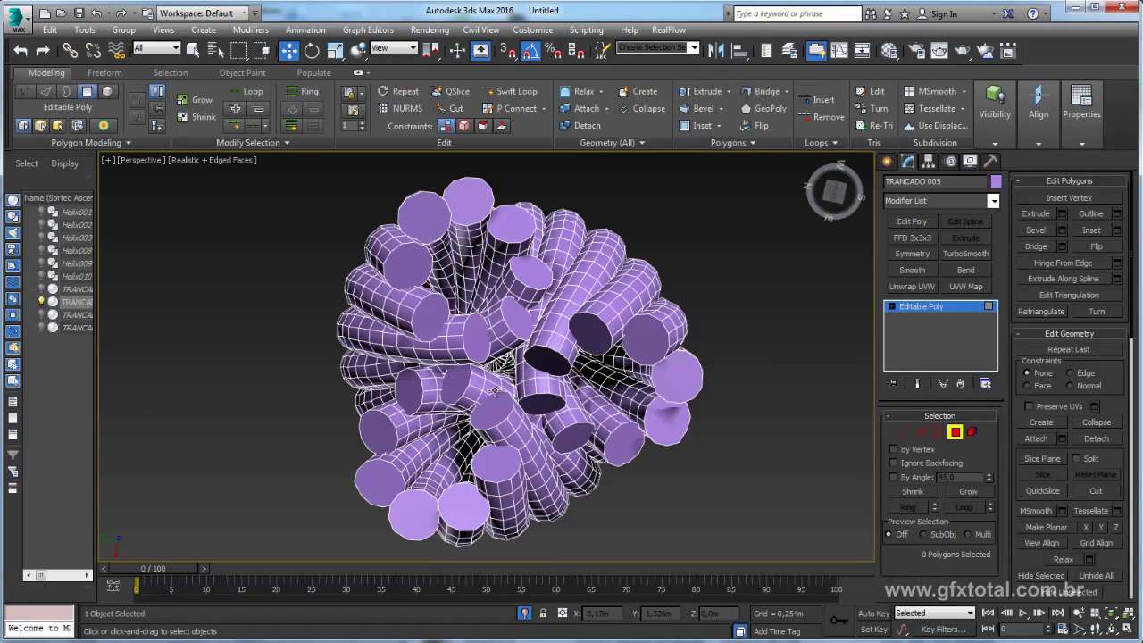
# - Pick strand end caps on TRANCADO 005, extending each pick with Select Similar
pyautogui.click(532, 356)
pyautogui.click(259, 142)
pyautogui.click(225, 176)
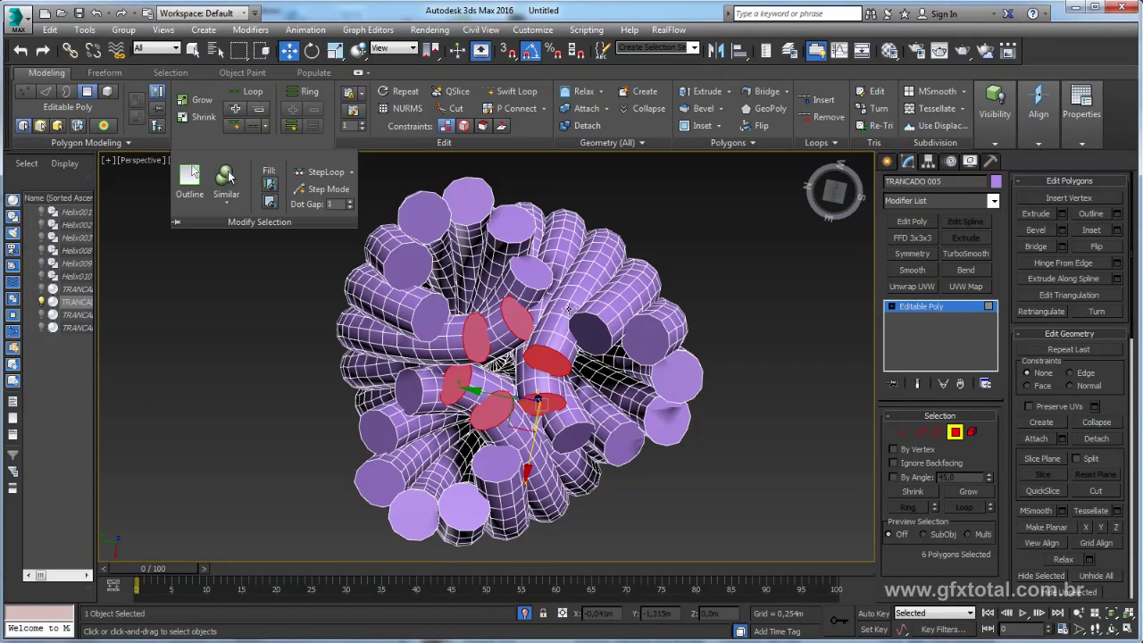
pyautogui.click(528, 272)
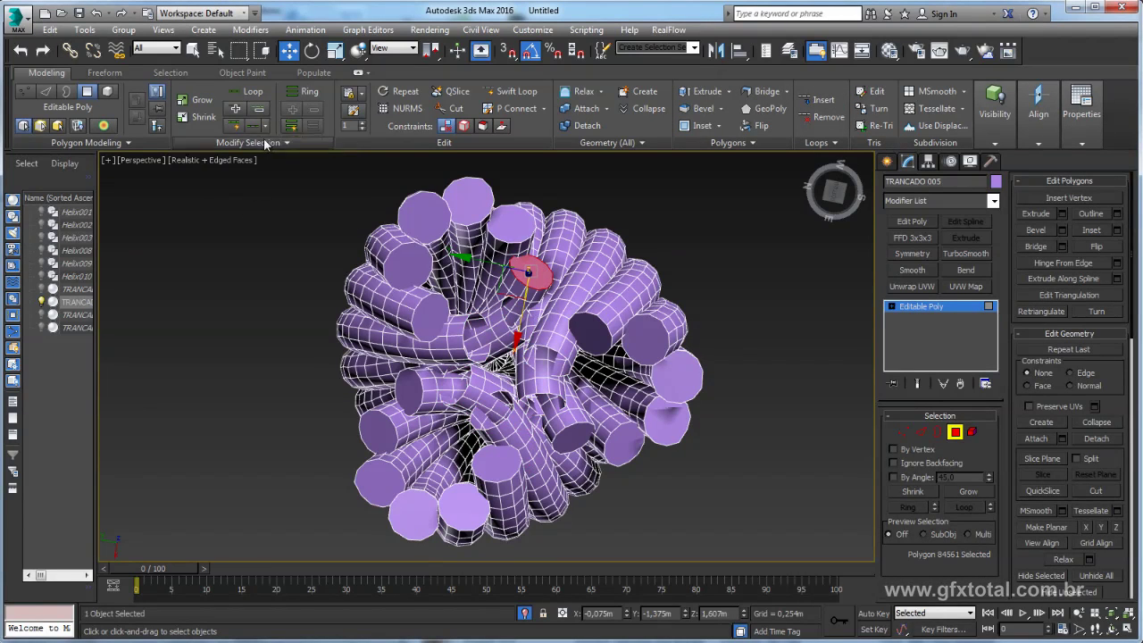
pyautogui.click(227, 177)
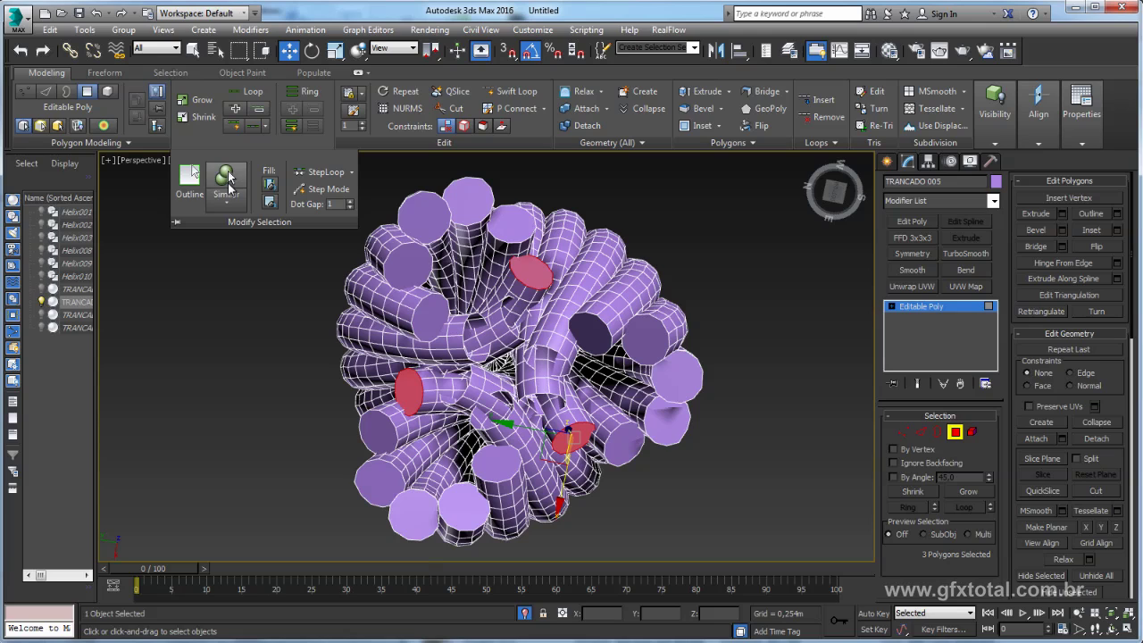
pyautogui.click(585, 335)
pyautogui.click(268, 143)
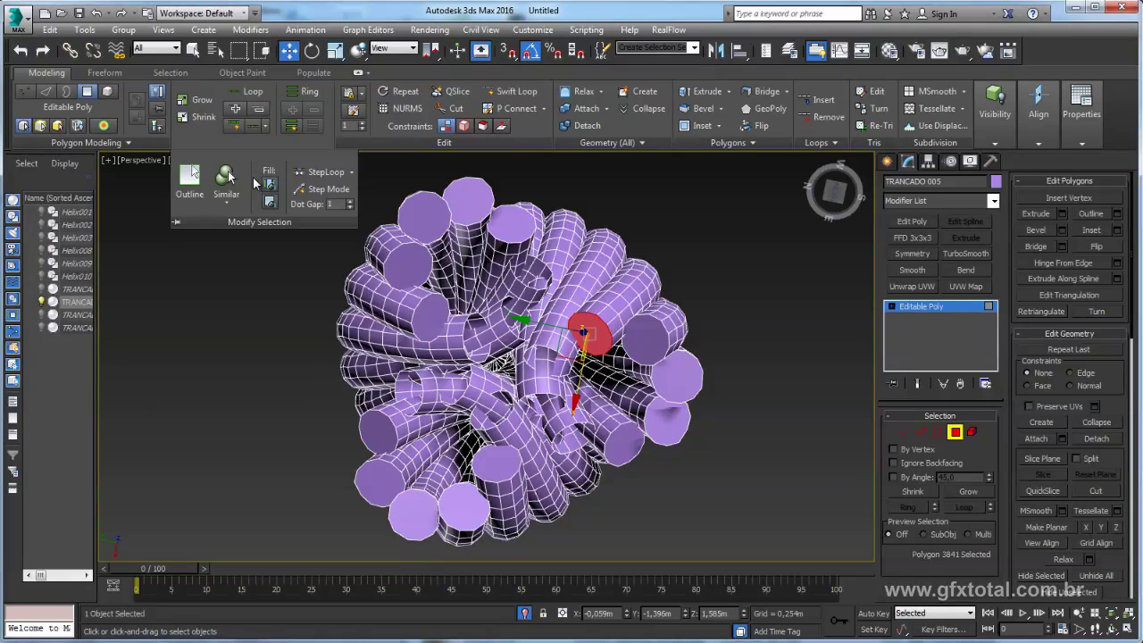
pyautogui.click(226, 177)
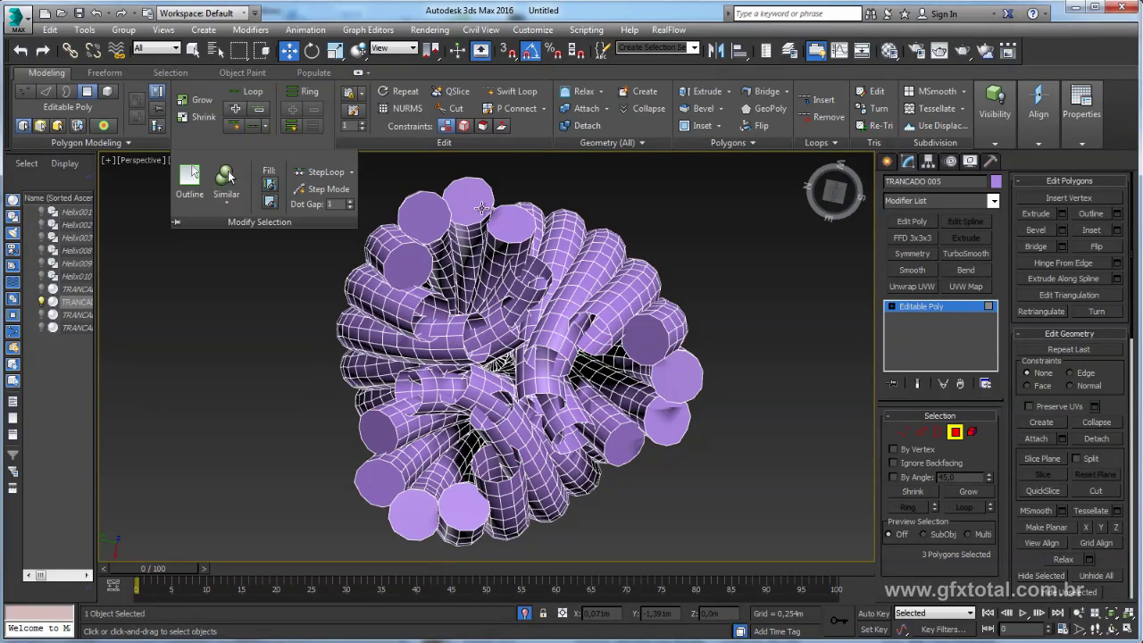
# - Delete the end caps at one rope end in three Similar-selection rounds
pyautogui.click(469, 199)
pyautogui.click(226, 177)
pyautogui.press('Delete')
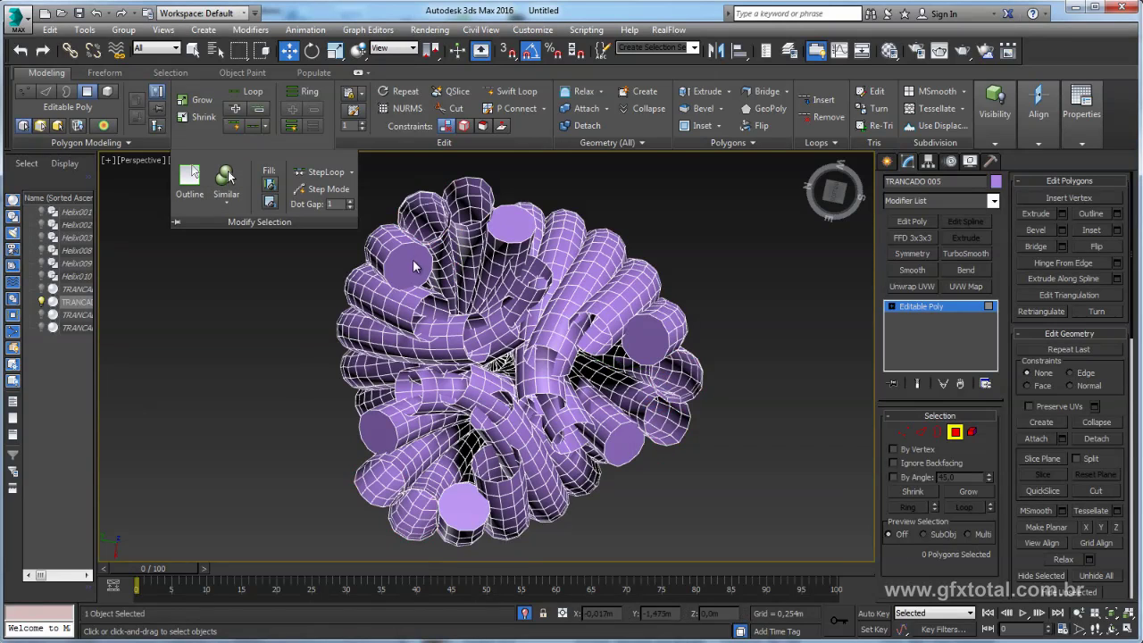
pyautogui.click(403, 261)
pyautogui.click(227, 177)
pyautogui.press('Delete')
pyautogui.click(512, 225)
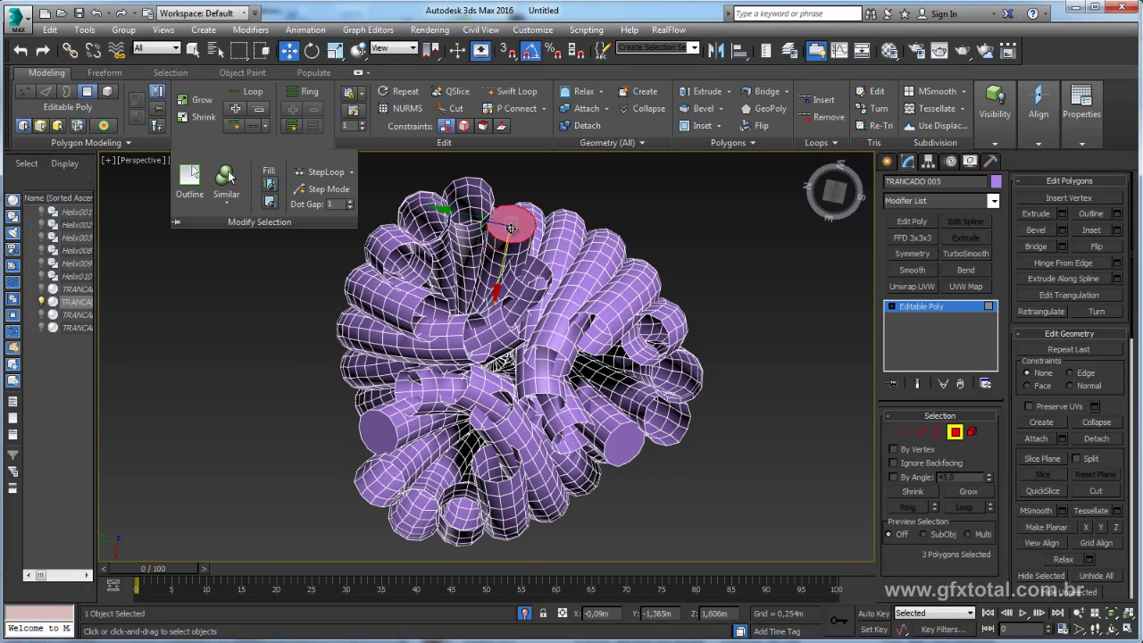
pyautogui.click(226, 177)
pyautogui.press('Delete')
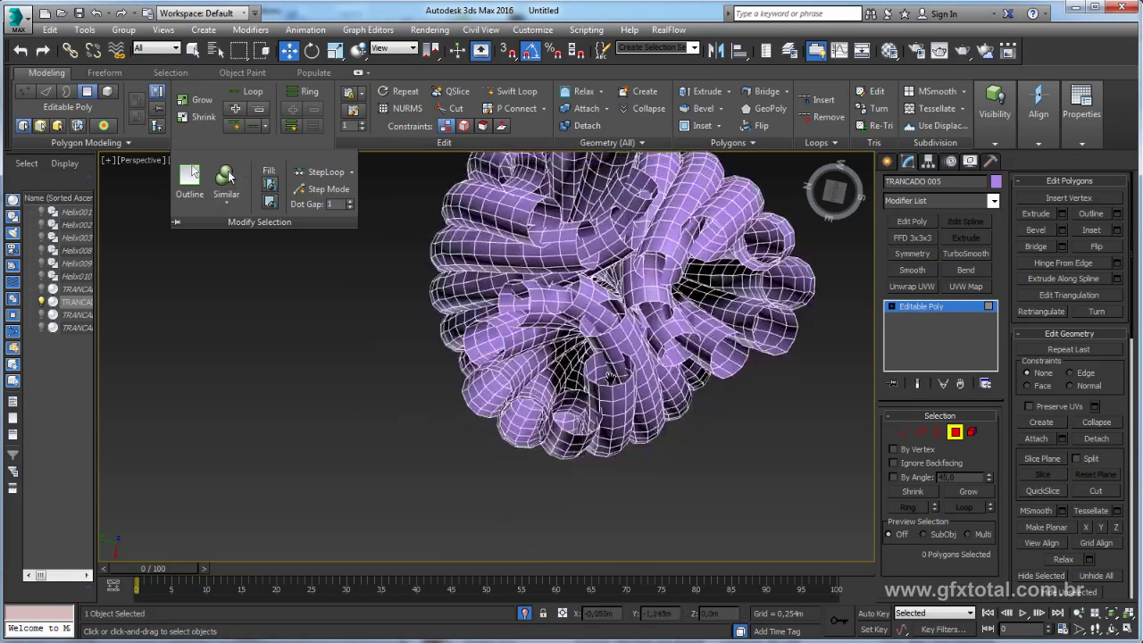
pyautogui.moveTo(544, 404)
pyautogui.keyDown('alt'); pyautogui.mouseDown(button='middle')
pyautogui.moveTo(655, 263)
pyautogui.moveTo(561, 359)
pyautogui.mouseUp(button='middle'); pyautogui.keyUp('alt')
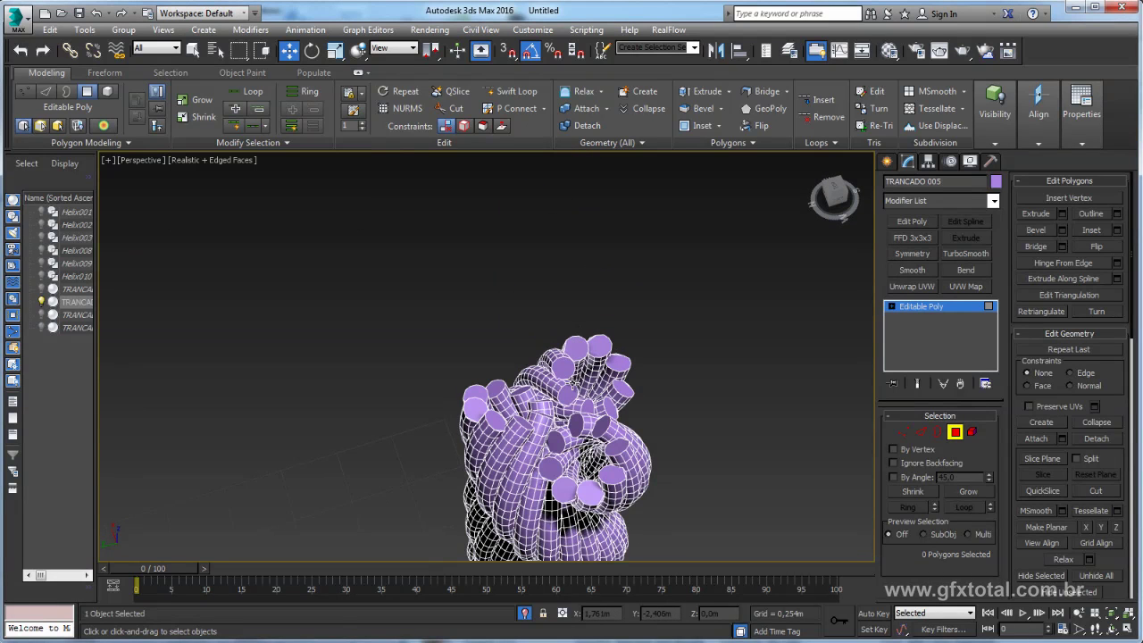
# - Select the caps at the braid's other end using Similar, Grow and Shrink
pyautogui.click(567, 395)
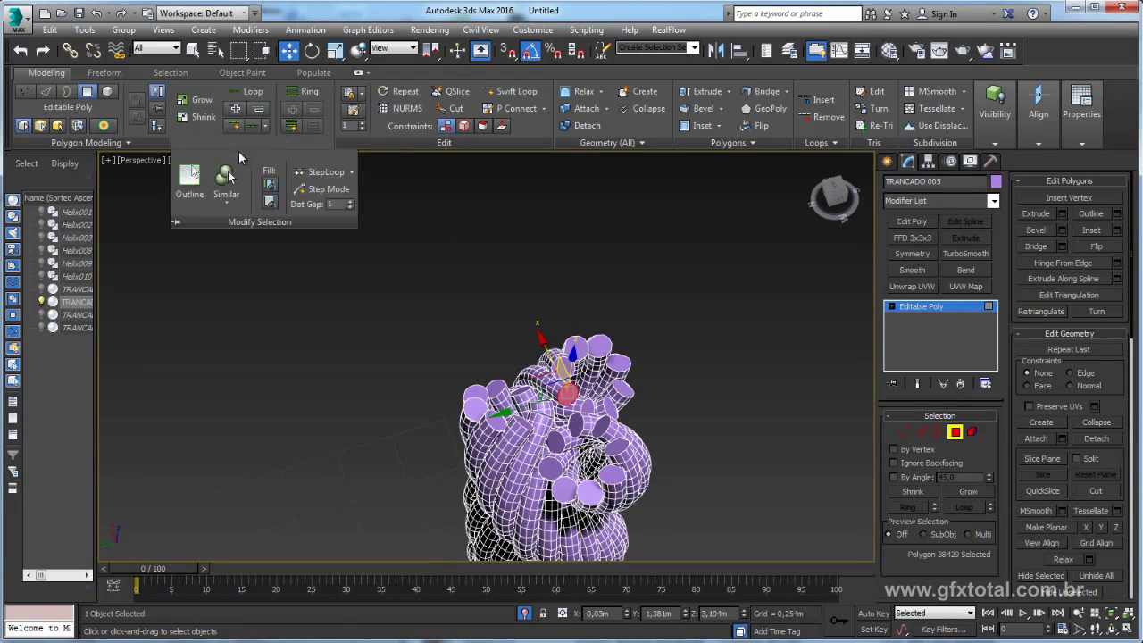
pyautogui.click(226, 175)
pyautogui.press('z')
pyautogui.hotkey('shift', 'z')
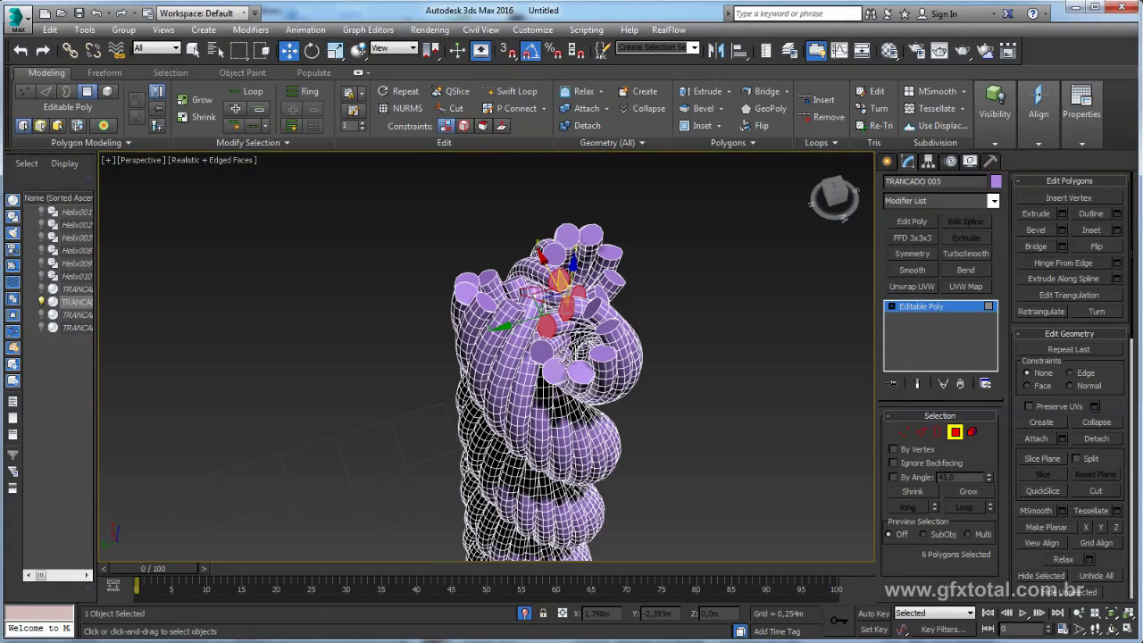
pyautogui.scroll(3, 593, 358)
pyautogui.scroll(3, 593, 358)
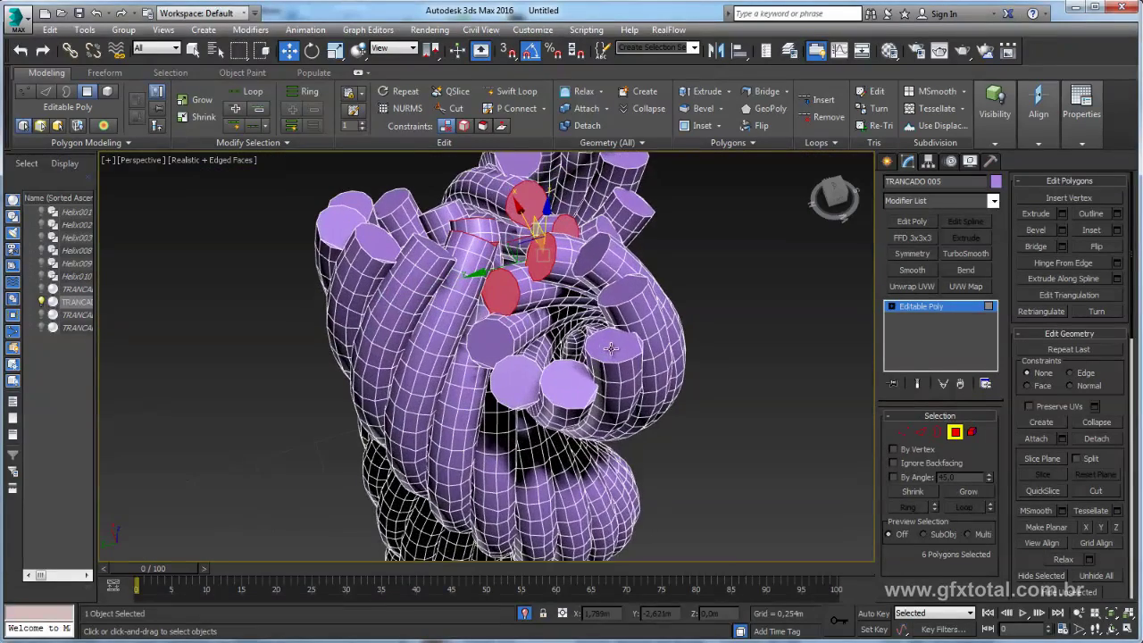
pyautogui.keyDown('alt'); pyautogui.moveTo(598, 355); pyautogui.dragTo(611, 350, button='middle'); pyautogui.keyUp('alt')
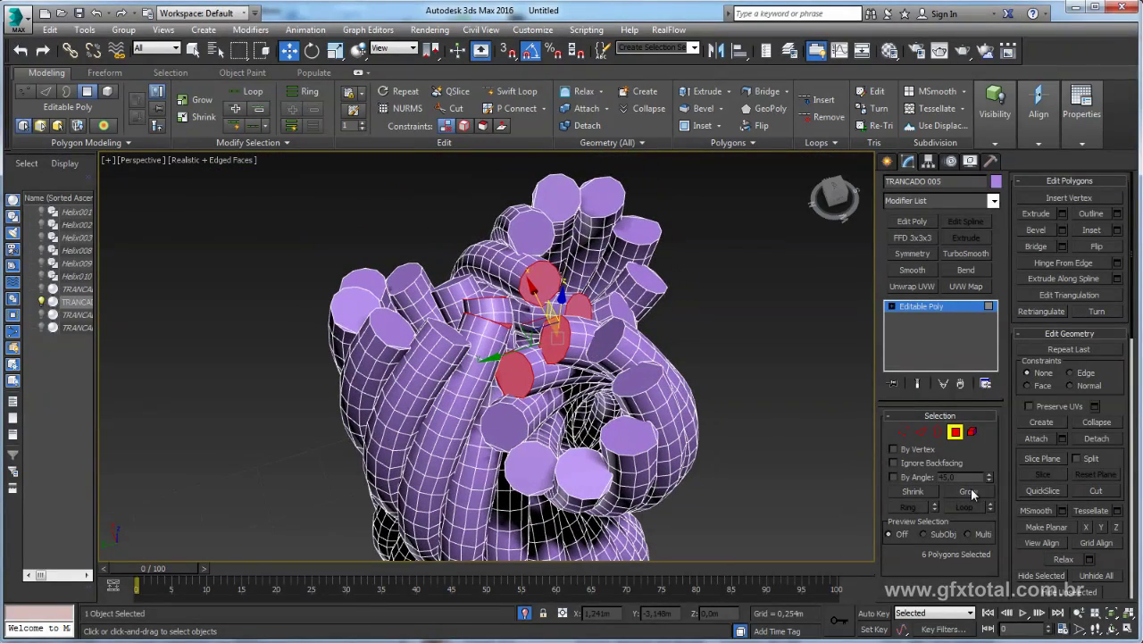
pyautogui.click(970, 492)
pyautogui.click(920, 491)
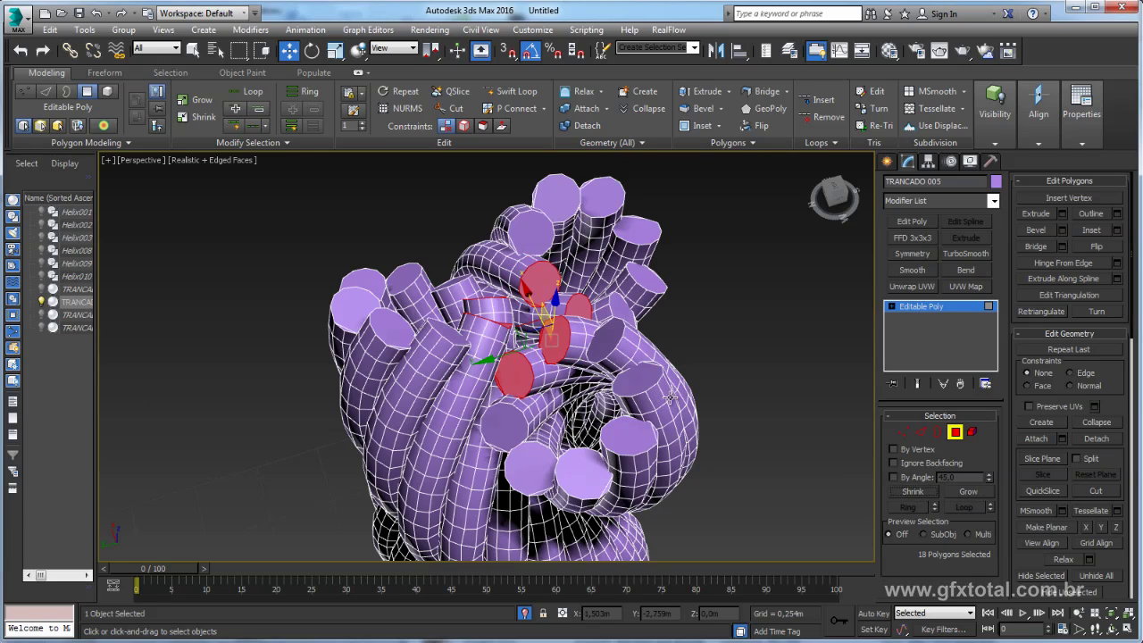
# - Clear the selection and hand-pick eight strand-end caps around the braid's end
pyautogui.click(613, 336)
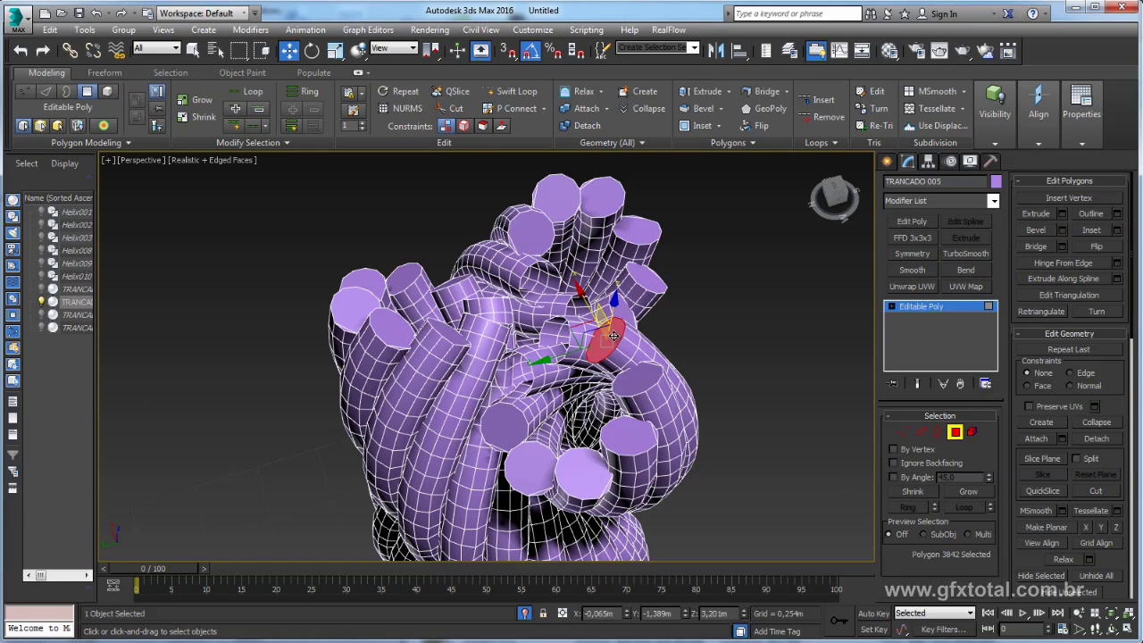
pyautogui.click(258, 148)
pyautogui.click(226, 175)
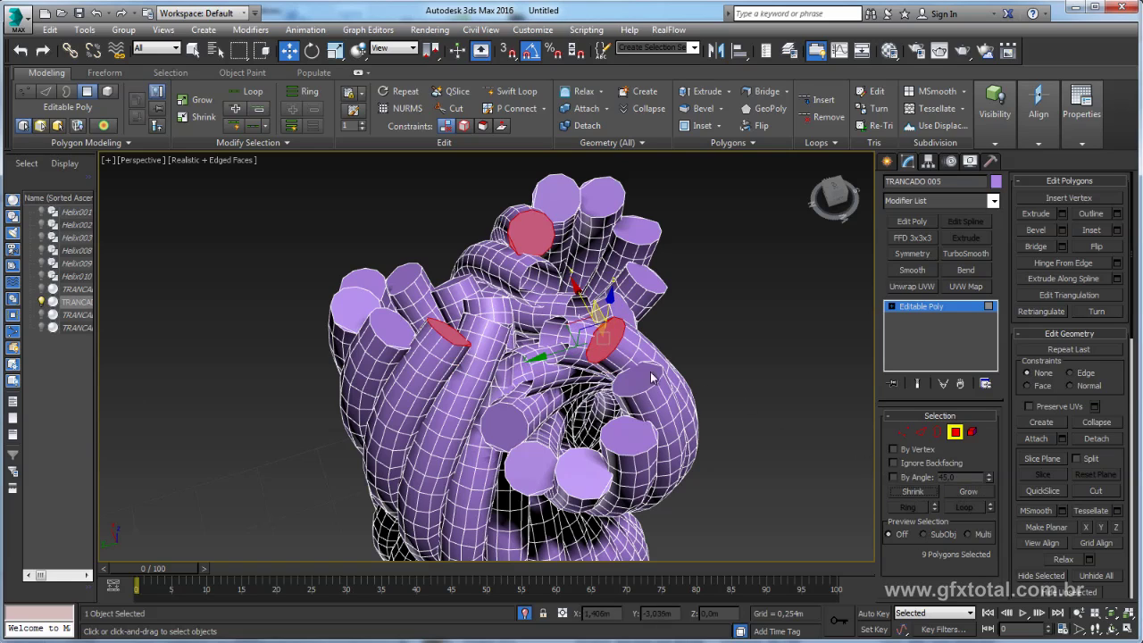
pyautogui.hotkey('ctrl', 'd')
pyautogui.click(549, 201)
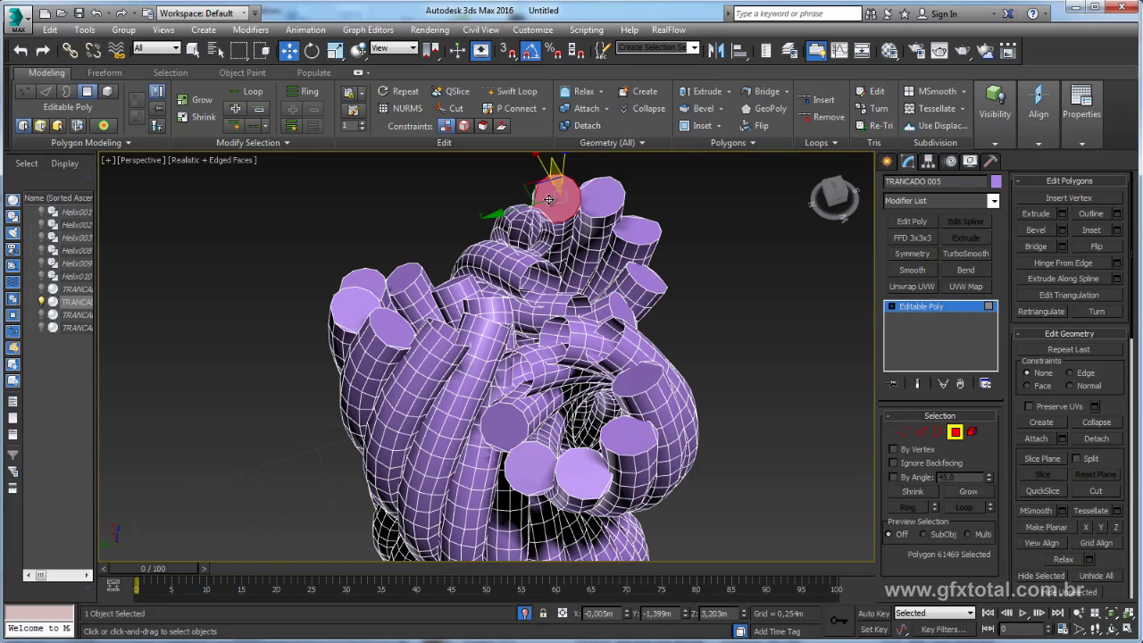
pyautogui.keyDown('ctrl'); pyautogui.click(361, 292); pyautogui.keyUp('ctrl')
pyautogui.keyDown('ctrl'); pyautogui.click(404, 279); pyautogui.keyUp('ctrl')
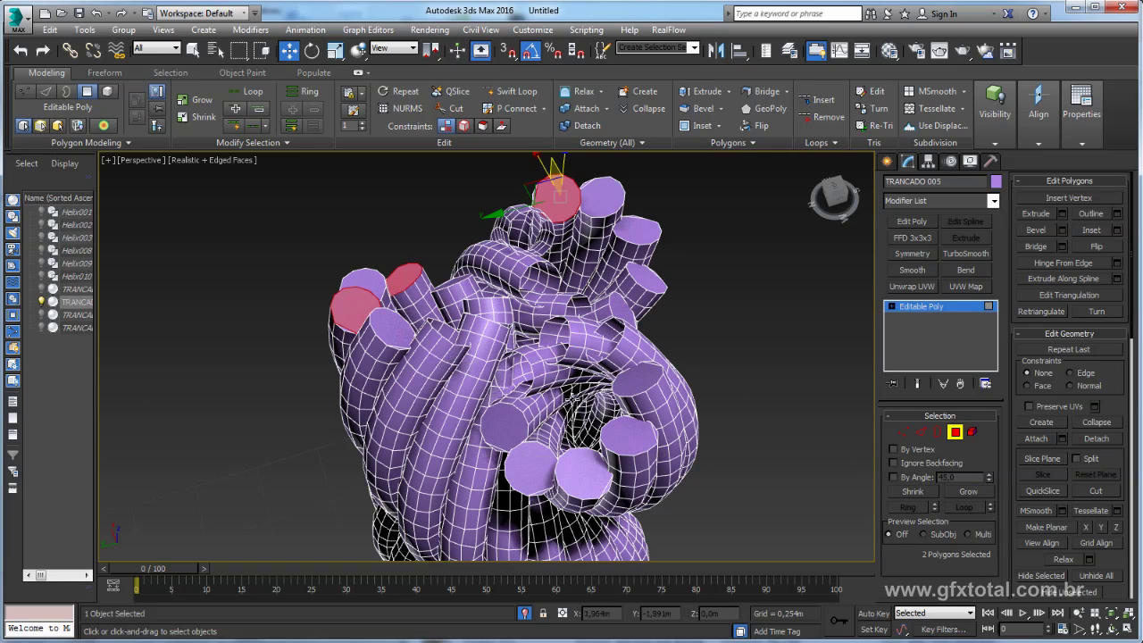
pyautogui.keyDown('ctrl'); pyautogui.click(513, 427); pyautogui.keyUp('ctrl')
pyautogui.keyDown('ctrl'); pyautogui.click(533, 462); pyautogui.keyUp('ctrl')
pyautogui.keyDown('ctrl'); pyautogui.click(587, 469); pyautogui.keyUp('ctrl')
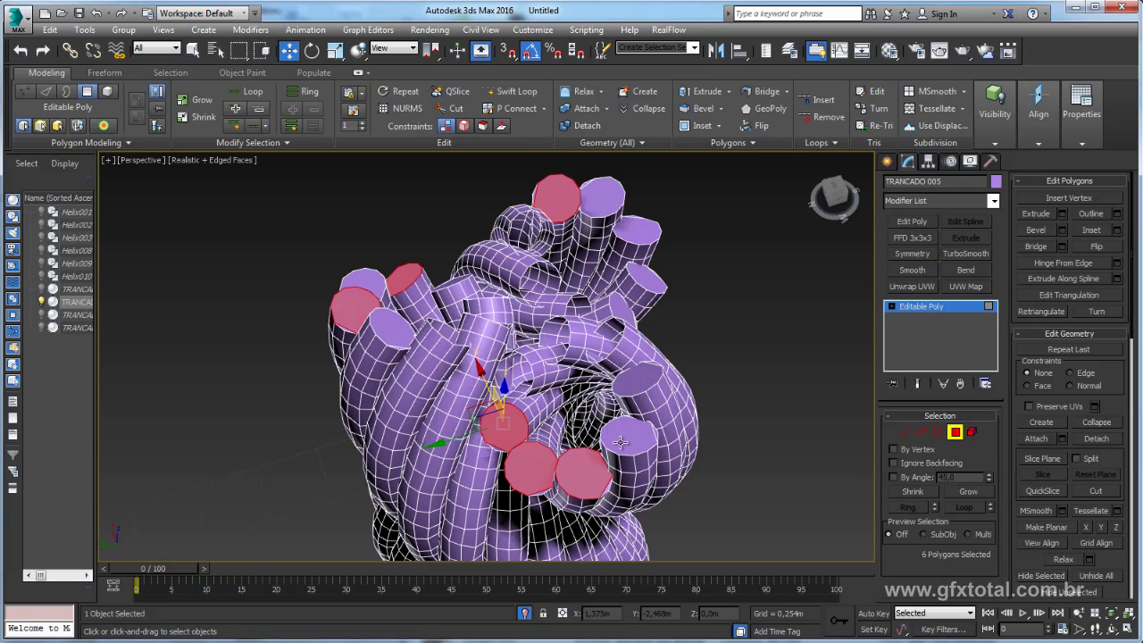
pyautogui.keyDown('ctrl'); pyautogui.click(621, 441); pyautogui.keyUp('ctrl')
pyautogui.keyDown('ctrl'); pyautogui.click(637, 376); pyautogui.keyUp('ctrl')
# - Extend the selection to all similar caps and delete the 45 end caps
pyautogui.click(241, 141)
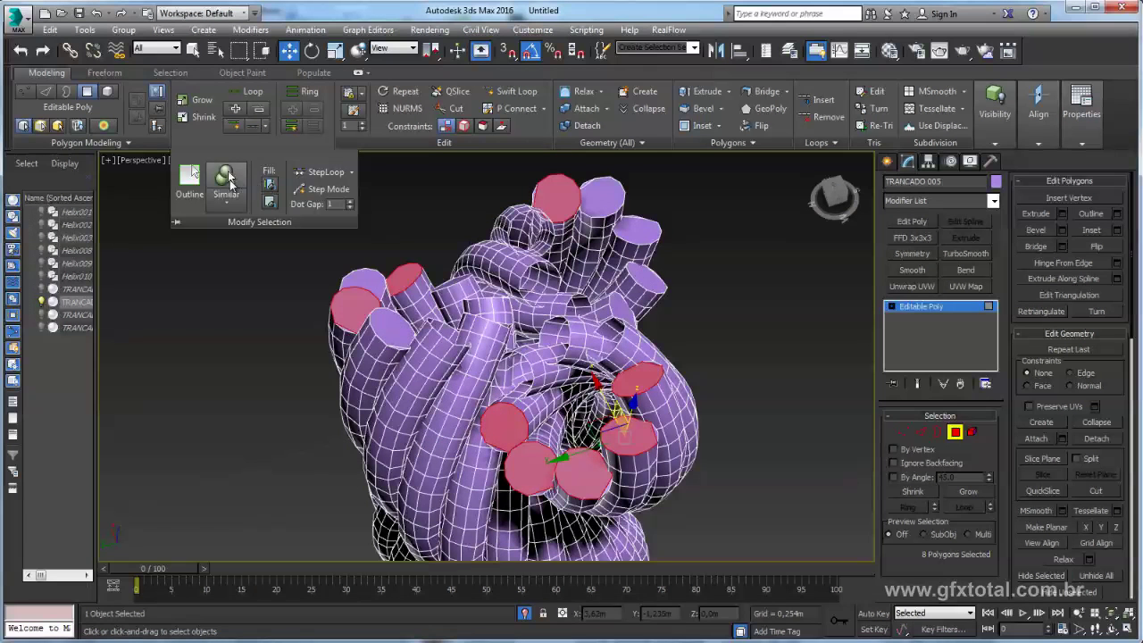
pyautogui.click(228, 179)
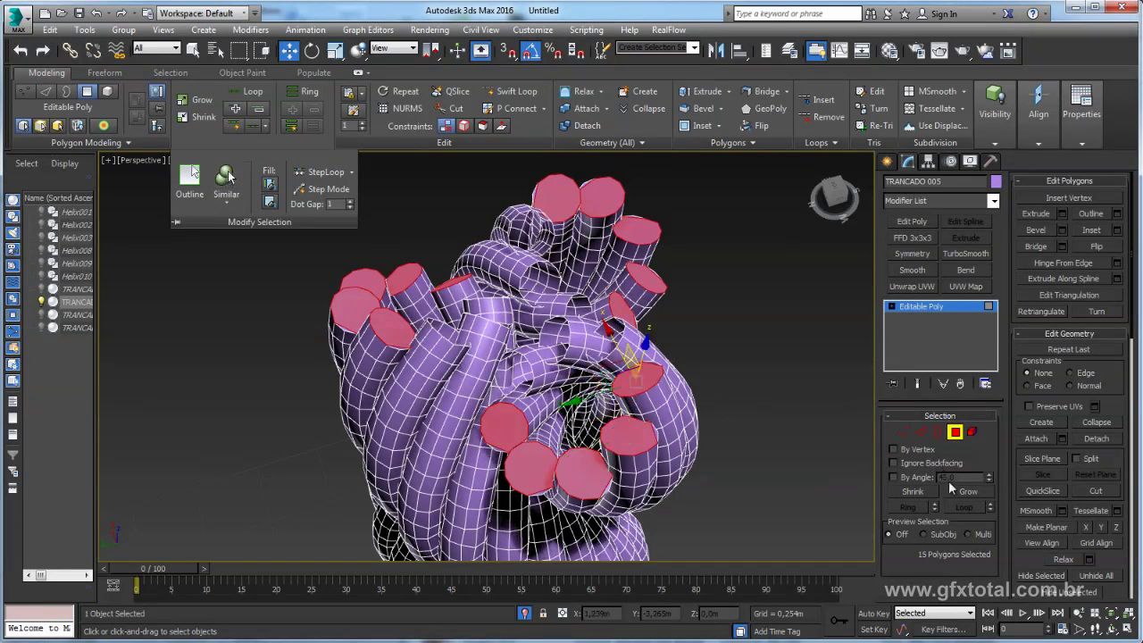
pyautogui.click(968, 491)
pyautogui.click(968, 491)
pyautogui.click(912, 491)
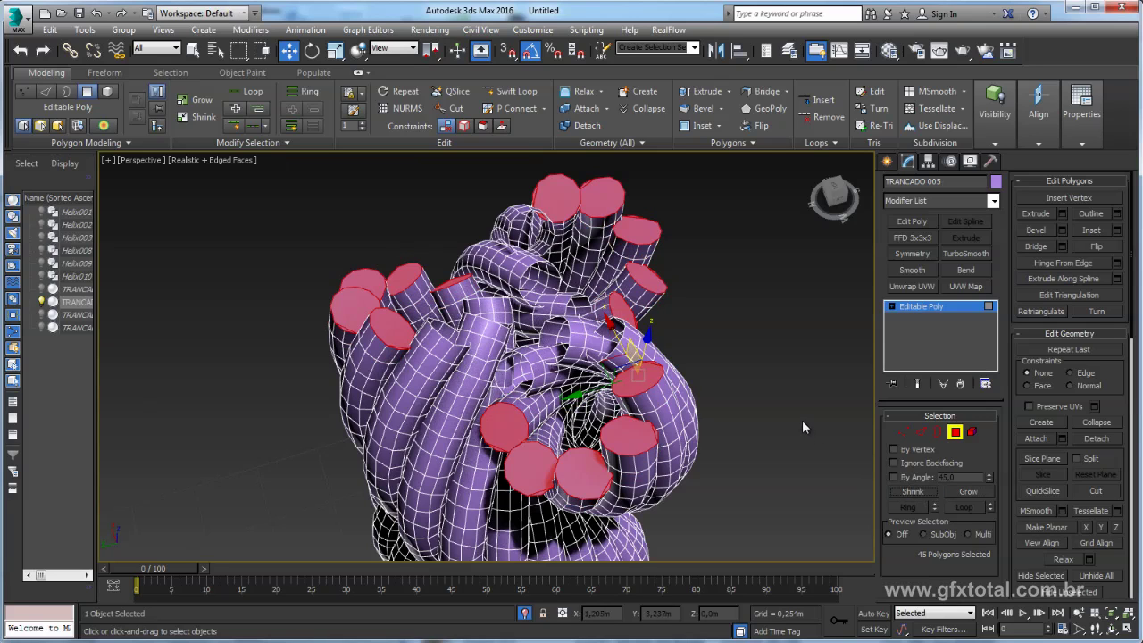
pyautogui.press('Delete')
# - Exit isolation so all rope objects are visible again
pyautogui.keyDown('alt'); pyautogui.moveTo(596, 307); pyautogui.dragTo(607, 329, button='middle'); pyautogui.keyUp('alt')
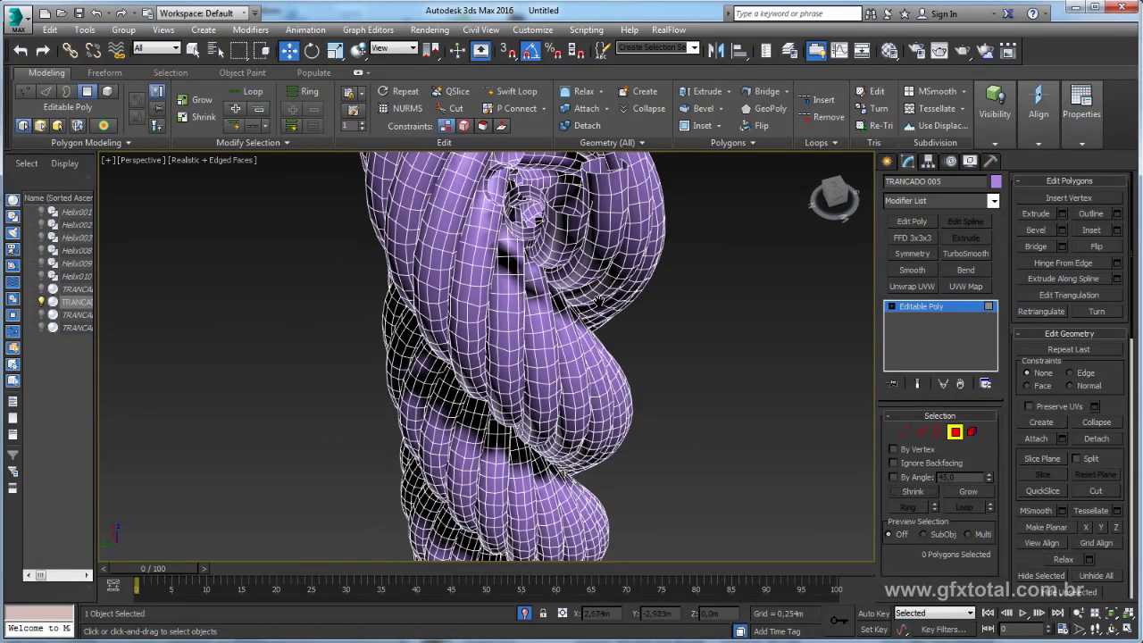
pyautogui.scroll(-5, 599, 301)
pyautogui.scroll(-2, 522, 534)
pyautogui.click(525, 614)
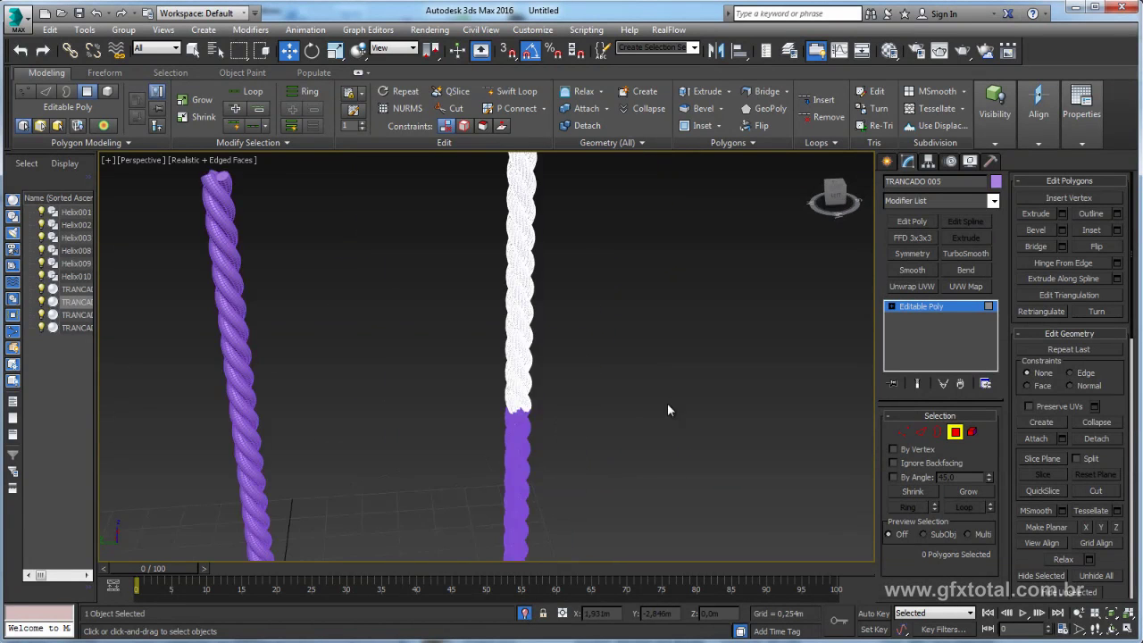
pyautogui.keyDown('alt'); pyautogui.moveTo(667, 402); pyautogui.dragTo(615, 455, button='middle'); pyautogui.keyUp('alt')
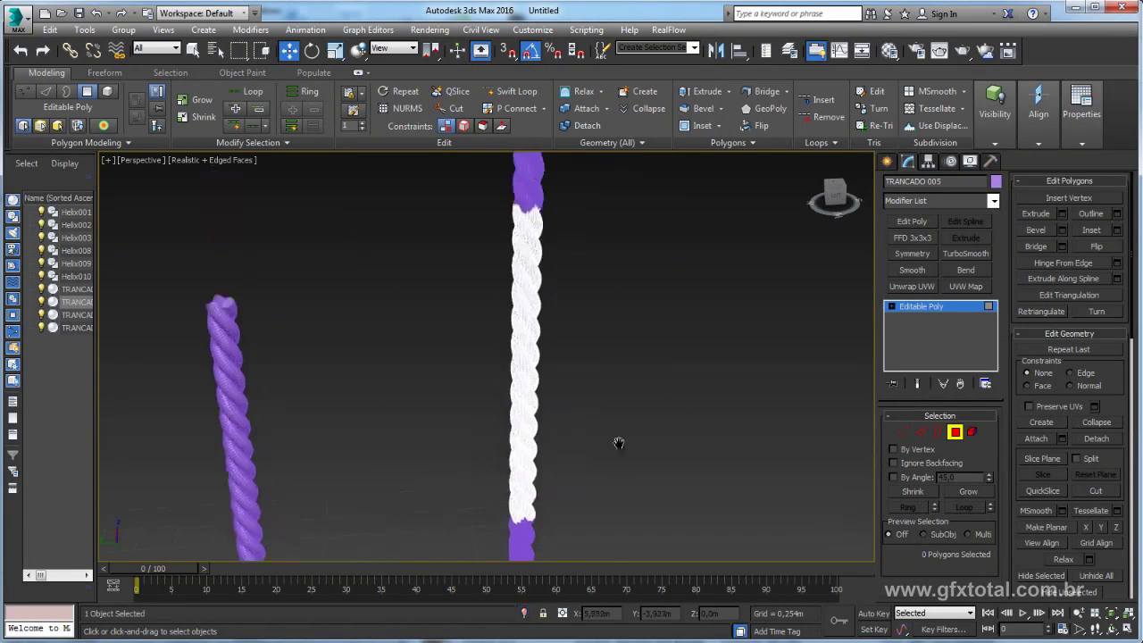
# - Leave Polygon level and frame the upright ropes around the white/purple junction
pyautogui.click(924, 311)
pyautogui.keyDown('alt'); pyautogui.moveTo(612, 329); pyautogui.dragTo(601, 400, button='middle'); pyautogui.keyUp('alt')
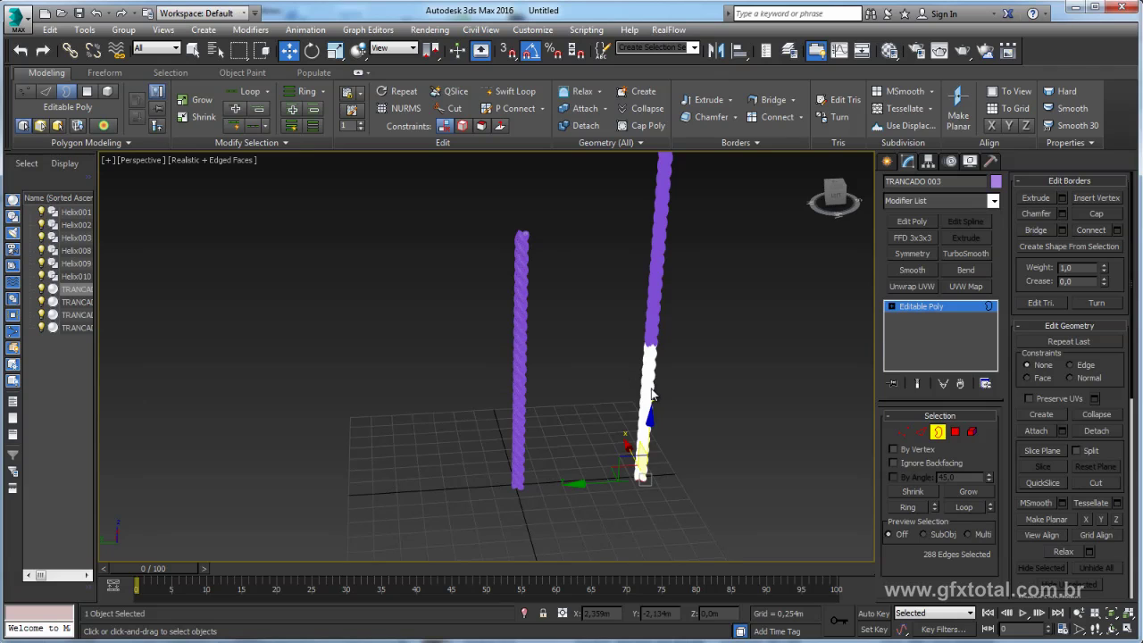
pyautogui.scroll(2, 652, 396)
pyautogui.scroll(2, 625, 398)
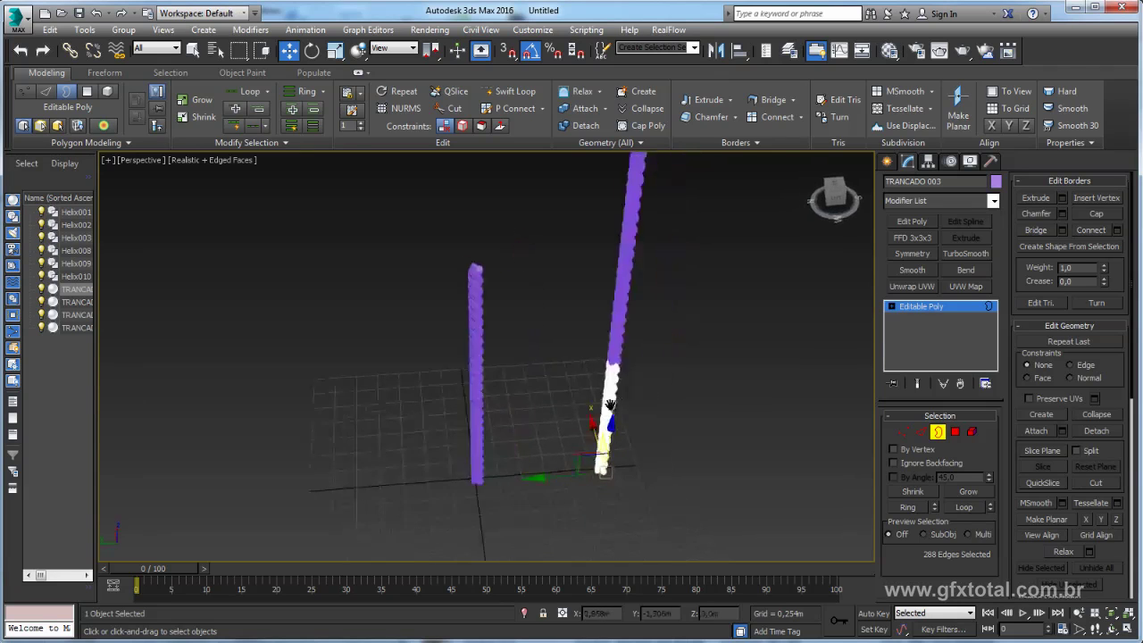
pyautogui.scroll(3, 607, 398)
pyautogui.scroll(4, 607, 400)
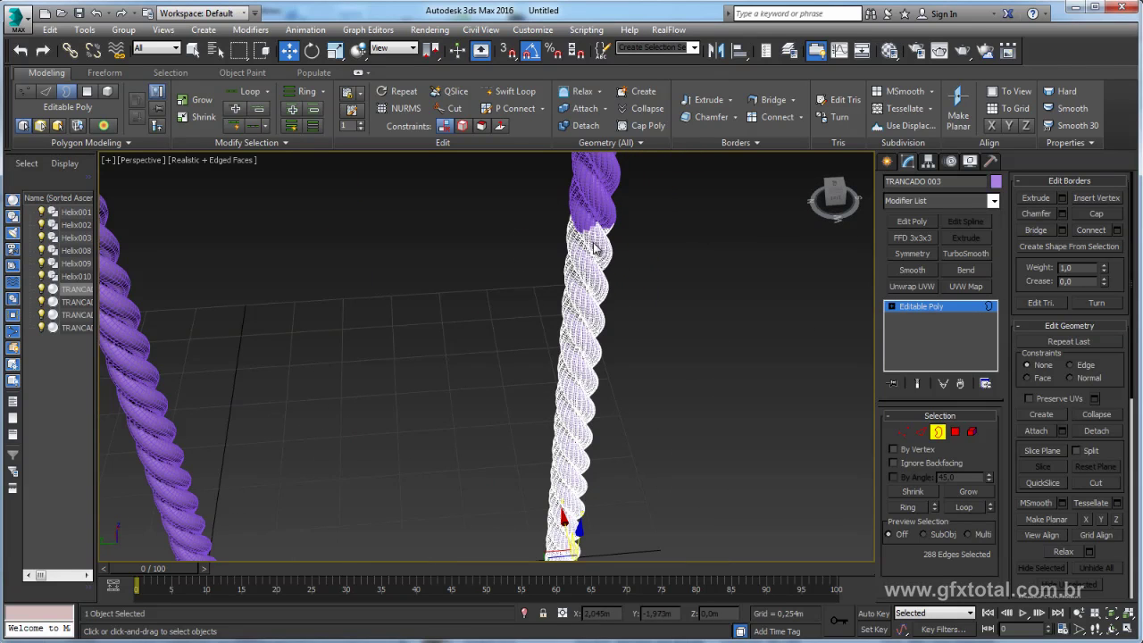
pyautogui.moveTo(618, 253)
pyautogui.keyDown('alt'); pyautogui.mouseDown(button='middle')
pyautogui.moveTo(624, 263)
pyautogui.moveTo(629, 239)
pyautogui.mouseUp(button='middle'); pyautogui.keyUp('alt')
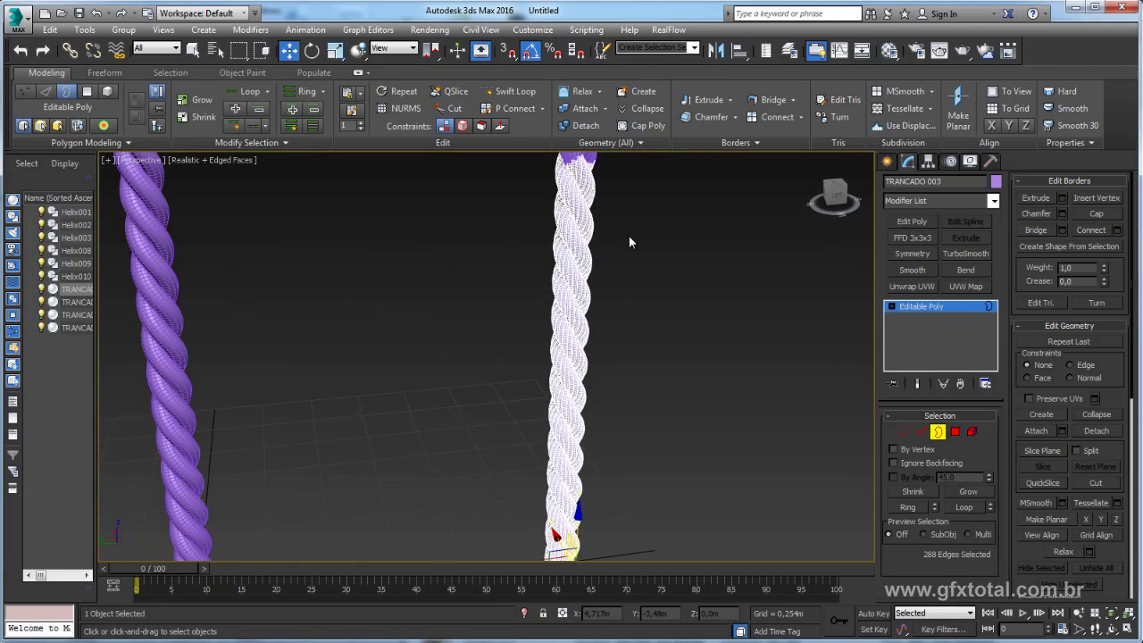
pyautogui.scroll(2, 631, 320)
pyautogui.scroll(3, 629, 324)
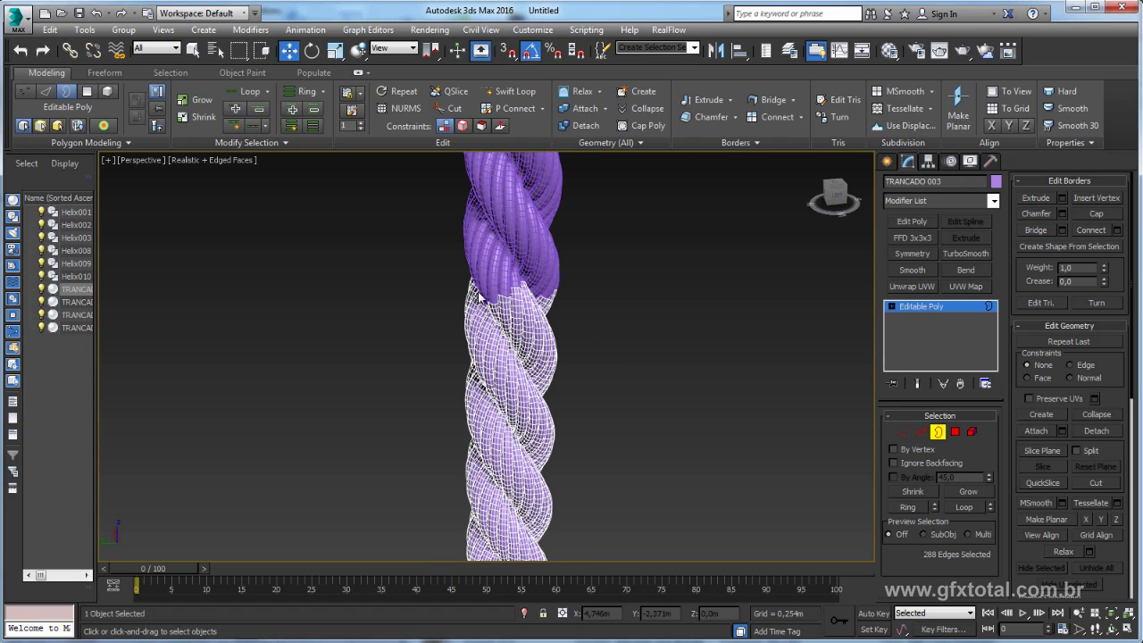
pyautogui.moveTo(478, 297)
pyautogui.mouseDown(button='middle')
pyautogui.moveTo(534, 400)
pyautogui.moveTo(523, 386)
pyautogui.moveTo(534, 381)
pyautogui.mouseUp(button='middle')
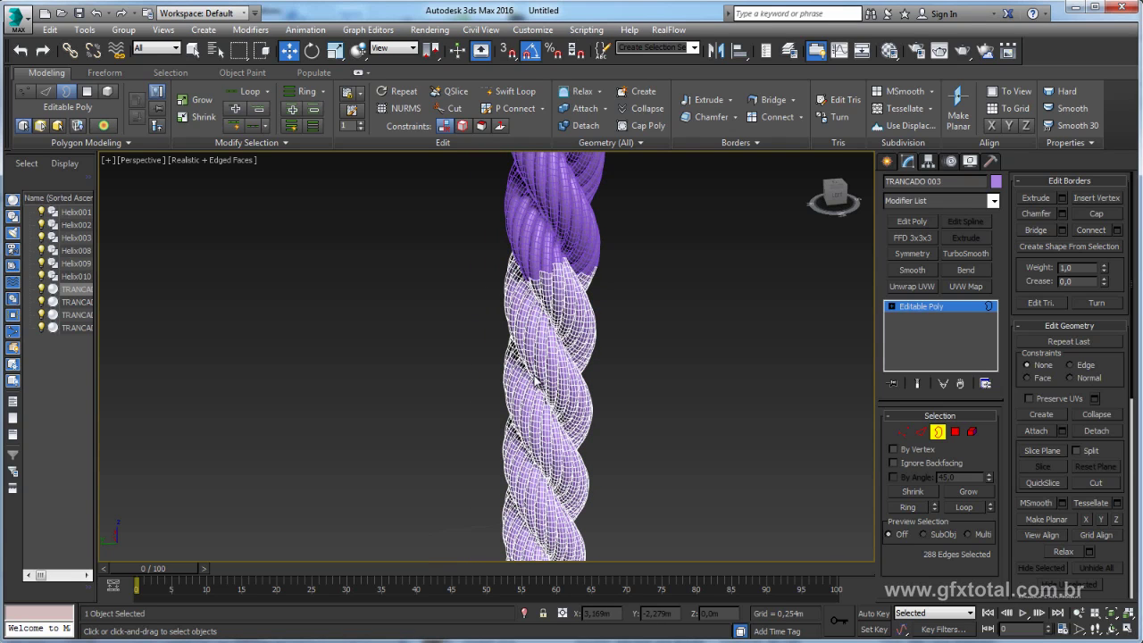
pyautogui.scroll(-2, 533, 381)
pyautogui.scroll(-1, 576, 437)
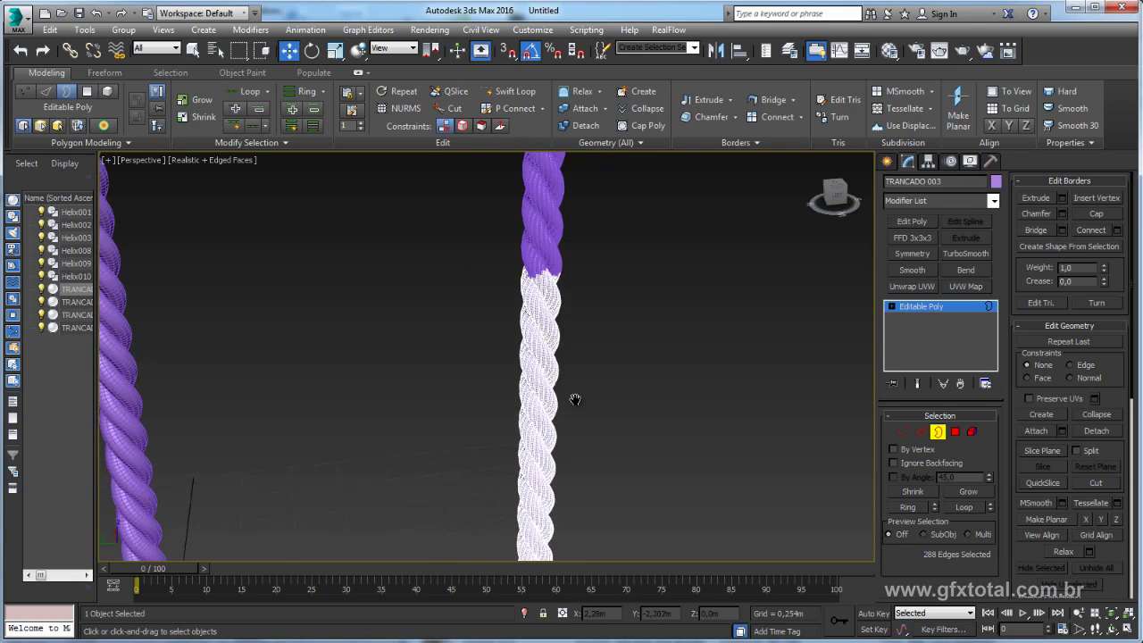
pyautogui.scroll(-2, 570, 357)
pyautogui.moveTo(610, 378)
pyautogui.keyDown('alt'); pyautogui.mouseDown(button='middle')
pyautogui.moveTo(630, 339)
pyautogui.moveTo(605, 315)
pyautogui.moveTo(682, 390)
pyautogui.mouseUp(button='middle'); pyautogui.keyUp('alt')
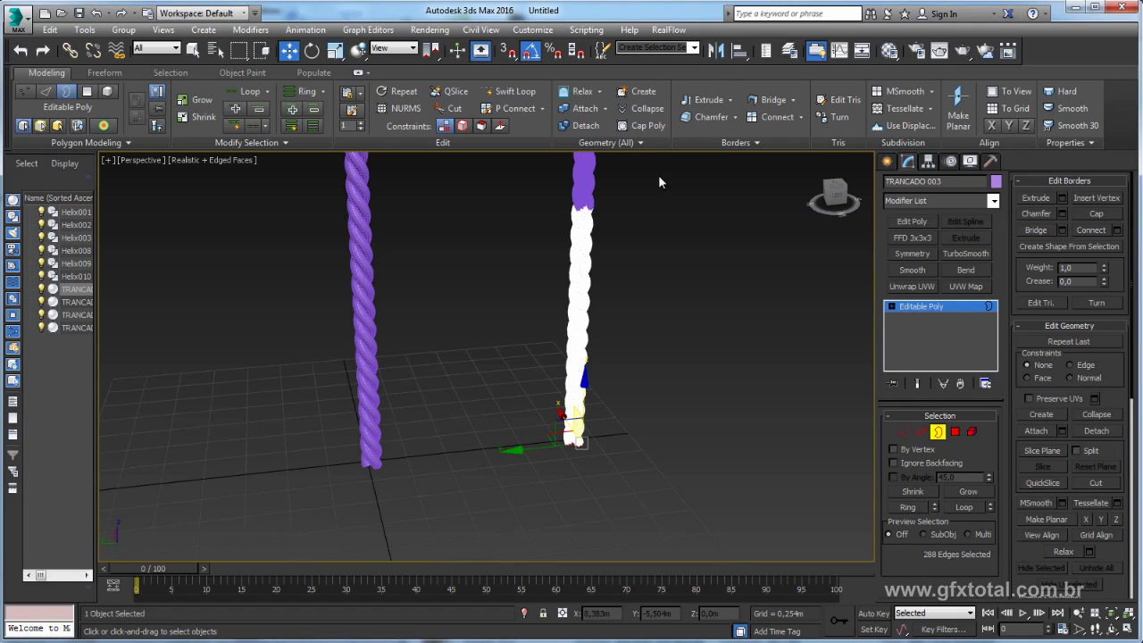
# - Select the open border loops at the end of the TRANCADO 005 rope piece
pyautogui.moveTo(540, 236); pyautogui.dragTo(540, 235)
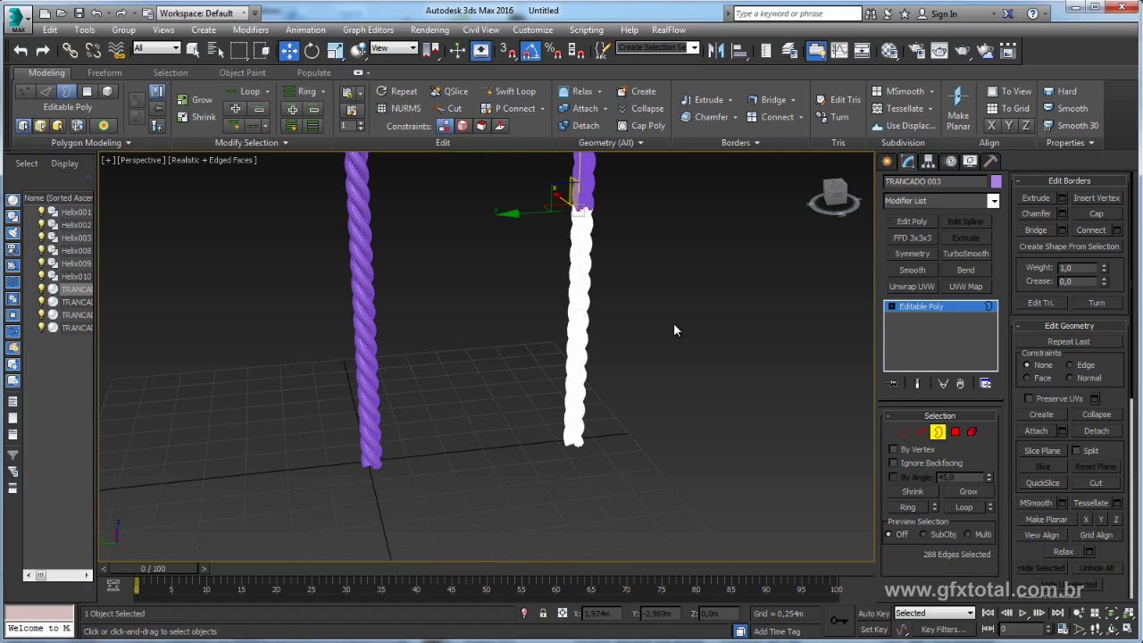
pyautogui.moveTo(673, 327); pyautogui.dragTo(673, 455, button='middle')
pyautogui.click(924, 306)
pyautogui.click(595, 292)
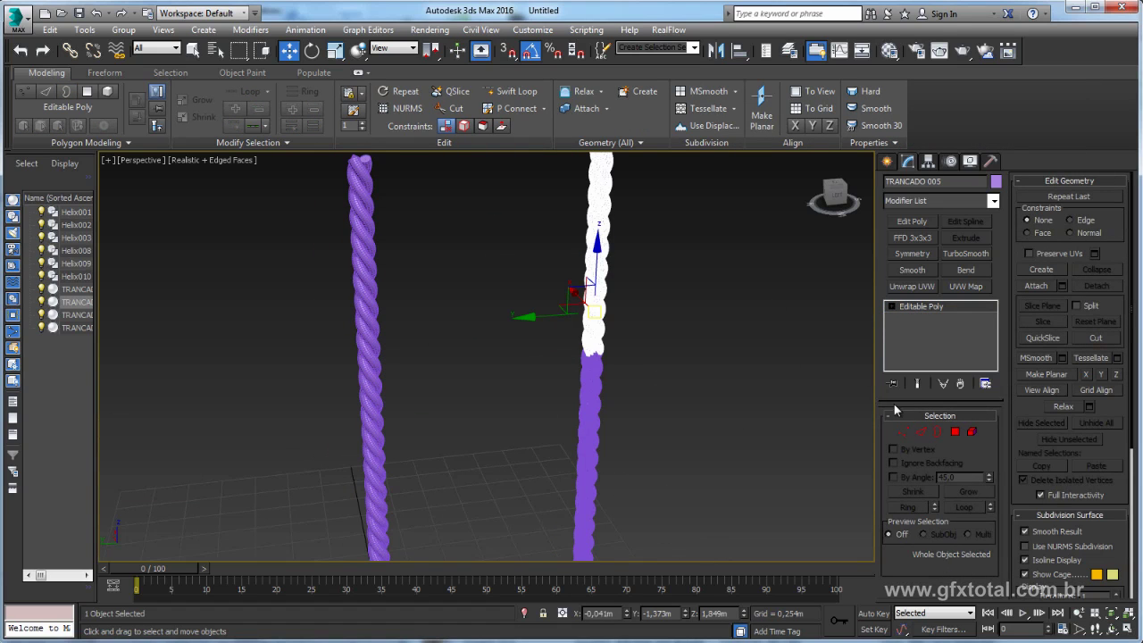
pyautogui.click(937, 431)
pyautogui.moveTo(713, 263); pyautogui.dragTo(559, 388)
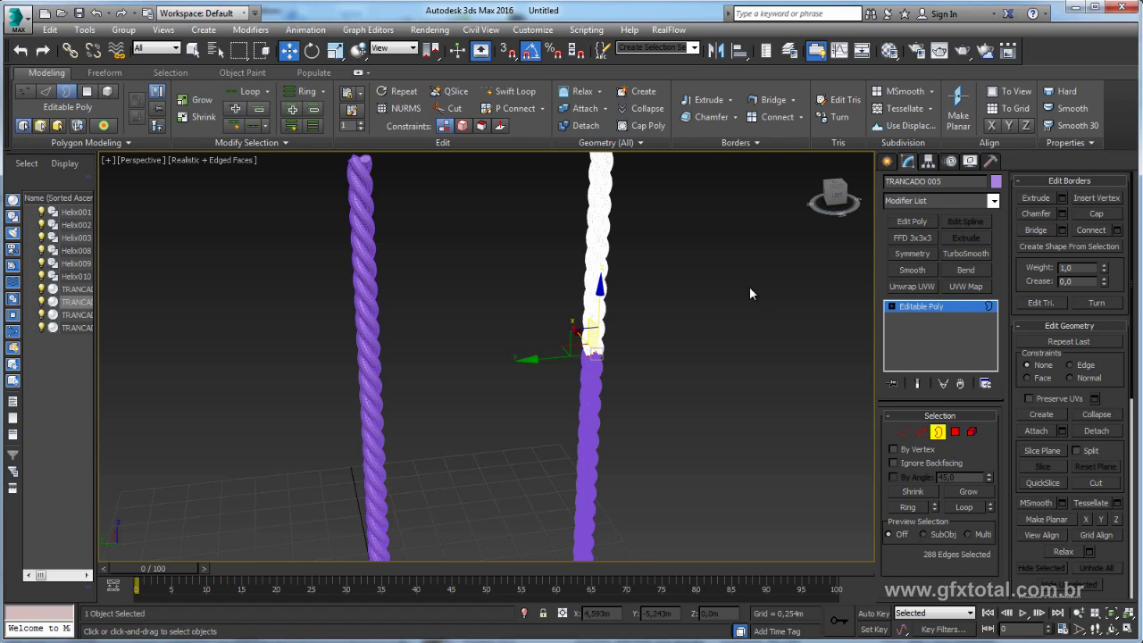
pyautogui.moveTo(749, 287)
pyautogui.keyDown('alt'); pyautogui.mouseDown(button='middle')
pyautogui.moveTo(697, 319)
pyautogui.moveTo(694, 286)
pyautogui.mouseUp(button='middle'); pyautogui.keyUp('alt')
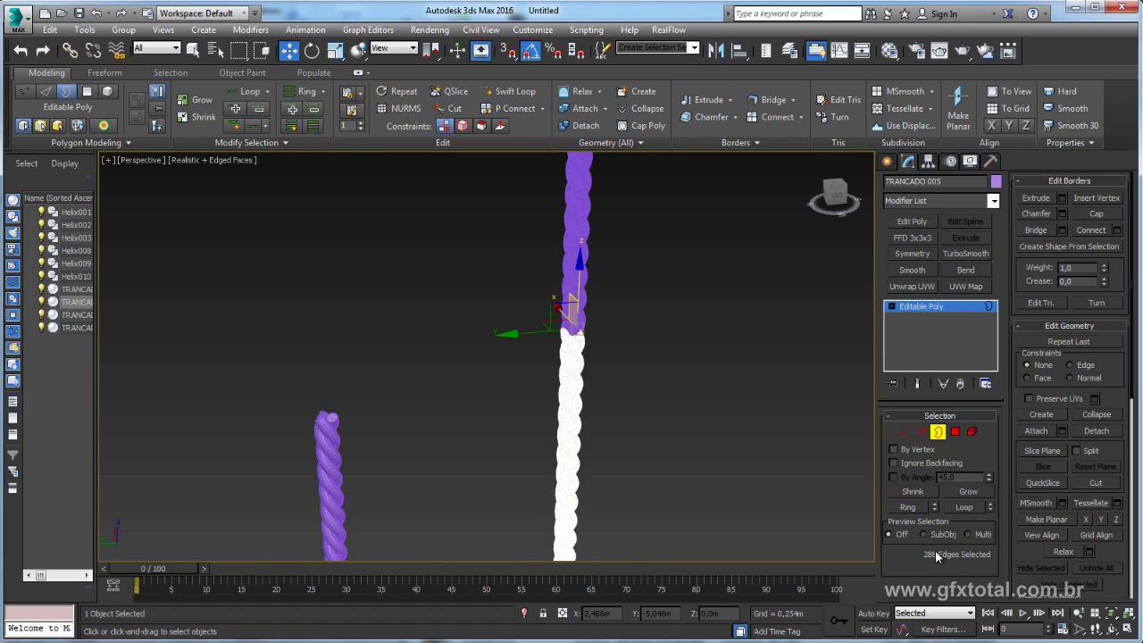
pyautogui.press('3')
# - Select TRANCADO 003, the lower section of the right rope, and zoom out
pyautogui.moveTo(836, 340)
pyautogui.keyDown('alt'); pyautogui.mouseDown(button='middle')
pyautogui.moveTo(661, 313)
pyautogui.moveTo(736, 402)
pyautogui.mouseUp(button='middle'); pyautogui.keyUp('alt')
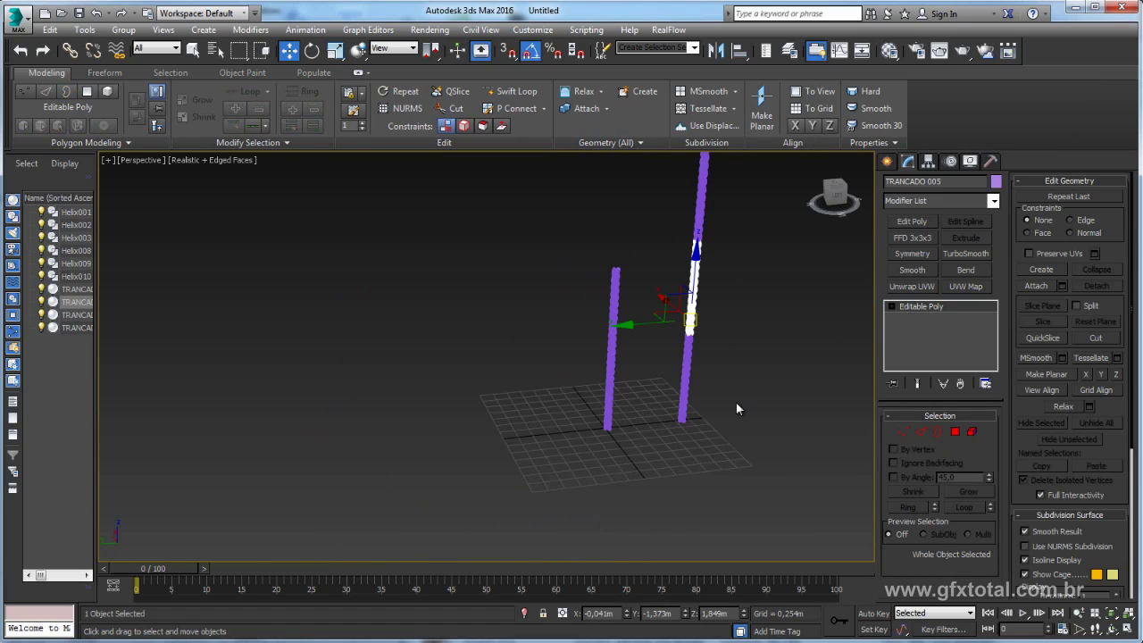
pyautogui.scroll(3, 698, 336)
pyautogui.scroll(3, 699, 343)
pyautogui.scroll(5, 633, 298)
pyautogui.scroll(-2, 633, 268)
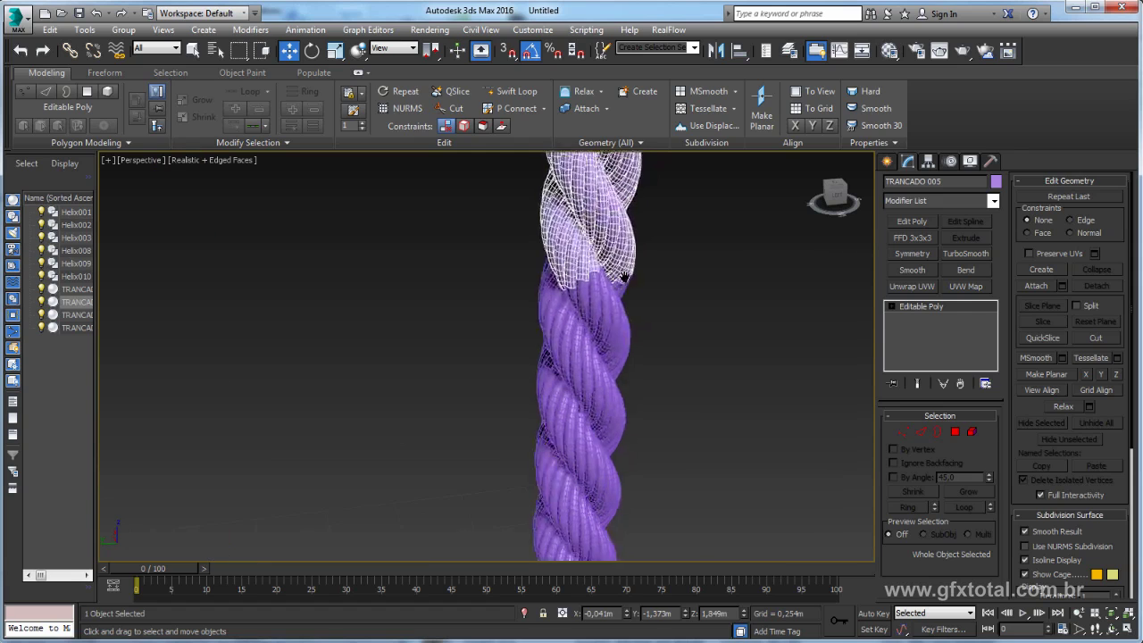
pyautogui.scroll(-6, 622, 343)
pyautogui.click(609, 361)
pyautogui.scroll(-5, 707, 349)
pyautogui.scroll(-2, 708, 349)
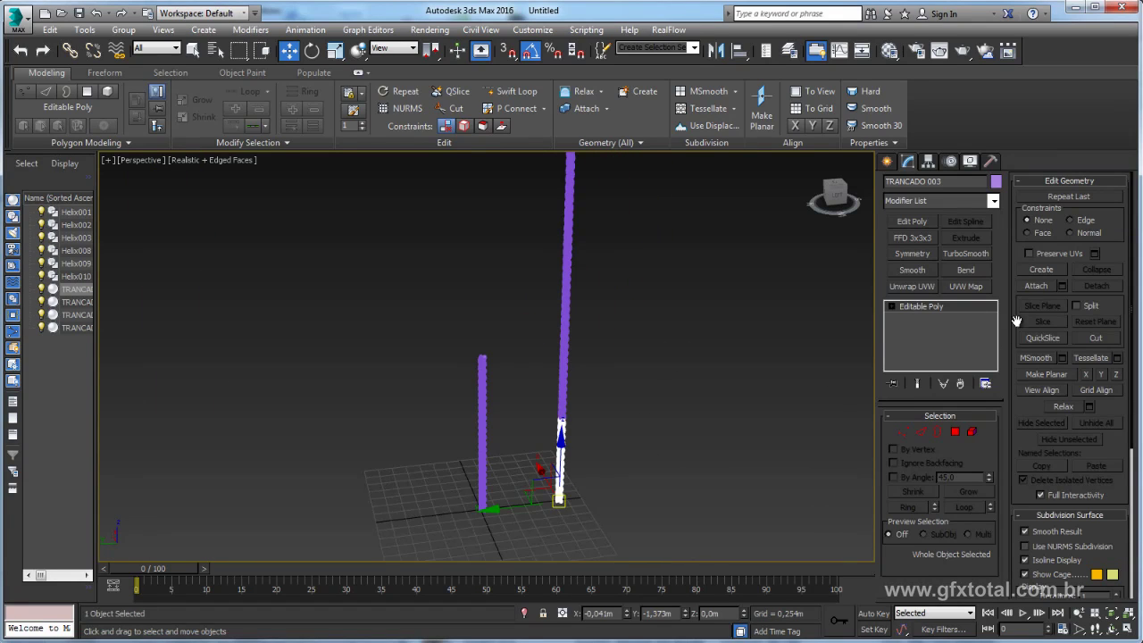
# - Attach the remaining rope pieces, including the upper purple section, to TRANCADO 003
pyautogui.click(1036, 285)
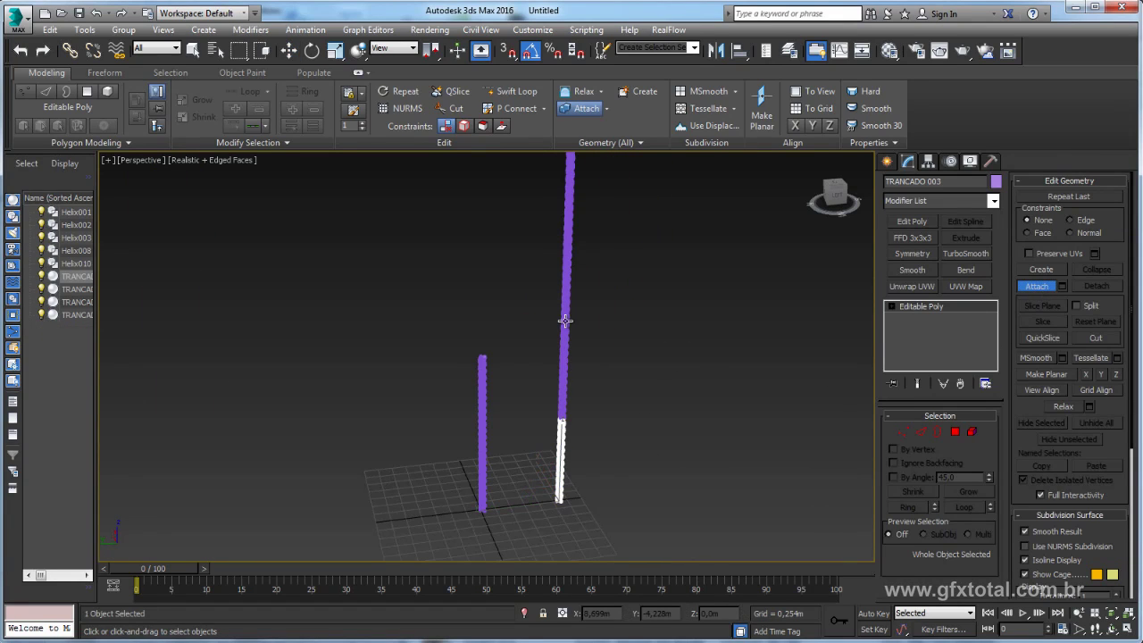
pyautogui.click(566, 217)
pyautogui.scroll(-2, 543, 232)
pyautogui.scroll(-2, 543, 286)
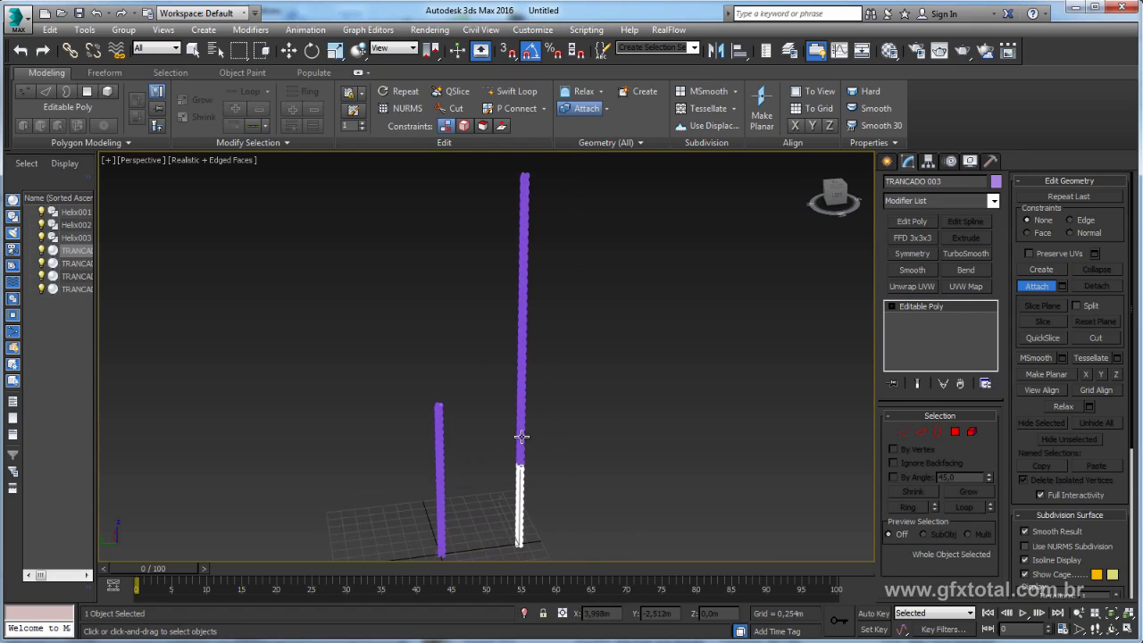
pyautogui.click(520, 436)
pyautogui.press('w')
pyautogui.moveTo(579, 439); pyautogui.dragTo(589, 374, button='middle')
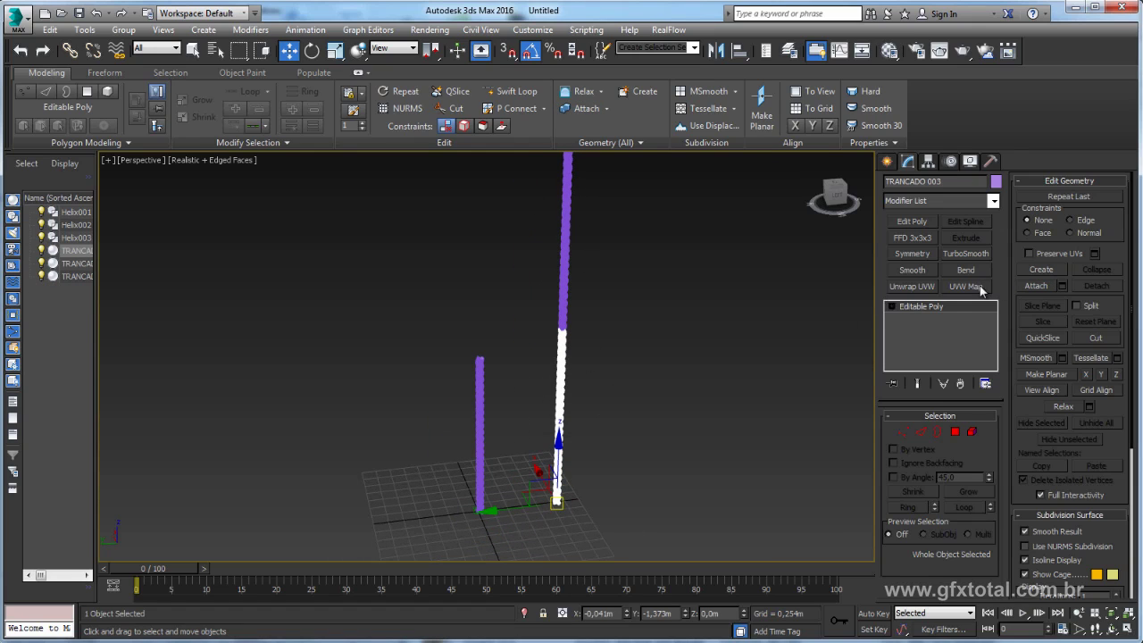
pyautogui.click(1034, 285)
pyautogui.scroll(-2, 597, 390)
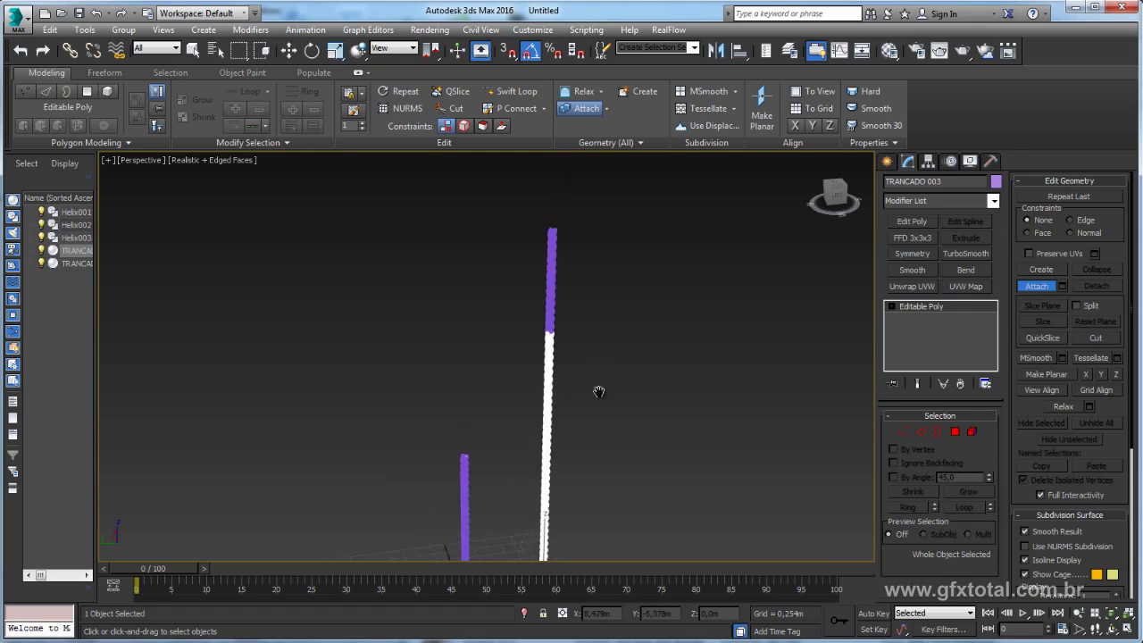
pyautogui.click(551, 327)
pyautogui.scroll(2, 696, 306)
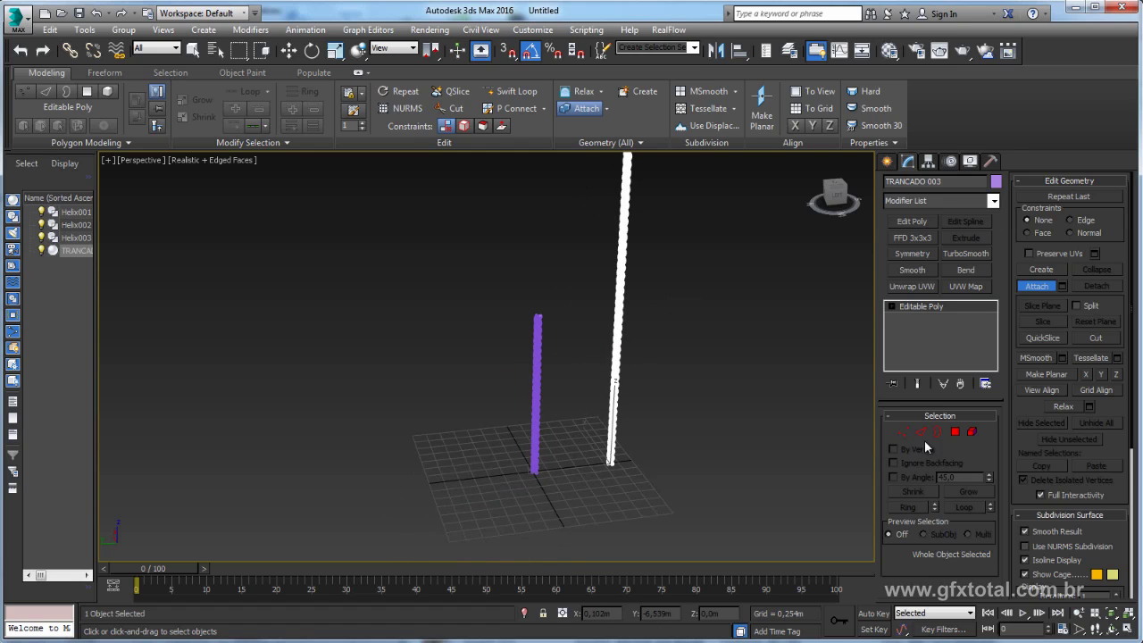
# - Keep only the seam border loops selected, then switch to Vertex level
pyautogui.press('3')
pyautogui.hotkey('ctrl', 'a')
pyautogui.moveTo(685, 347); pyautogui.dragTo(662, 386, button='middle')
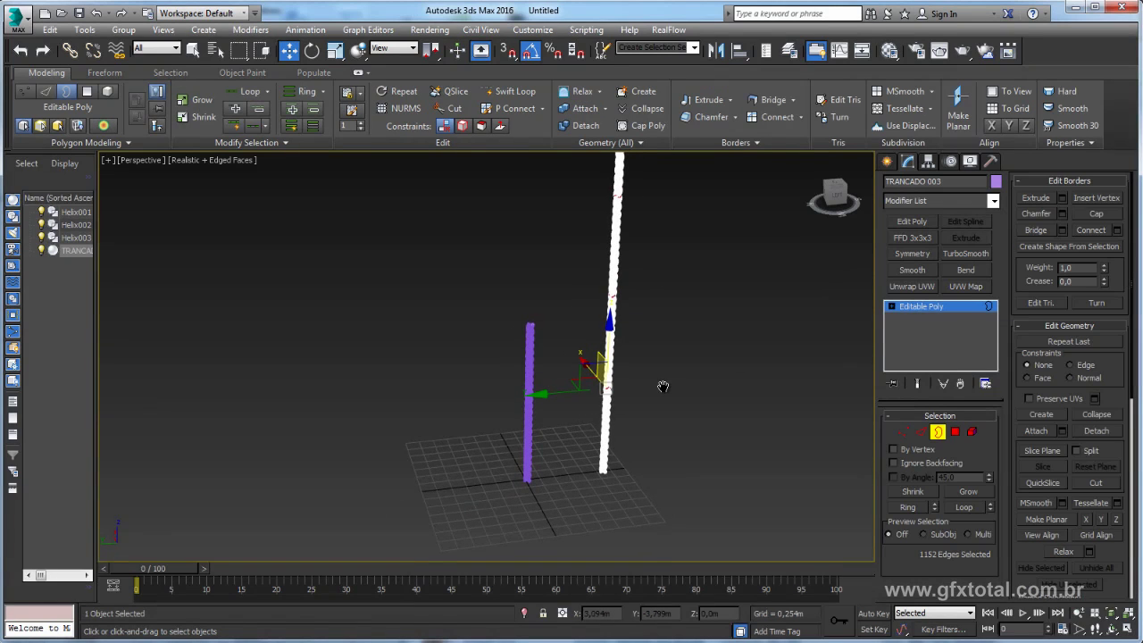
pyautogui.scroll(3, 625, 392)
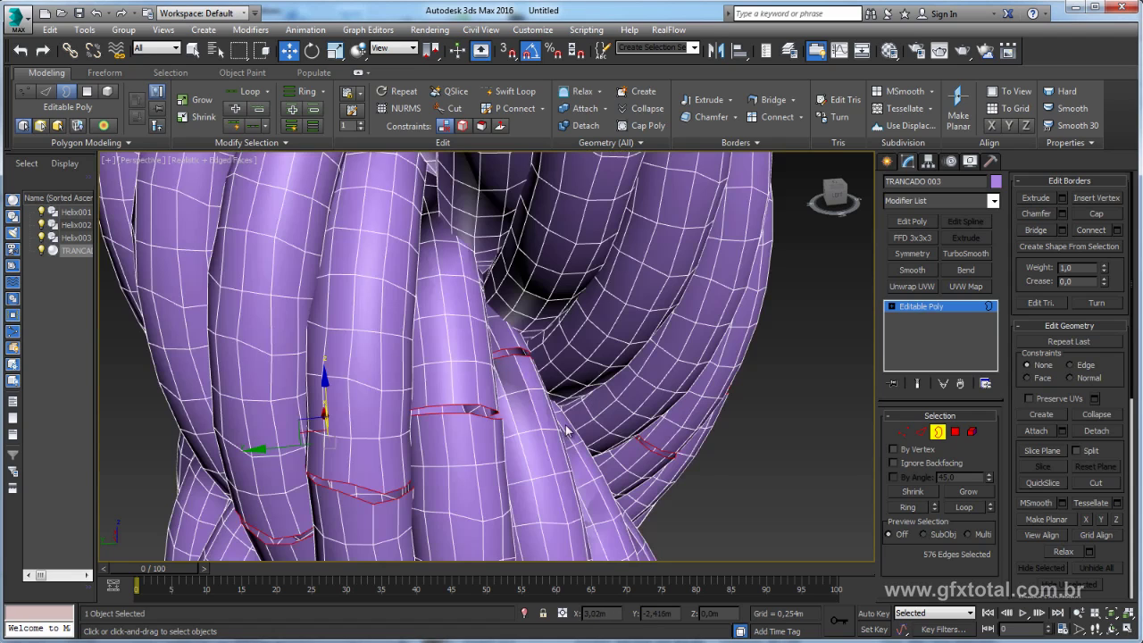
pyautogui.keyDown('alt'); pyautogui.moveTo(570, 431); pyautogui.dragTo(583, 391, button='middle'); pyautogui.keyUp('alt')
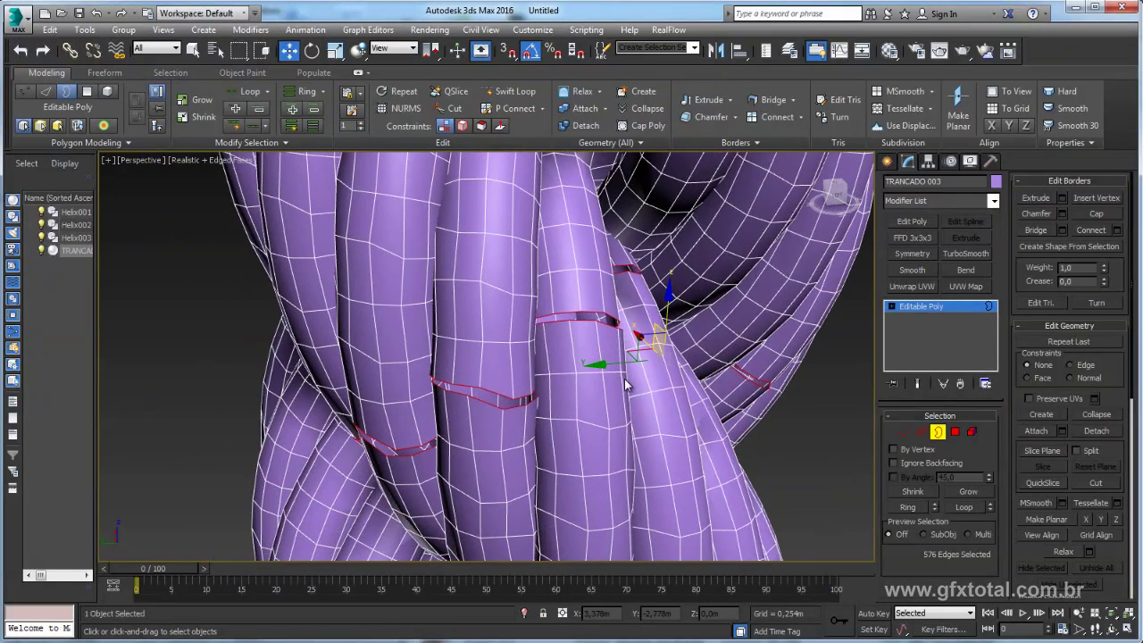
pyautogui.click(905, 435)
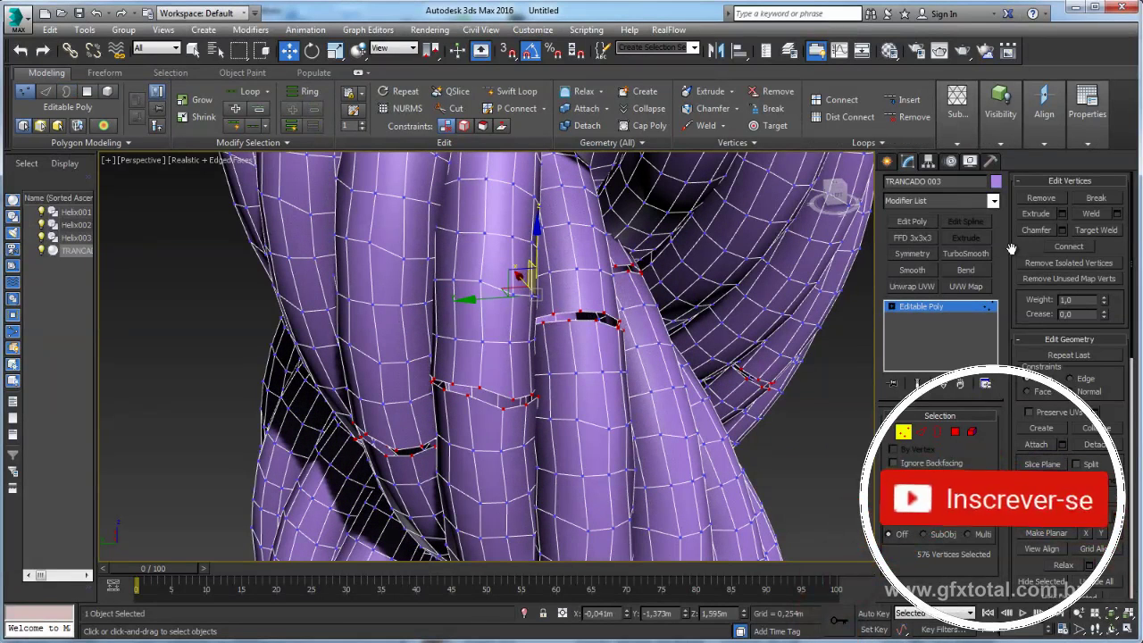
pyautogui.click(1116, 213)
pyautogui.moveTo(496, 351); pyautogui.dragTo(770, 435)
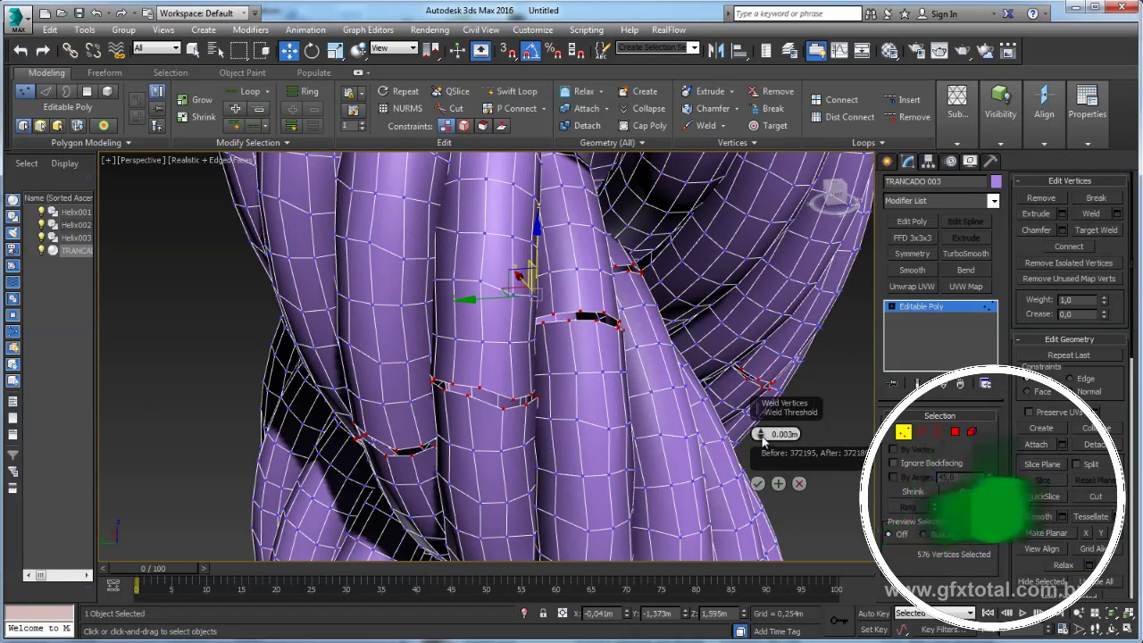
pyautogui.moveTo(769, 434); pyautogui.dragTo(760, 434)
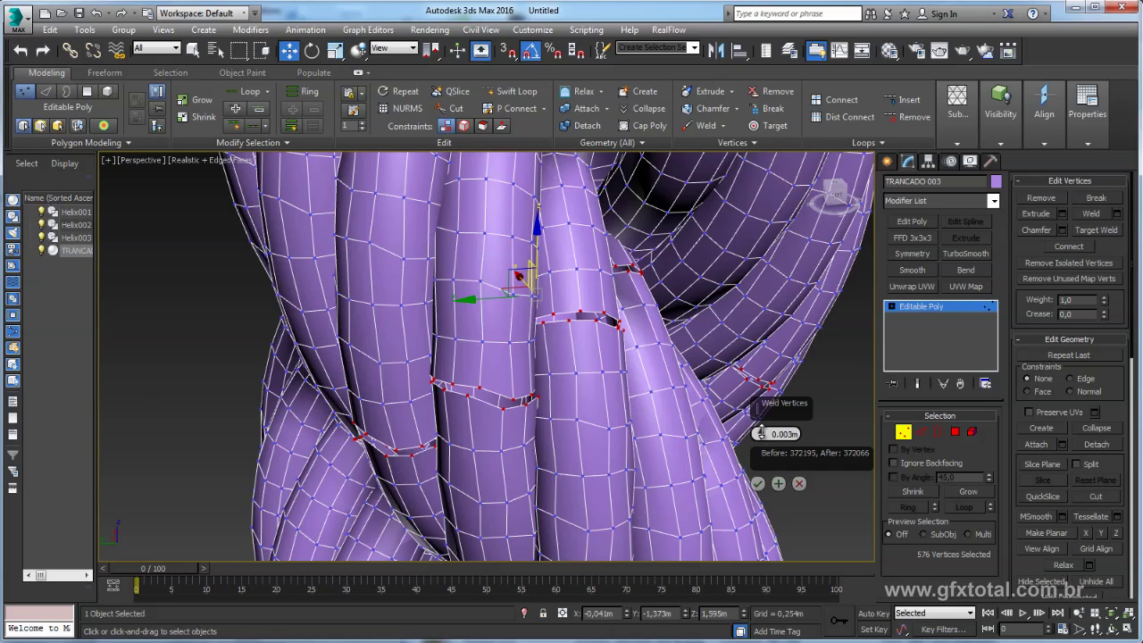
pyautogui.moveTo(759, 433); pyautogui.dragTo(757, 433)
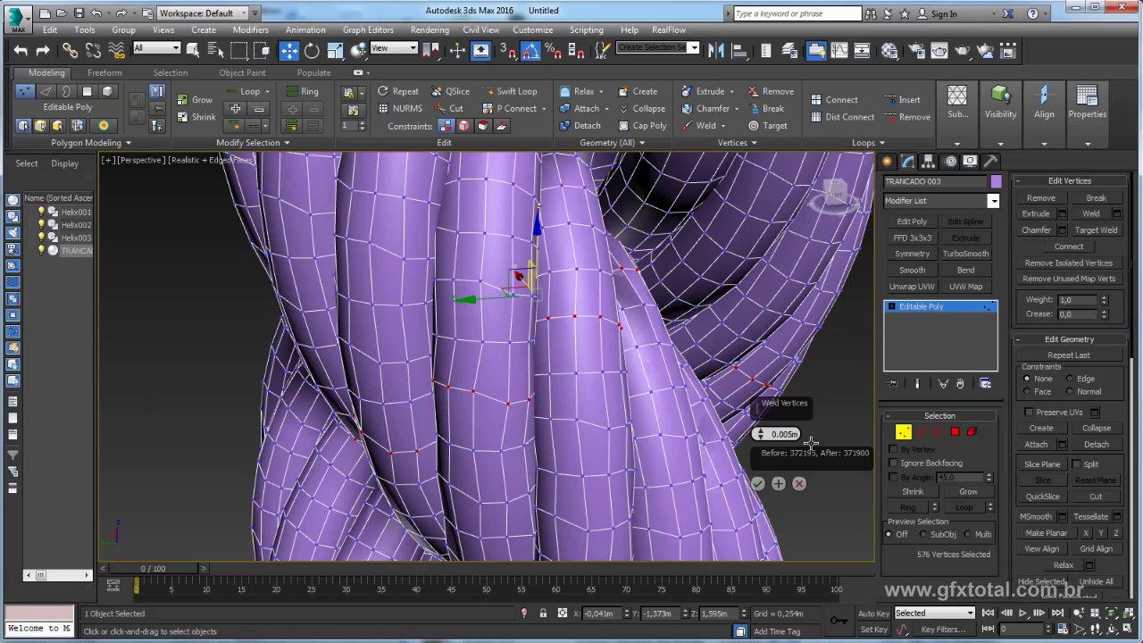
pyautogui.moveTo(666, 377); pyautogui.dragTo(652, 379, button='middle')
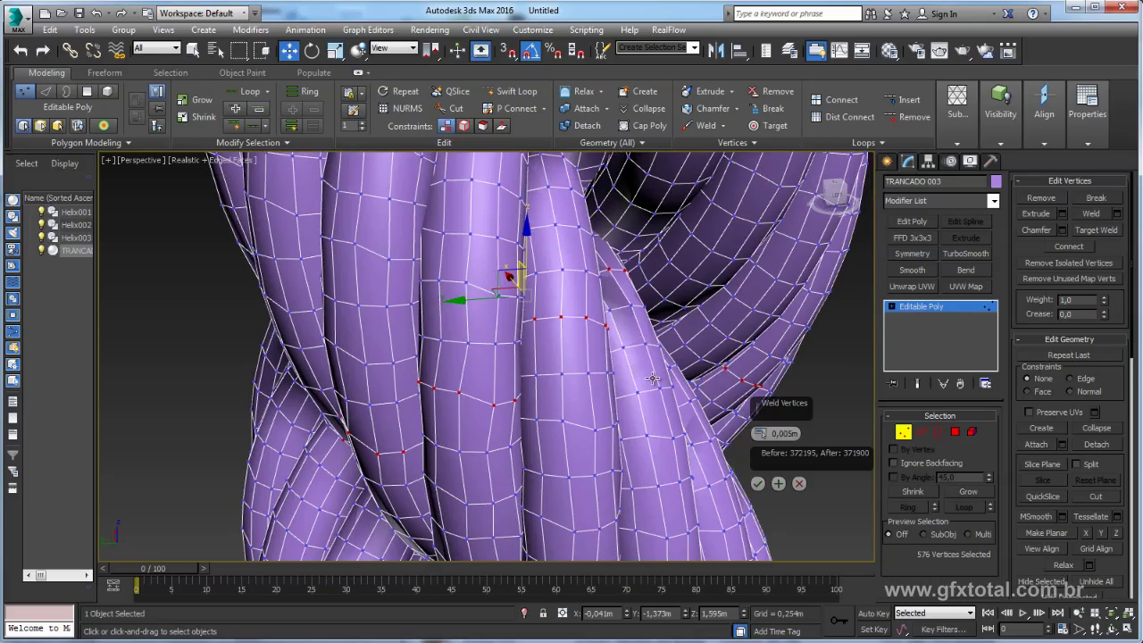
pyautogui.keyDown('alt'); pyautogui.moveTo(655, 426); pyautogui.dragTo(548, 395, button='middle'); pyautogui.keyUp('alt')
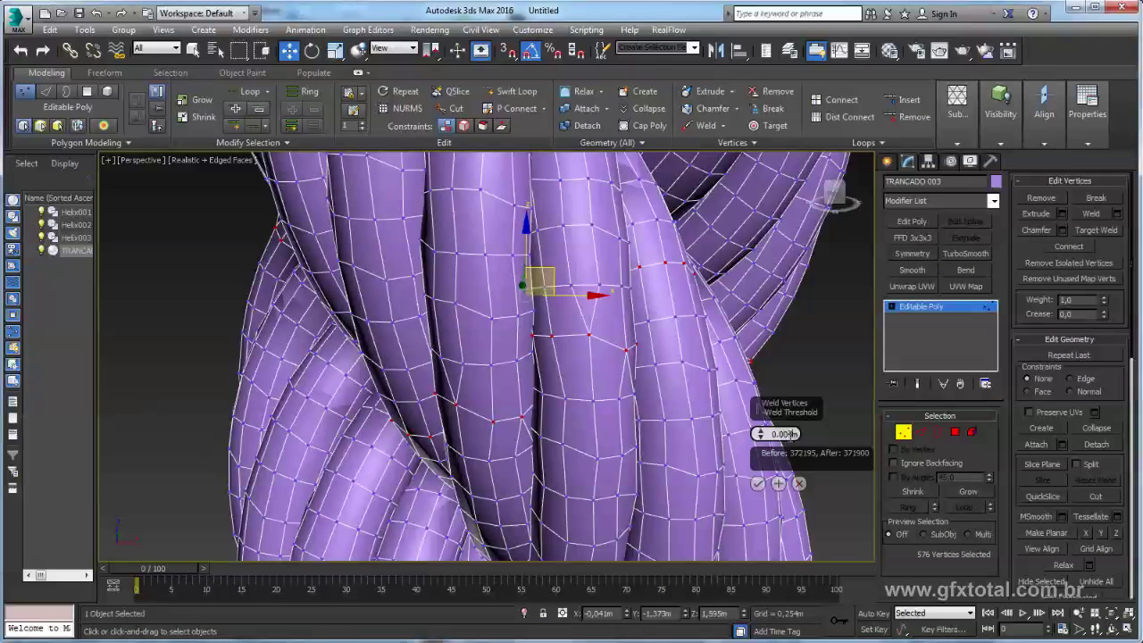
pyautogui.moveTo(790, 435); pyautogui.dragTo(646, 408)
pyautogui.moveTo(564, 387); pyautogui.dragTo(584, 384)
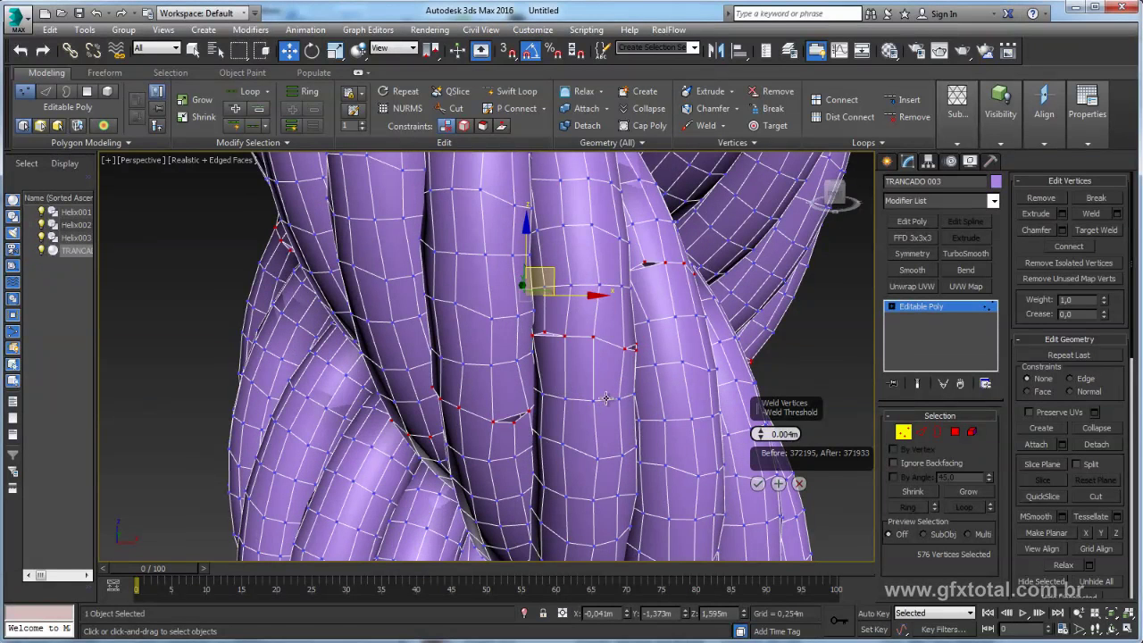
pyautogui.moveTo(587, 391)
pyautogui.keyDown('alt'); pyautogui.mouseDown(button='middle')
pyautogui.moveTo(540, 407)
pyautogui.moveTo(550, 401)
pyautogui.mouseUp(button='middle'); pyautogui.keyUp('alt')
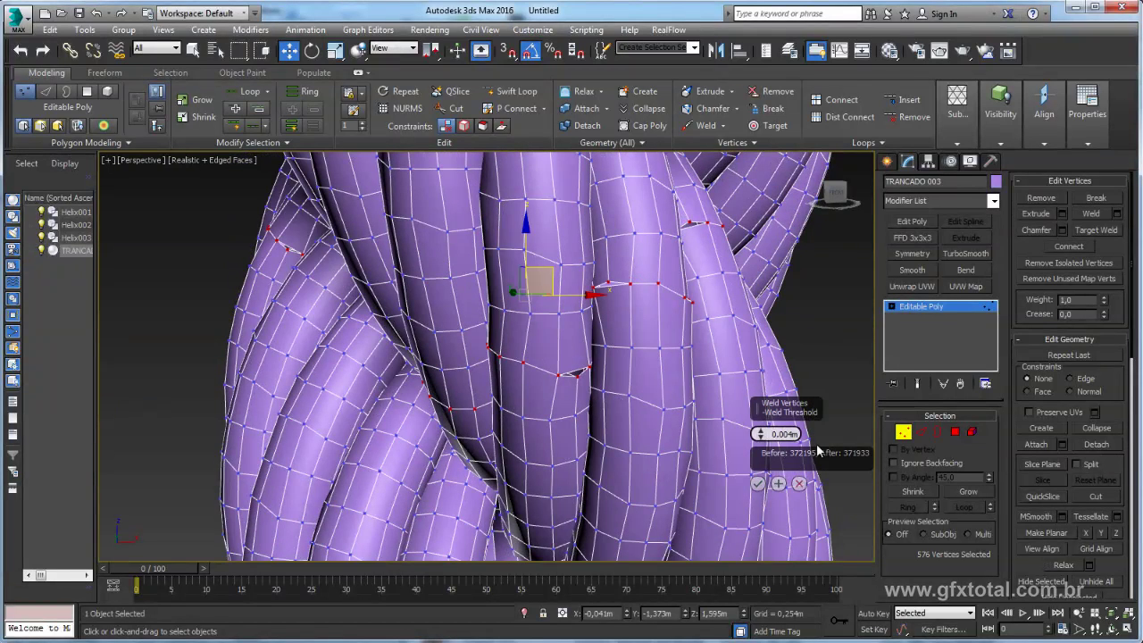
pyautogui.click(799, 484)
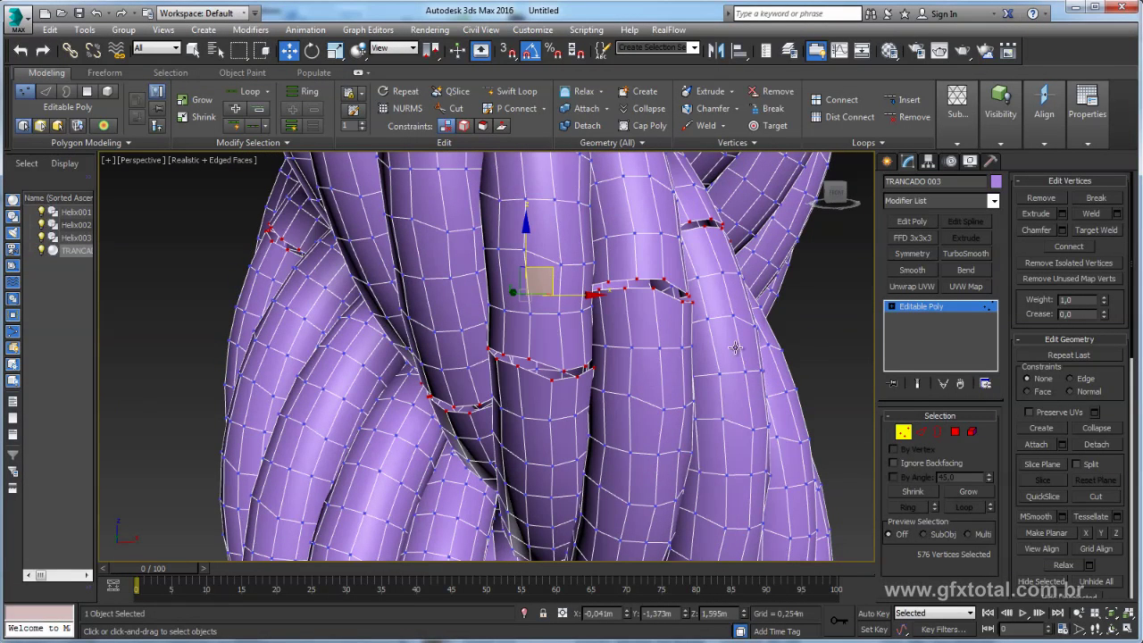
# - Bridge the open seam borders of TRANCADO 003 and inspect the continuous strands
pyautogui.click(937, 431)
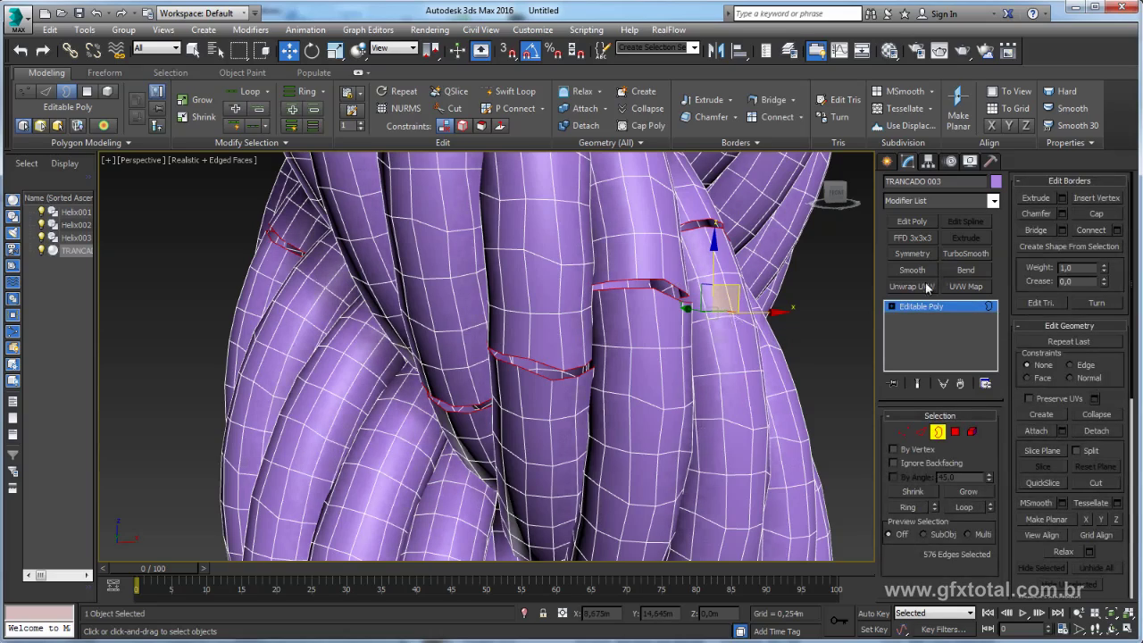
pyautogui.click(1044, 232)
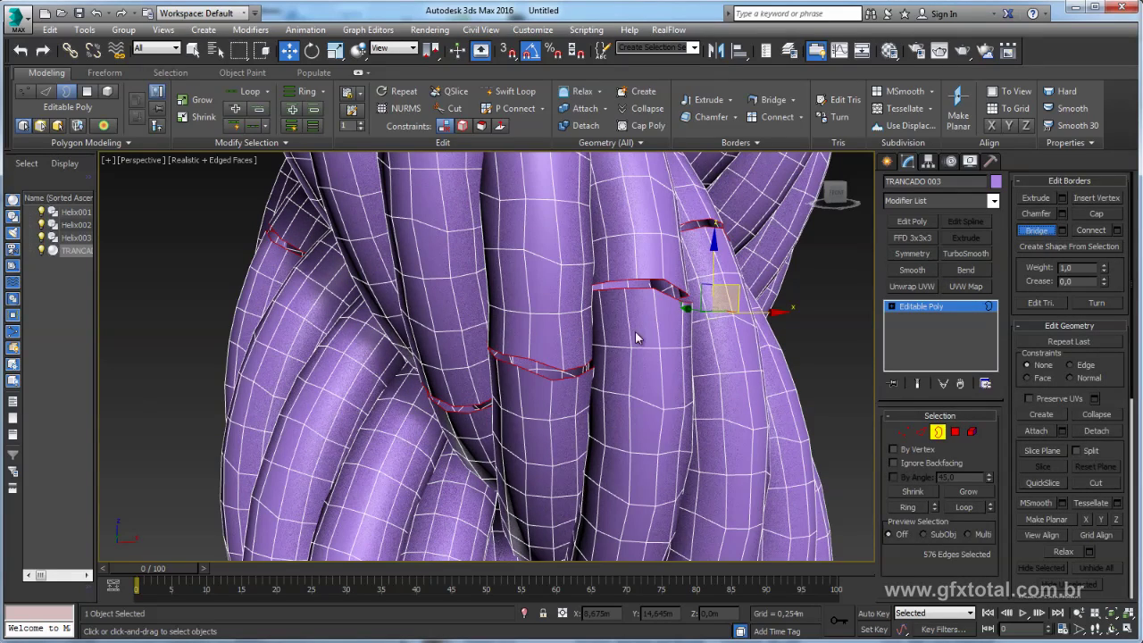
pyautogui.moveTo(568, 342)
pyautogui.keyDown('alt'); pyautogui.mouseDown(button='middle')
pyautogui.moveTo(581, 382)
pyautogui.moveTo(504, 386)
pyautogui.moveTo(497, 400)
pyautogui.moveTo(461, 391)
pyautogui.moveTo(458, 373)
pyautogui.moveTo(371, 391)
pyautogui.moveTo(495, 321)
pyautogui.mouseUp(button='middle'); pyautogui.keyUp('alt')
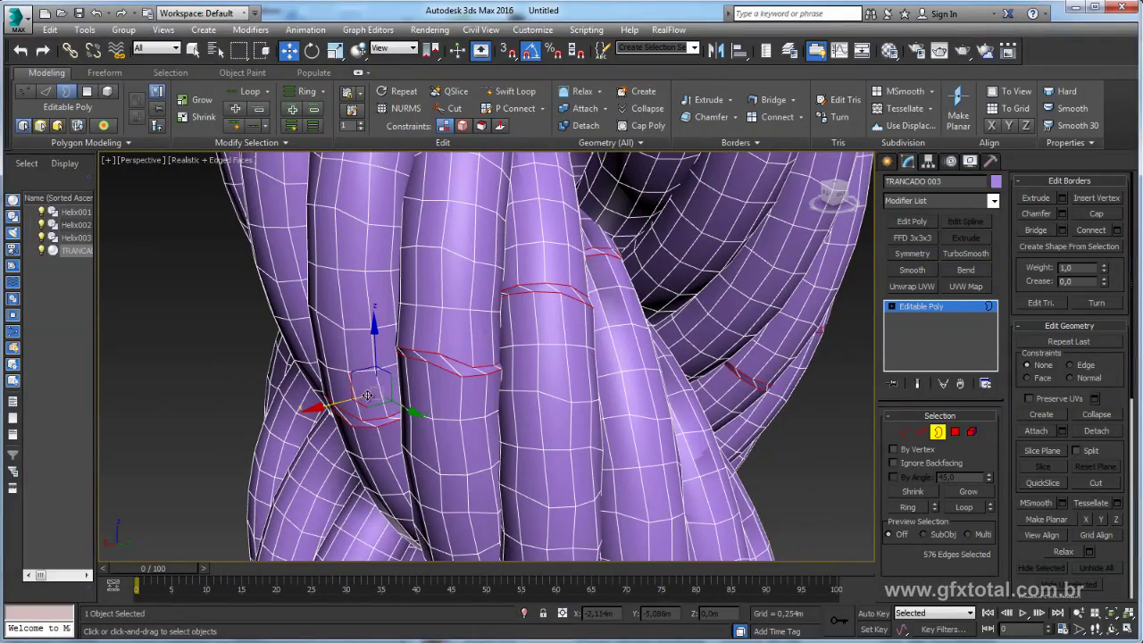
pyautogui.keyDown('ctrl'); pyautogui.click(958, 434); pyautogui.keyUp('ctrl')
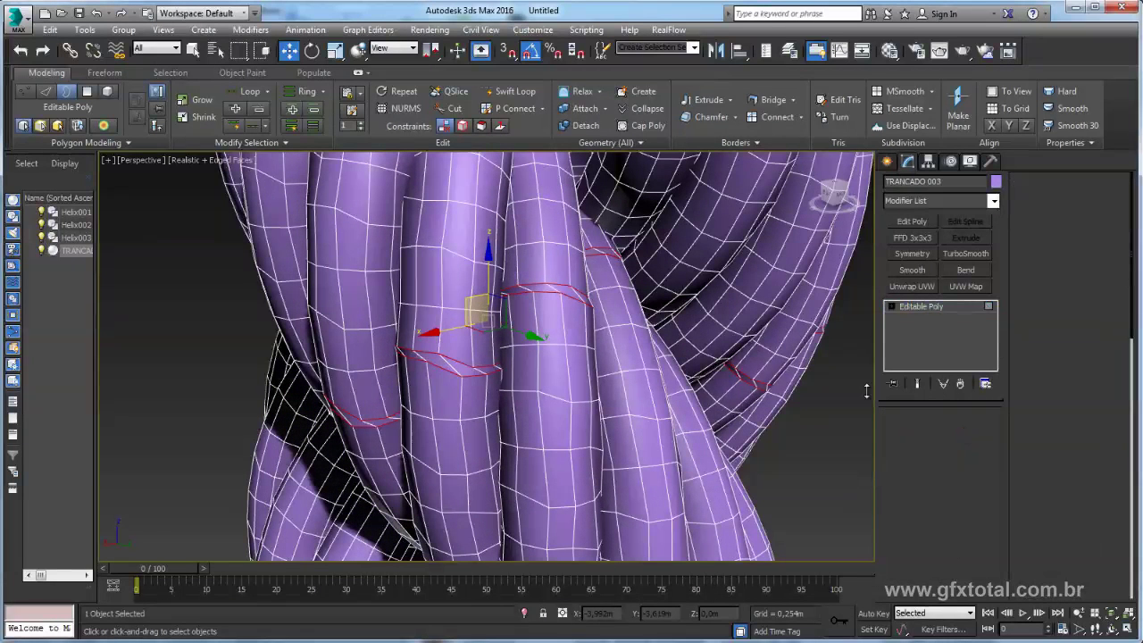
# - Shrink the rope's seam polygon selection and relax it once
pyautogui.click(922, 308)
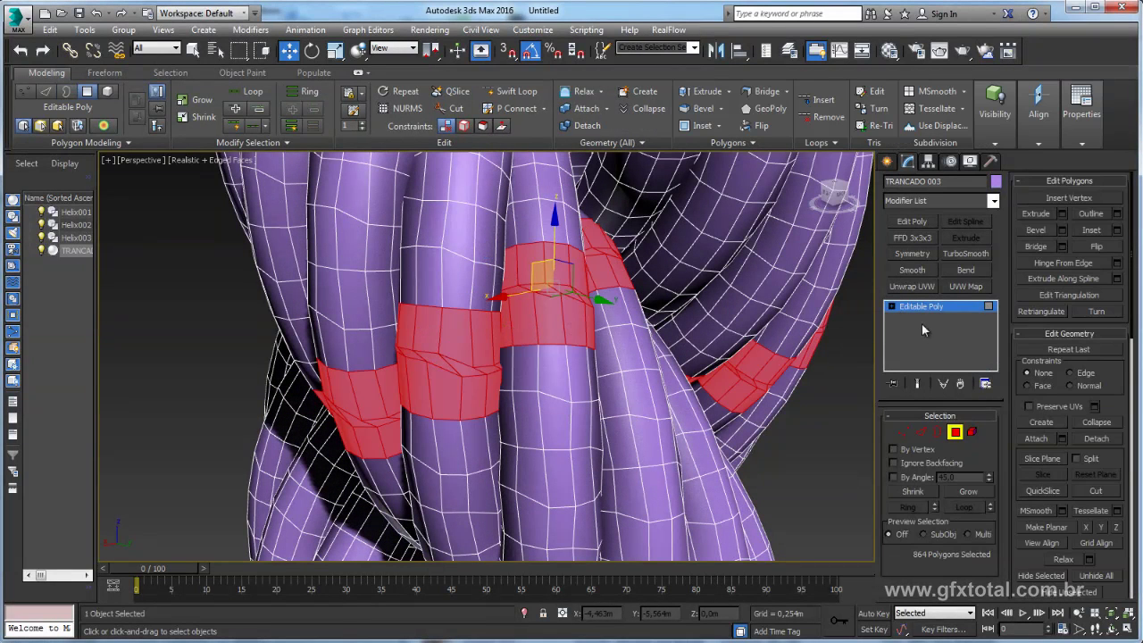
pyautogui.click(924, 495)
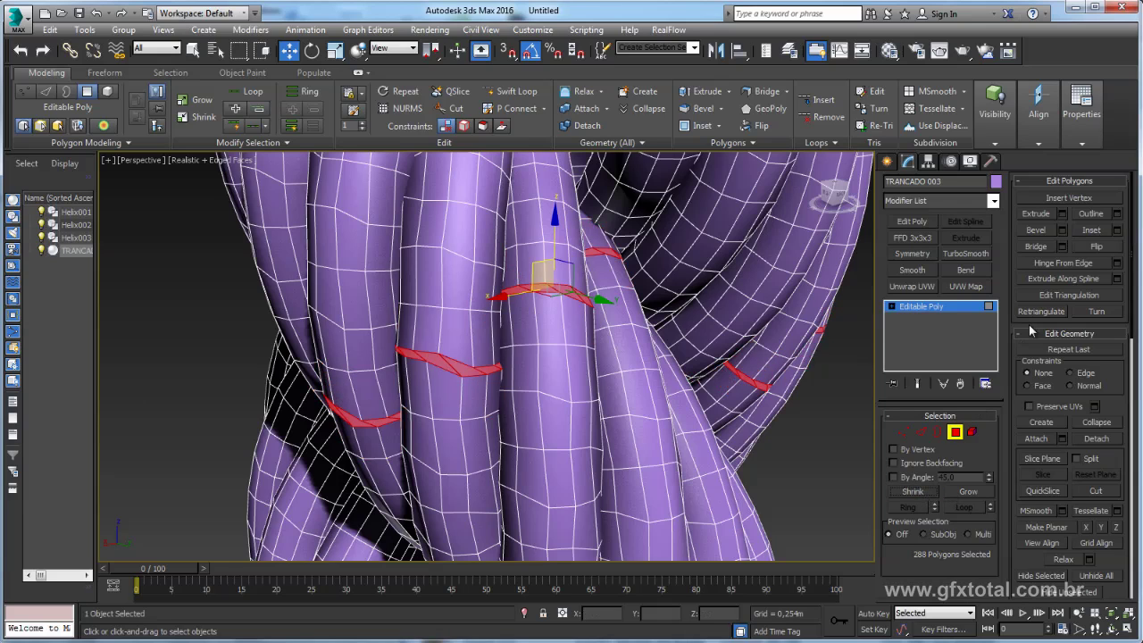
pyautogui.click(1067, 560)
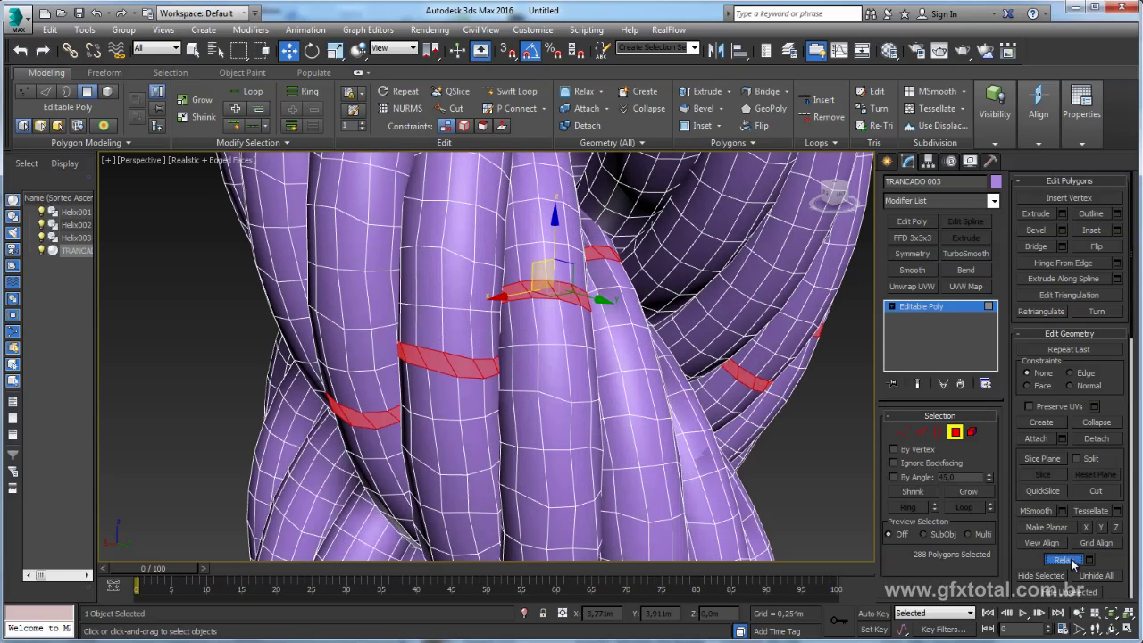
pyautogui.scroll(-3, 648, 368)
pyautogui.scroll(-2, 648, 368)
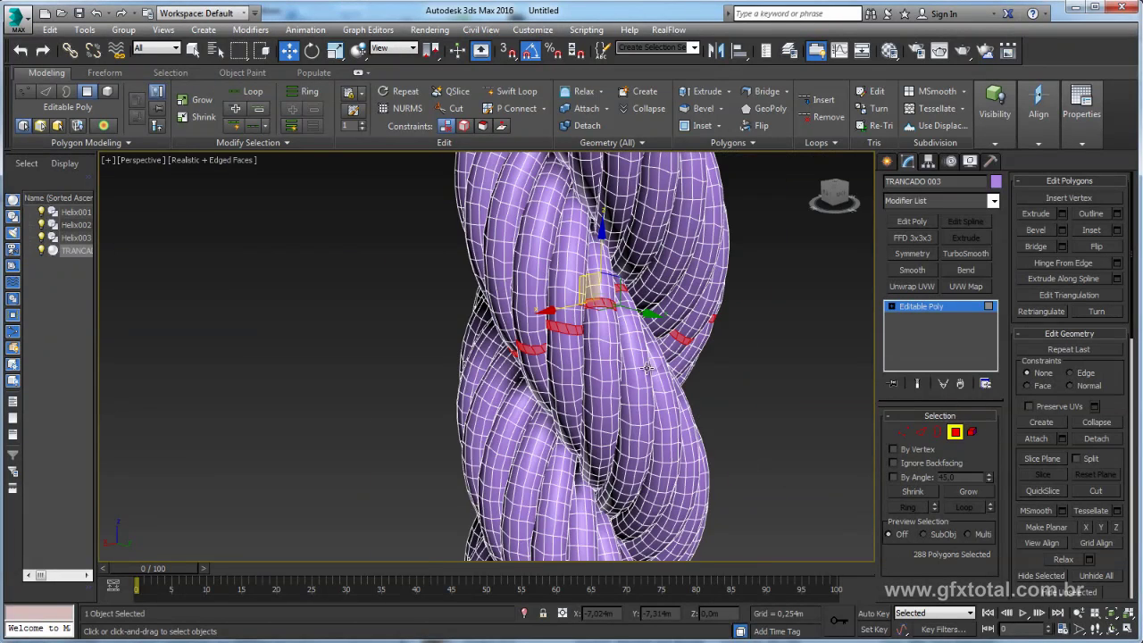
pyautogui.scroll(-2, 828, 379)
# - Return to Border mode and restore the rope's open-edge selection, framed in view
pyautogui.click(937, 433)
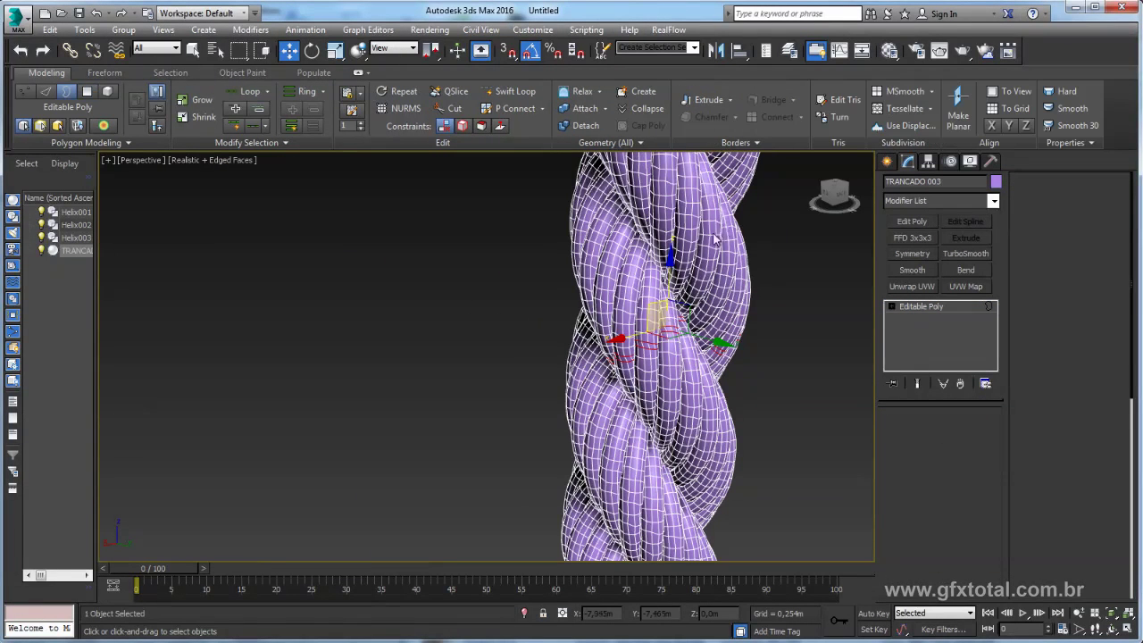
pyautogui.scroll(-3, 694, 260)
pyautogui.scroll(-3, 694, 260)
pyautogui.scroll(-3, 616, 483)
pyautogui.scroll(-1, 616, 482)
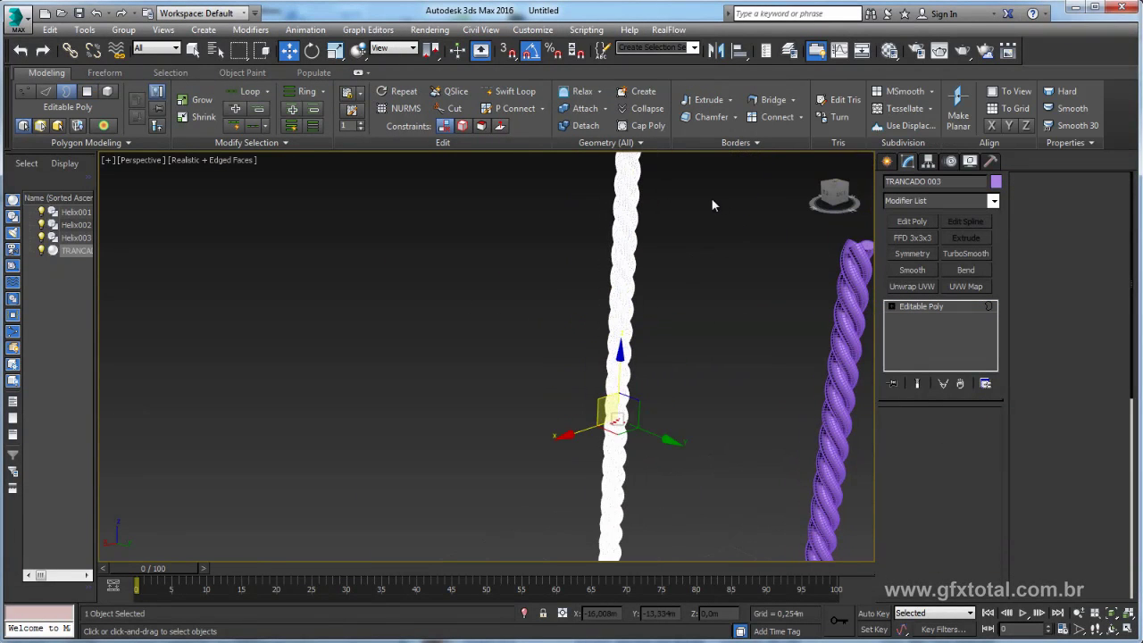
pyautogui.click(596, 291)
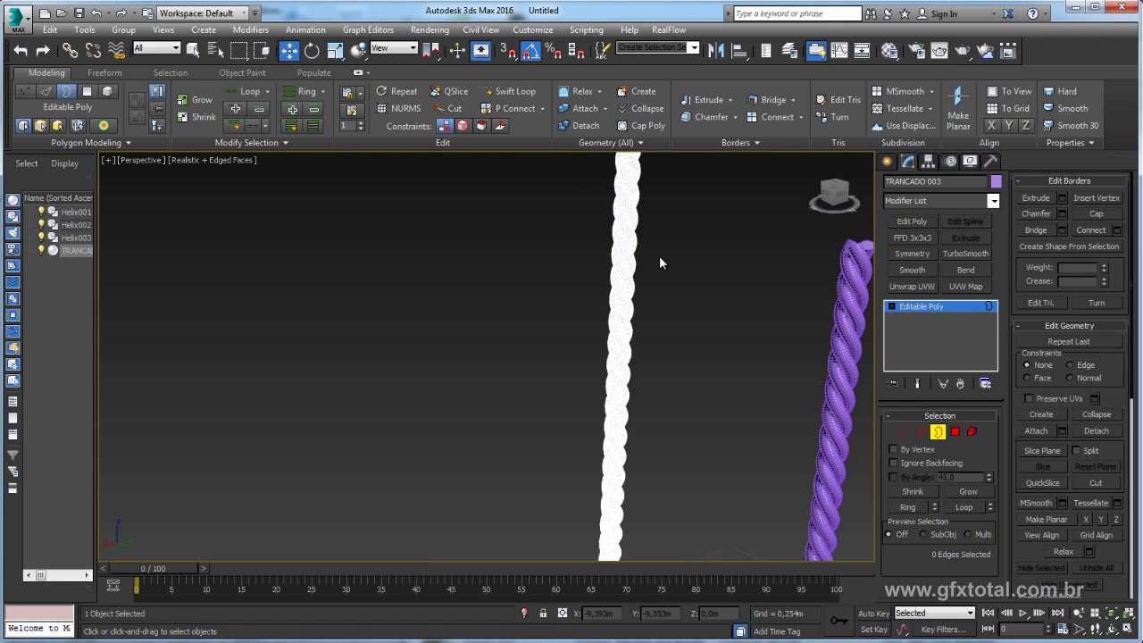
pyautogui.scroll(-5, 665, 294)
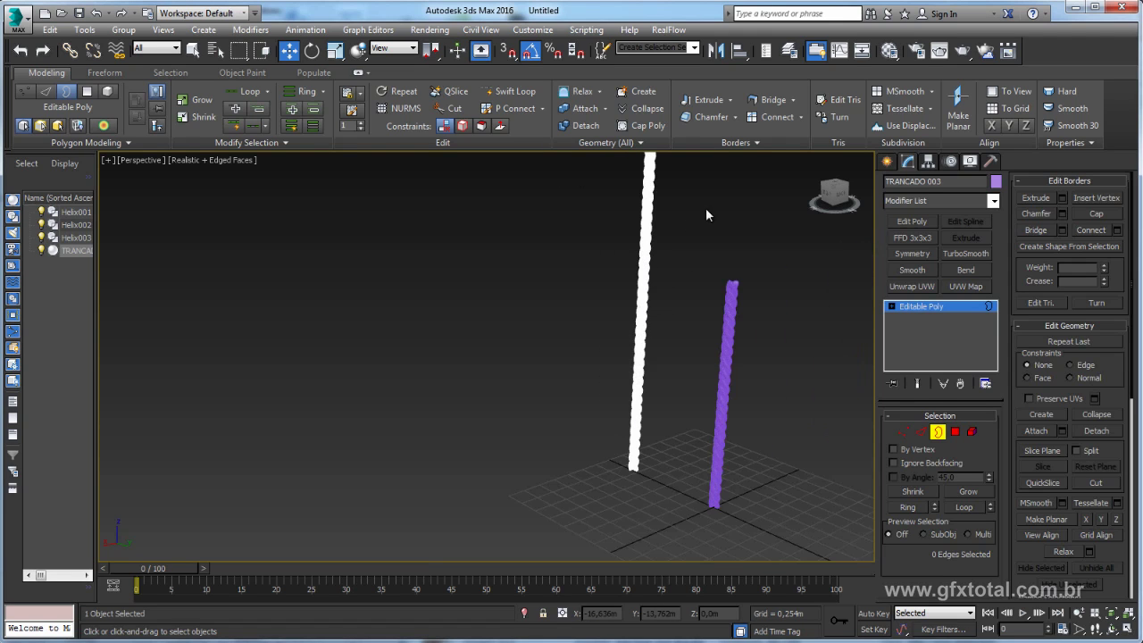
pyautogui.hotkey('ctrl', 'z')
pyautogui.press('z')
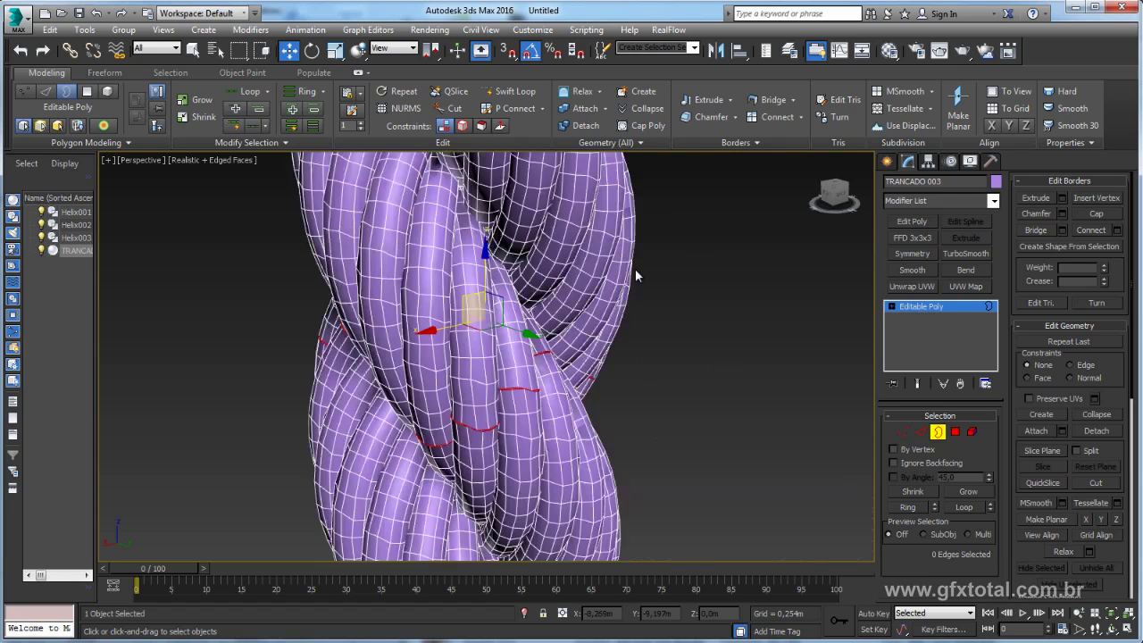
pyautogui.scroll(5, 538, 411)
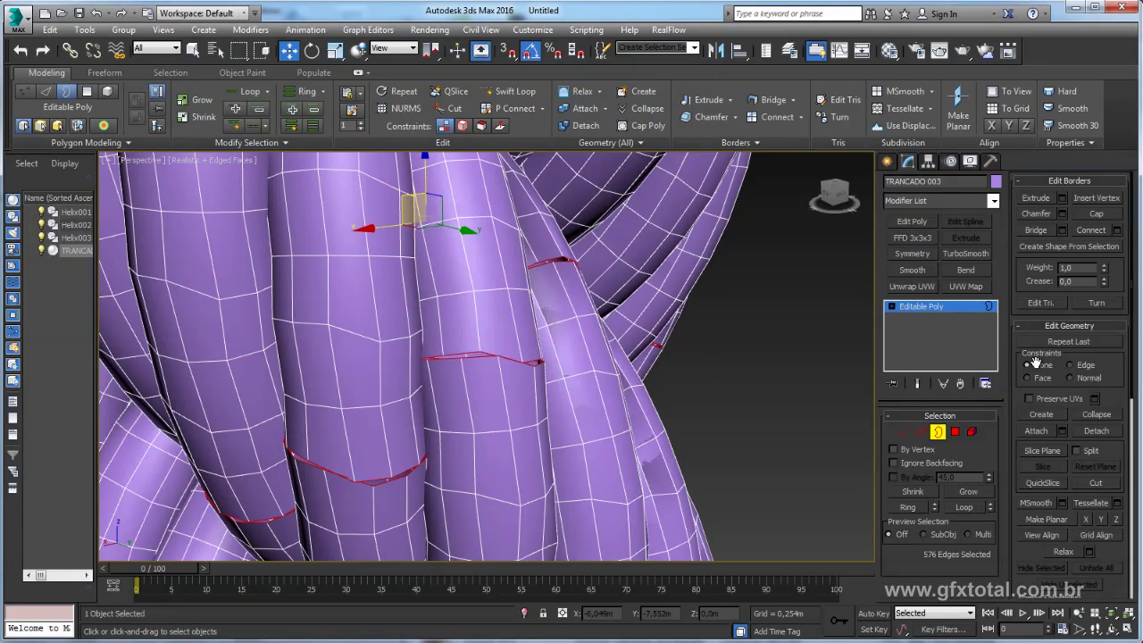
# - Bridge the selected open borders across the gaps in the braided rope
pyautogui.click(1036, 230)
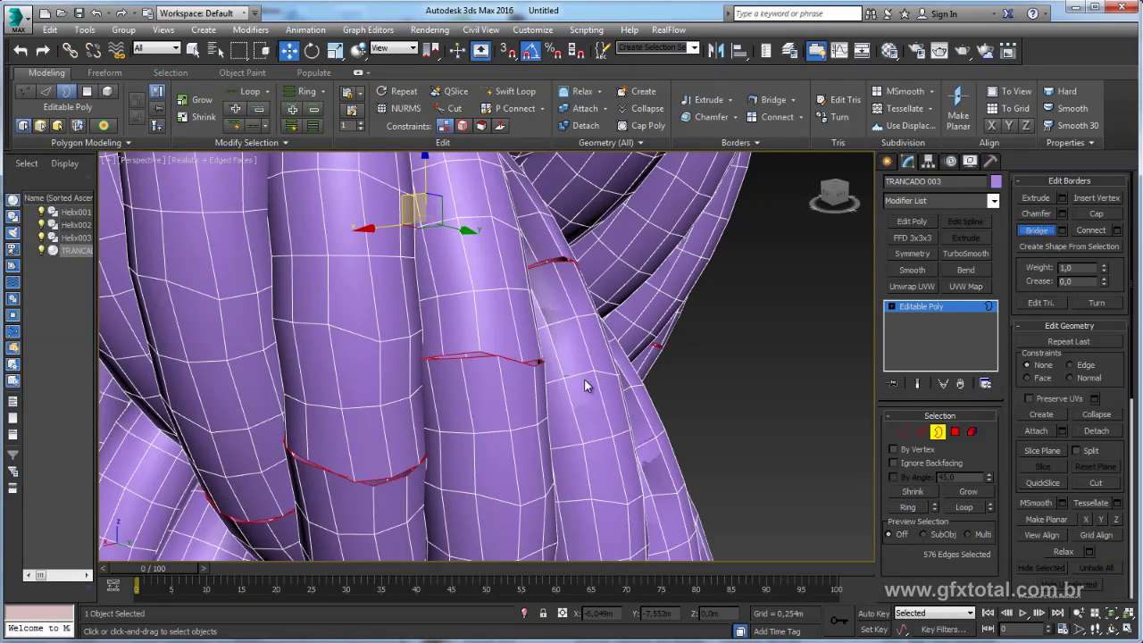
pyautogui.moveTo(530, 383); pyautogui.dragTo(595, 373, button='middle')
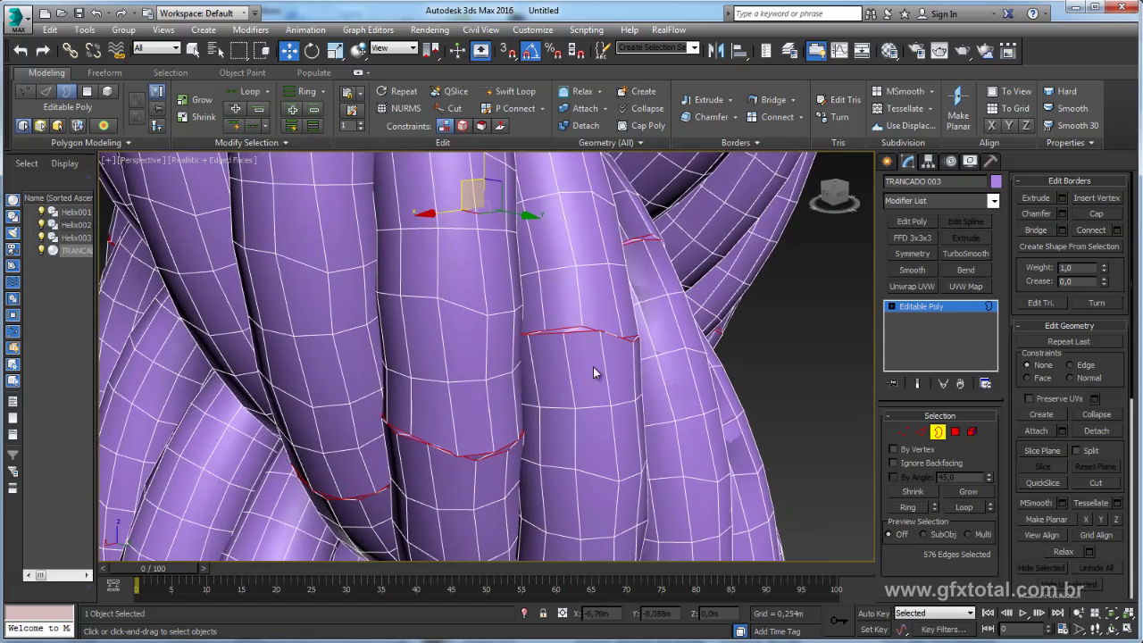
pyautogui.scroll(3, 581, 324)
pyautogui.scroll(2, 583, 322)
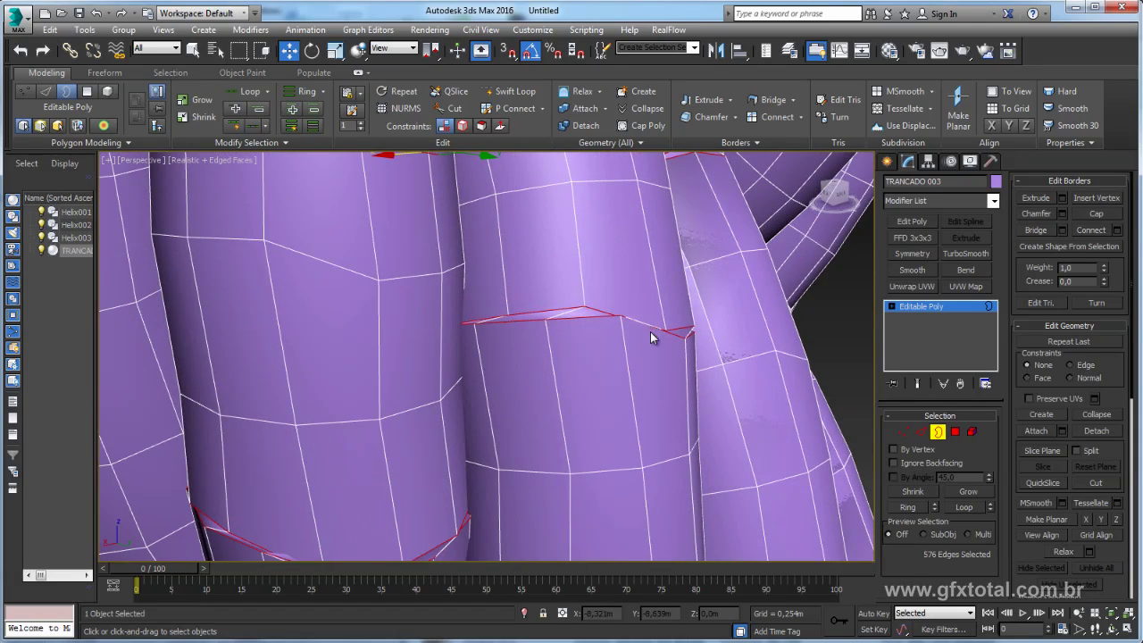
pyautogui.keyDown('alt'); pyautogui.moveTo(651, 334); pyautogui.dragTo(625, 339, button='middle'); pyautogui.keyUp('alt')
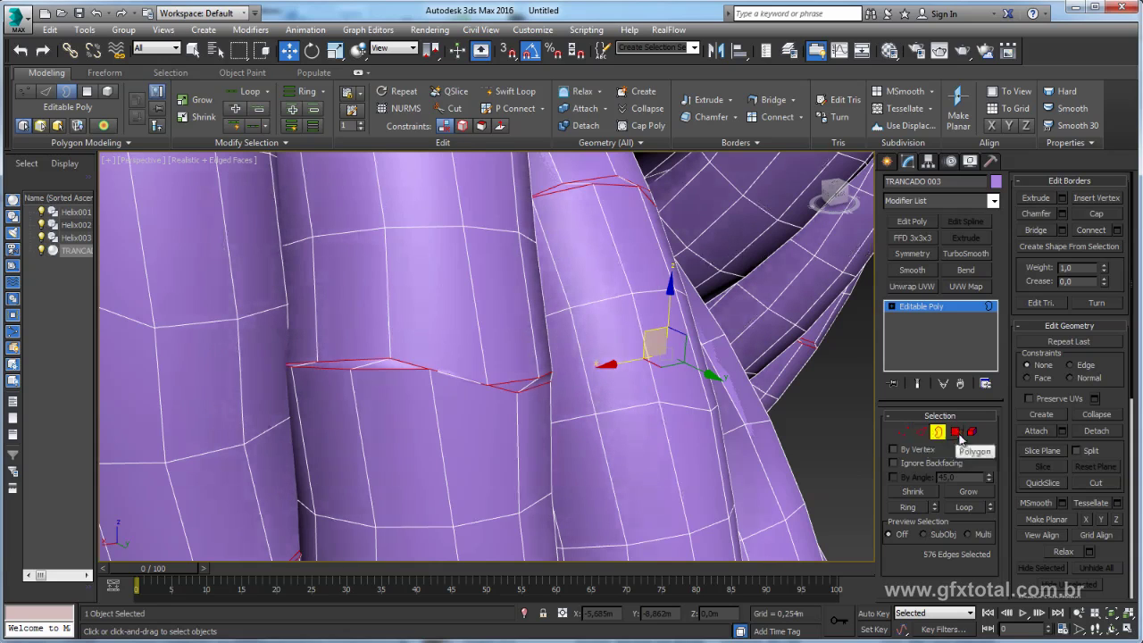
# - Shrink the polygon selection to the new bridge faces and relax them three times
pyautogui.keyDown('ctrl'); pyautogui.click(955, 432); pyautogui.keyUp('ctrl')
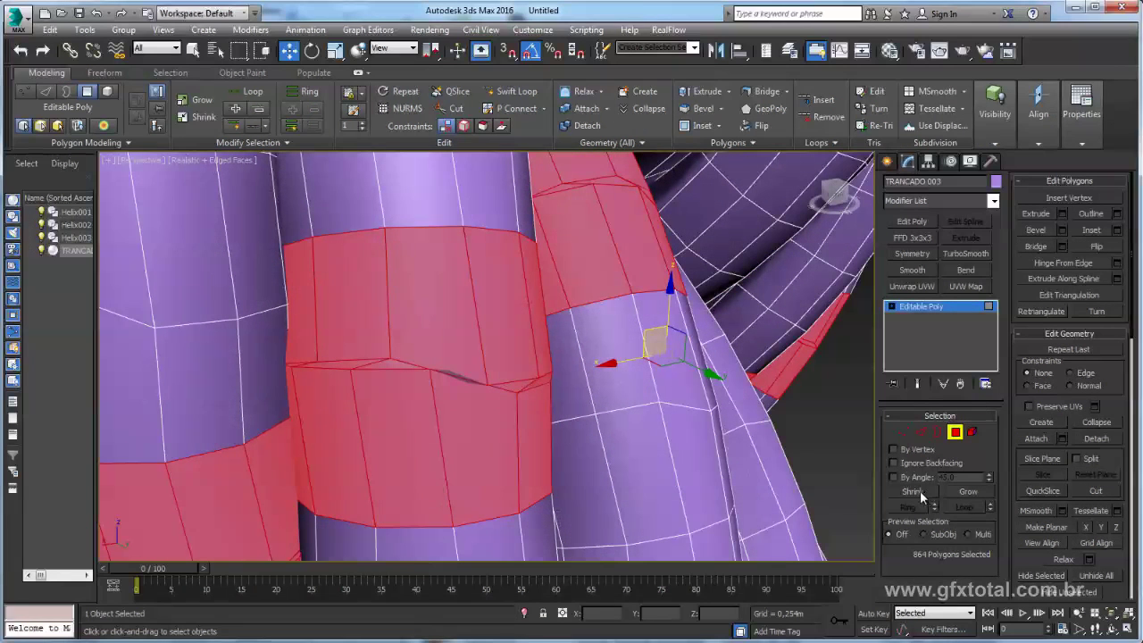
pyautogui.hotkey('ctrl', 'pagedown')
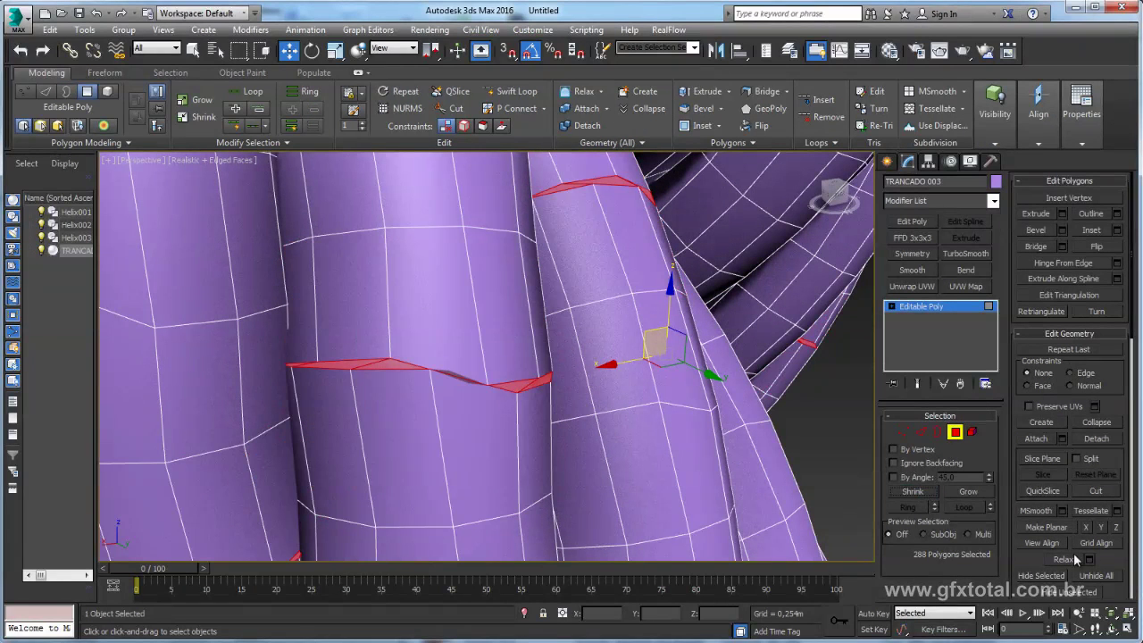
pyautogui.click(1075, 555)
pyautogui.click(1075, 555)
pyautogui.click(1075, 556)
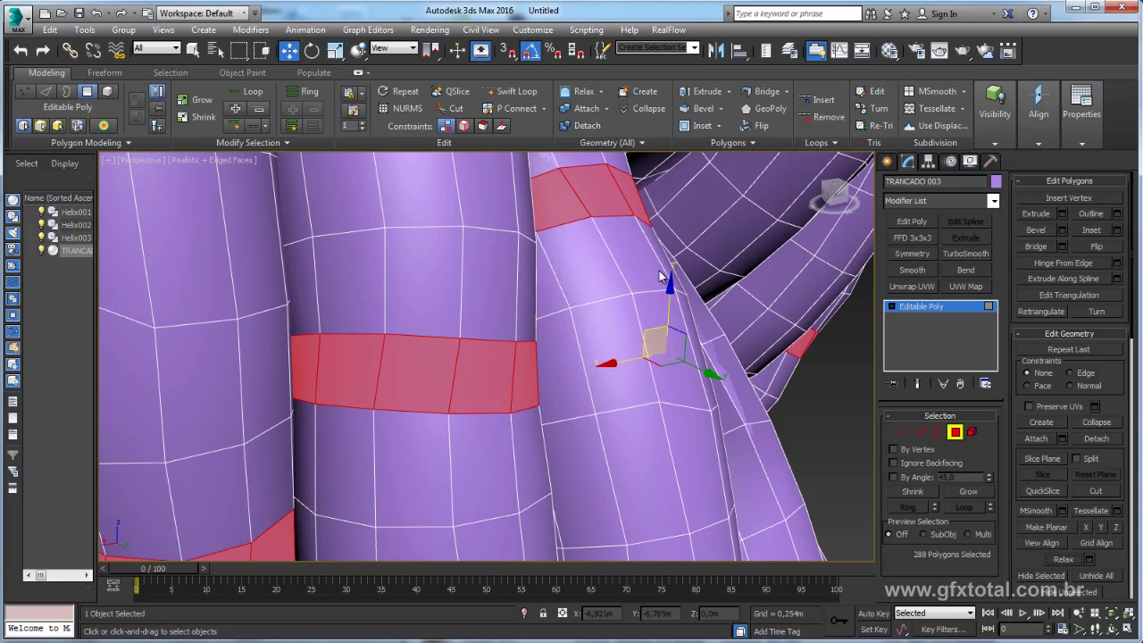
pyautogui.scroll(-3, 662, 277)
pyautogui.scroll(-3, 659, 267)
pyautogui.scroll(-4, 658, 260)
# - Enter Border mode with wireframe edges hidden and frame the purple rope strands
pyautogui.scroll(-2, 656, 254)
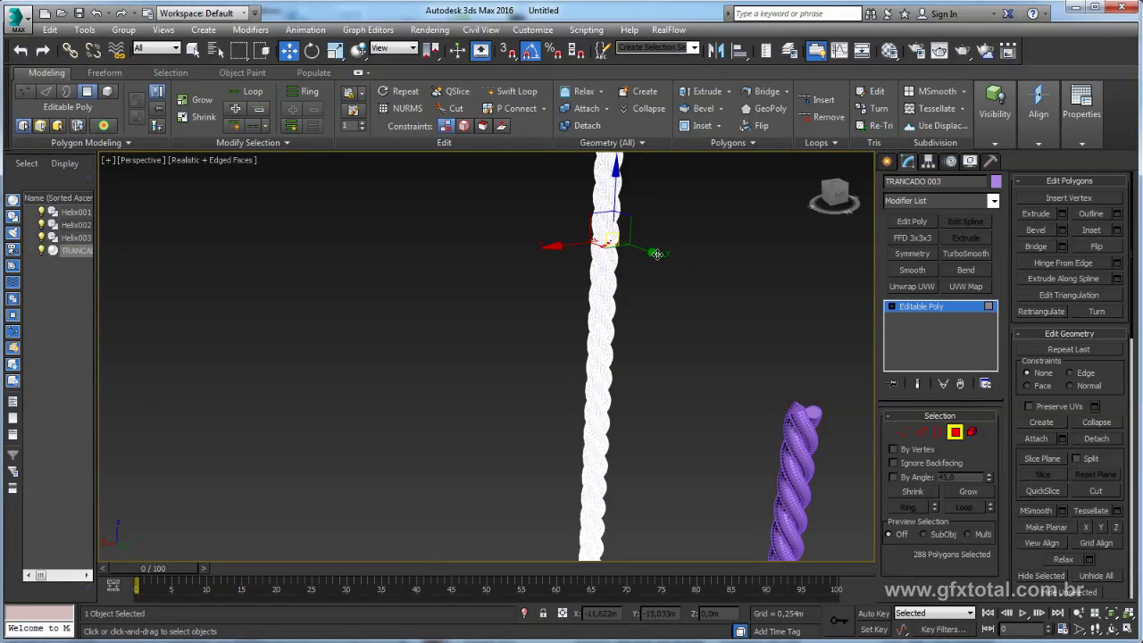
pyautogui.scroll(-3, 658, 348)
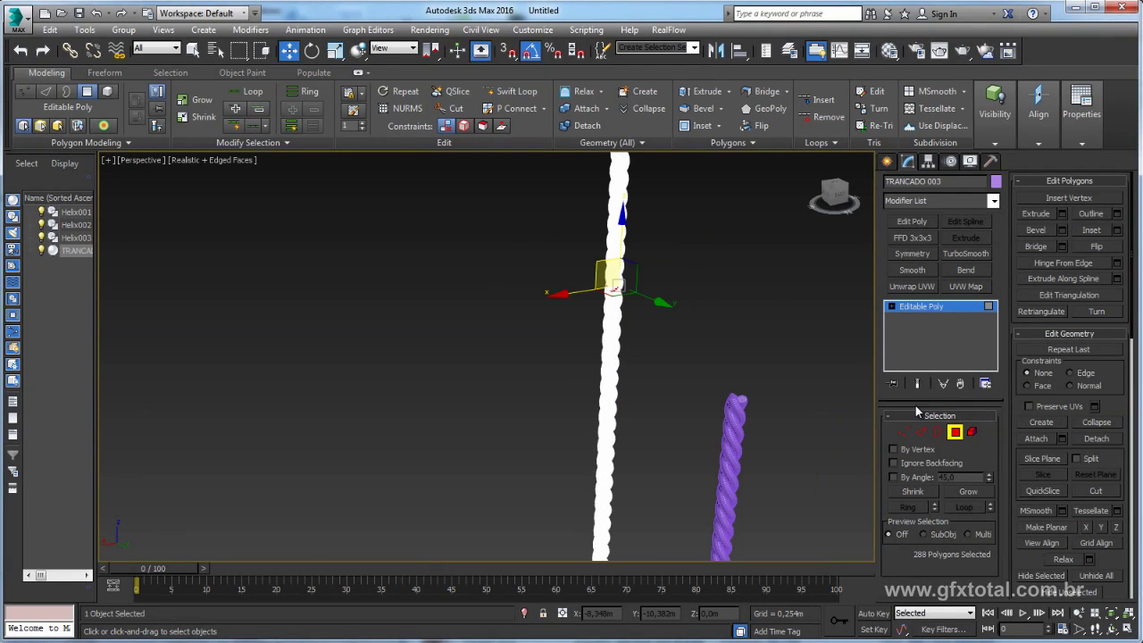
pyautogui.scroll(-1, 868, 363)
pyautogui.press('4')
pyautogui.moveTo(740, 226)
pyautogui.keyDown('alt'); pyautogui.mouseDown(button='middle')
pyautogui.moveTo(688, 364)
pyautogui.moveTo(722, 281)
pyautogui.mouseUp(button='middle'); pyautogui.keyUp('alt')
pyautogui.press('3')
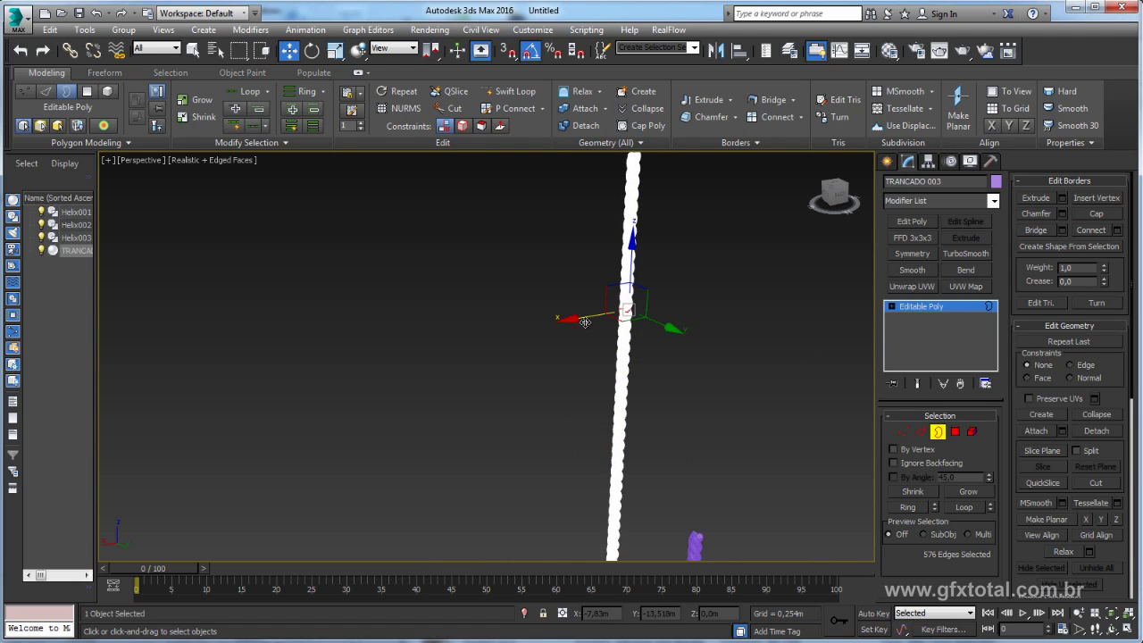
pyautogui.press('F4')
pyautogui.scroll(3, 628, 308)
pyautogui.press('z')
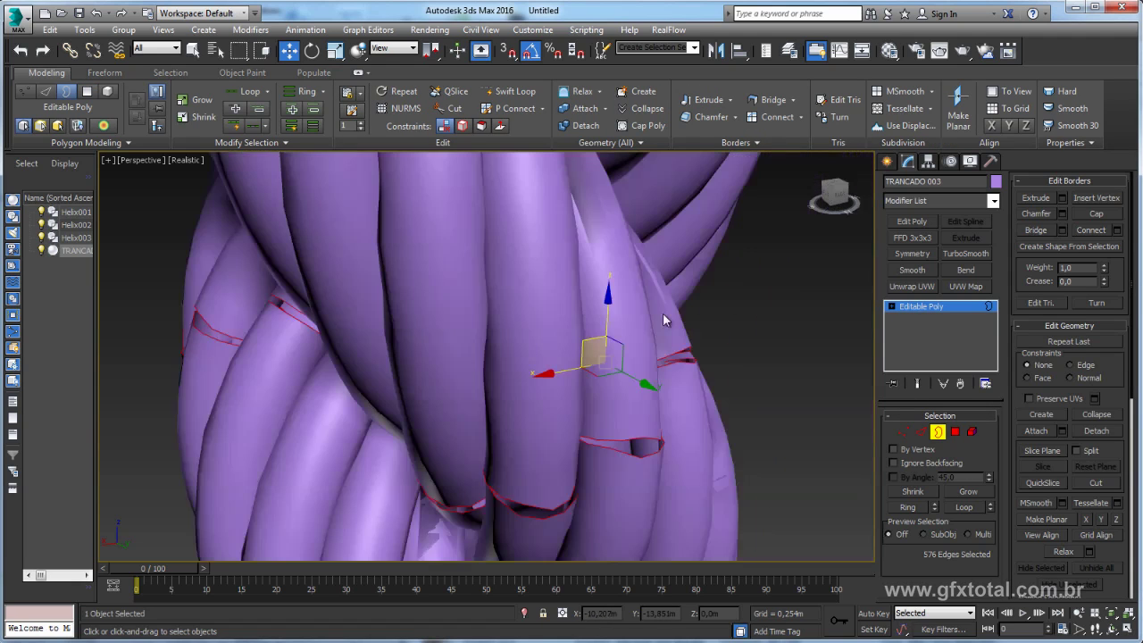
pyautogui.keyDown('alt'); pyautogui.moveTo(662, 313); pyautogui.dragTo(697, 339, button='middle'); pyautogui.keyUp('alt')
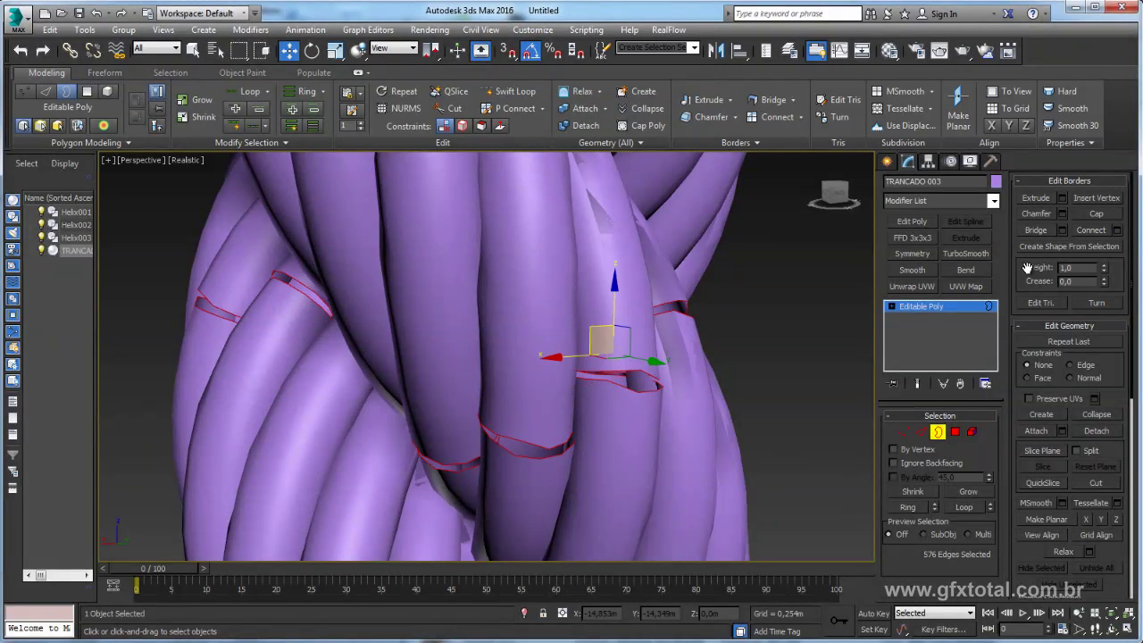
# - Bridge the remaining open borders and flatten the shrunk bridge faces with Make Planar X
pyautogui.click(1039, 231)
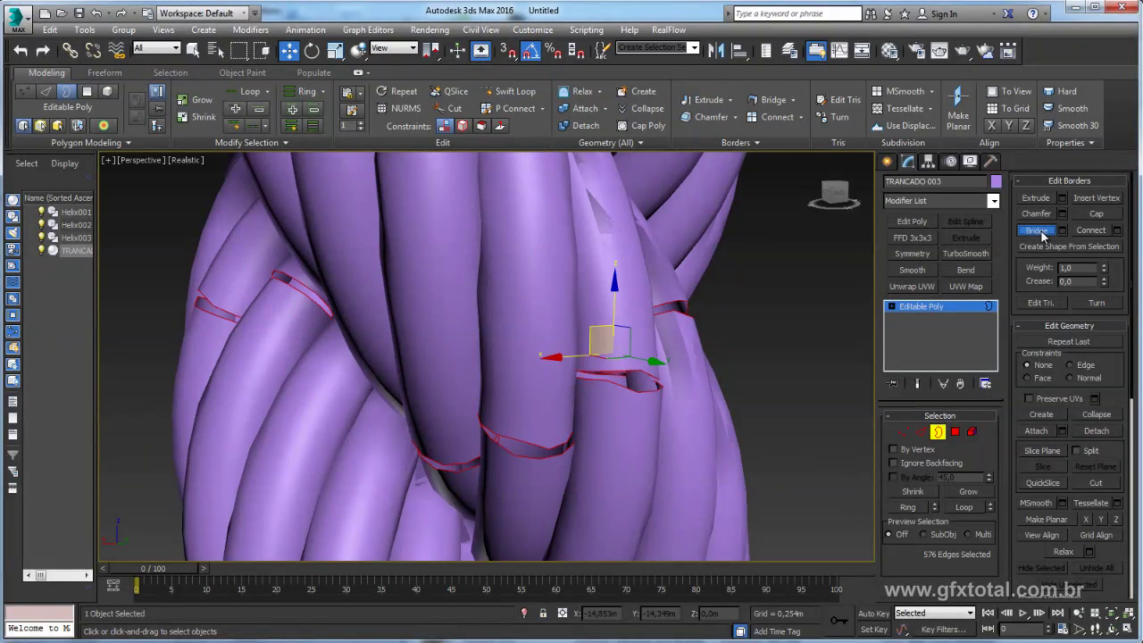
pyautogui.click(956, 432)
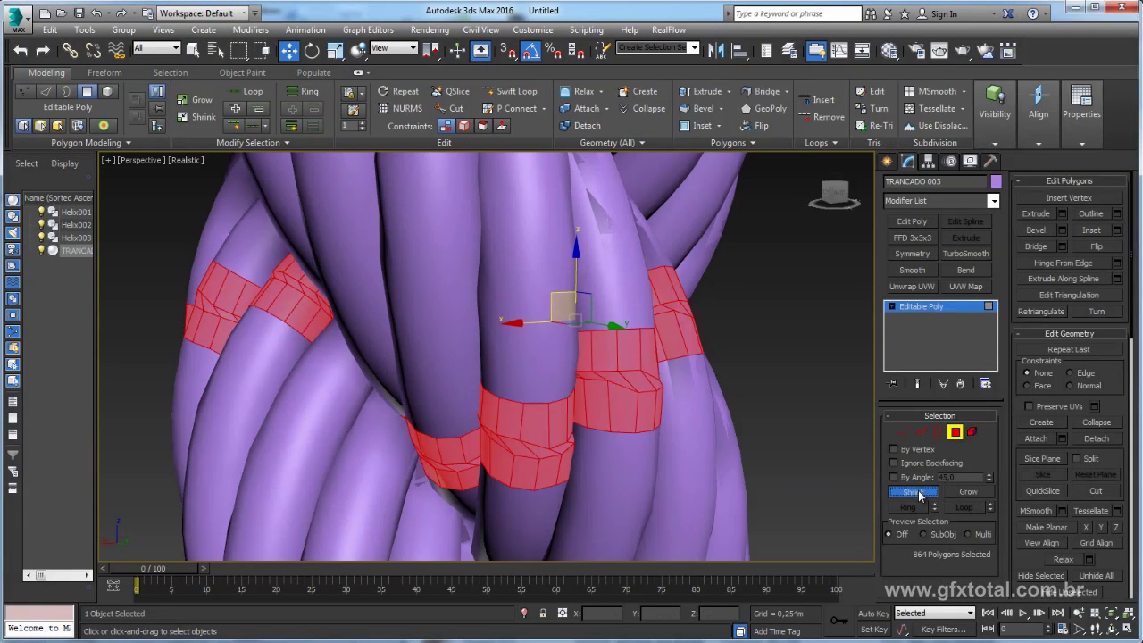
pyautogui.click(912, 491)
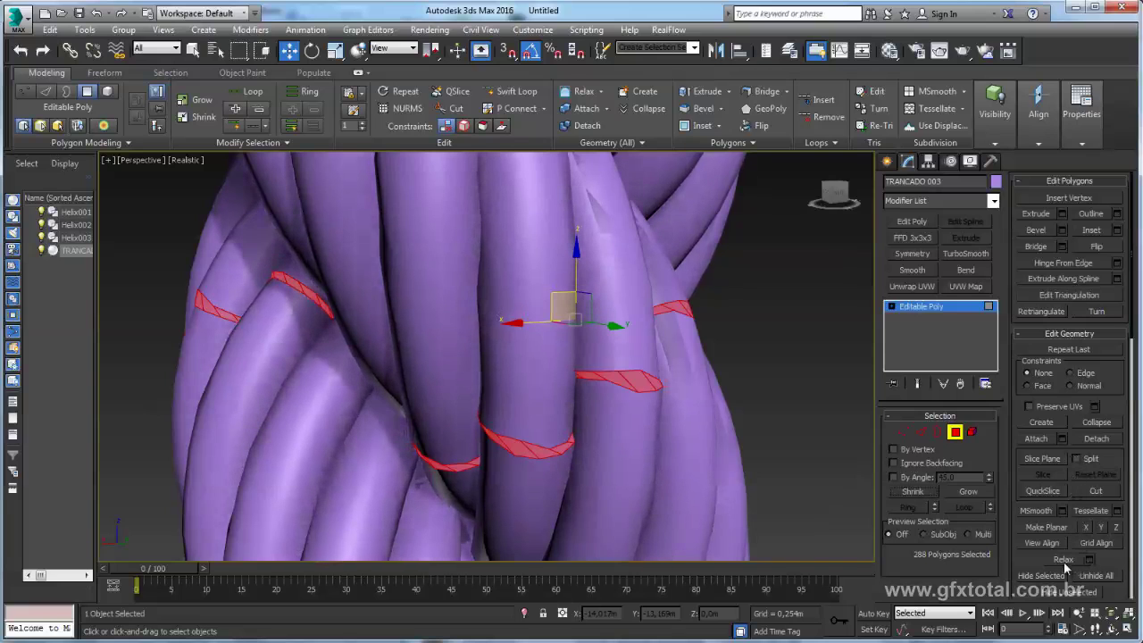
pyautogui.click(1084, 528)
# - Leave Polygon mode, pan across the rope and return to Border mode
pyautogui.click(940, 306)
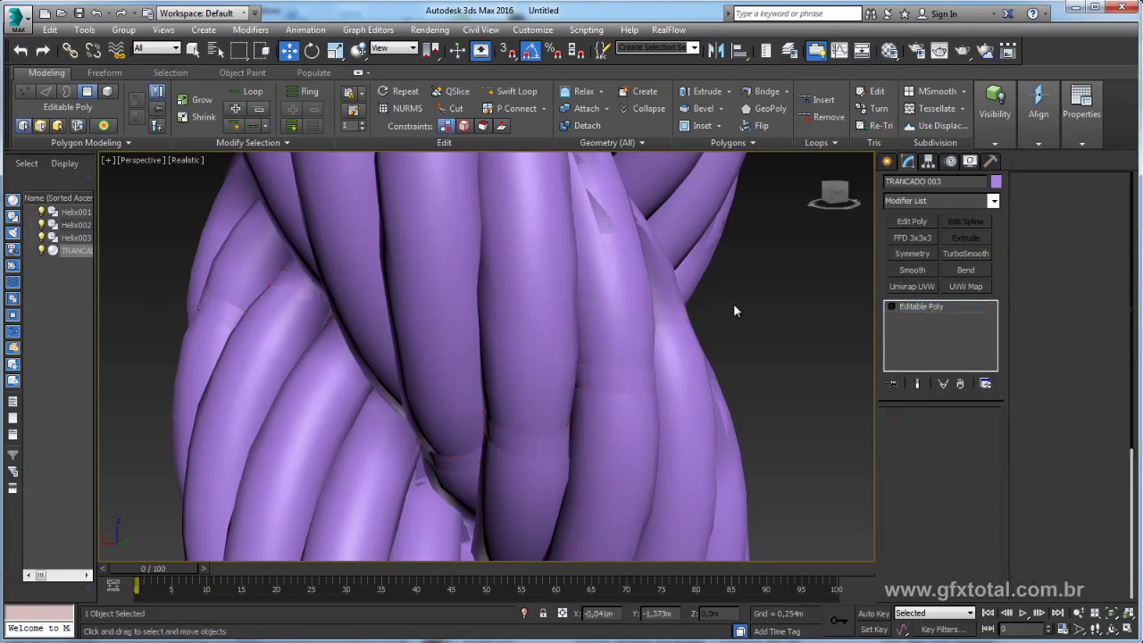
pyautogui.scroll(-5, 733, 303)
pyautogui.scroll(-3, 733, 303)
pyautogui.scroll(-2, 704, 350)
pyautogui.moveTo(705, 350)
pyautogui.mouseDown(button='middle')
pyautogui.moveTo(682, 401)
pyautogui.moveTo(757, 398)
pyautogui.moveTo(724, 243)
pyautogui.mouseUp(button='middle')
pyautogui.click(936, 431)
pyautogui.click(623, 448)
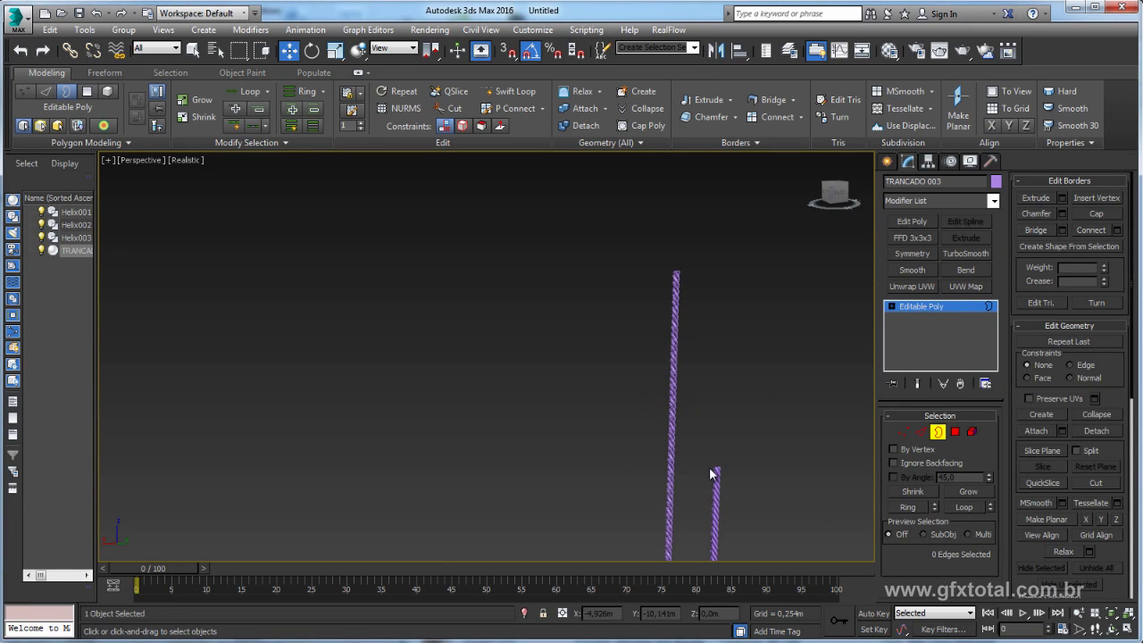
# - Orbit and zoom around both purple ropes, then show the braid in the Front view
pyautogui.moveTo(712, 474)
pyautogui.keyDown('alt'); pyautogui.mouseDown(button='middle')
pyautogui.moveTo(684, 375)
pyautogui.moveTo(701, 350)
pyautogui.mouseUp(button='middle'); pyautogui.keyUp('alt')
pyautogui.press('3')
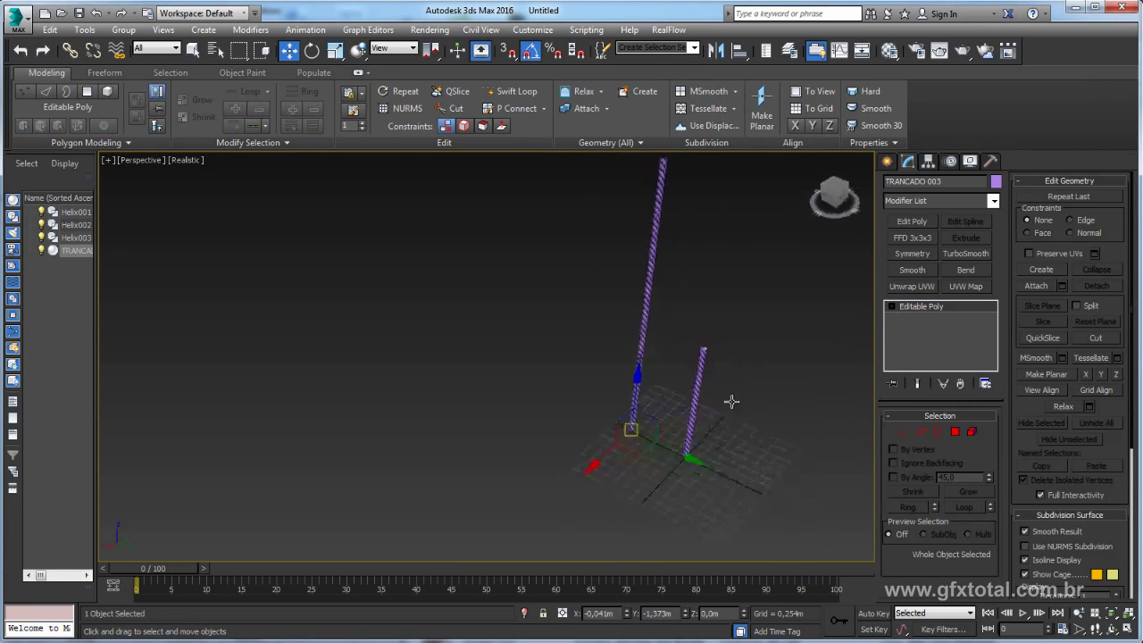
pyautogui.keyDown('alt'); pyautogui.moveTo(730, 402); pyautogui.dragTo(631, 388, button='middle'); pyautogui.keyUp('alt')
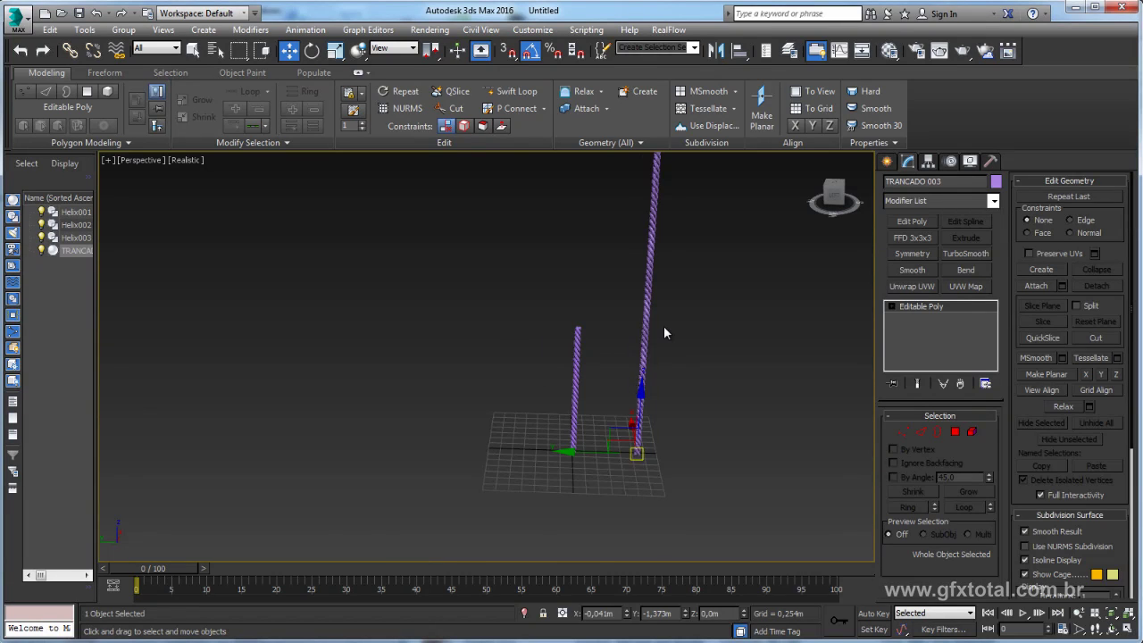
pyautogui.scroll(3, 664, 332)
pyautogui.scroll(3, 631, 343)
pyautogui.scroll(3, 631, 343)
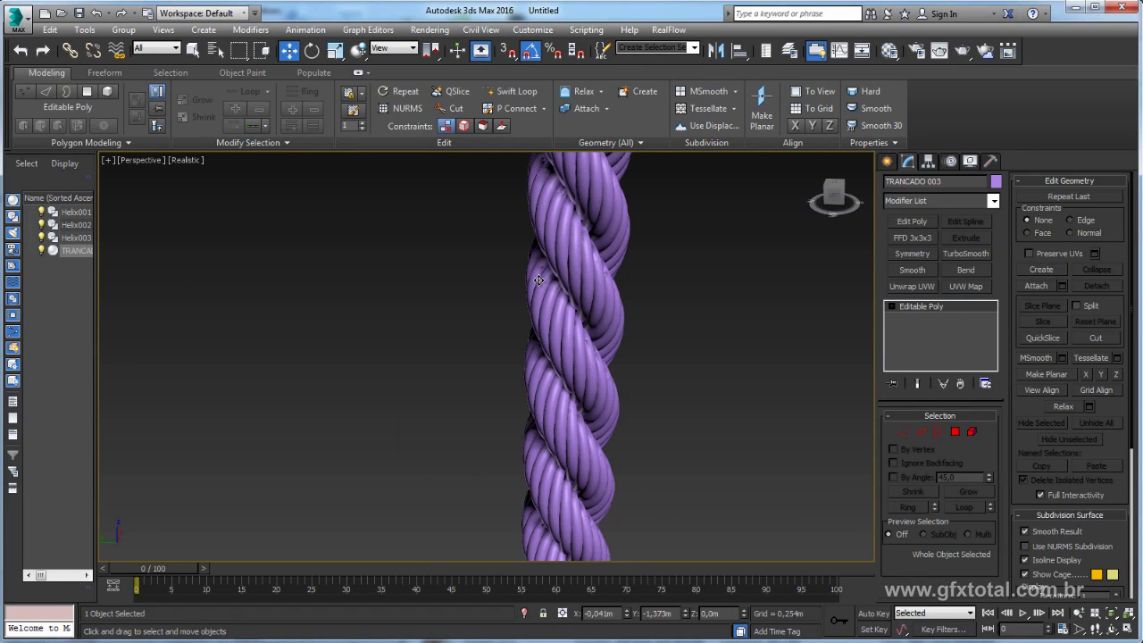
pyautogui.scroll(-1, 625, 402)
pyautogui.scroll(-3, 638, 447)
pyautogui.scroll(-2, 642, 464)
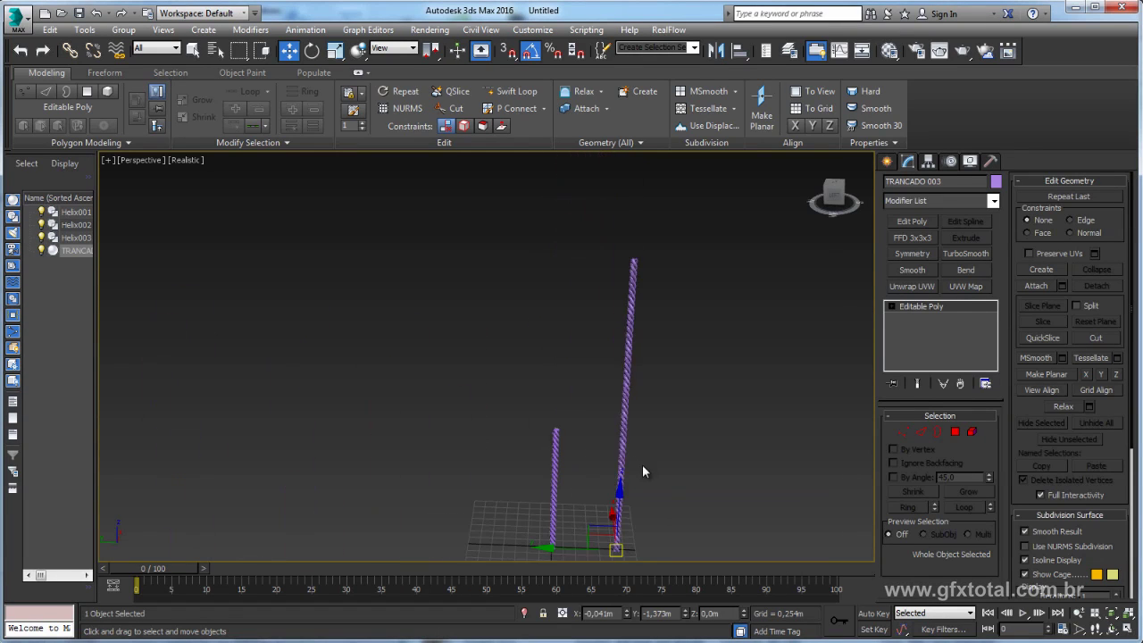
pyautogui.moveTo(642, 464)
pyautogui.mouseDown(button='middle')
pyautogui.moveTo(485, 387)
pyautogui.moveTo(510, 358)
pyautogui.moveTo(495, 431)
pyautogui.moveTo(459, 370)
pyautogui.mouseUp(button='middle')
pyautogui.press('f')
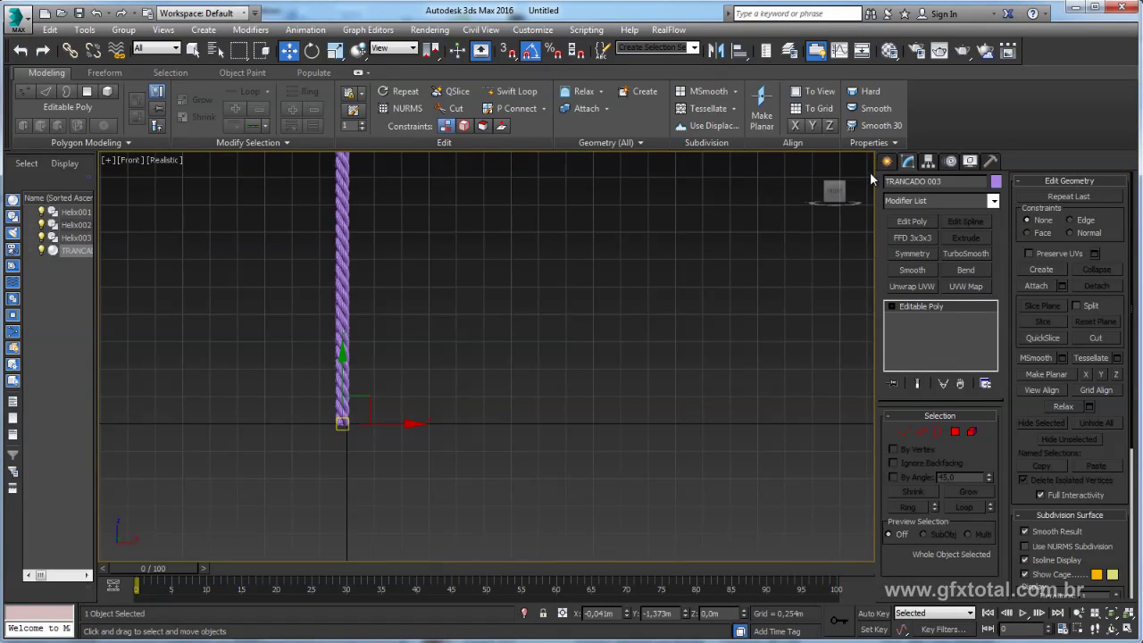
# - Maximize the Front view and begin a Line spline with its first three points beside the rope
pyautogui.click(358, 73)
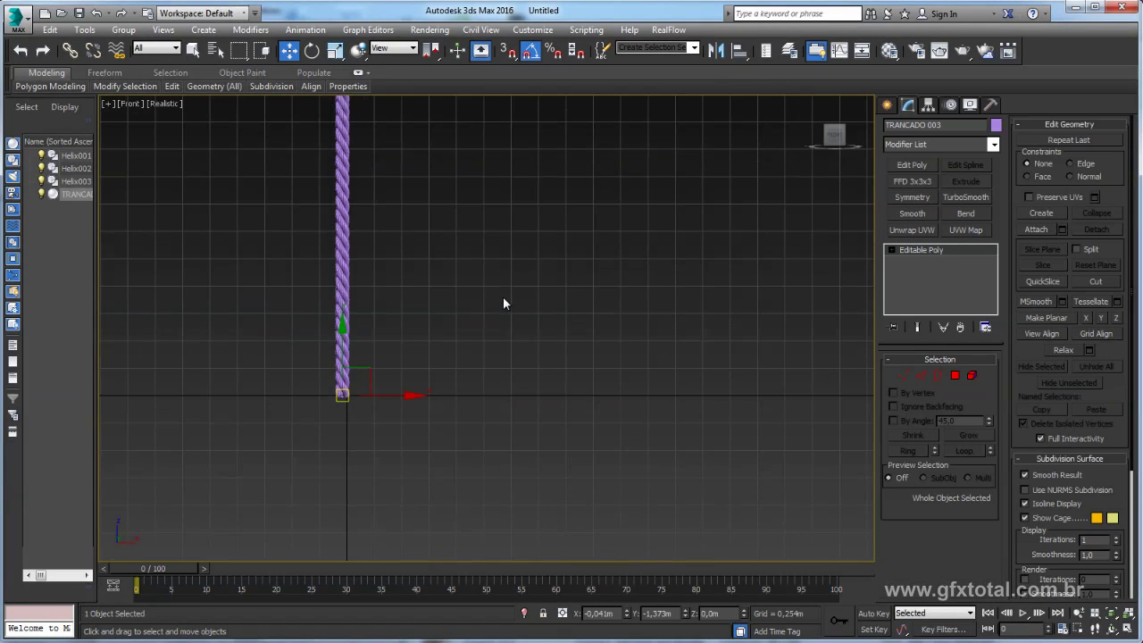
pyautogui.moveTo(503, 297); pyautogui.dragTo(535, 339, button='middle')
pyautogui.click(886, 105)
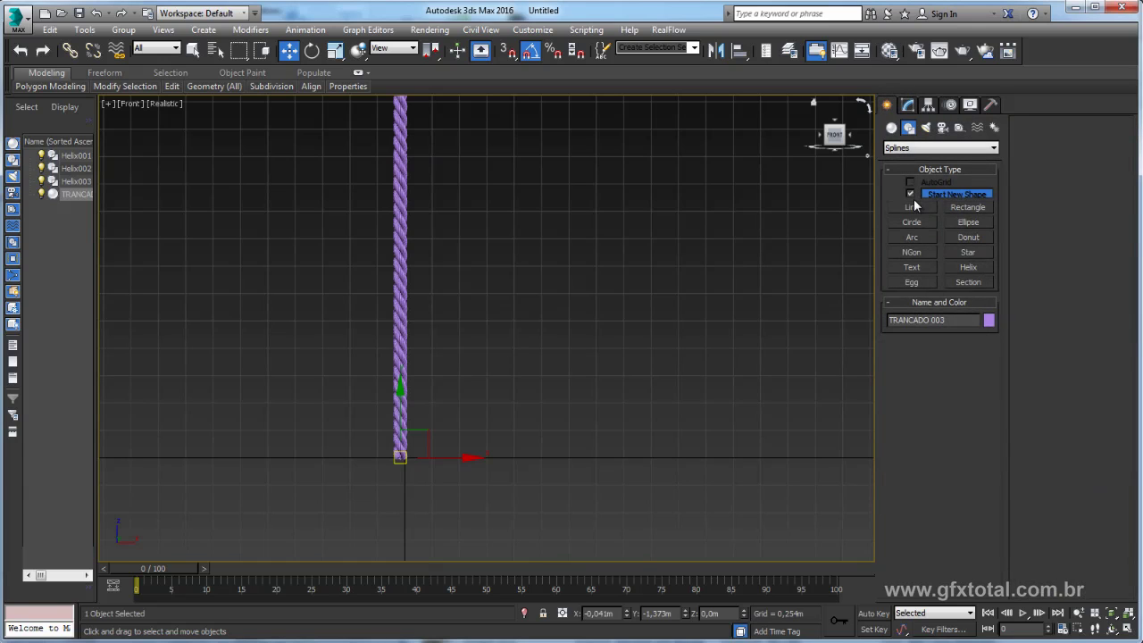
pyautogui.click(909, 205)
pyautogui.moveTo(545, 375); pyautogui.dragTo(344, 397, button='middle')
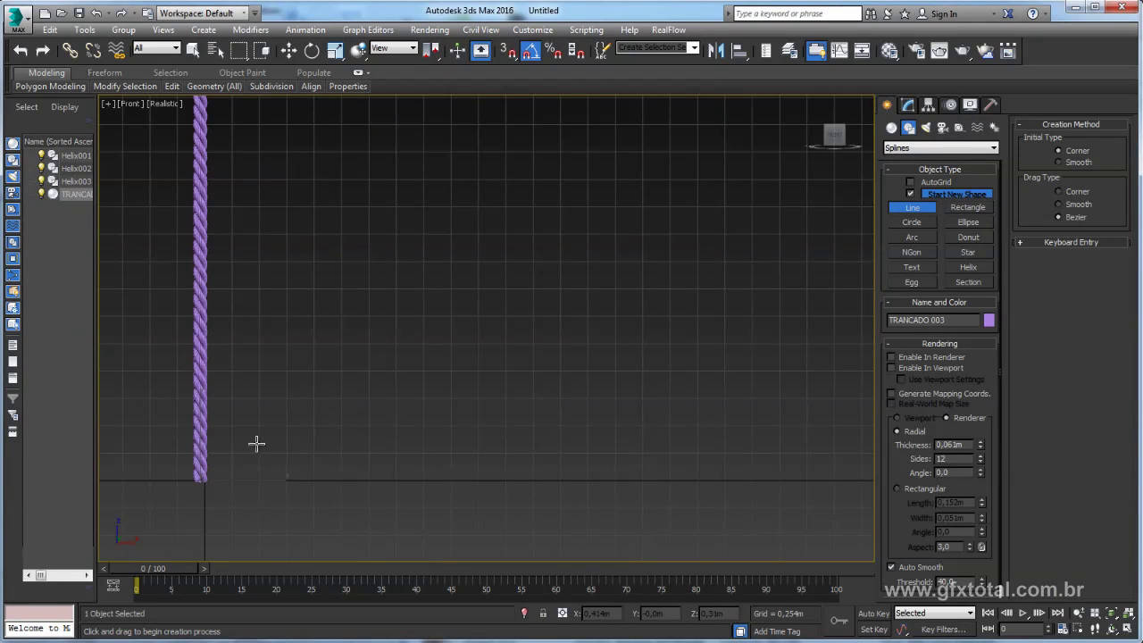
pyautogui.click(260, 479)
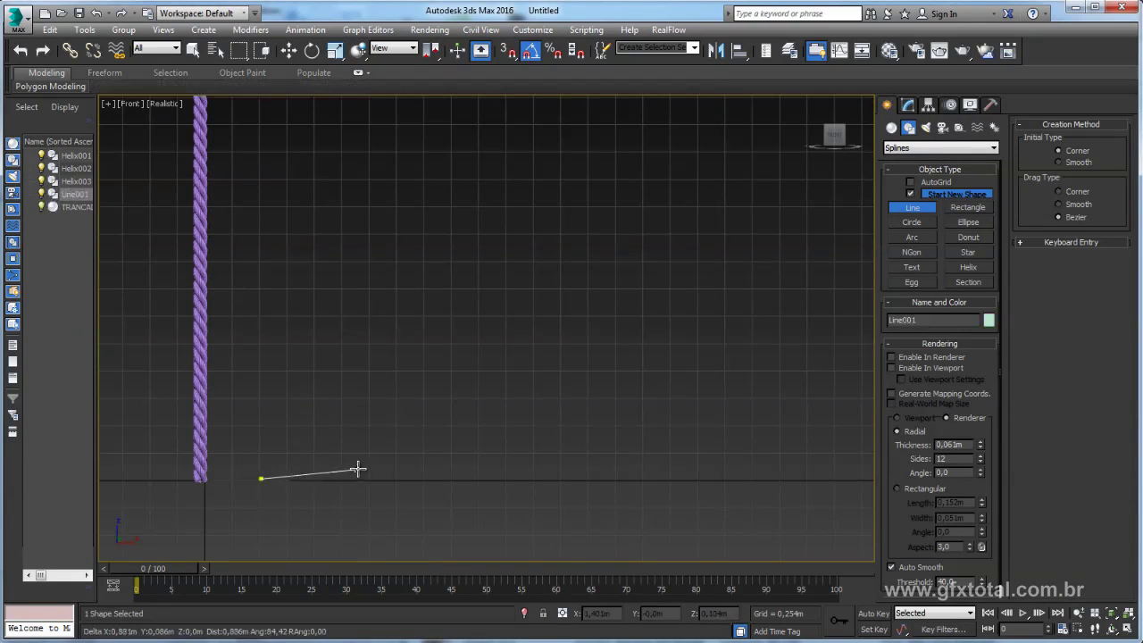
pyautogui.moveTo(348, 444); pyautogui.dragTo(368, 441)
pyautogui.click(474, 452)
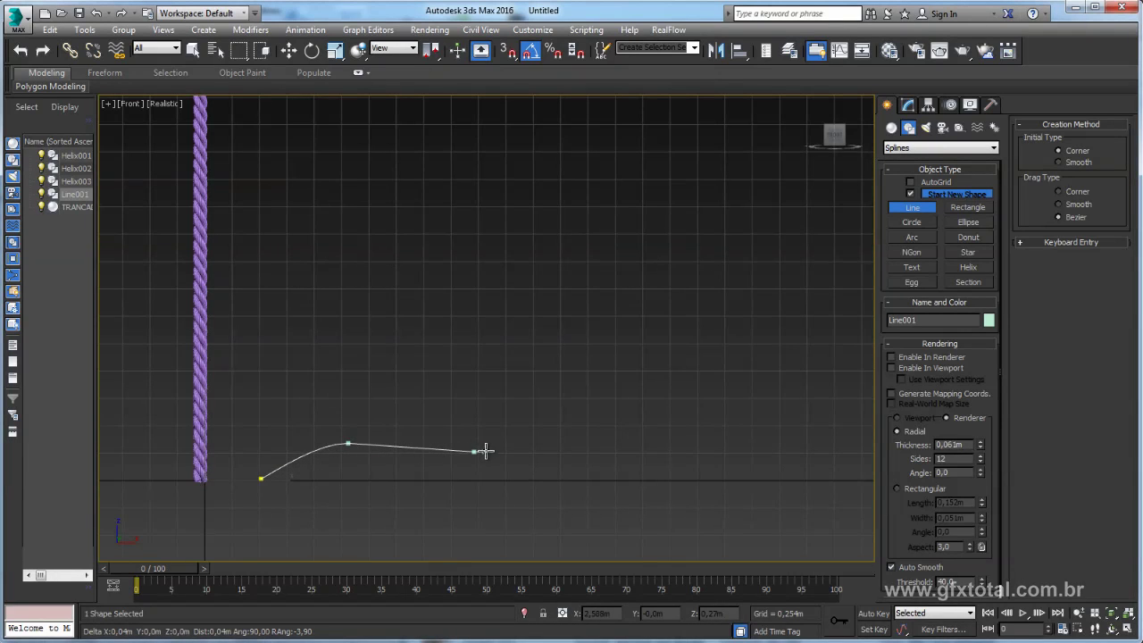
# - Loop the Line001 curve up, around and back across itself, ending at the lower right
pyautogui.click(539, 412)
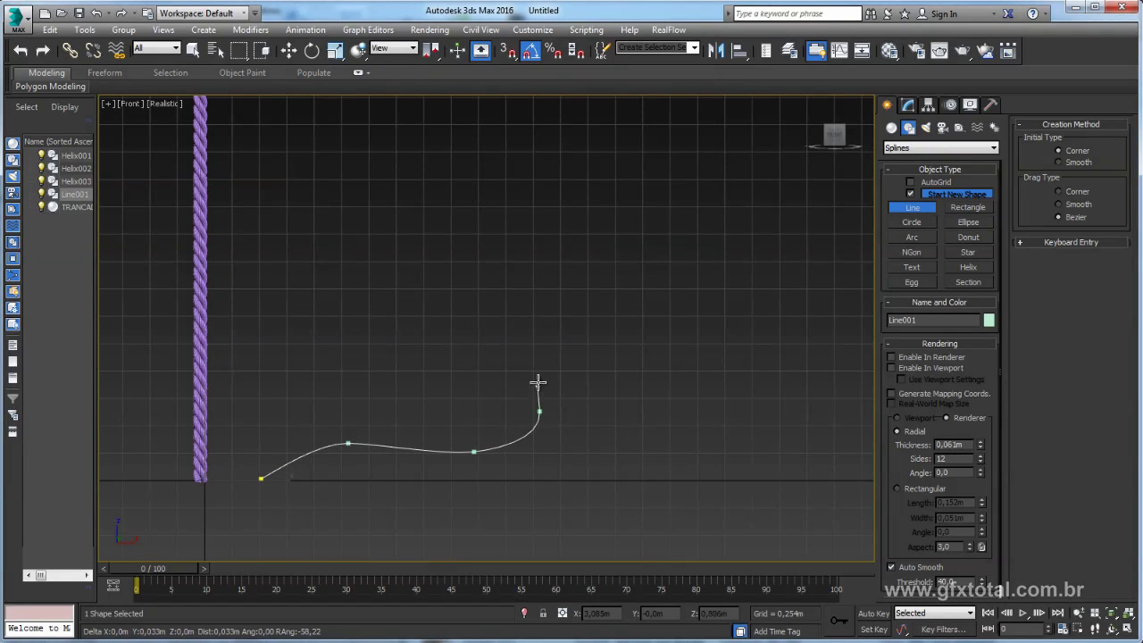
pyautogui.click(471, 360)
pyautogui.click(408, 379)
pyautogui.click(359, 360)
pyautogui.click(368, 422)
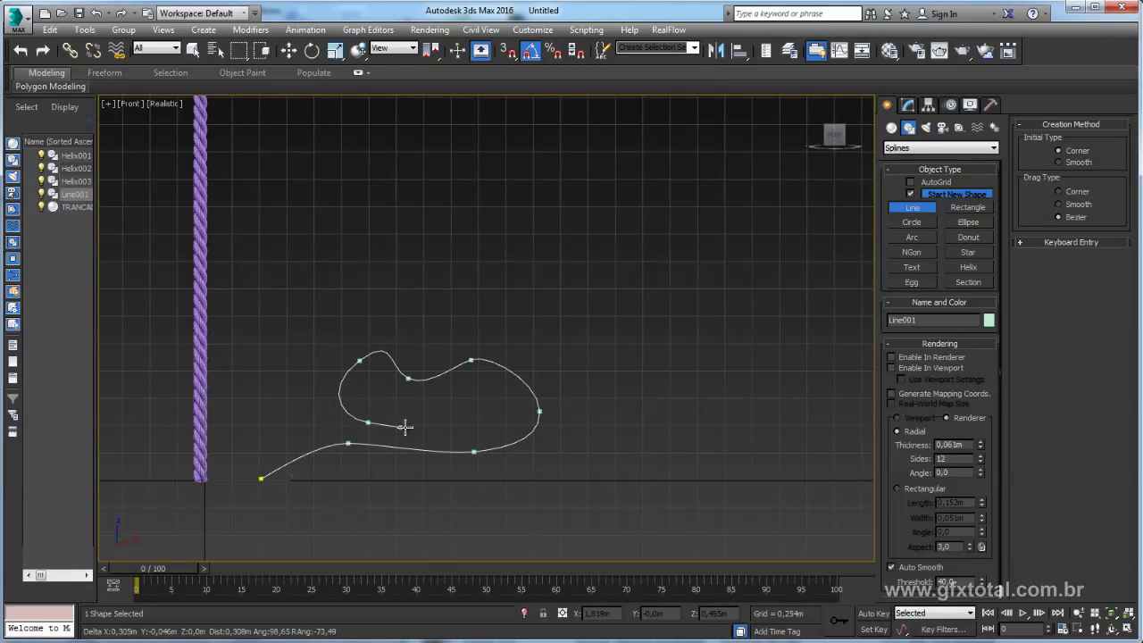
pyautogui.click(446, 422)
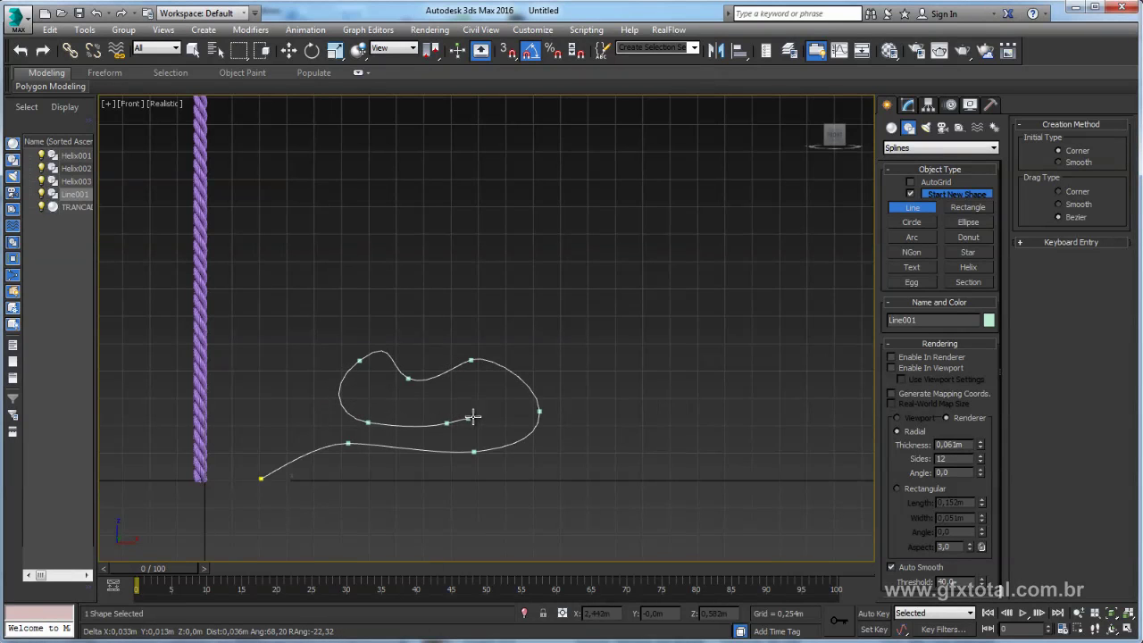
pyautogui.click(527, 405)
pyautogui.click(599, 461)
pyautogui.rightClick(598, 461)
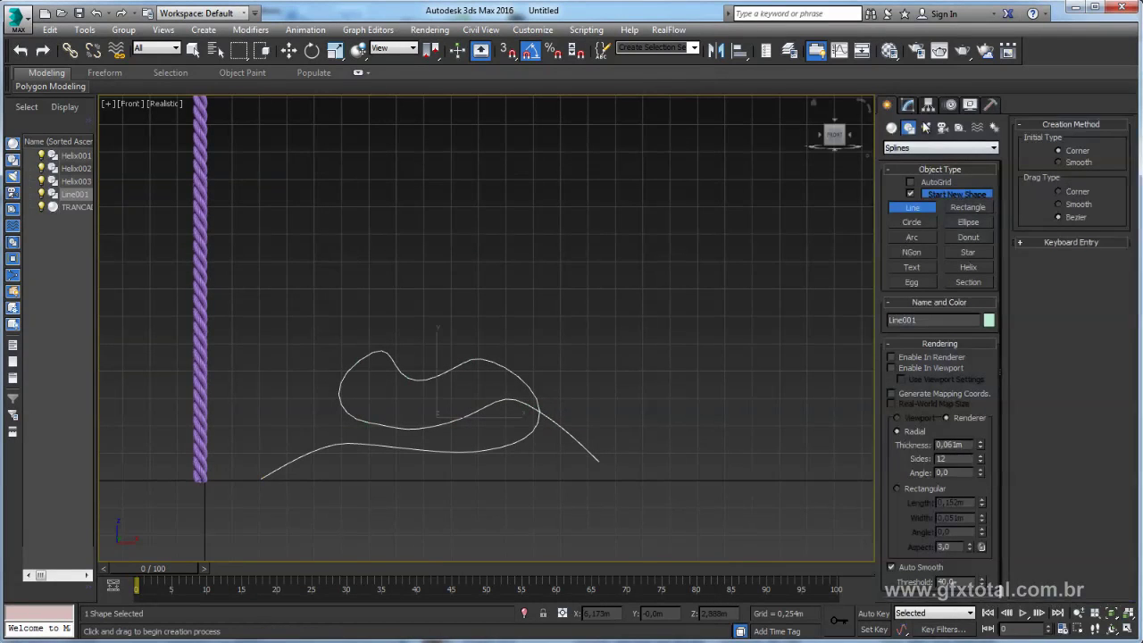
pyautogui.click(907, 106)
# - In Vertex mode, move and rotate Line001 points in the Front view to smooth the loop
pyautogui.click(1049, 144)
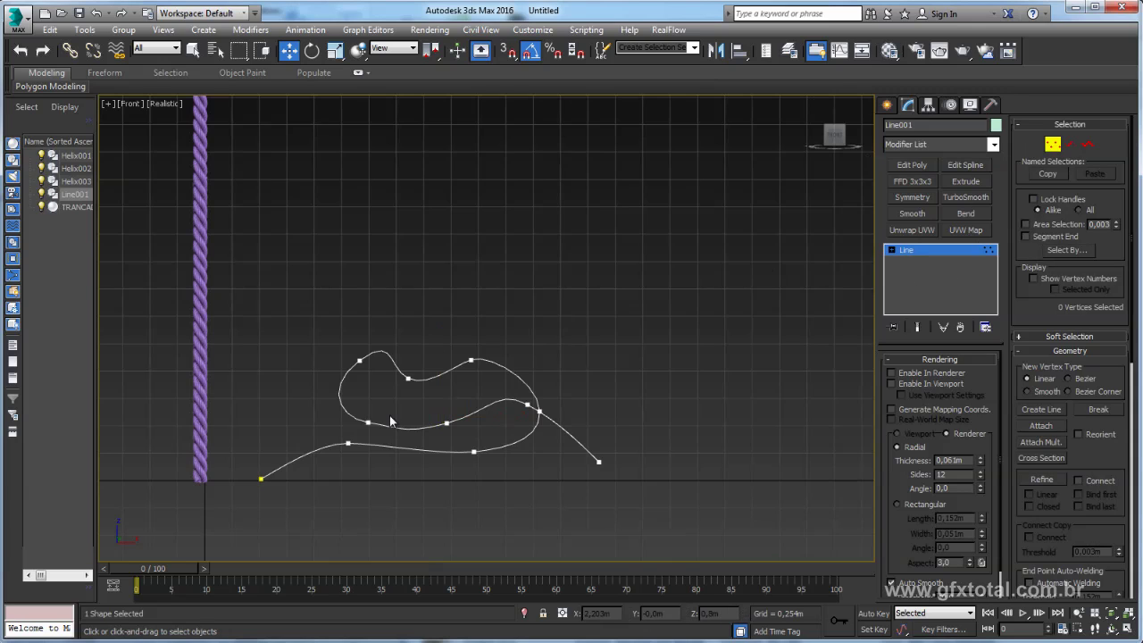
pyautogui.scroll(2, 366, 422)
pyautogui.click(486, 422)
pyautogui.moveTo(511, 394); pyautogui.dragTo(470, 428)
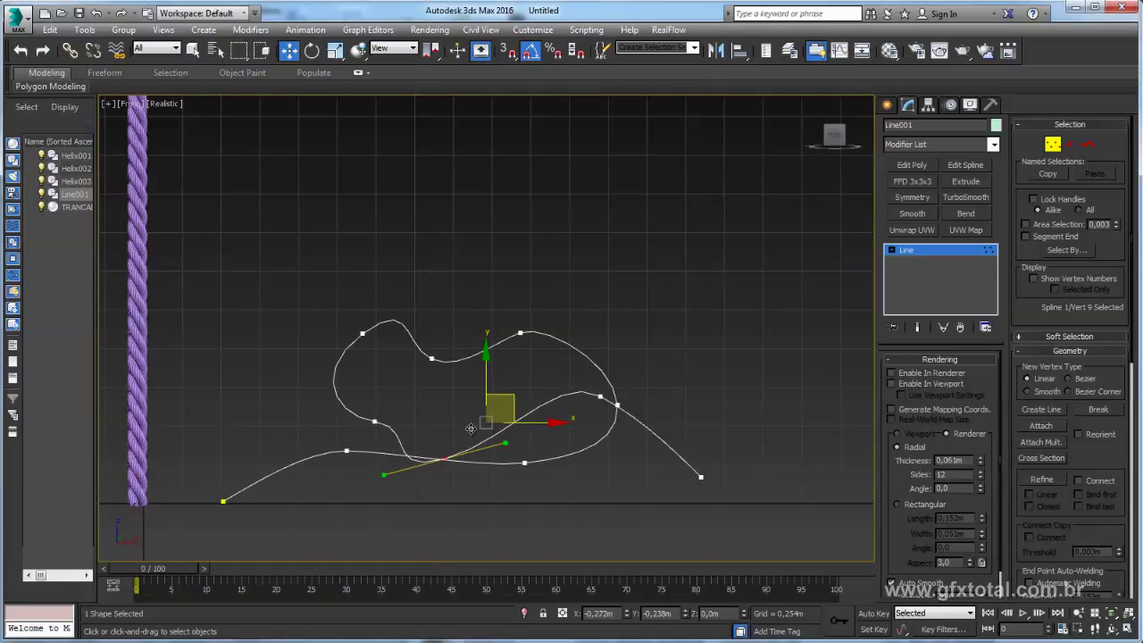
pyautogui.moveTo(402, 404); pyautogui.dragTo(350, 435)
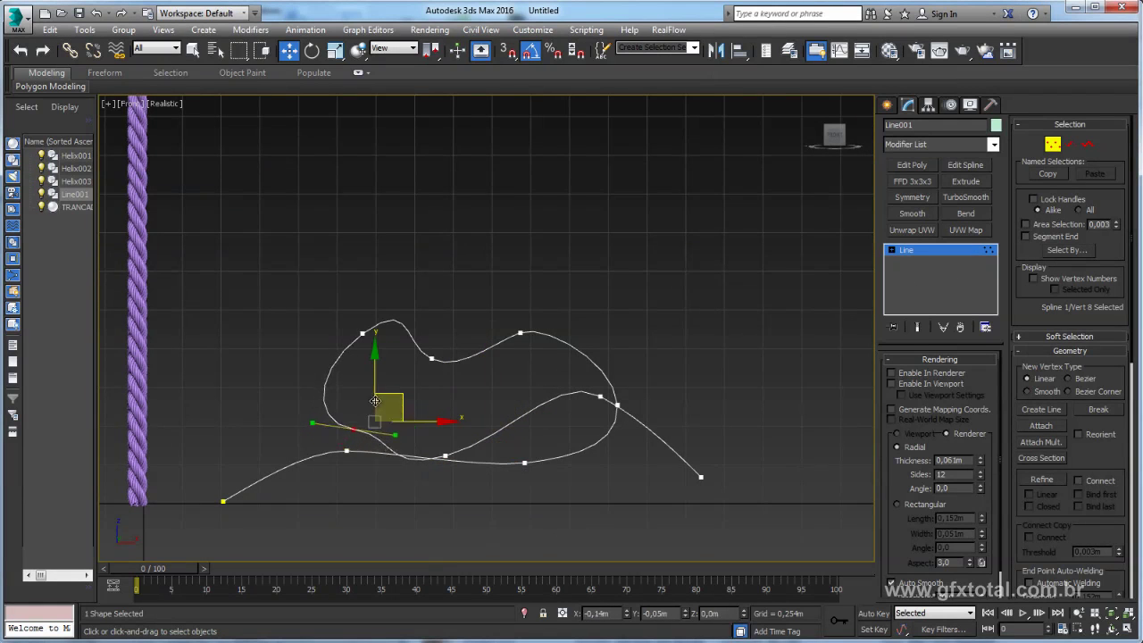
pyautogui.press('e')
pyautogui.moveTo(384, 379); pyautogui.dragTo(406, 387)
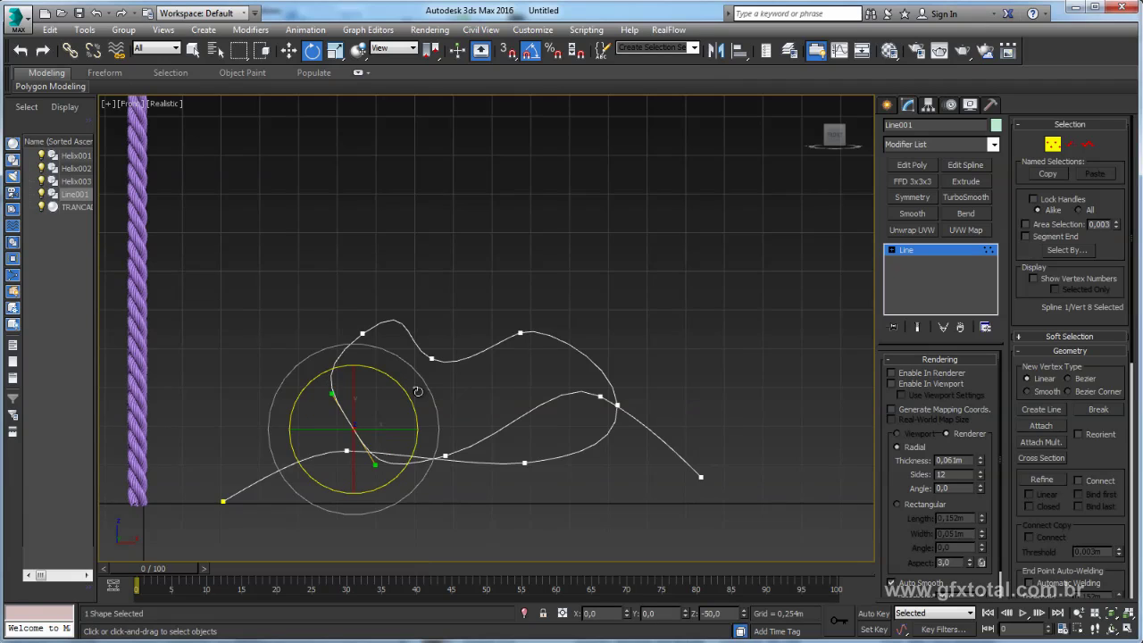
pyautogui.click(616, 404)
pyautogui.press('w')
pyautogui.moveTo(616, 405); pyautogui.dragTo(609, 392)
pyautogui.moveTo(361, 333); pyautogui.dragTo(327, 343)
pyautogui.click(355, 429)
pyautogui.moveTo(376, 402); pyautogui.dragTo(349, 406)
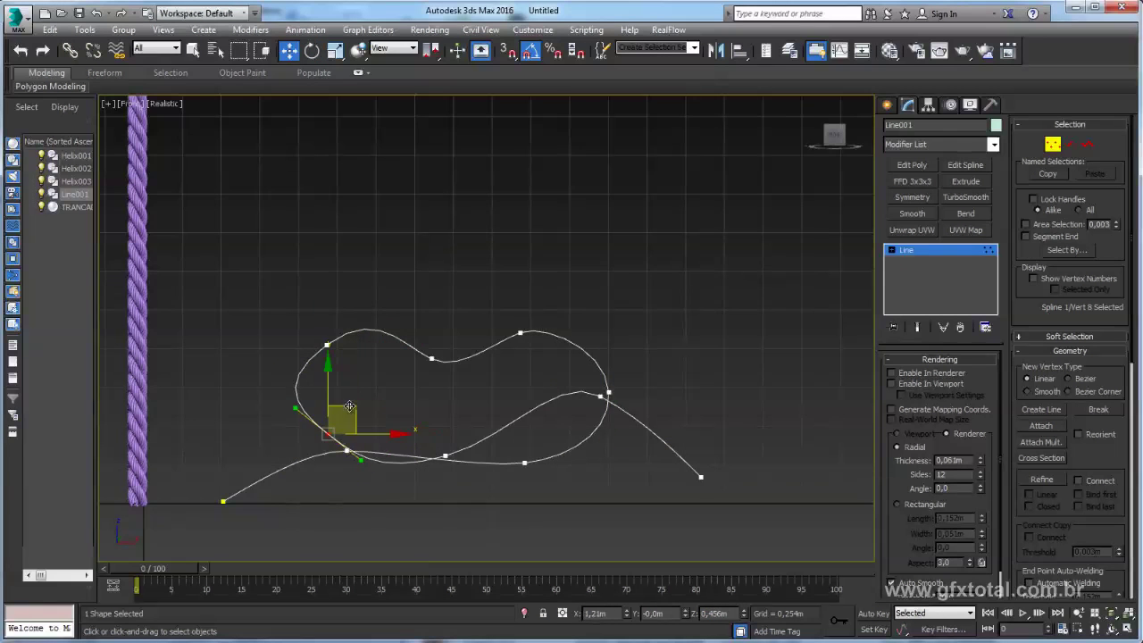
# - In Perspective, select Line001's crossing points and shift them in depth so strands pass over and under
pyautogui.press('p')
pyautogui.moveTo(356, 379)
pyautogui.keyDown('alt'); pyautogui.mouseDown(button='middle')
pyautogui.moveTo(404, 424)
pyautogui.moveTo(499, 424)
pyautogui.moveTo(508, 475)
pyautogui.mouseUp(button='middle'); pyautogui.keyUp('alt')
pyautogui.click(508, 475)
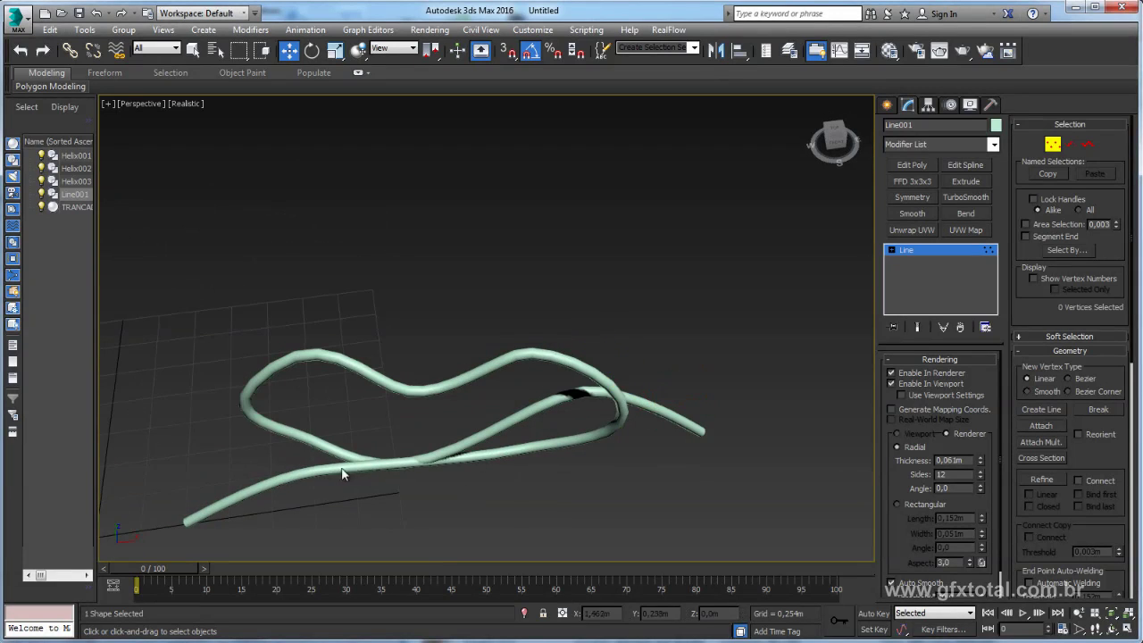
pyautogui.click(308, 457)
pyautogui.moveTo(419, 420)
pyautogui.keyDown('alt'); pyautogui.mouseDown(button='middle')
pyautogui.moveTo(510, 403)
pyautogui.moveTo(357, 429)
pyautogui.mouseUp(button='middle'); pyautogui.keyUp('alt')
pyautogui.moveTo(428, 473); pyautogui.dragTo(315, 393)
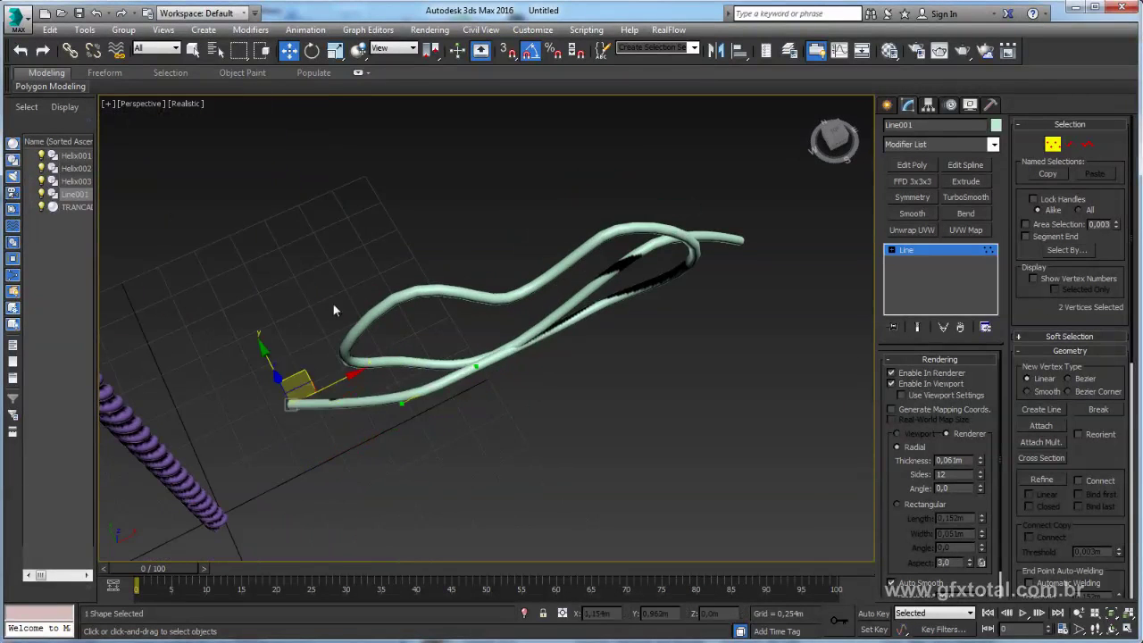
pyautogui.keyDown('alt'); pyautogui.moveTo(333, 310); pyautogui.dragTo(349, 266, button='middle'); pyautogui.keyUp('alt')
pyautogui.click(406, 370)
pyautogui.moveTo(531, 375)
pyautogui.keyDown('alt'); pyautogui.mouseDown(button='middle')
pyautogui.moveTo(646, 370)
pyautogui.moveTo(644, 185)
pyautogui.mouseUp(button='middle'); pyautogui.keyUp('alt')
pyautogui.click(644, 363)
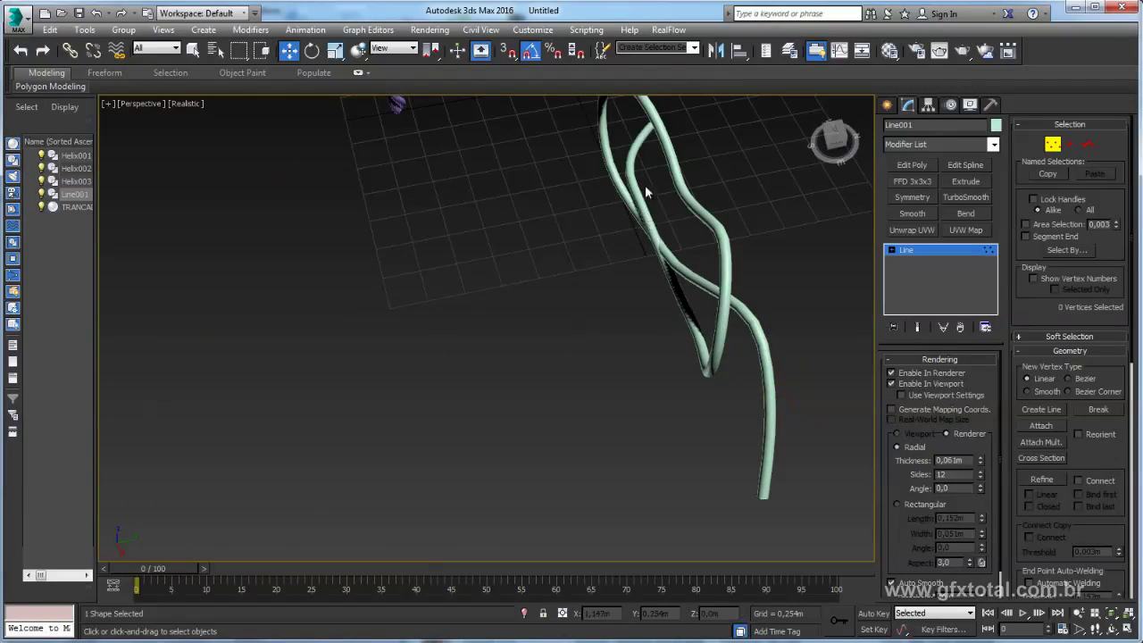
pyautogui.click(659, 236)
pyautogui.press('F3')
pyautogui.scroll(5, 642, 250)
pyautogui.moveTo(671, 304)
pyautogui.keyDown('alt'); pyautogui.mouseDown(button='middle')
pyautogui.moveTo(657, 294)
pyautogui.moveTo(704, 355)
pyautogui.moveTo(535, 322)
pyautogui.moveTo(671, 361)
pyautogui.mouseUp(button='middle'); pyautogui.keyUp('alt')
pyautogui.press('F3')
# - Adjust the remaining crossing points, then exit Vertex mode and select TRANCADO 003
pyautogui.click(498, 308)
pyautogui.click(496, 323)
pyautogui.press('e')
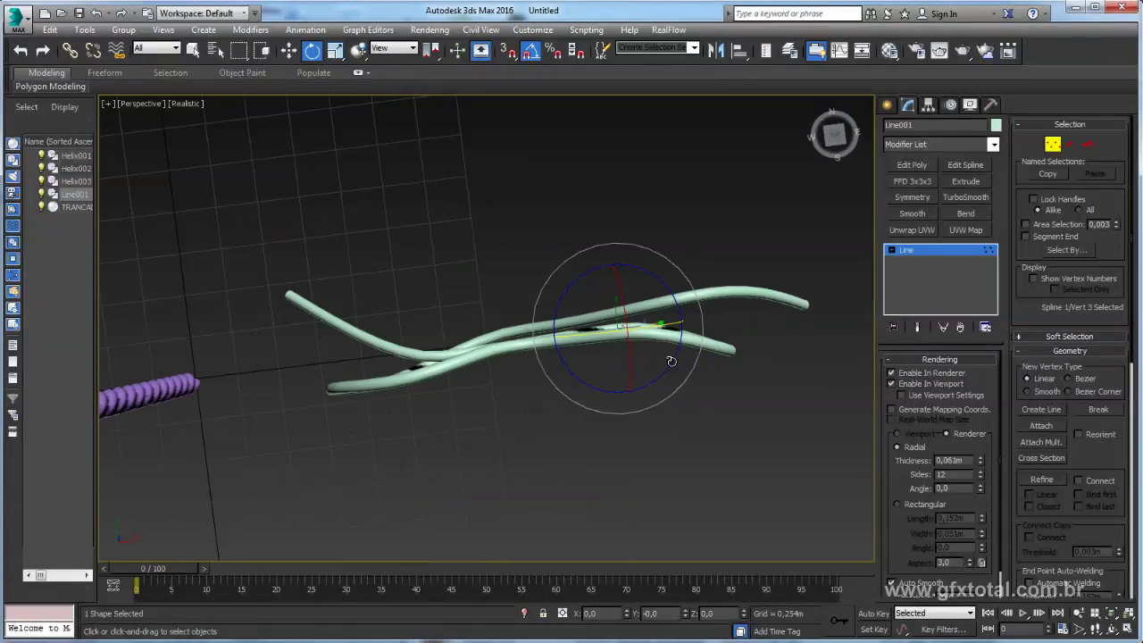
pyautogui.click(728, 284)
pyautogui.press('w')
pyautogui.moveTo(735, 378)
pyautogui.keyDown('alt'); pyautogui.mouseDown(button='middle')
pyautogui.moveTo(757, 295)
pyautogui.moveTo(468, 289)
pyautogui.mouseUp(button='middle'); pyautogui.keyUp('alt')
pyautogui.press('1')
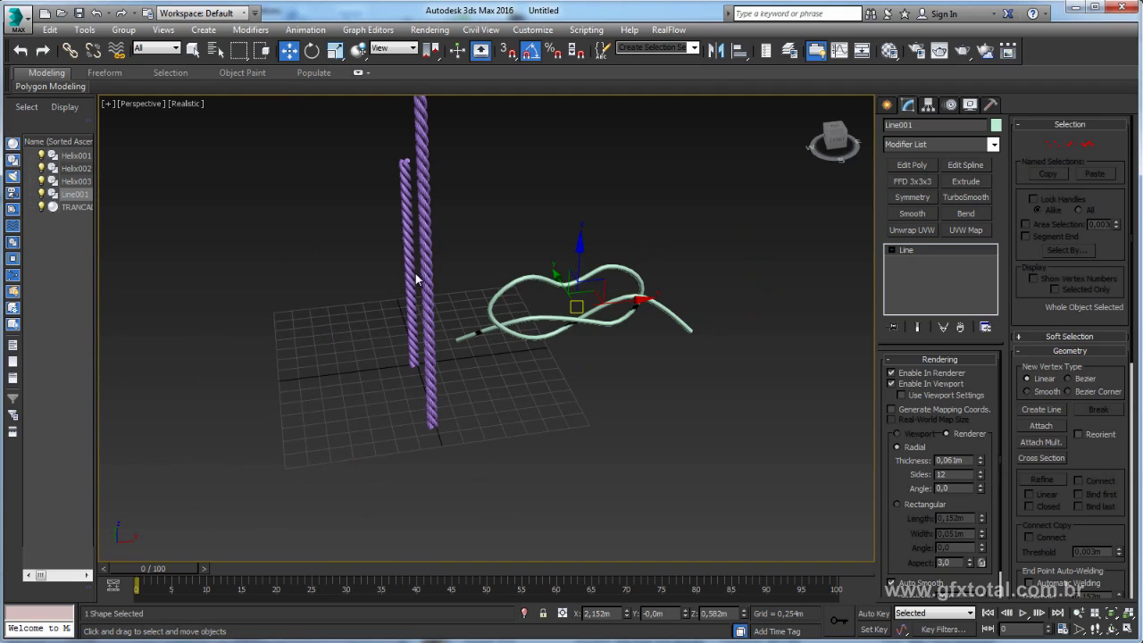
pyautogui.click(416, 280)
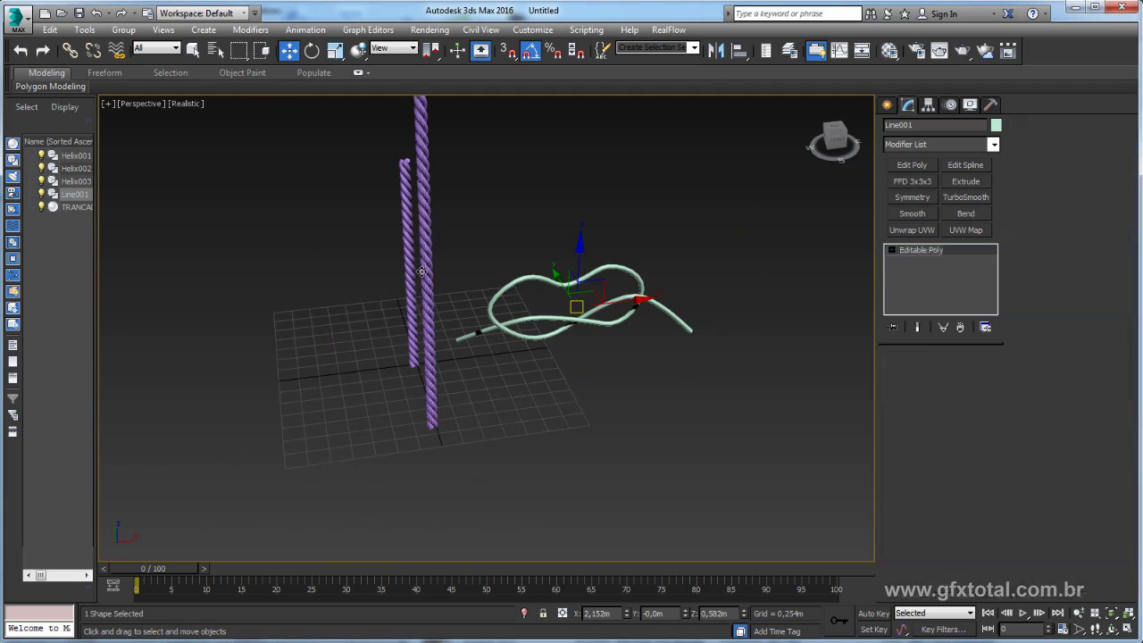
# - Add PathDeform (WSM) to TRANCADO 003 and pick Line001 as its path
pyautogui.click(994, 146)
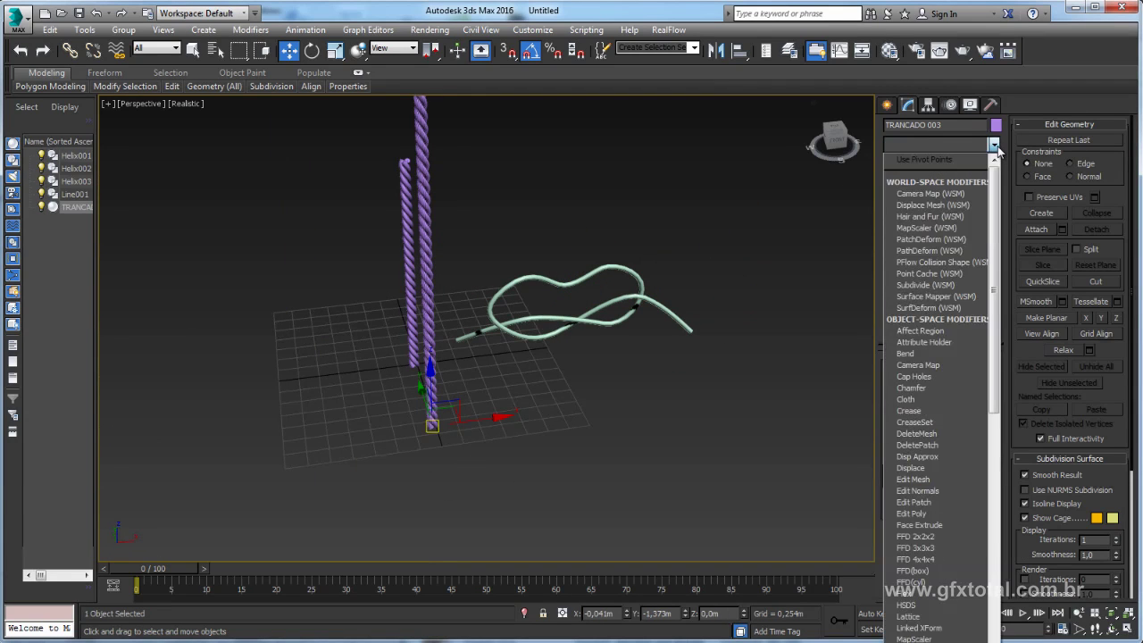
pyautogui.click(926, 253)
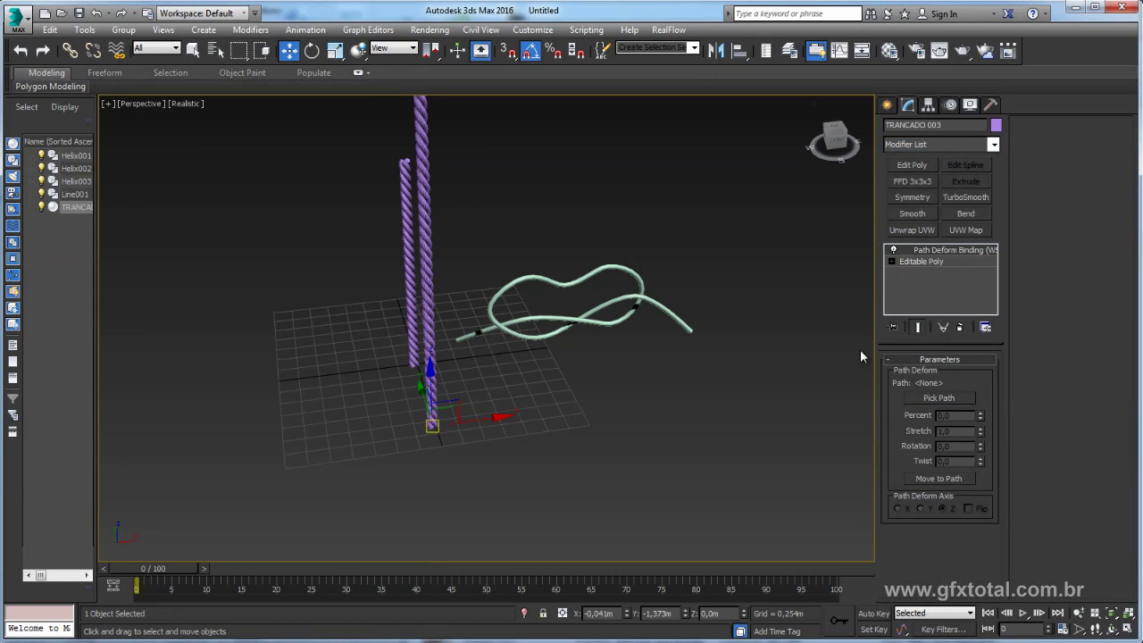
pyautogui.click(938, 398)
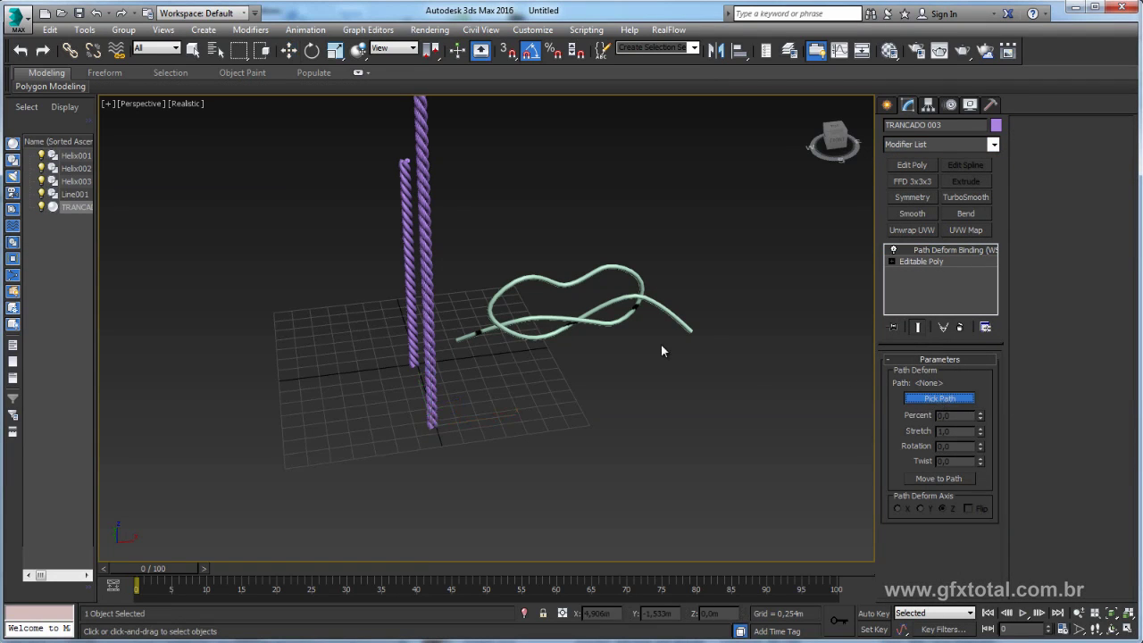
pyautogui.click(496, 327)
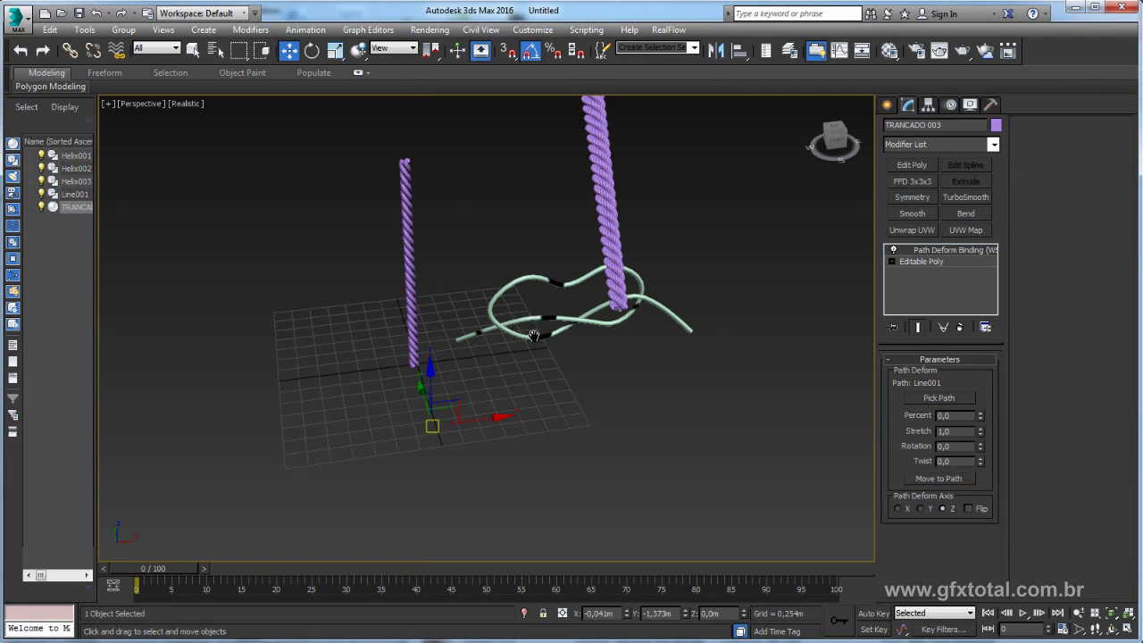
pyautogui.scroll(3, 523, 433)
pyautogui.moveTo(522, 432)
pyautogui.keyDown('alt'); pyautogui.mouseDown(button='middle')
pyautogui.moveTo(535, 420)
pyautogui.moveTo(592, 438)
pyautogui.moveTo(543, 383)
pyautogui.moveTo(572, 361)
pyautogui.moveTo(646, 385)
pyautogui.moveTo(666, 419)
pyautogui.mouseUp(button='middle'); pyautogui.keyUp('alt')
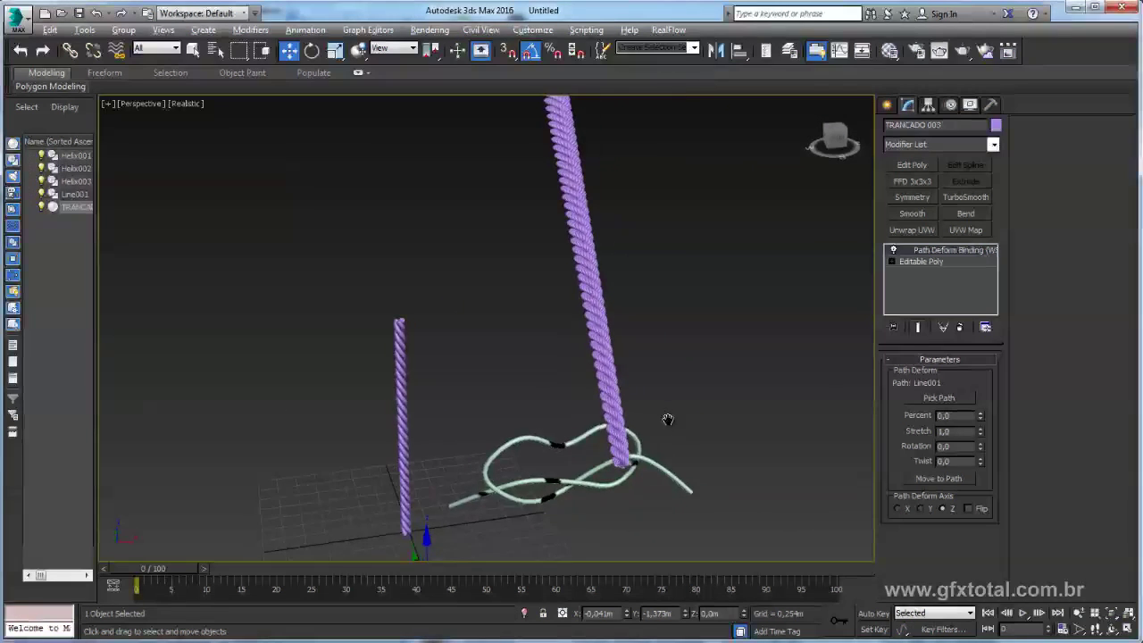
# - Move the rope onto the path and set Percent -6.5 and Stretch 0.56
pyautogui.click(938, 478)
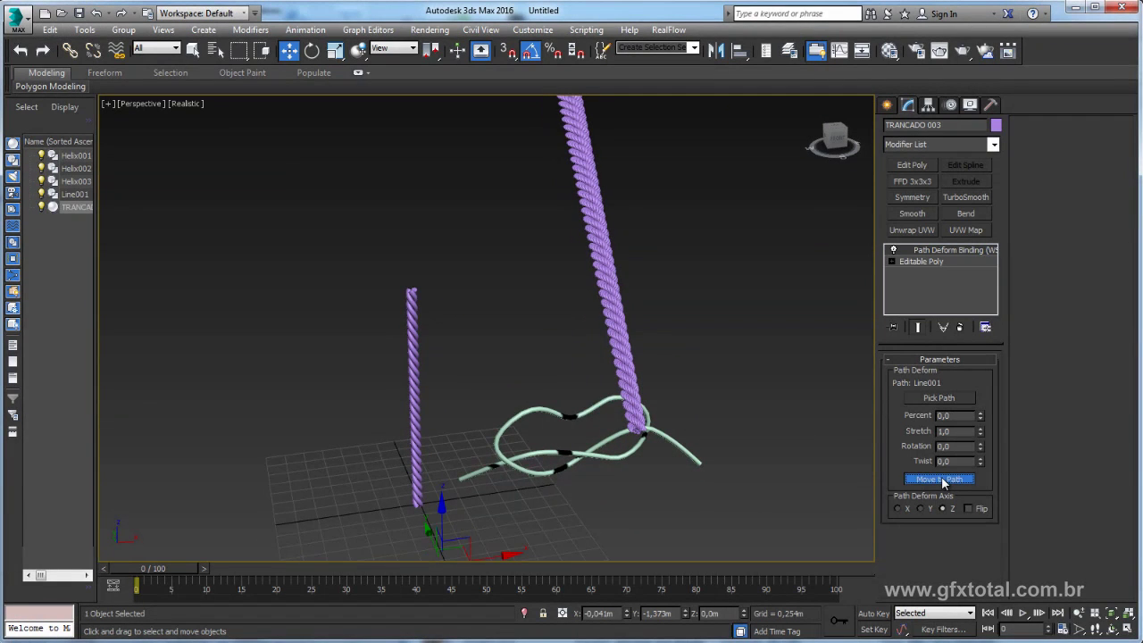
pyautogui.scroll(4, 584, 460)
pyautogui.keyDown('alt'); pyautogui.moveTo(616, 393); pyautogui.dragTo(622, 394, button='middle'); pyautogui.keyUp('alt')
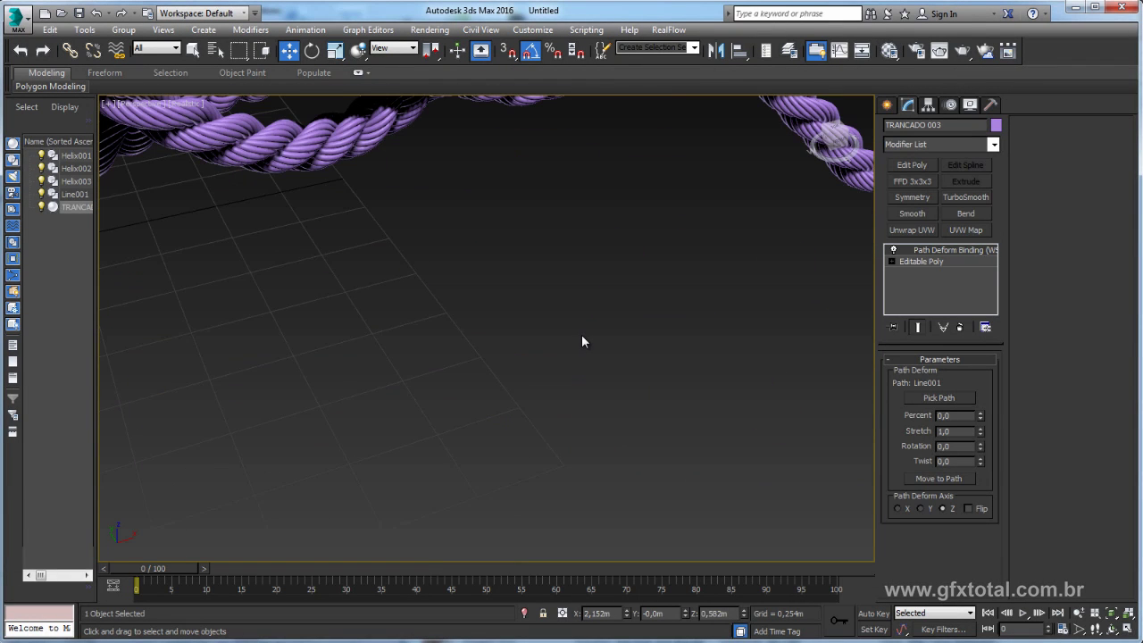
pyautogui.scroll(-4, 581, 339)
pyautogui.scroll(4, 486, 343)
pyautogui.moveTo(654, 342); pyautogui.dragTo(702, 412, button='middle')
pyautogui.moveTo(979, 417)
pyautogui.mouseDown()
pyautogui.moveTo(979, 462)
pyautogui.moveTo(983, 426)
pyautogui.moveTo(986, 458)
pyautogui.moveTo(986, 448)
pyautogui.mouseUp()
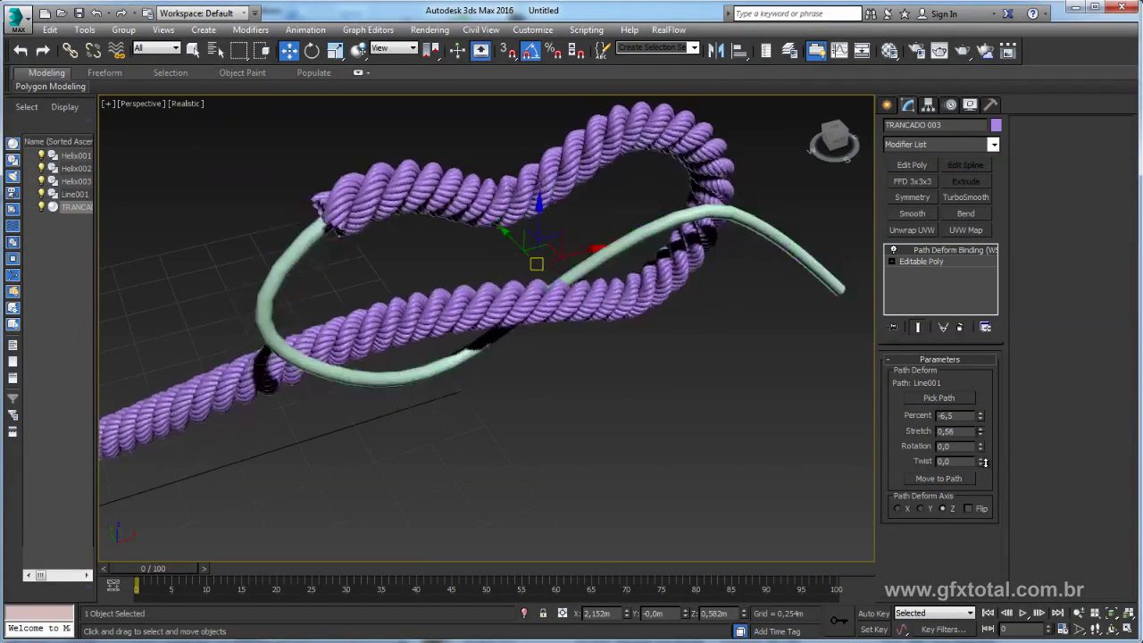
pyautogui.rightClick(986, 448)
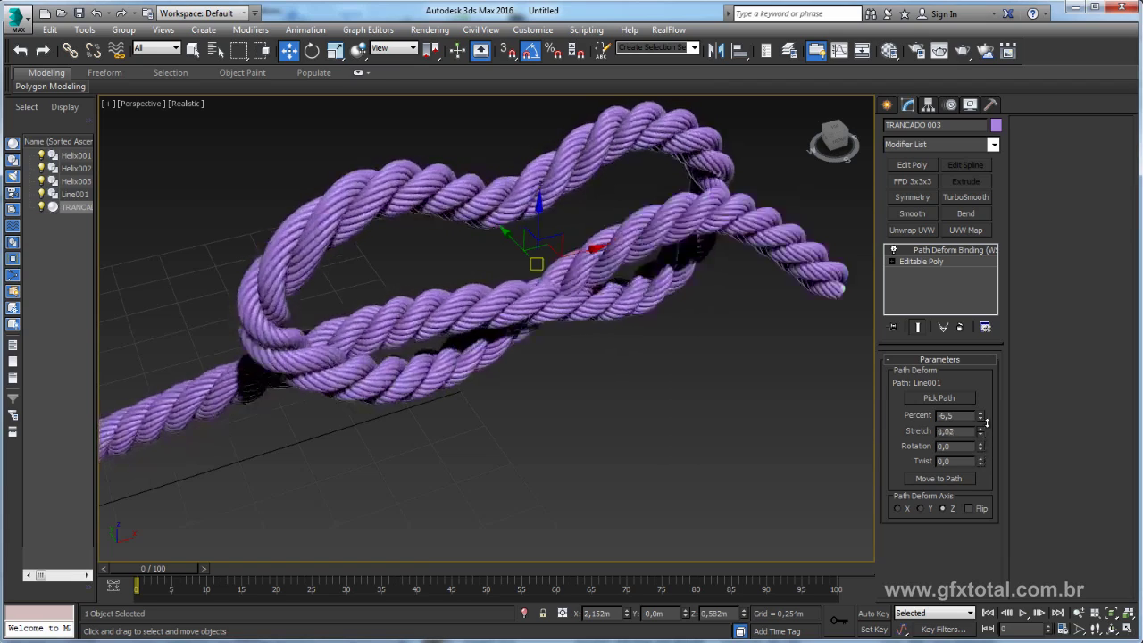
pyautogui.moveTo(982, 446); pyautogui.dragTo(961, 395)
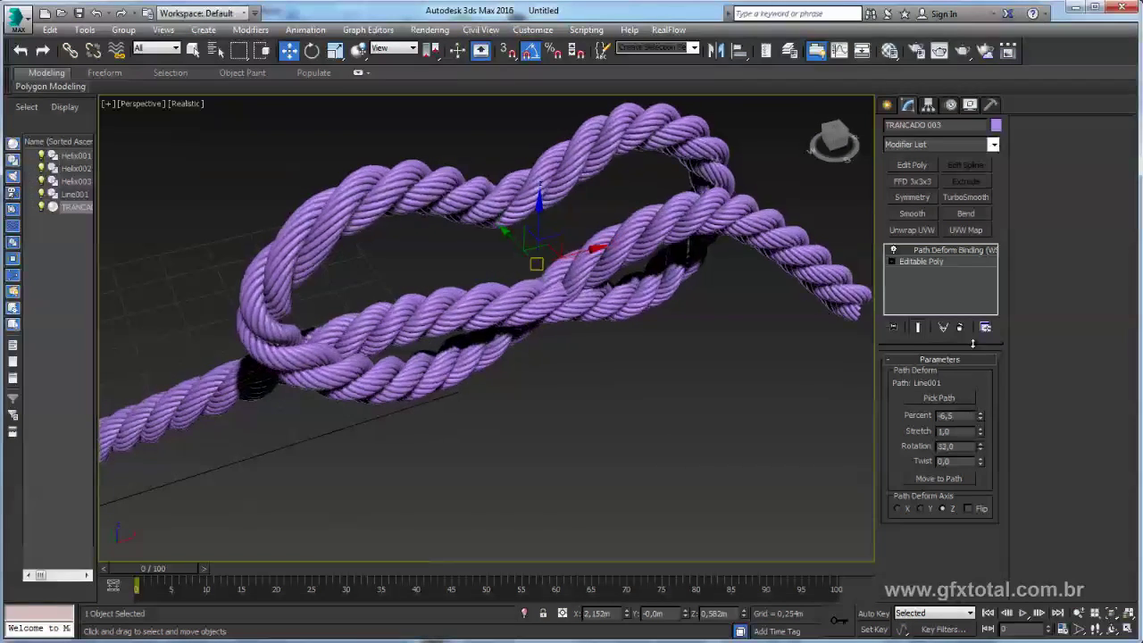
pyautogui.rightClick(980, 445)
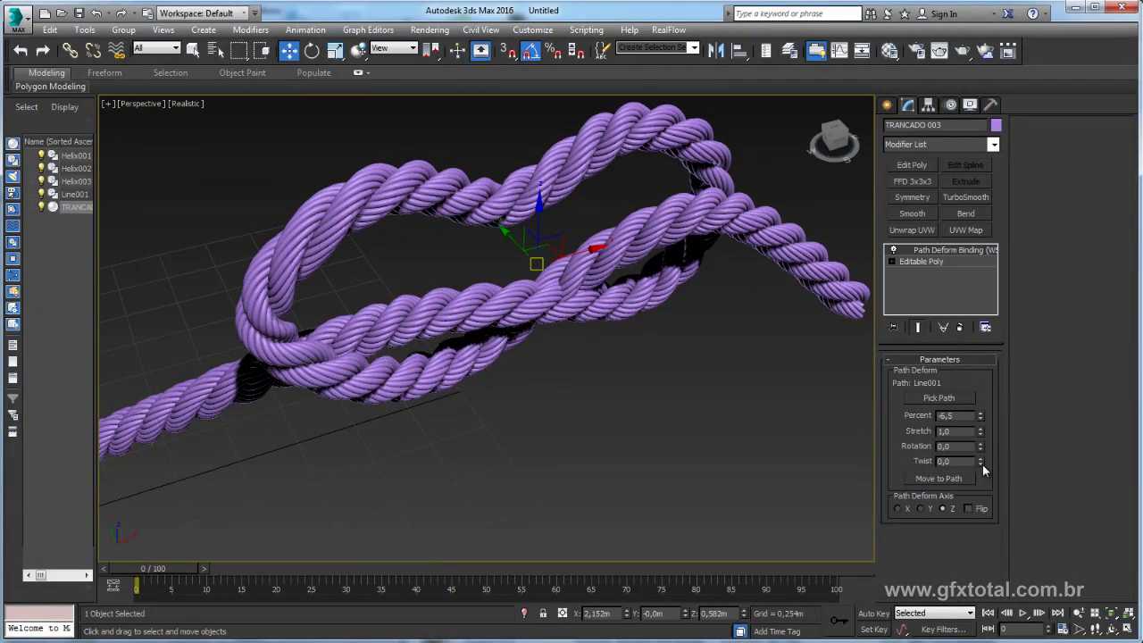
pyautogui.moveTo(980, 461); pyautogui.dragTo(914, 36)
pyautogui.rightClick(915, 35)
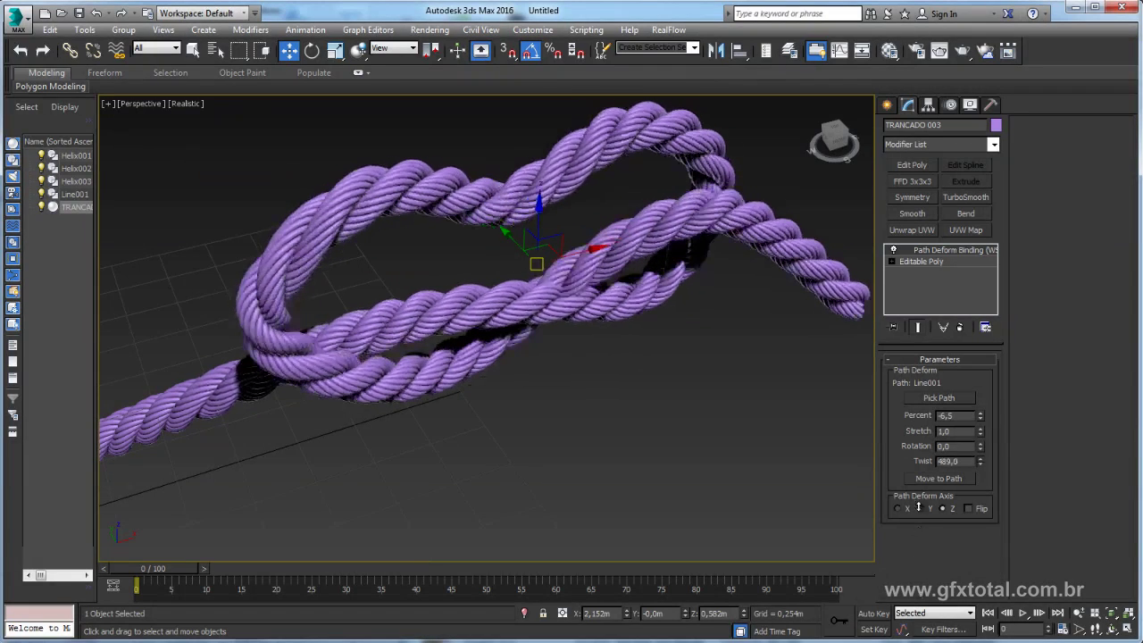
pyautogui.keyDown('alt'); pyautogui.moveTo(674, 376); pyautogui.dragTo(664, 357, button='middle'); pyautogui.keyUp('alt')
pyautogui.scroll(-3, 607, 422)
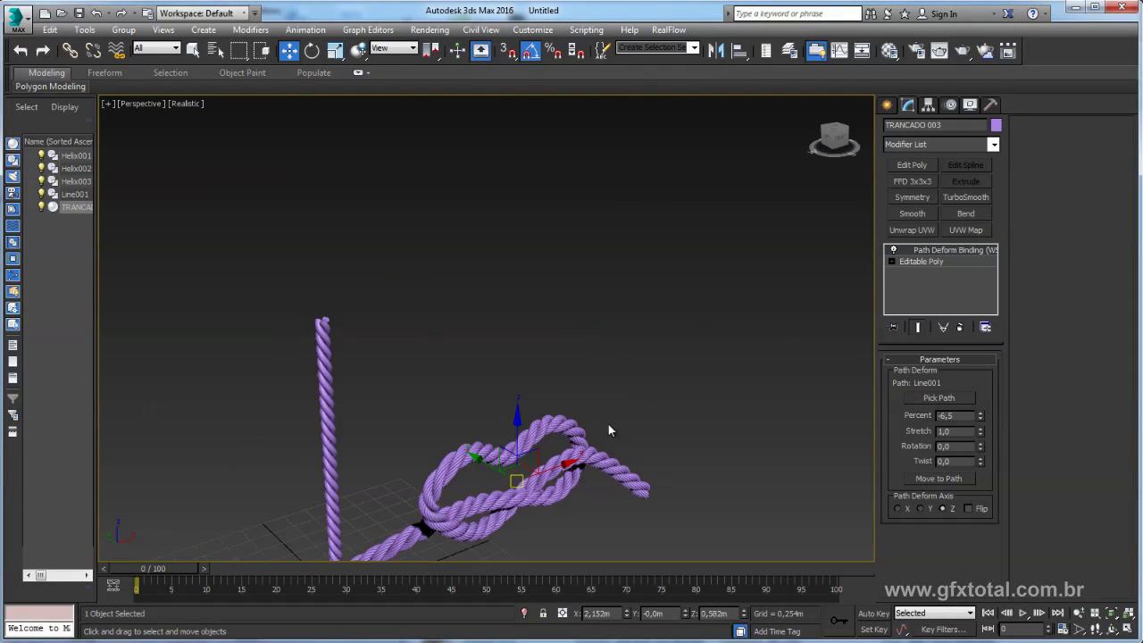
pyautogui.moveTo(500, 554)
pyautogui.mouseDown(button='middle')
pyautogui.moveTo(695, 304)
pyautogui.moveTo(503, 347)
pyautogui.mouseUp(button='middle')
pyautogui.scroll(3, 503, 347)
pyautogui.scroll(3, 536, 340)
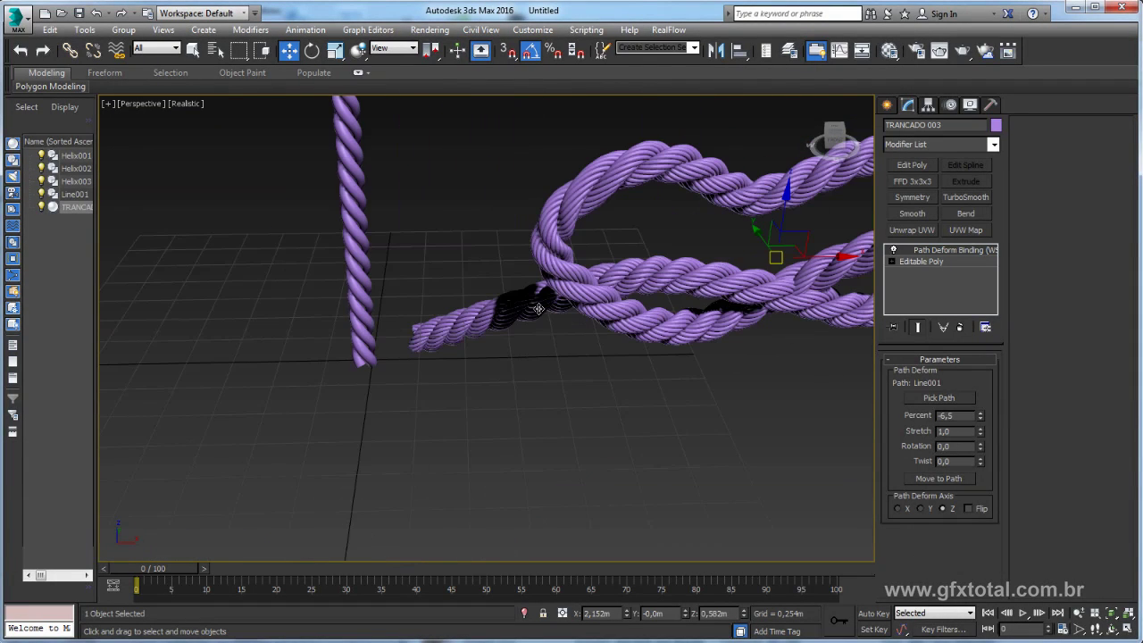
pyautogui.press('r')
# - Rescale the TRANCADO 003 rope thinner, then back up thicker
pyautogui.moveTo(770, 253); pyautogui.dragTo(802, 333)
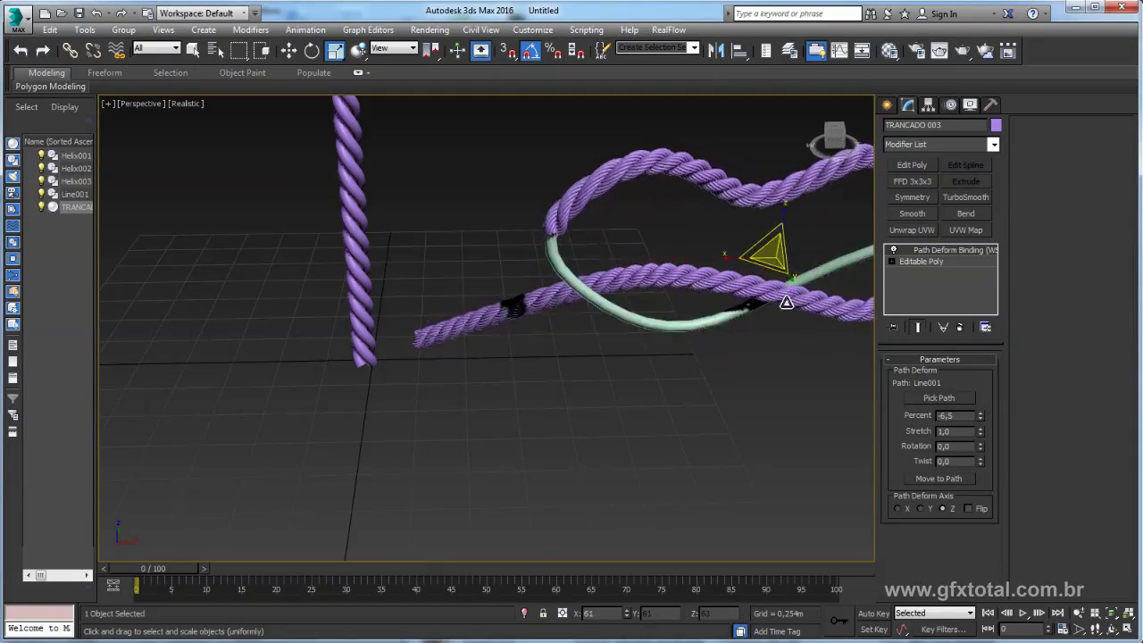
pyautogui.keyDown('alt'); pyautogui.moveTo(802, 333); pyautogui.dragTo(664, 372, button='middle'); pyautogui.keyUp('alt')
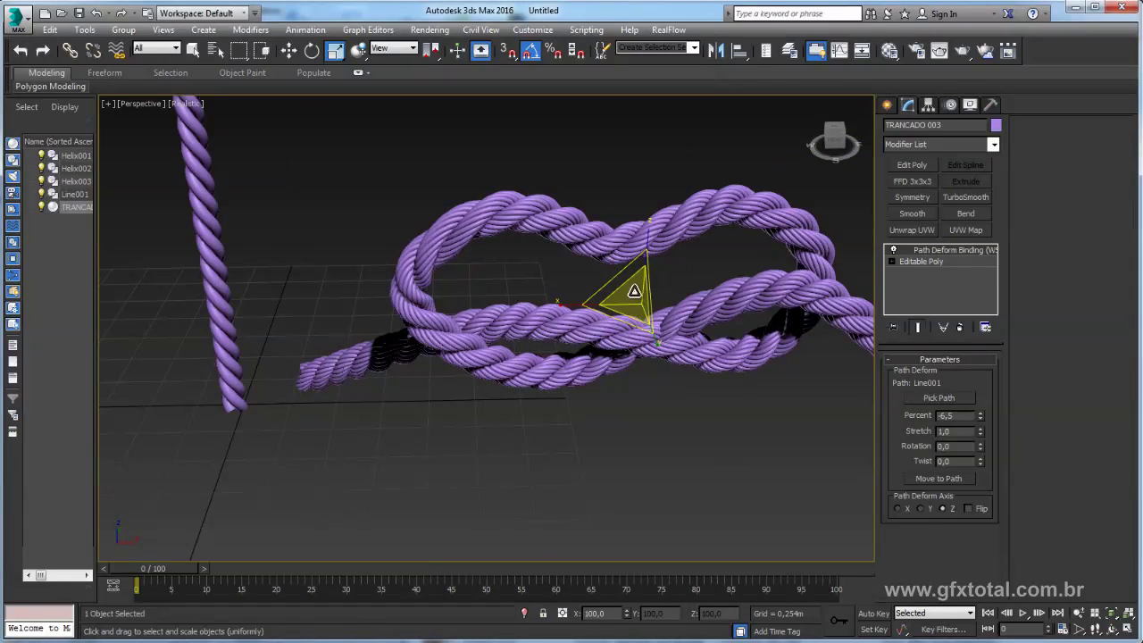
pyautogui.moveTo(643, 327); pyautogui.dragTo(613, 352)
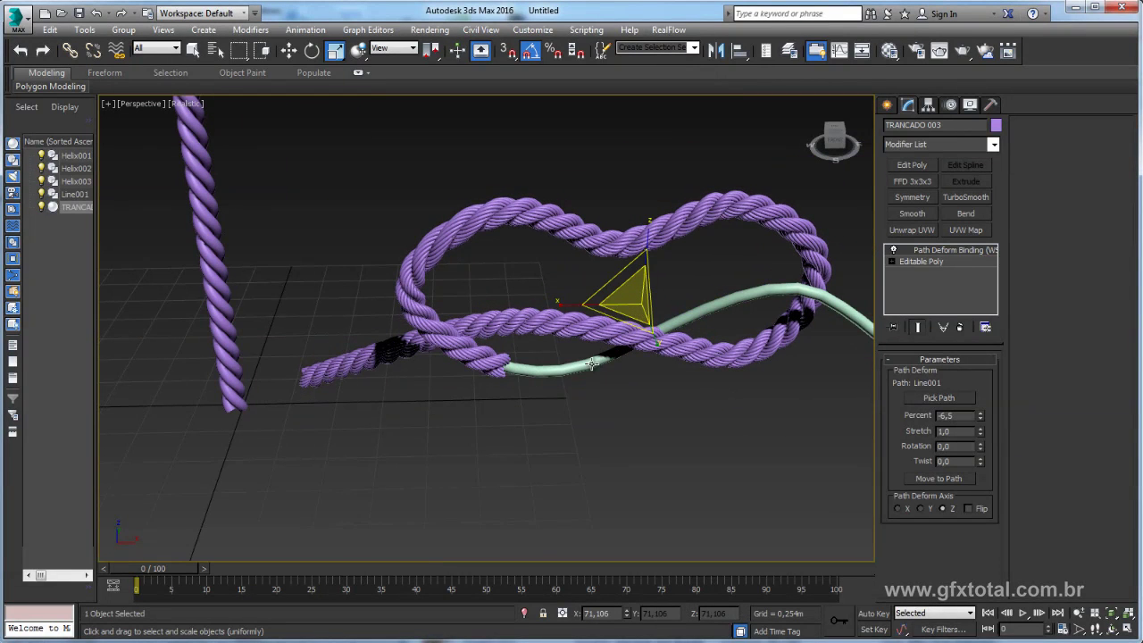
# - Turn off Enable In Renderer and Enable In Viewport on Line001
pyautogui.click(591, 363)
pyautogui.click(903, 373)
pyautogui.click(902, 383)
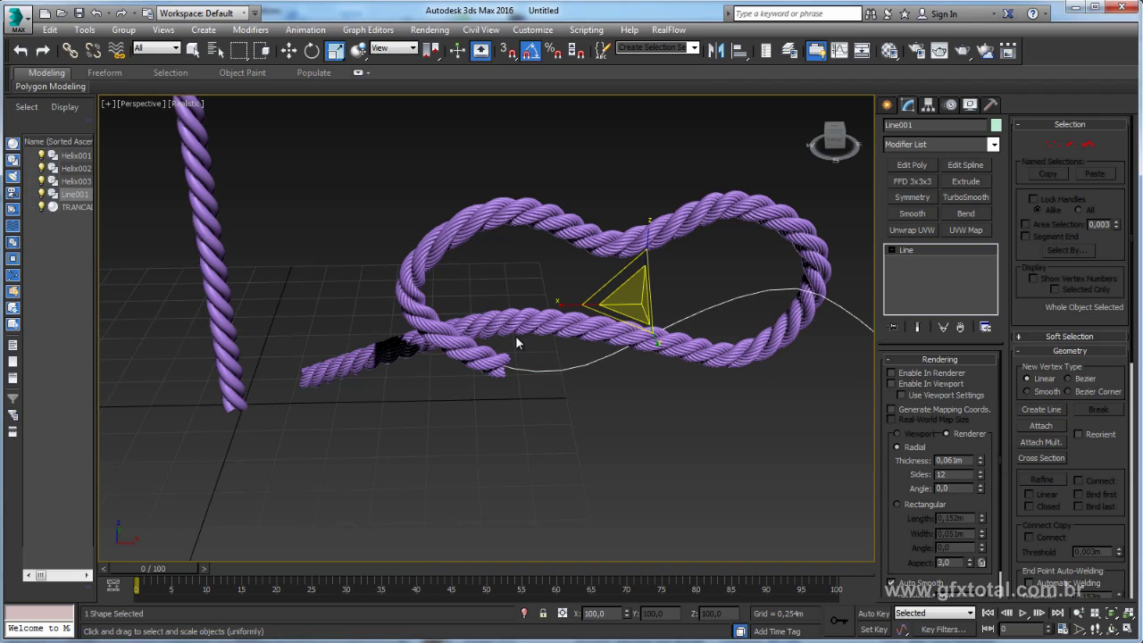
# - Set the rope's Path Deform Percent to -1,0 so it slides along Line001
pyautogui.click(483, 349)
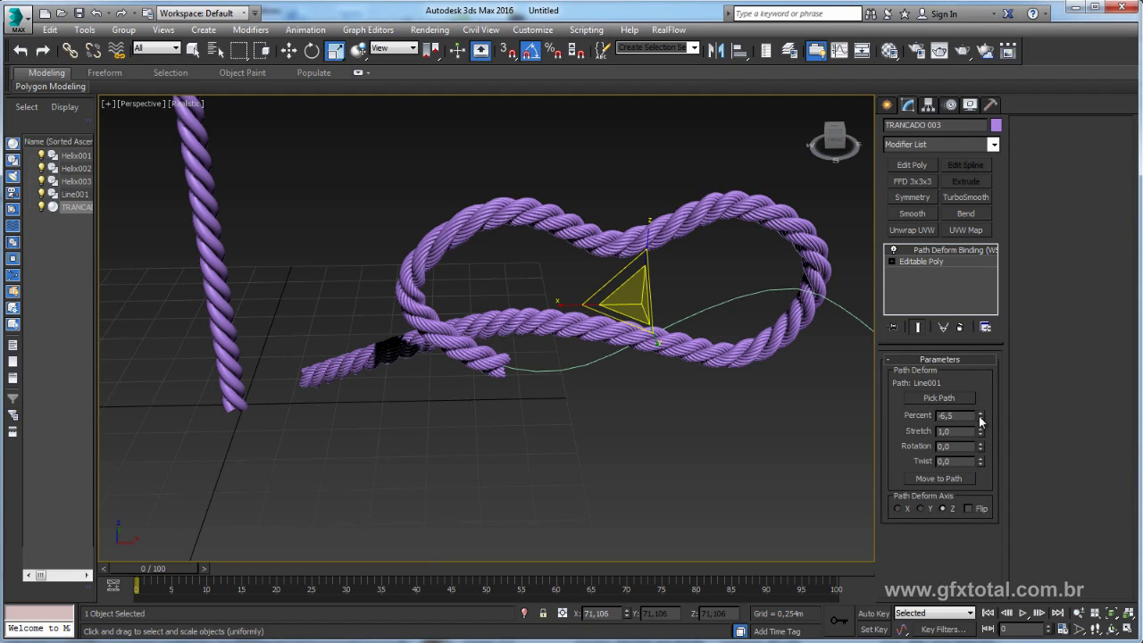
pyautogui.moveTo(980, 420); pyautogui.dragTo(982, 404)
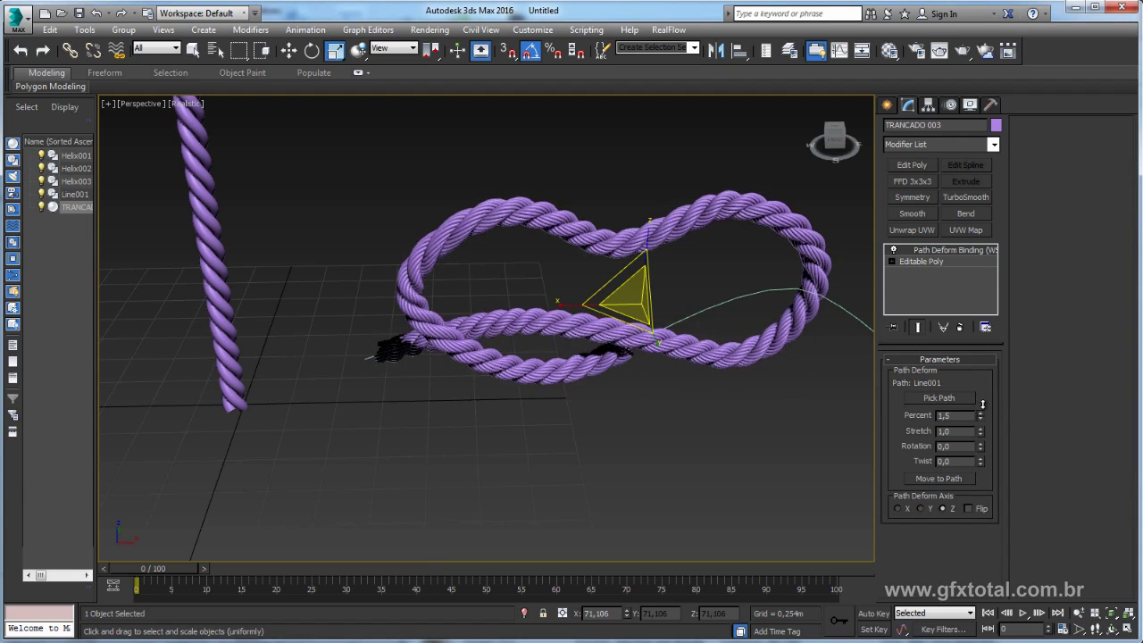
pyautogui.moveTo(625, 294); pyautogui.dragTo(648, 286)
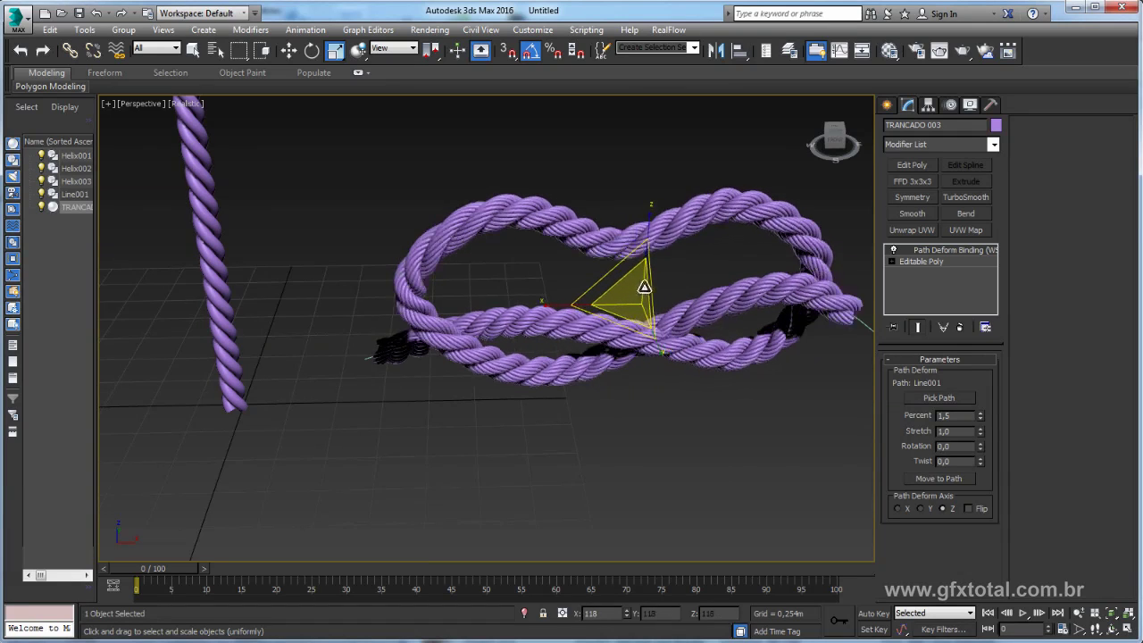
pyautogui.press('w')
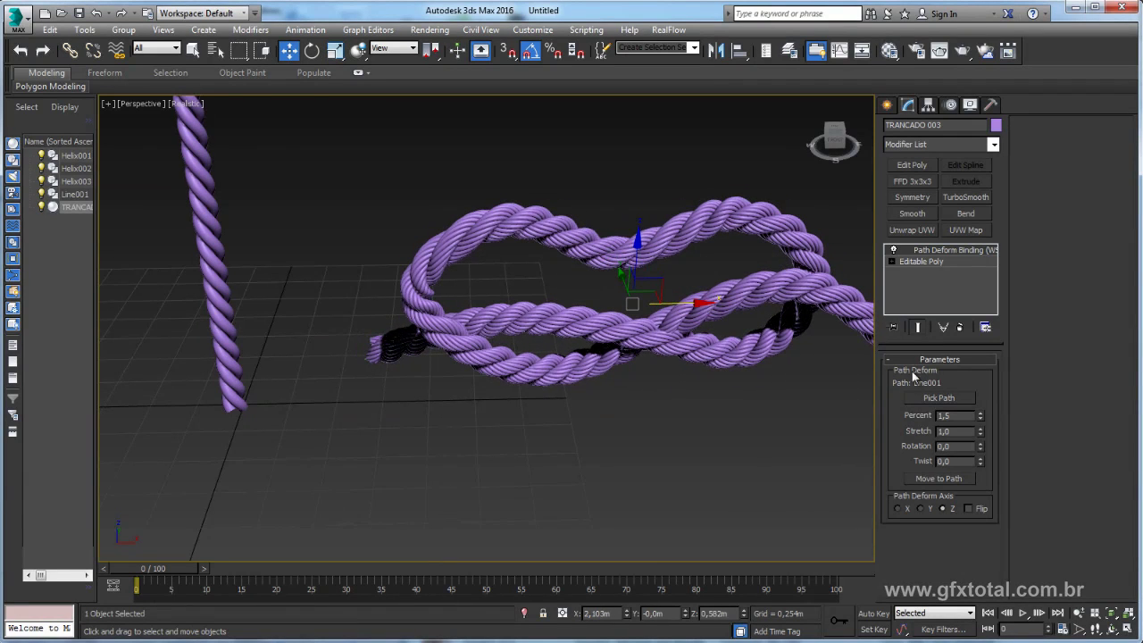
pyautogui.moveTo(981, 418); pyautogui.dragTo(980, 417)
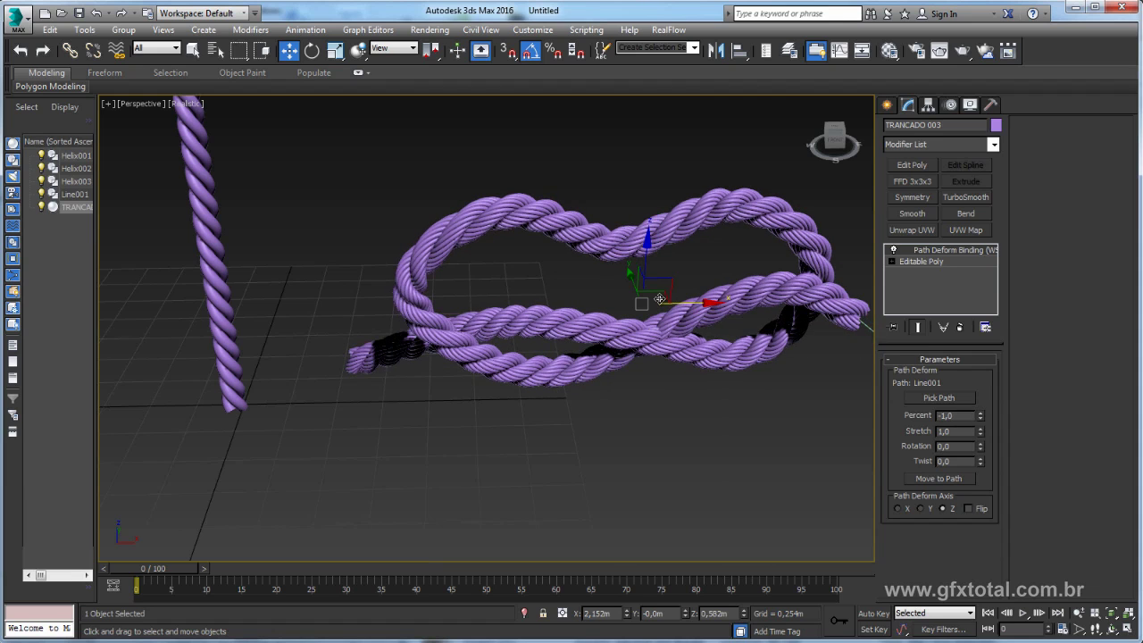
# - Uniformly scale the rope slightly smaller and recentre the view on the knot
pyautogui.press('e')
pyautogui.press('r')
pyautogui.moveTo(641, 300); pyautogui.dragTo(643, 300)
pyautogui.keyDown('alt'); pyautogui.moveTo(644, 300); pyautogui.dragTo(498, 384, button='middle'); pyautogui.keyUp('alt')
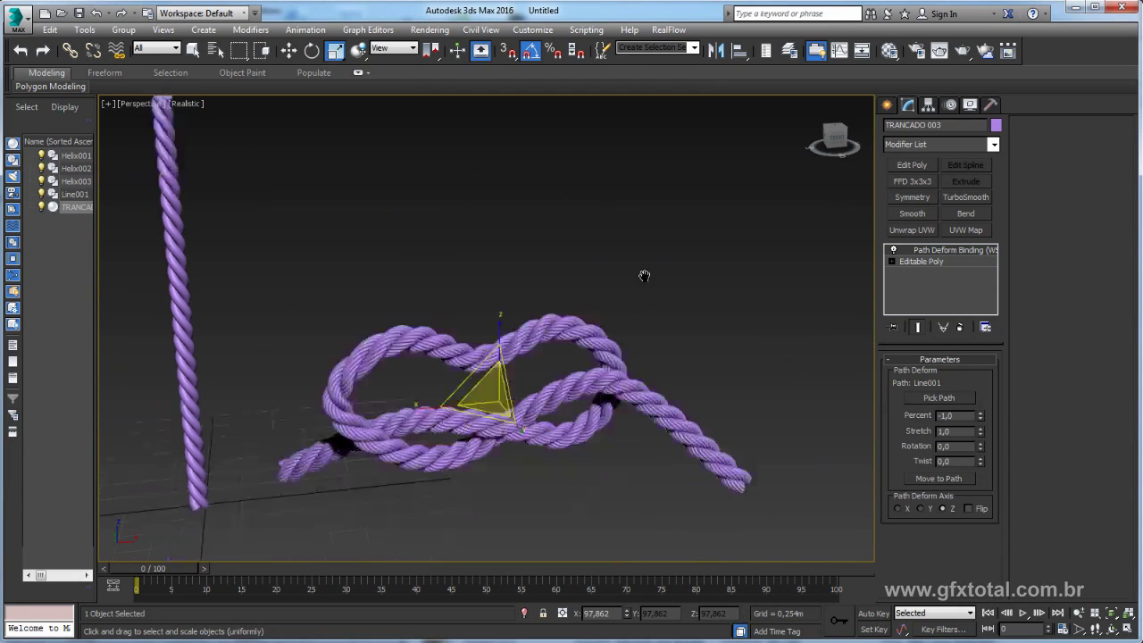
pyautogui.moveTo(498, 384); pyautogui.dragTo(500, 398)
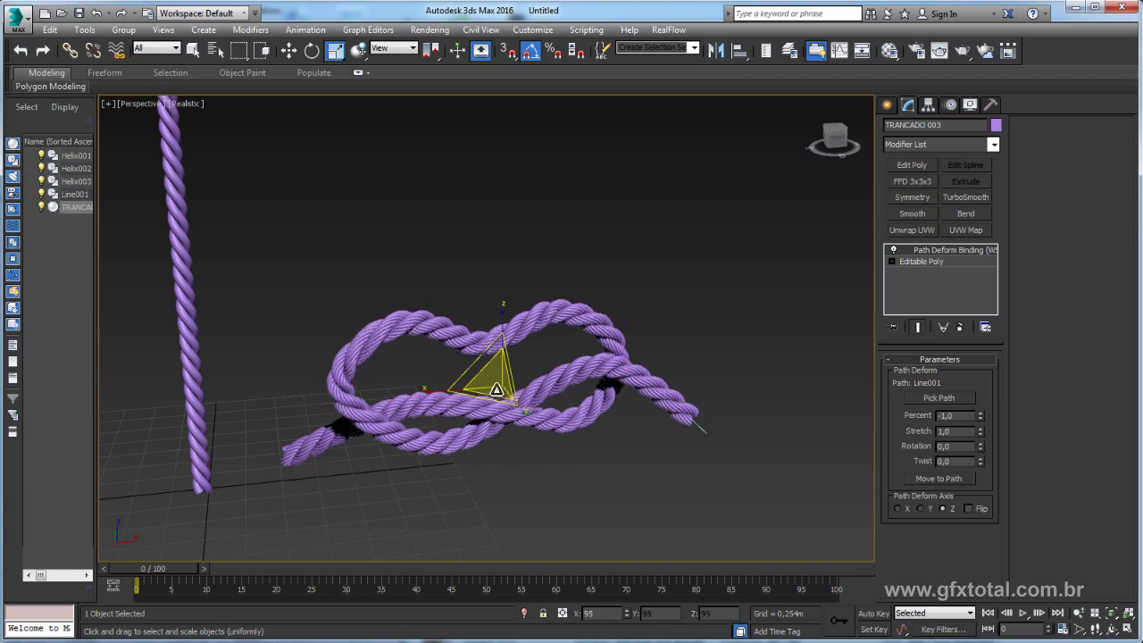
pyautogui.moveTo(241, 500)
pyautogui.mouseDown(button='middle')
pyautogui.moveTo(537, 404)
pyautogui.moveTo(645, 403)
pyautogui.moveTo(570, 390)
pyautogui.moveTo(702, 441)
pyautogui.moveTo(554, 339)
pyautogui.moveTo(684, 364)
pyautogui.moveTo(641, 382)
pyautogui.mouseUp(button='middle')
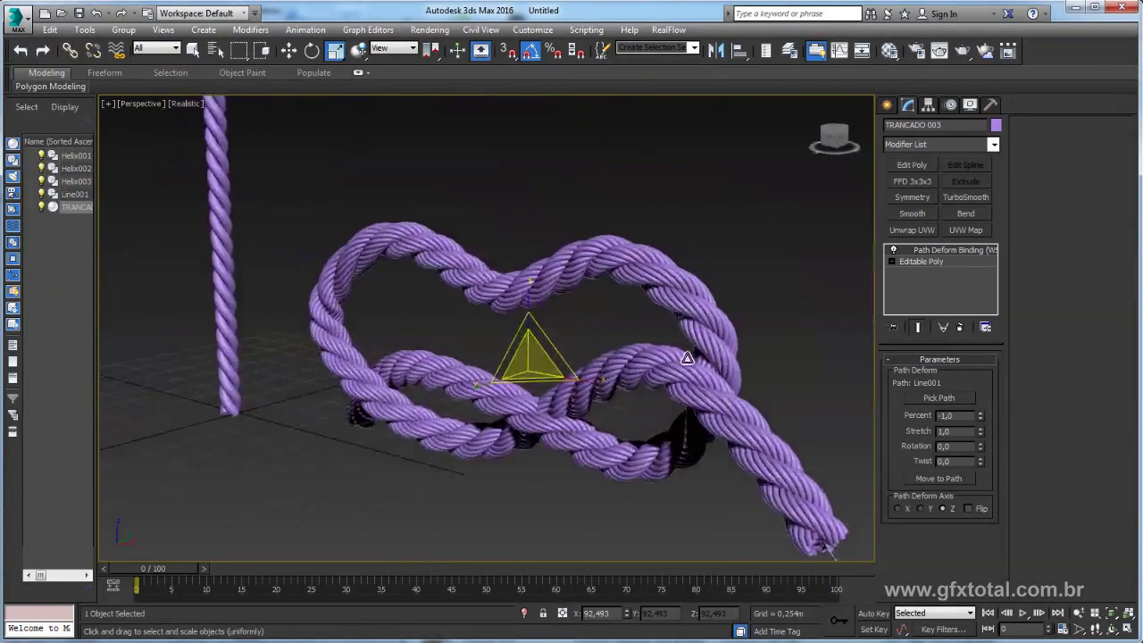
pyautogui.scroll(5, 602, 341)
pyautogui.scroll(-5, 581, 328)
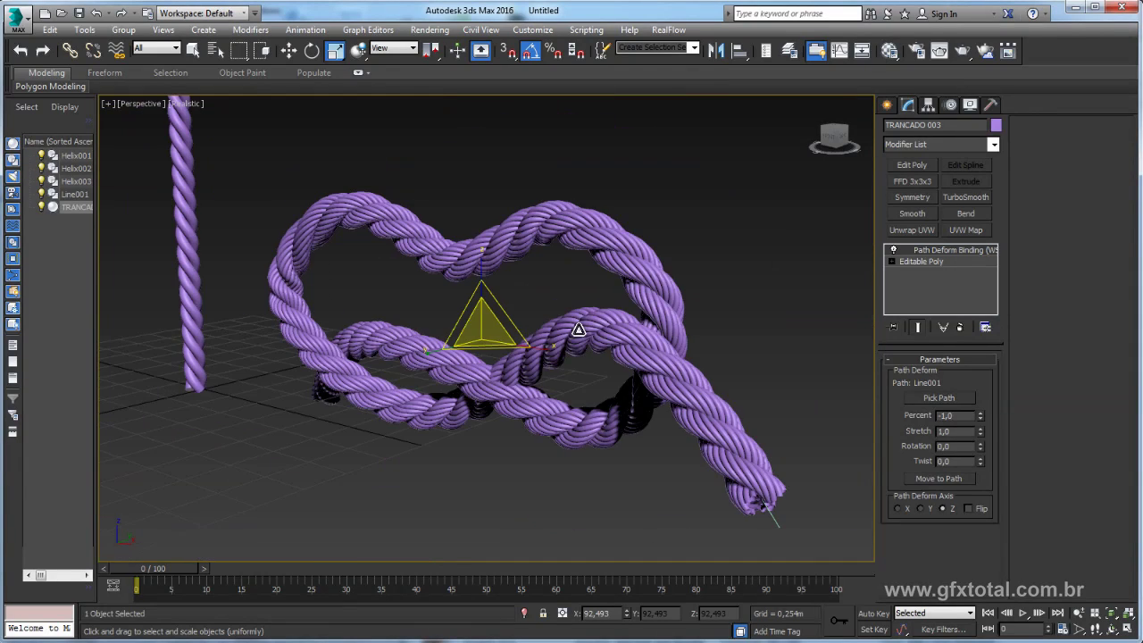
pyautogui.scroll(5, 578, 328)
pyautogui.scroll(-5, 578, 329)
pyautogui.scroll(-5, 625, 335)
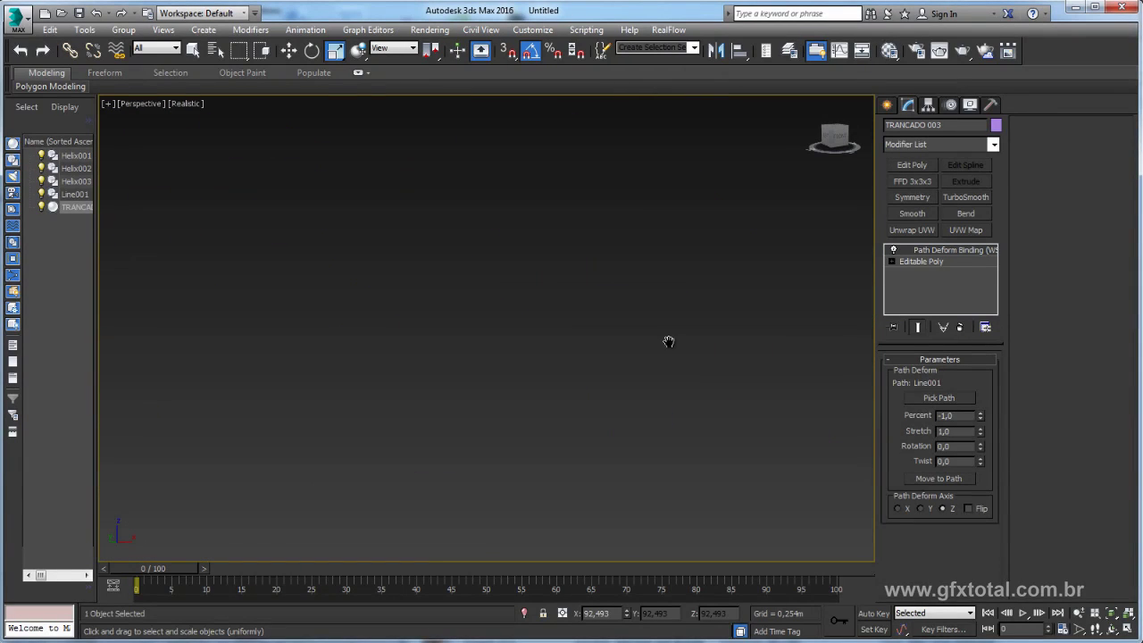
pyautogui.scroll(5, 479, 331)
pyautogui.scroll(3, 458, 332)
pyautogui.scroll(2, 497, 331)
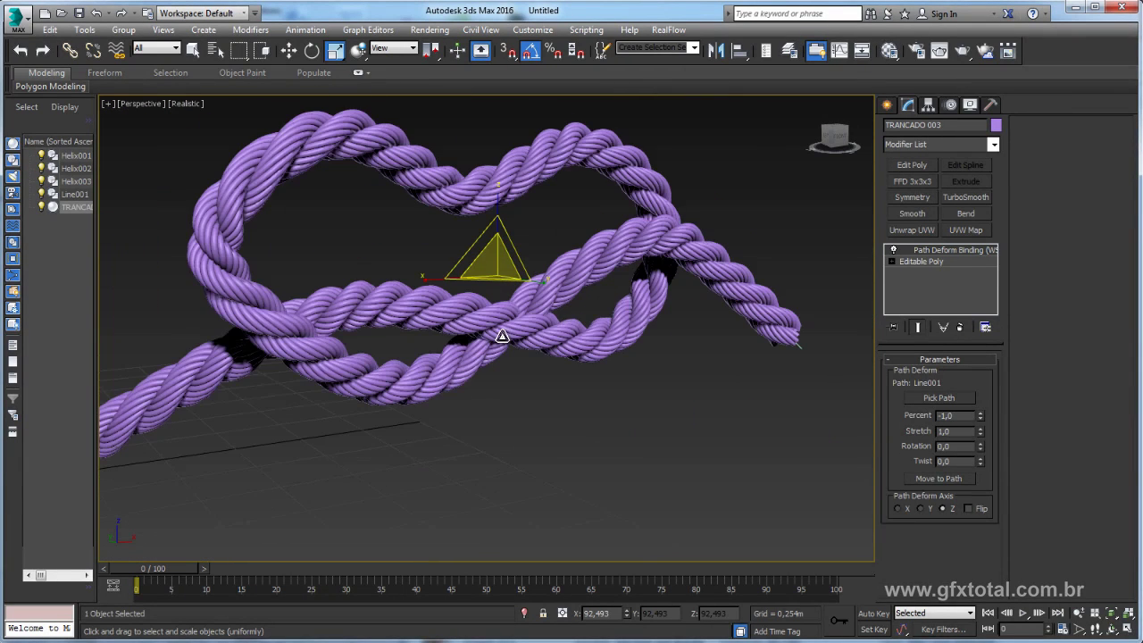
pyautogui.scroll(-2, 497, 332)
# - Render the perspective view of the knot, then switch to the rope texture folder
pyautogui.click(963, 50)
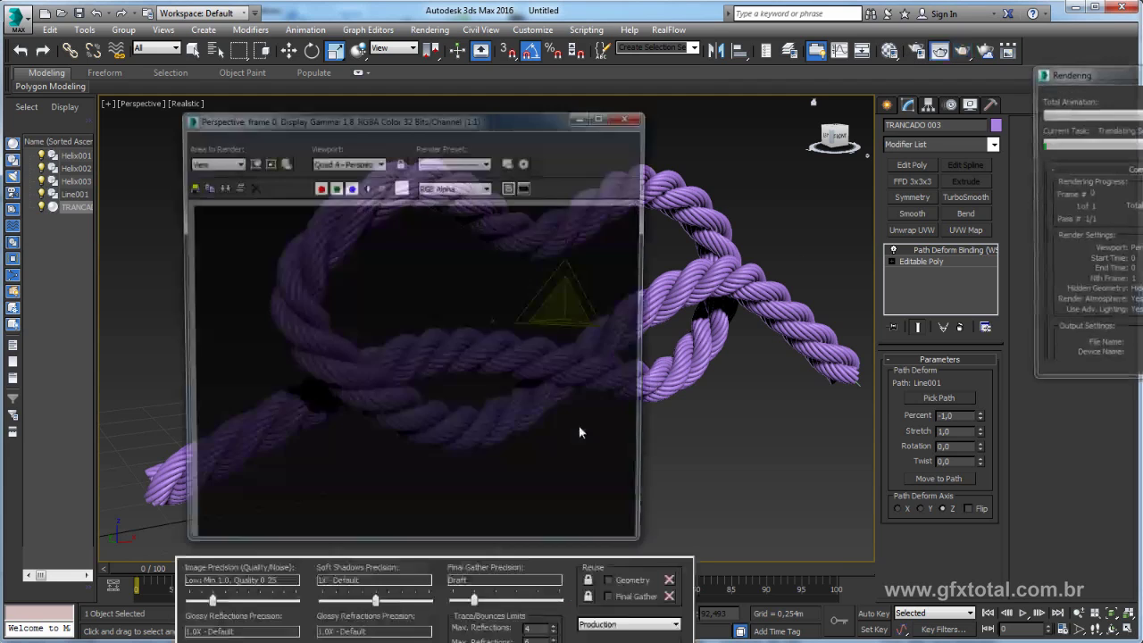
pyautogui.click(628, 118)
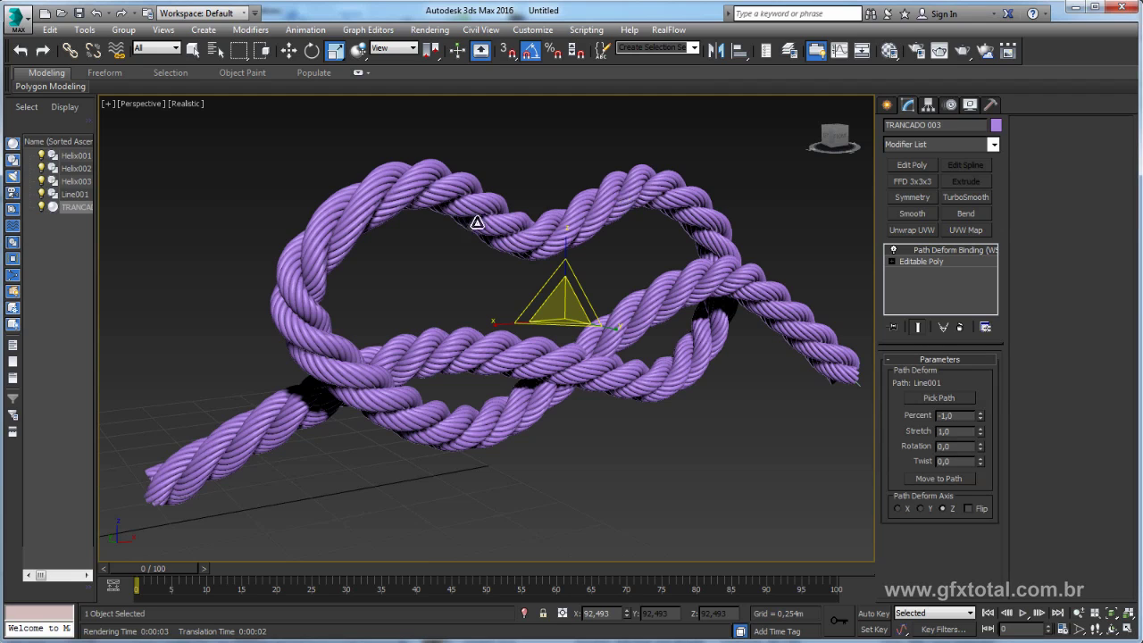
pyautogui.hotkey('alt', 'Tab')
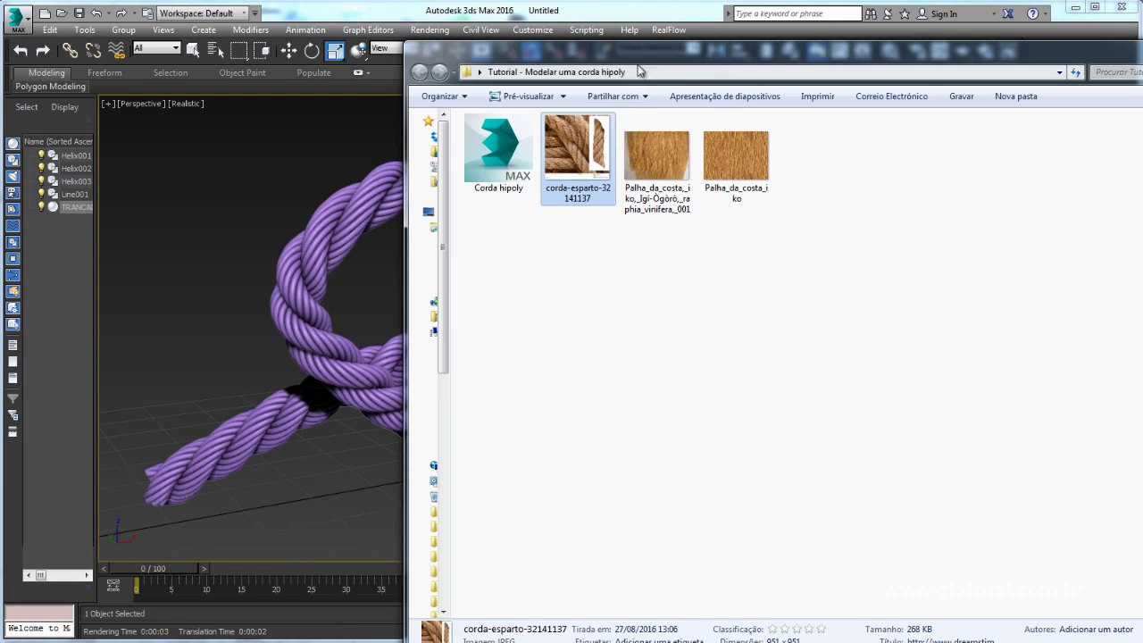
# - Drop the corda-esparto image onto TRANCADO 003 and inspect the brown-textured knot
pyautogui.moveTo(625, 52); pyautogui.dragTo(1058, 185)
pyautogui.moveTo(1012, 277); pyautogui.dragTo(690, 291)
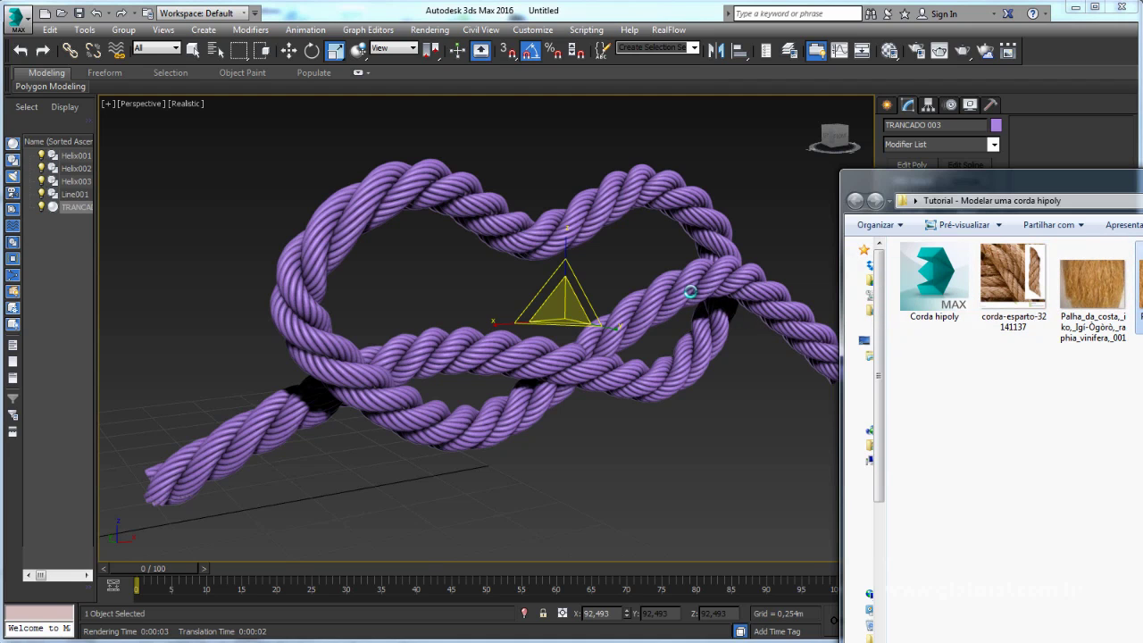
pyautogui.scroll(2, 629, 319)
pyautogui.scroll(2, 625, 319)
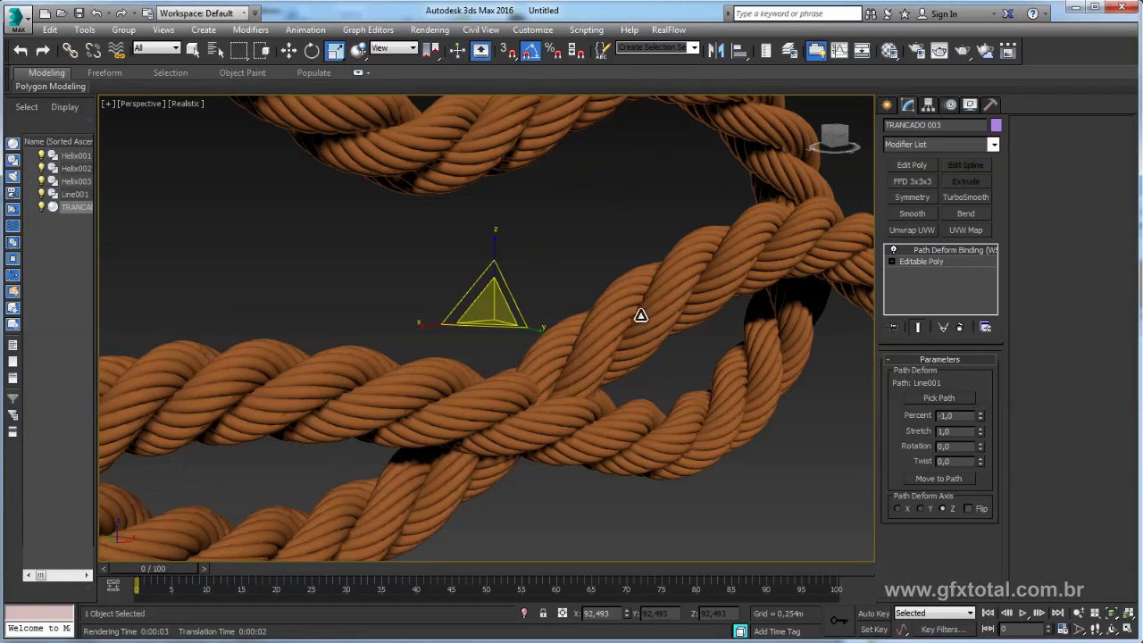
pyautogui.scroll(2, 643, 313)
pyautogui.scroll(2, 646, 316)
pyautogui.scroll(-5, 645, 315)
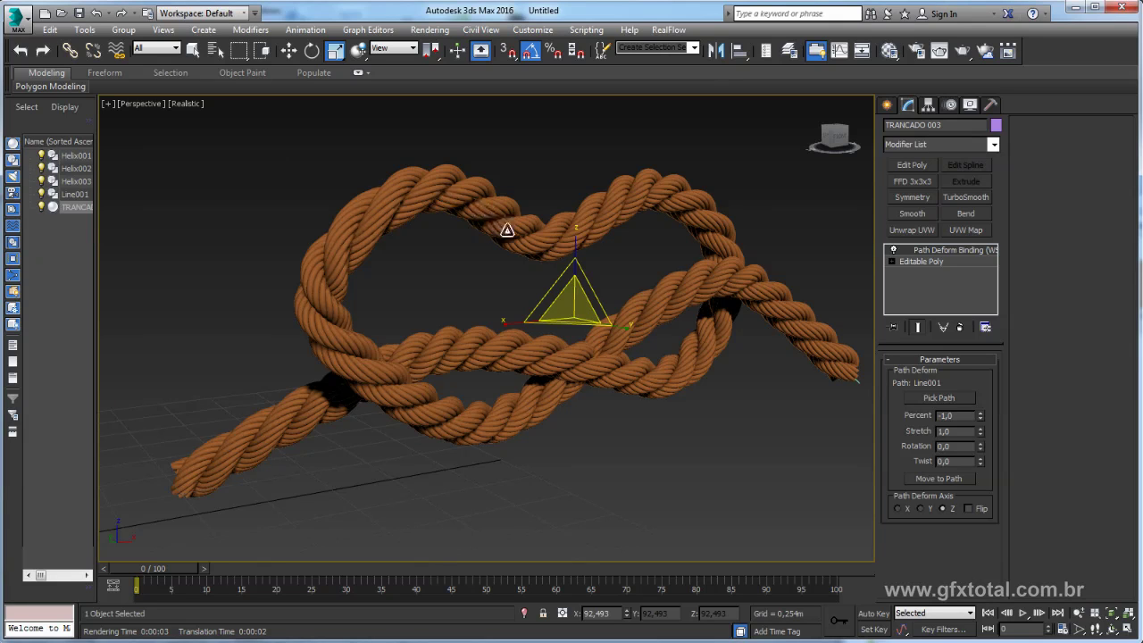
pyautogui.scroll(3, 562, 237)
pyautogui.scroll(-3, 563, 237)
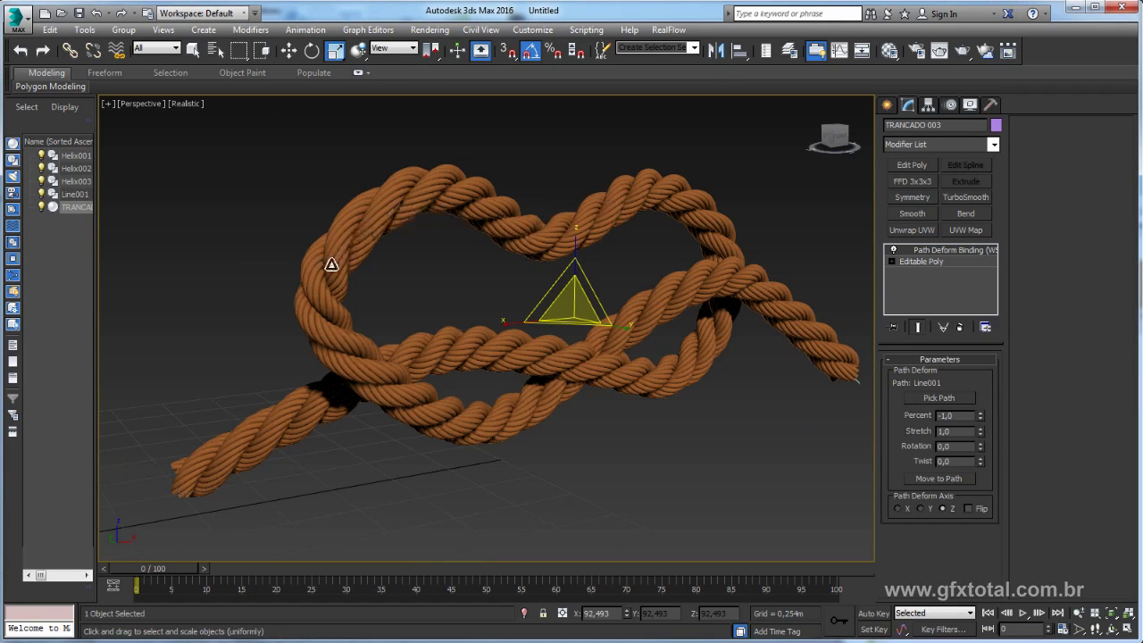
pyautogui.moveTo(684, 413); pyautogui.dragTo(622, 435, button='middle')
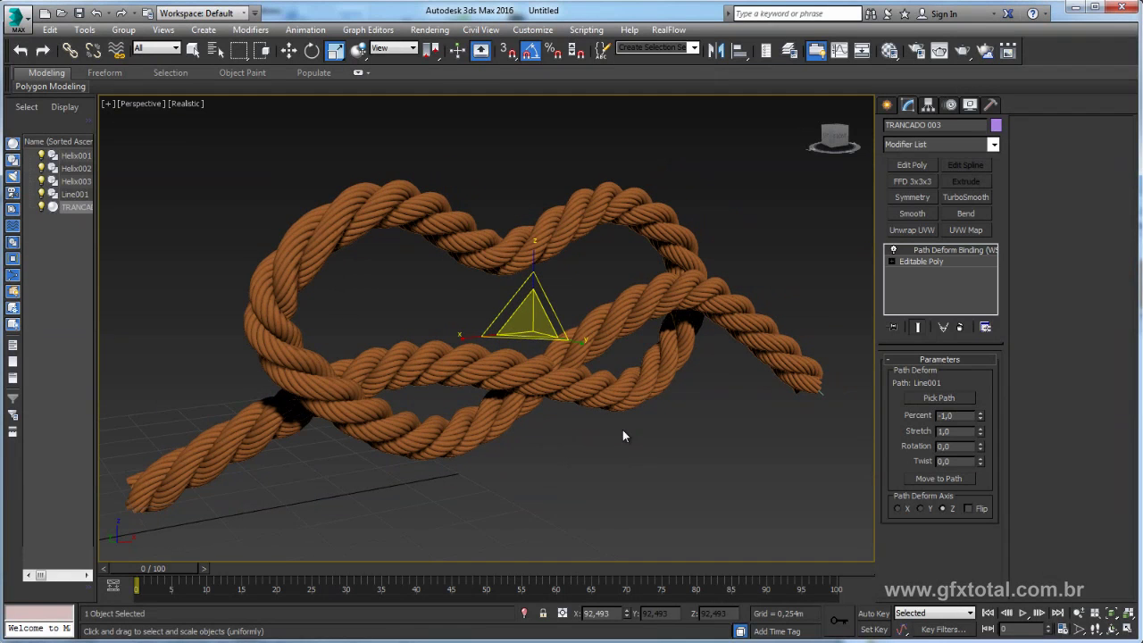